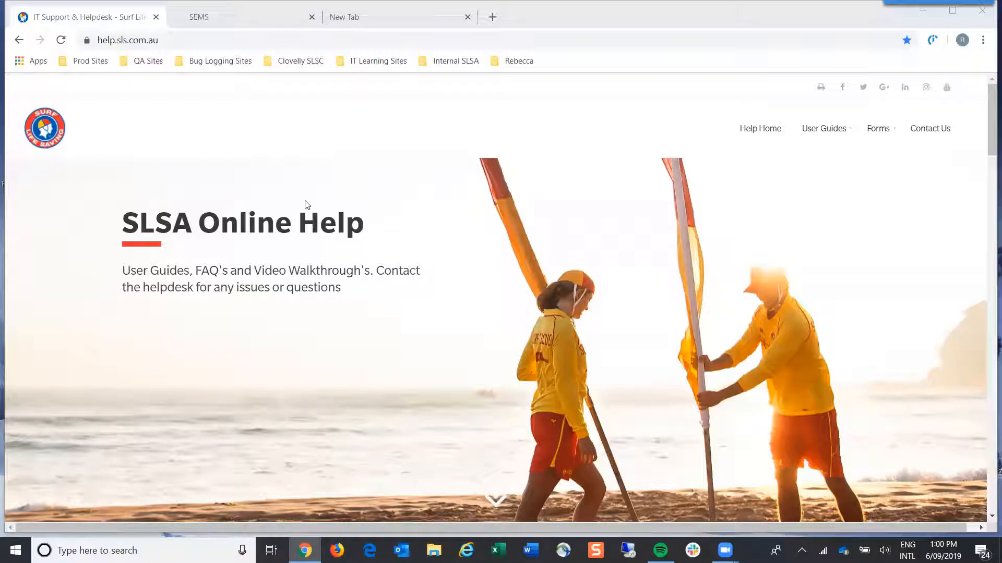
Examine the 2019-2020 season training webinar schedule on the help home page, from July through September 2019.
scroll(231, 239, "down", 10)
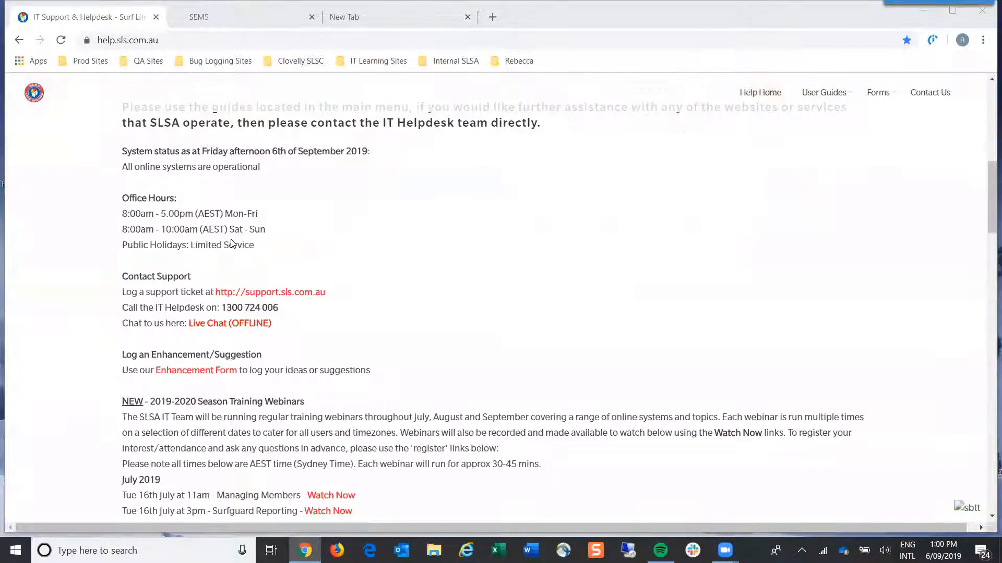
scroll(231, 243, "down", 5)
scroll(398, 264, "down", 1)
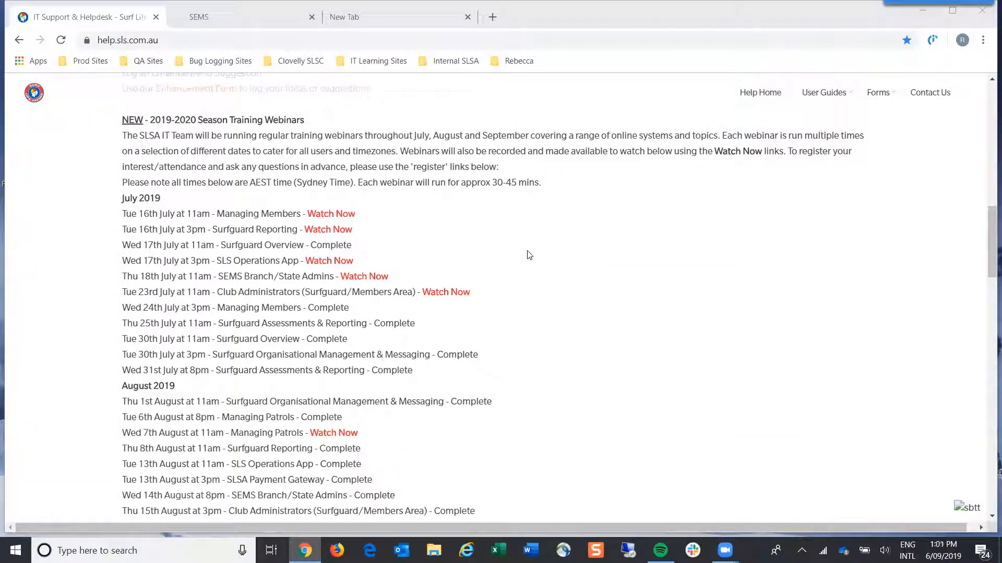
scroll(529, 255, "down", 2)
scroll(530, 255, "down", 2)
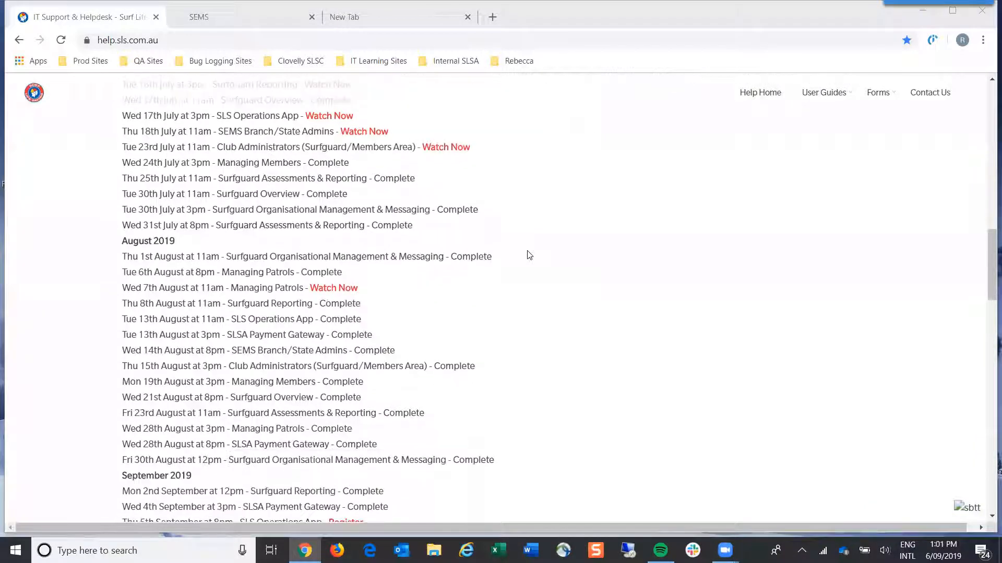
scroll(529, 255, "down", 2)
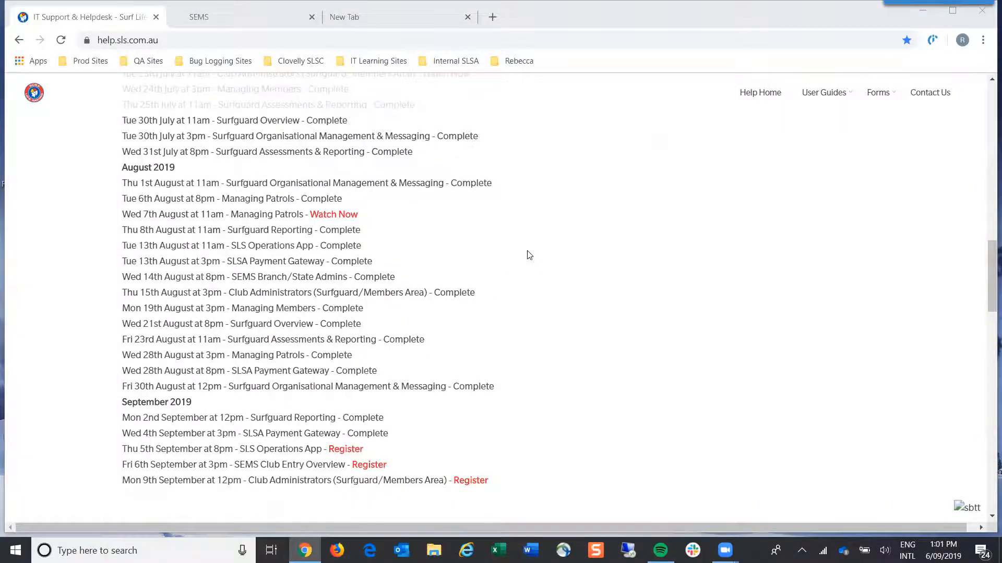
scroll(527, 254, "up", 4)
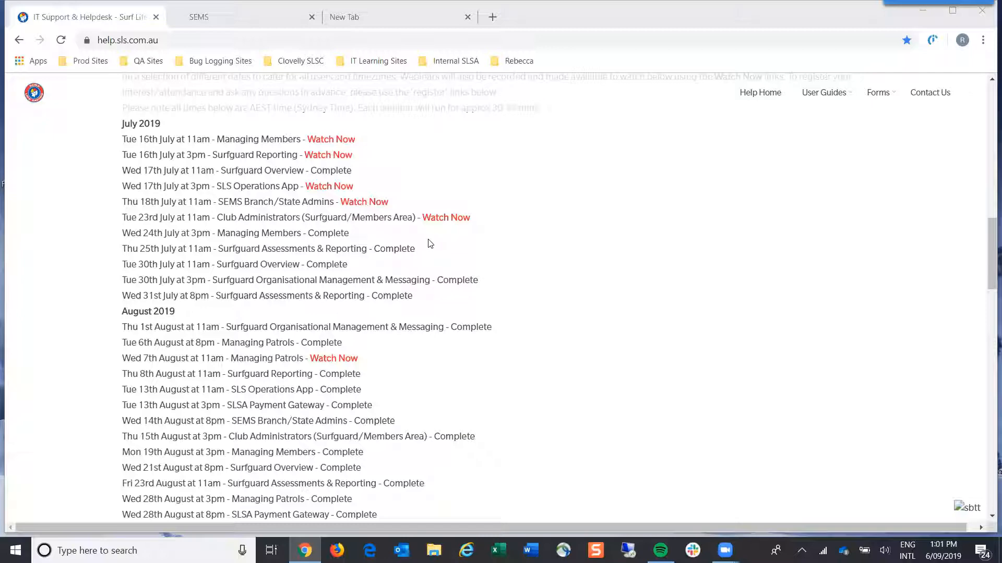
scroll(436, 241, "down", 6)
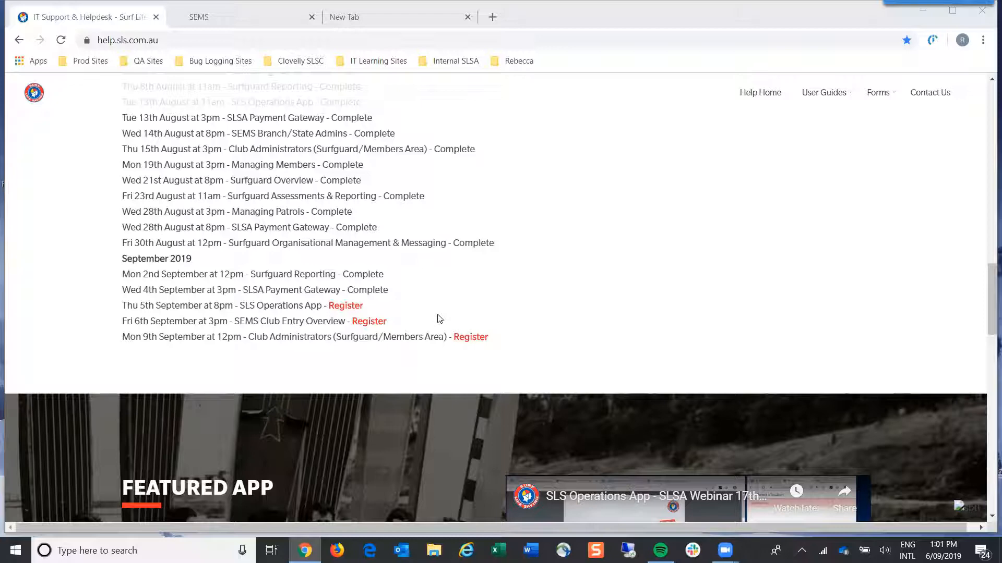
Review the system status, office hours, support contact options and enhancement form details on the help home page.
scroll(440, 319, "up", 10)
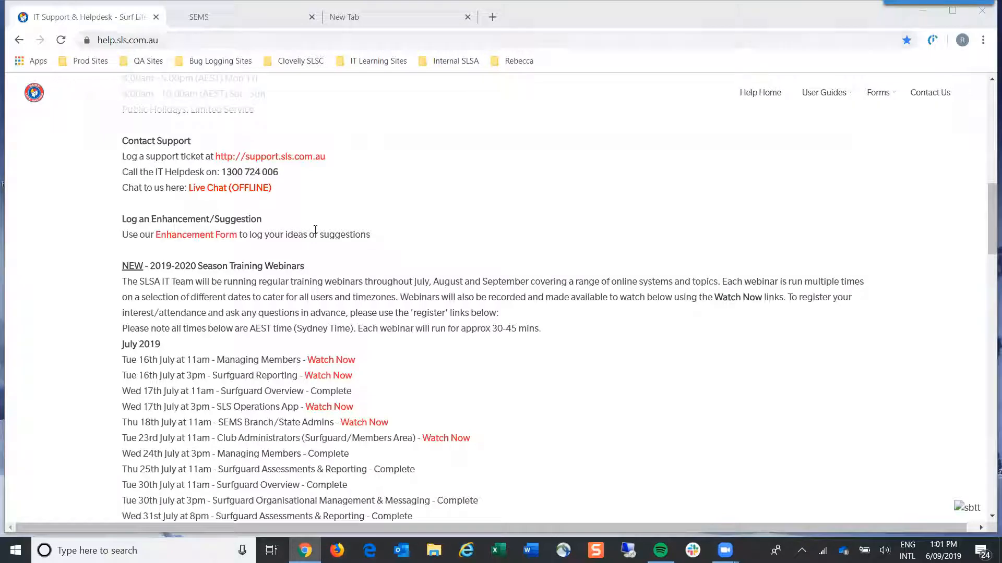
scroll(359, 311, "up", 5)
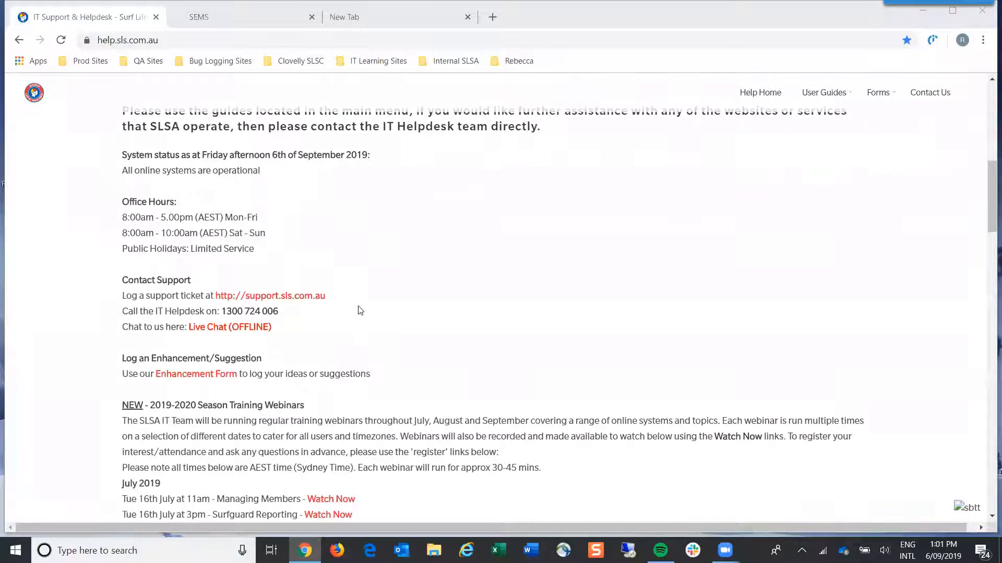
scroll(359, 311, "up", 5)
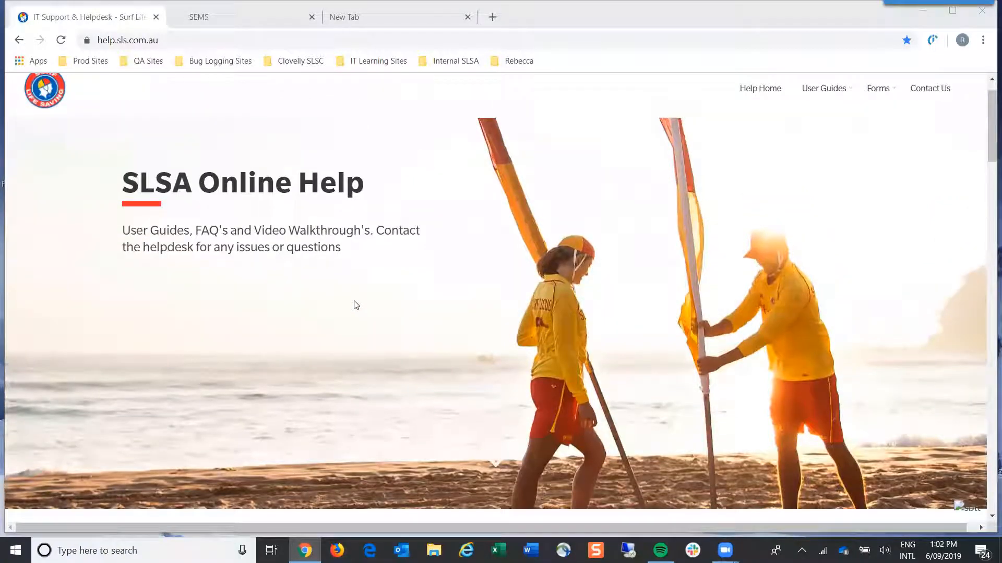
scroll(356, 305, "down", 5)
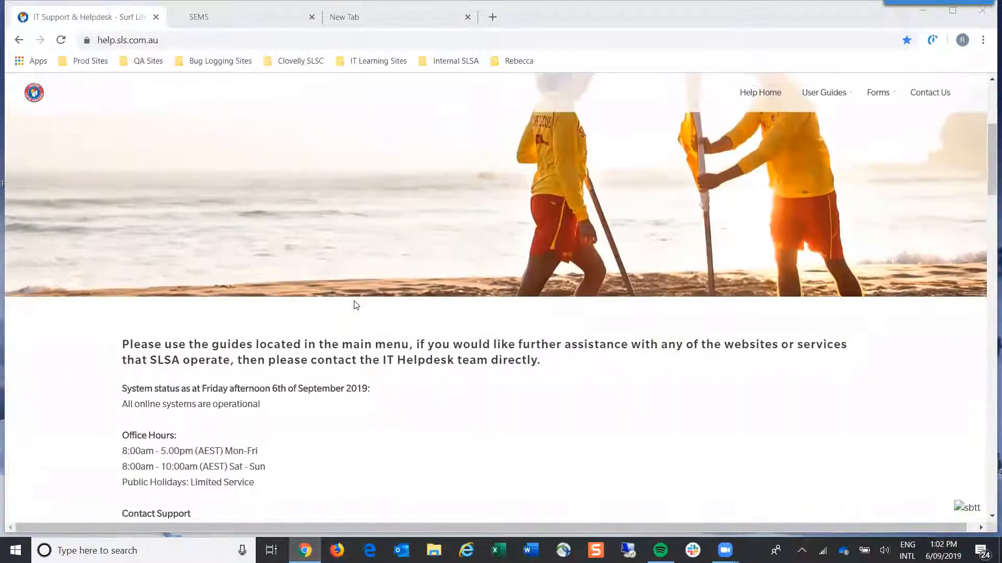
scroll(352, 313, "down", 2)
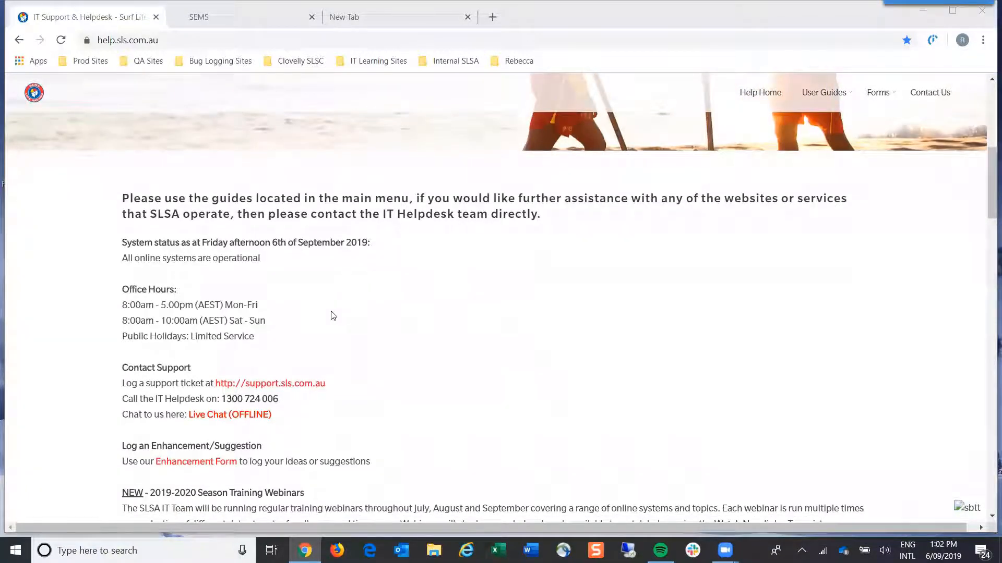
scroll(313, 282, "down", 2)
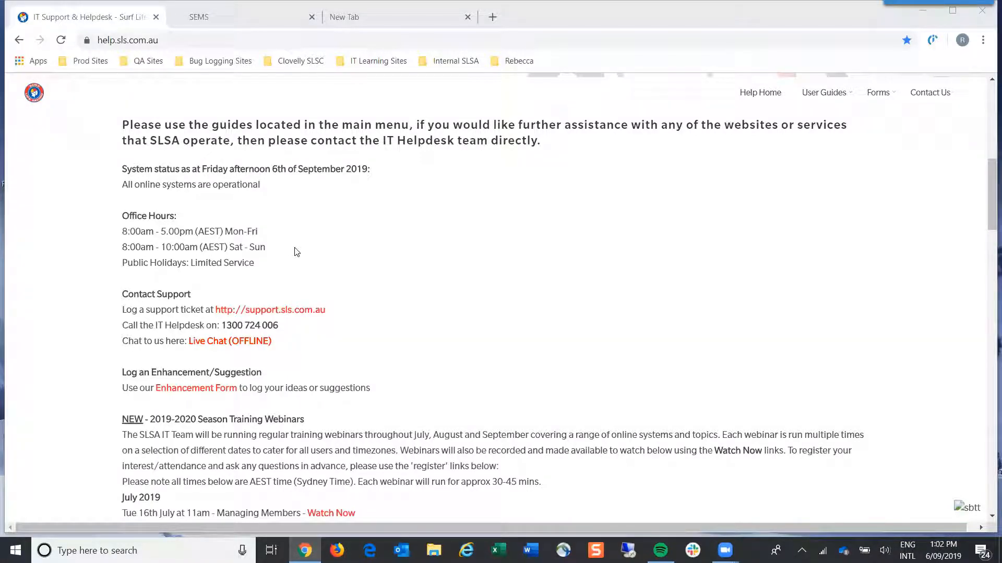
scroll(295, 253, "down", 2)
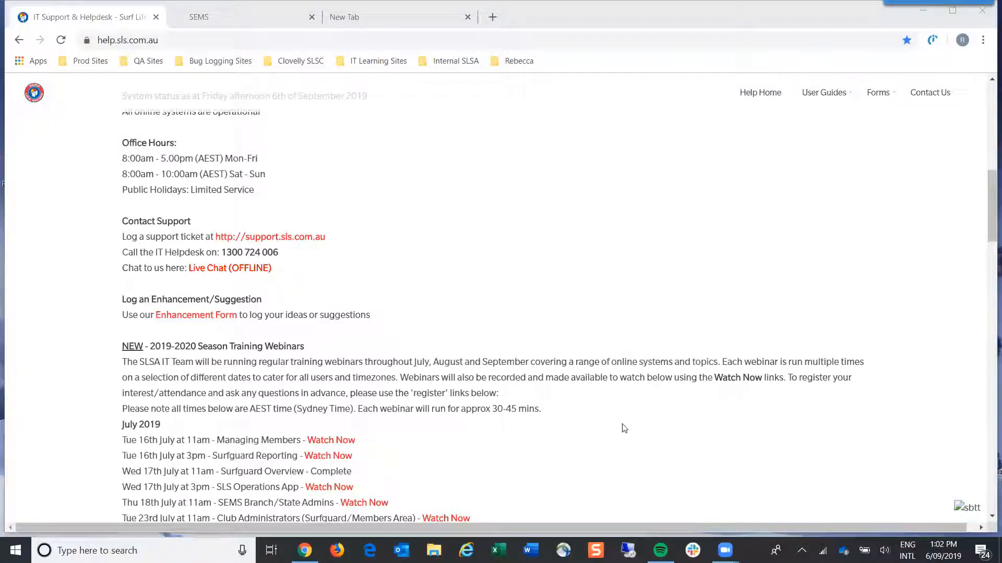
Unpin Slack from the taskbar.
right_click(693, 550)
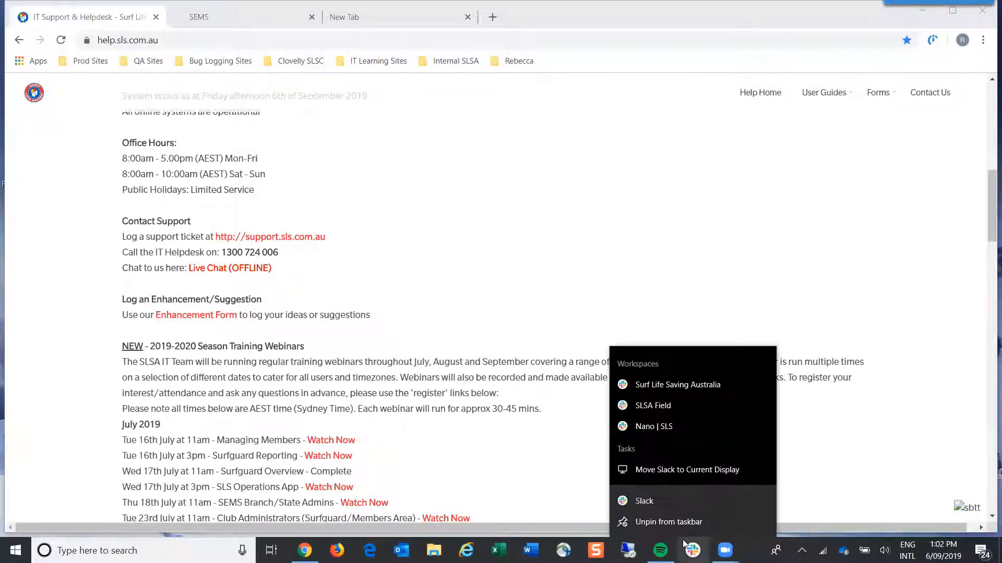
left_click(661, 525)
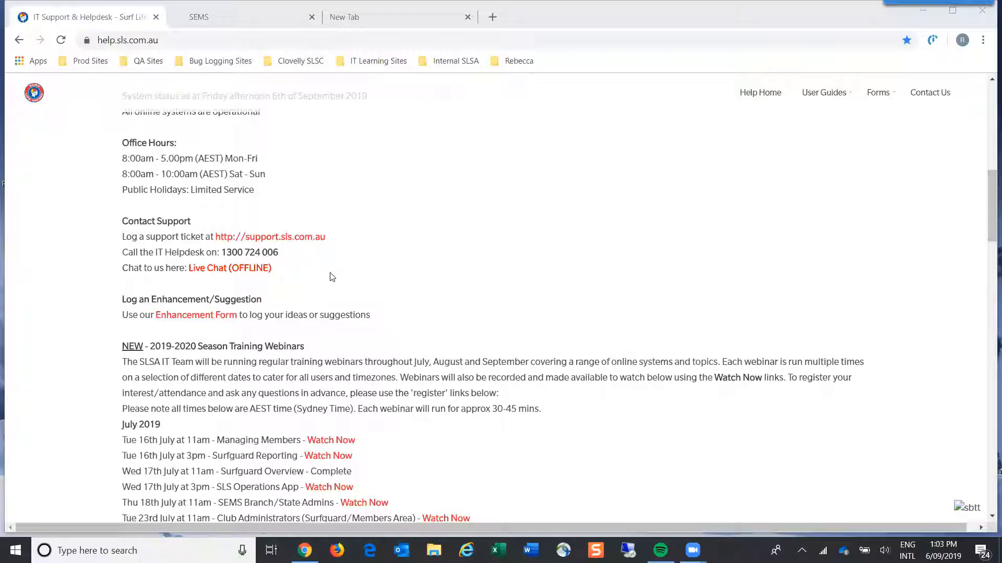
Open the SEMS User Guide from the help site's SEMS user guides.
scroll(412, 287, "up", 7)
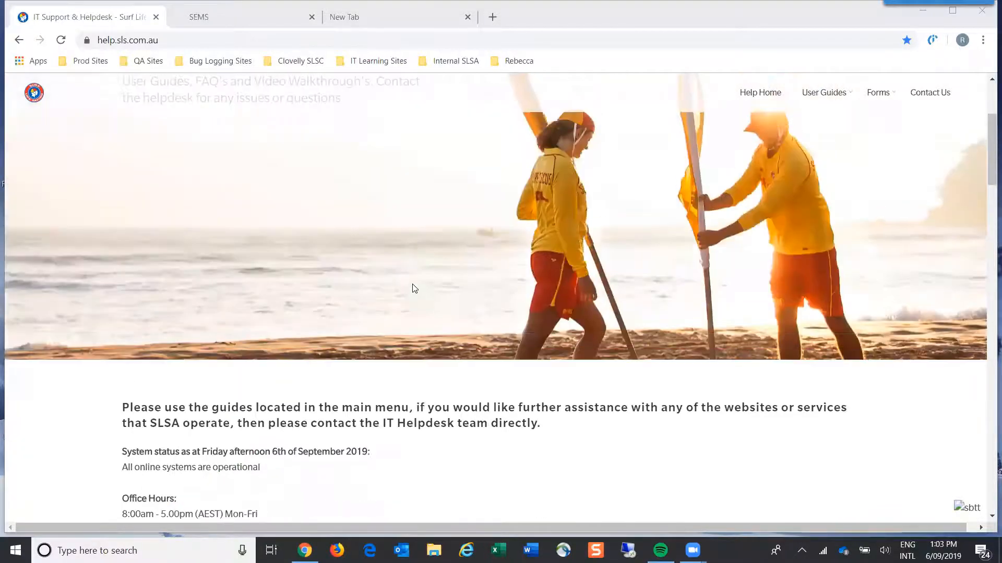
scroll(412, 288, "up", 3)
mouse_move(817, 143)
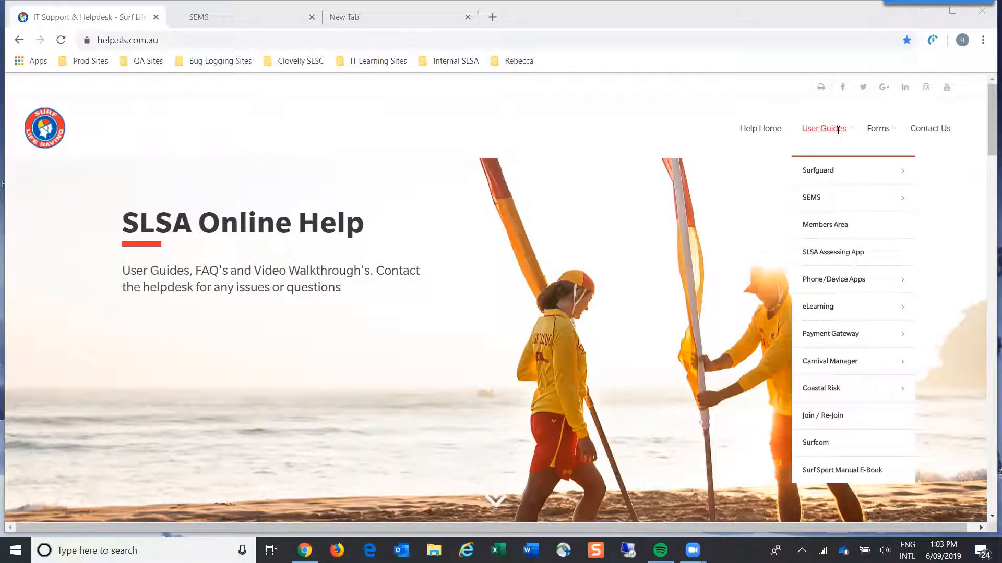
mouse_move(818, 201)
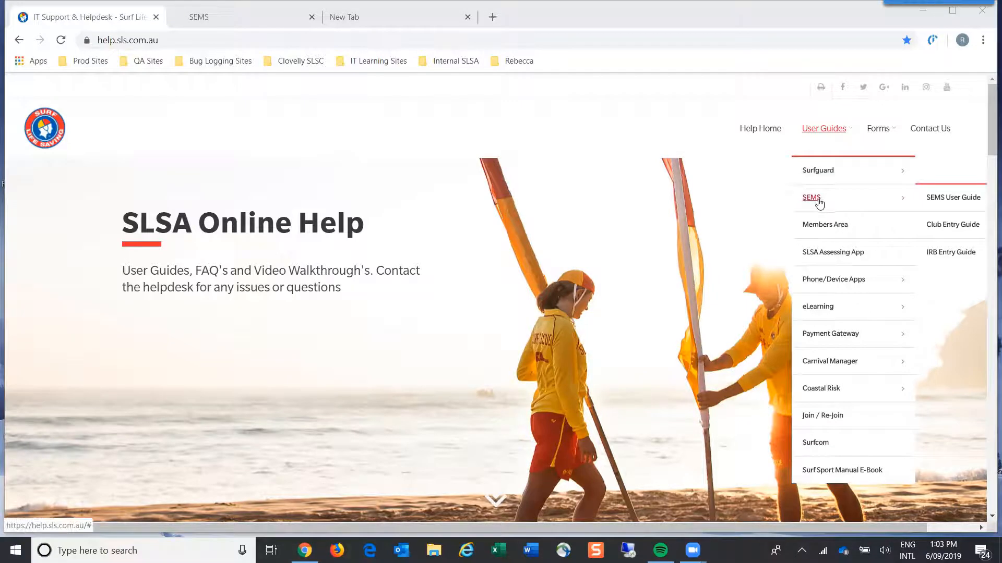
left_click(932, 203)
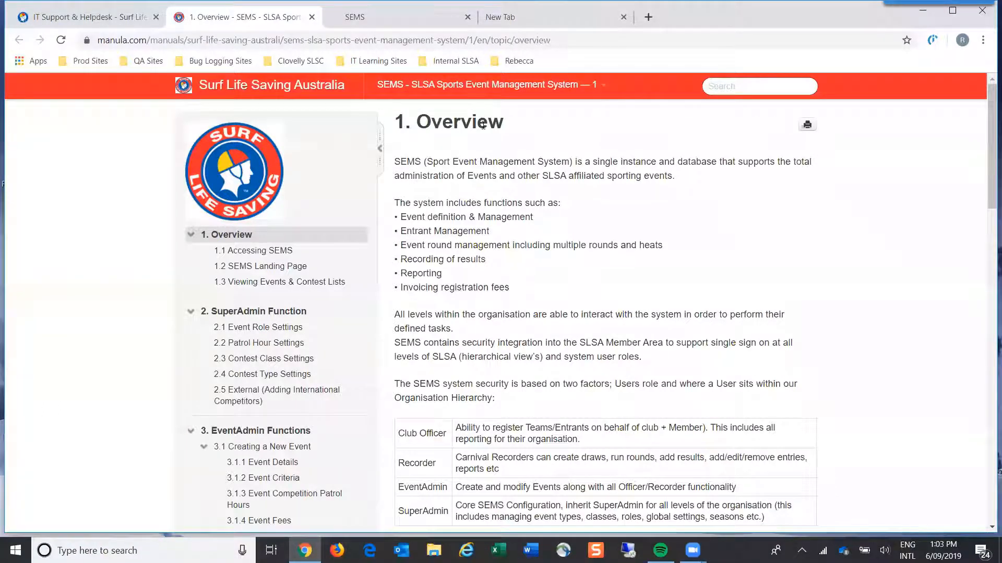
Search the SEMS manual for "irb" and look through the matching topics.
left_click(730, 88)
type("irb")
key("Return")
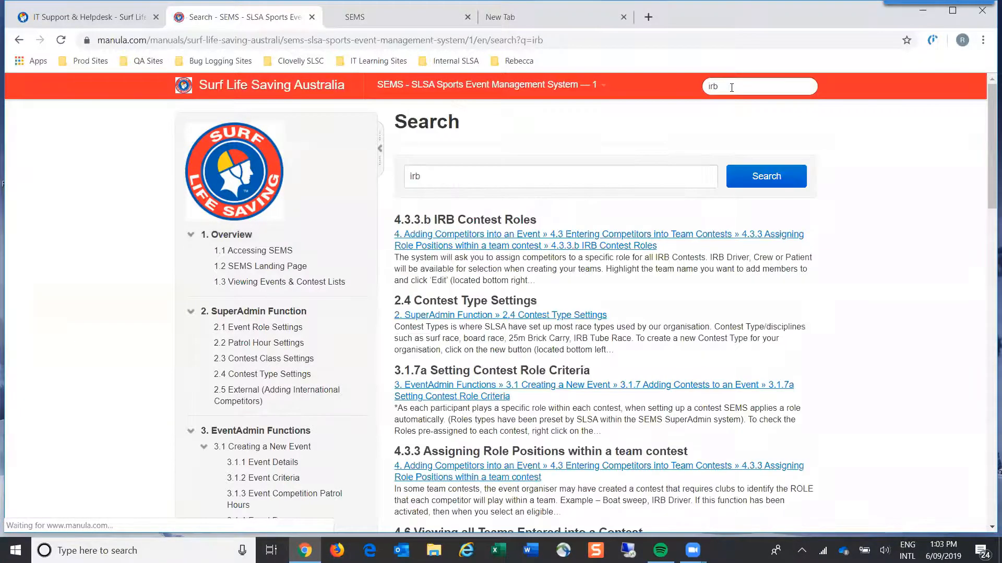
scroll(640, 243, "down", 2)
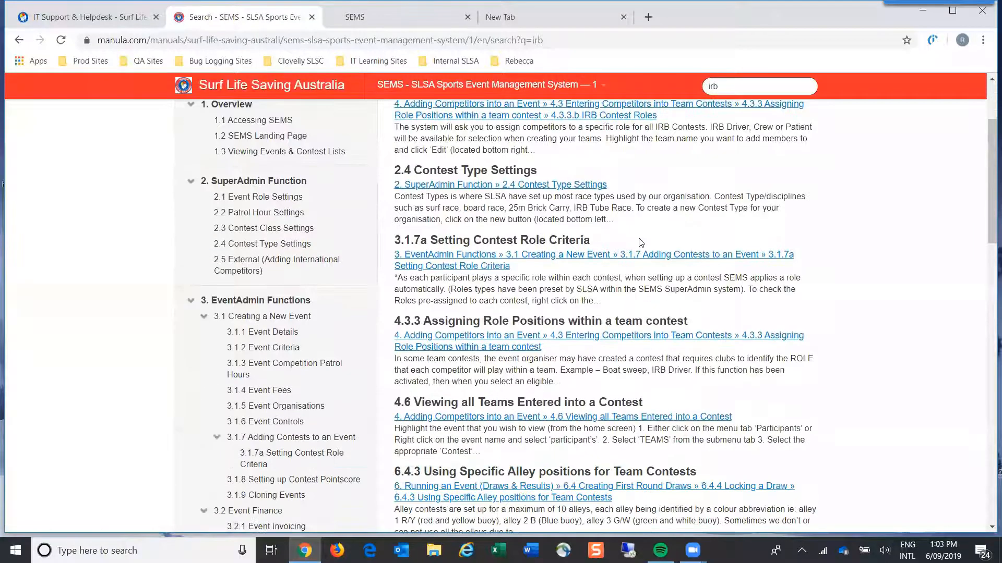
scroll(640, 242, "up", 2)
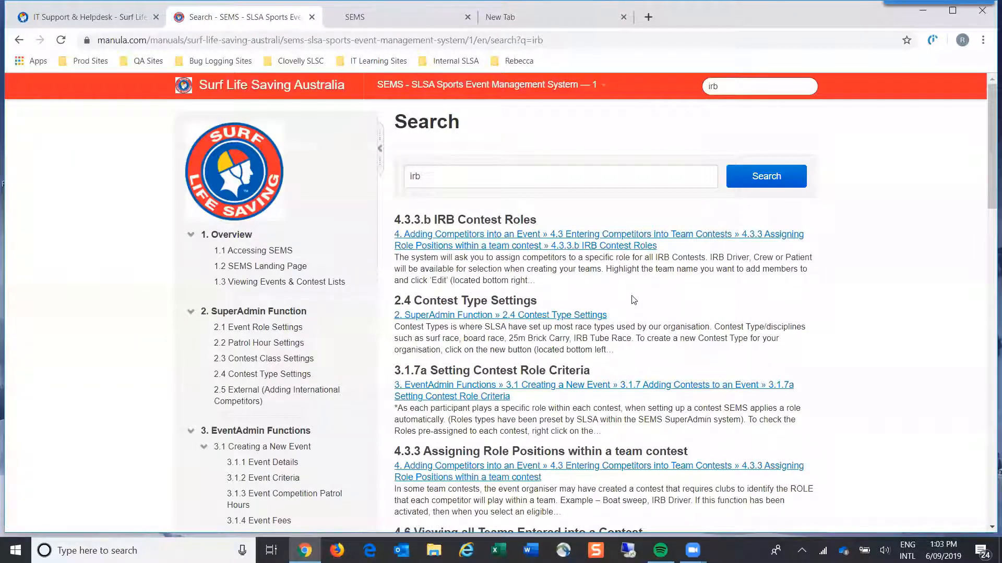
scroll(634, 300, "down", 1)
scroll(633, 300, "down", 3)
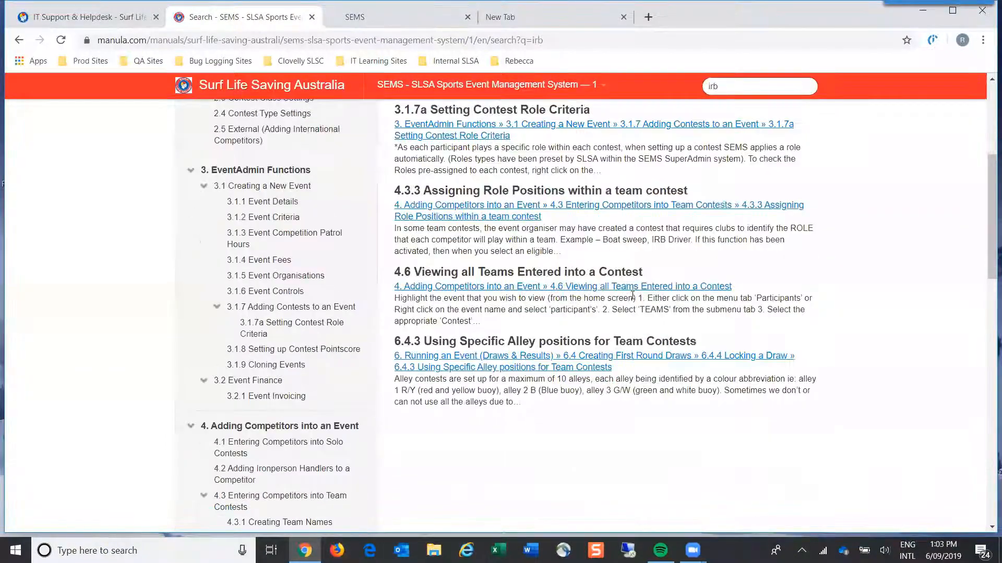
scroll(634, 300, "up", 3)
scroll(633, 300, "up", 1)
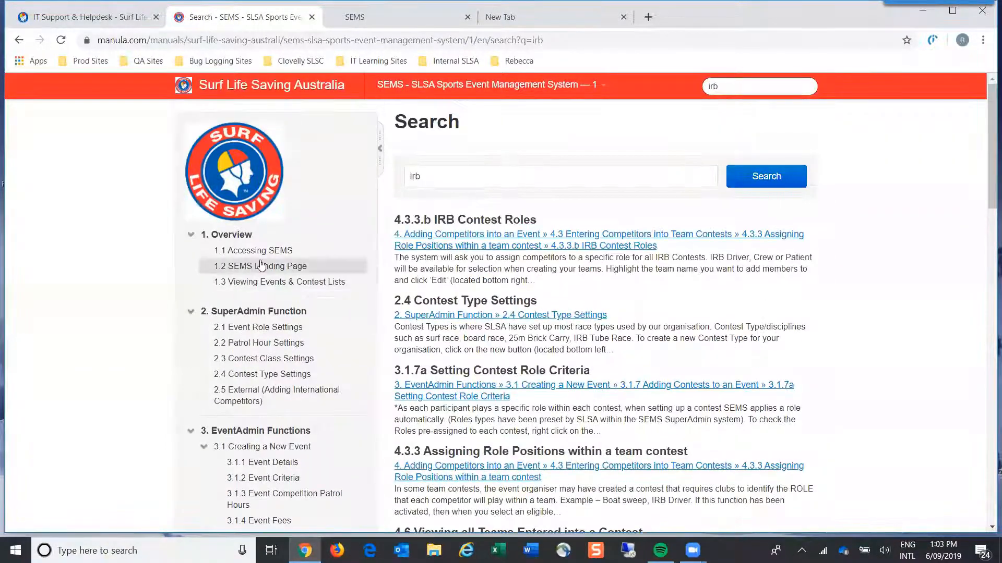
Open topic 1.1 Accessing SEMS and look over its content and the manual's full table of contents.
left_click(257, 252)
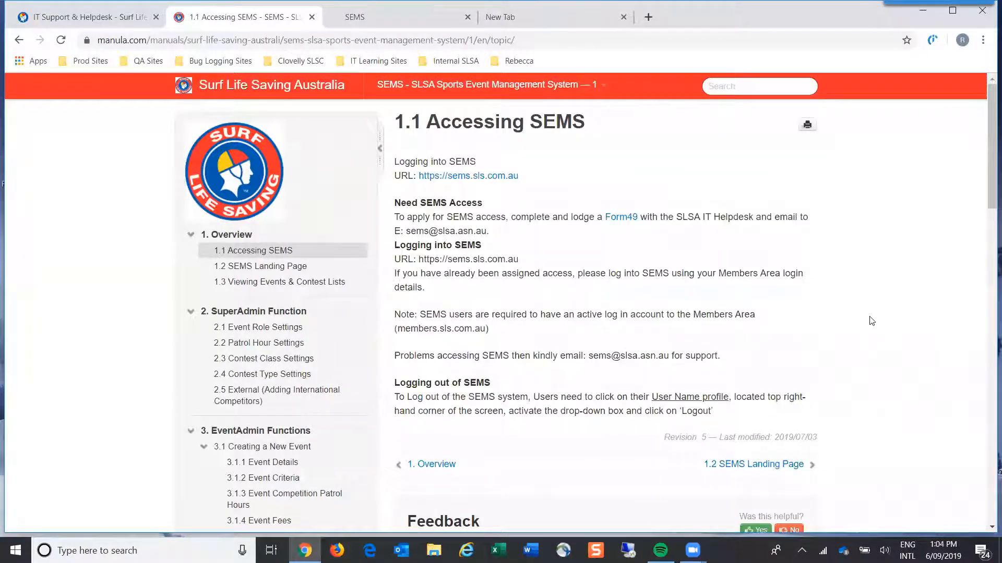
scroll(339, 372, "down", 3)
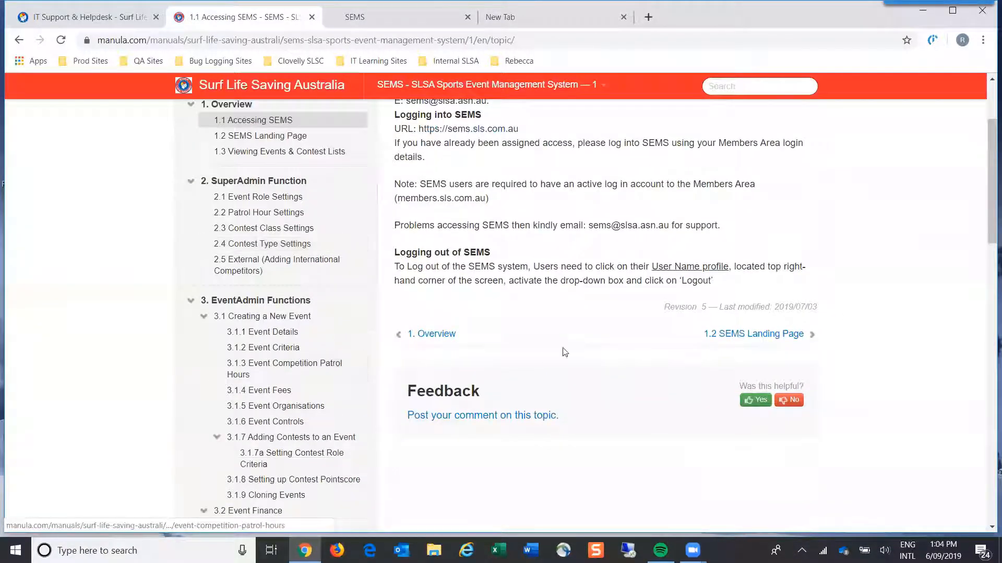
scroll(304, 368, "down", 15)
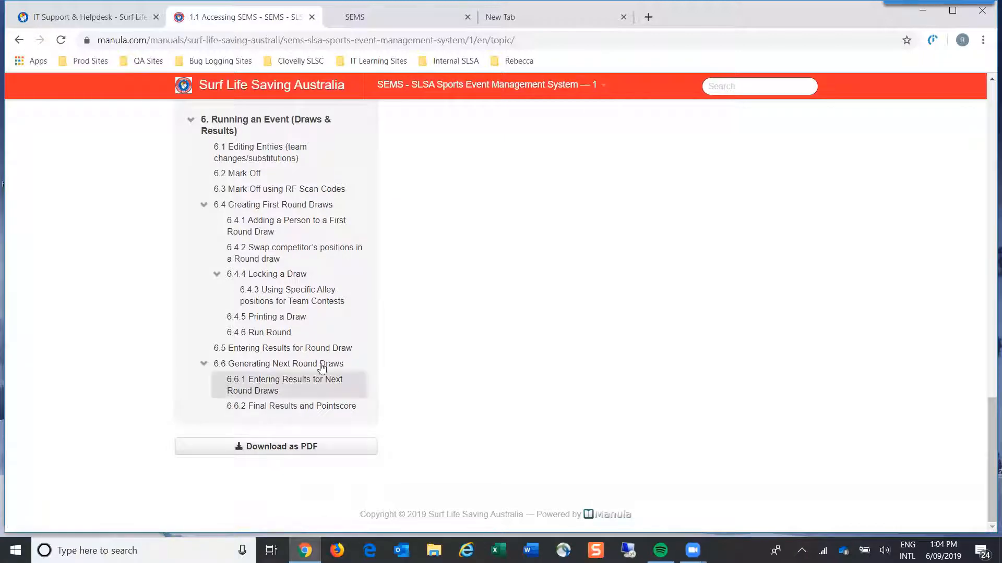
scroll(491, 319, "up", 15)
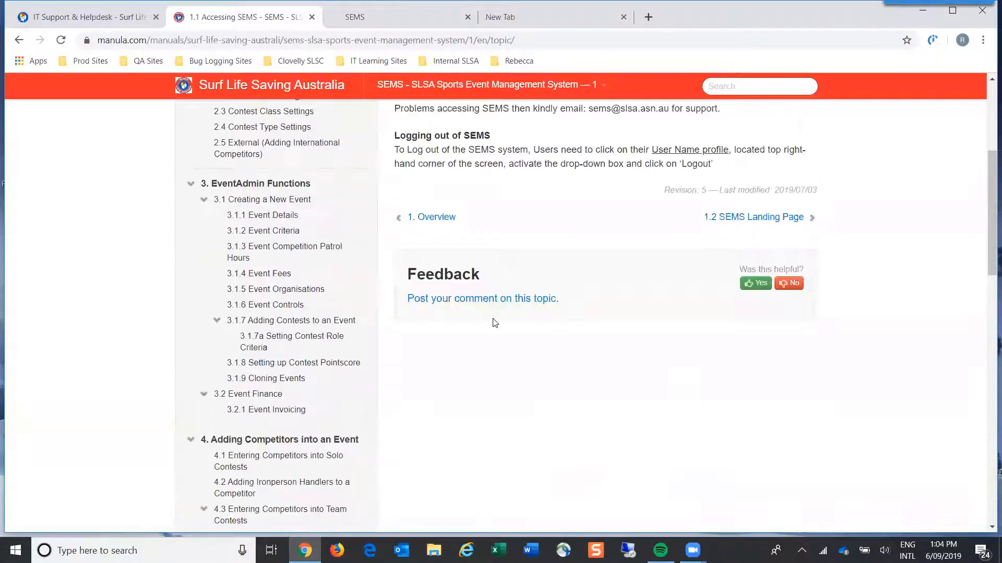
scroll(494, 323, "up", 5)
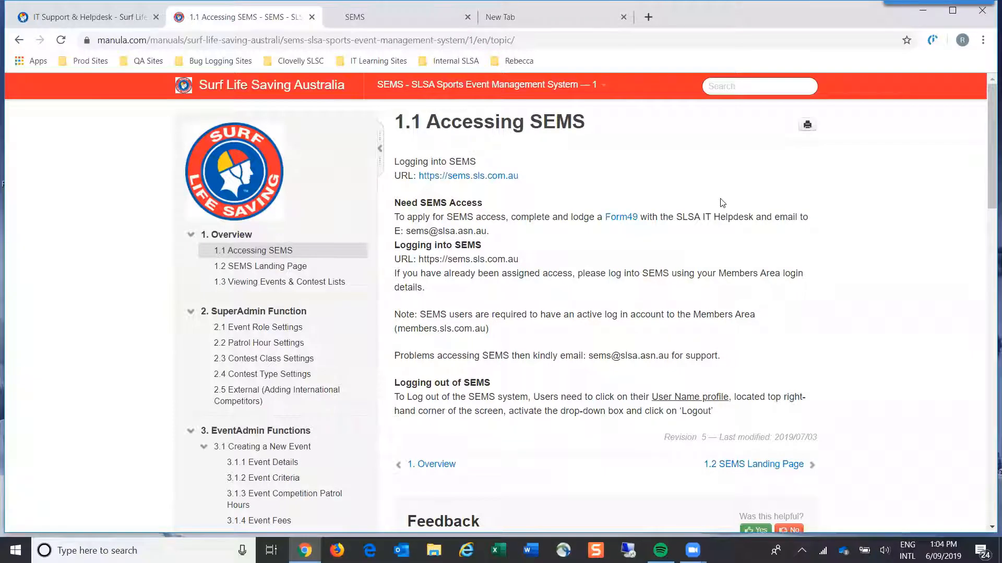
Return to the SLSA Online Help page and look over its available user guides, including Members Area, Payment Gateway and SEMS.
left_click(113, 12)
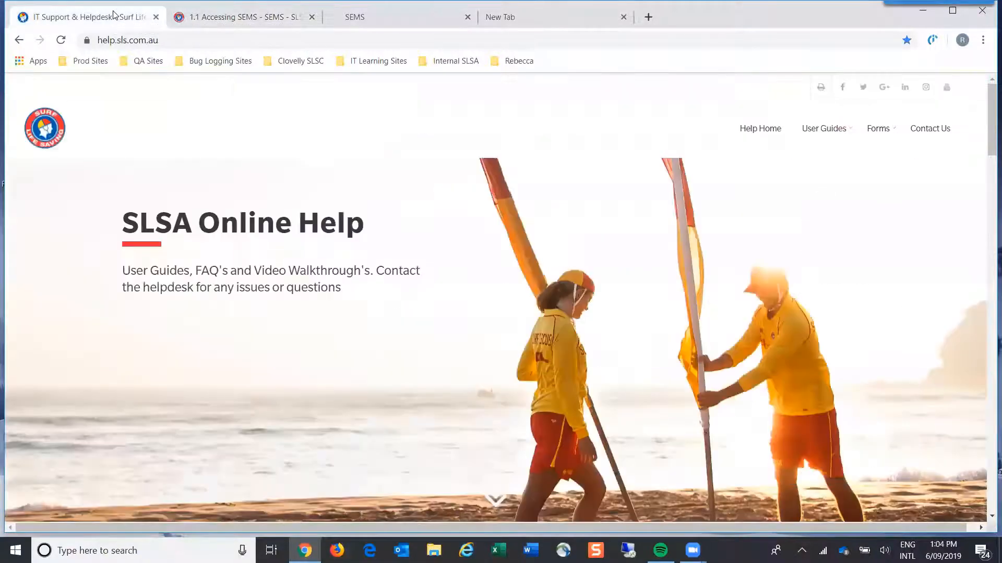
mouse_move(815, 125)
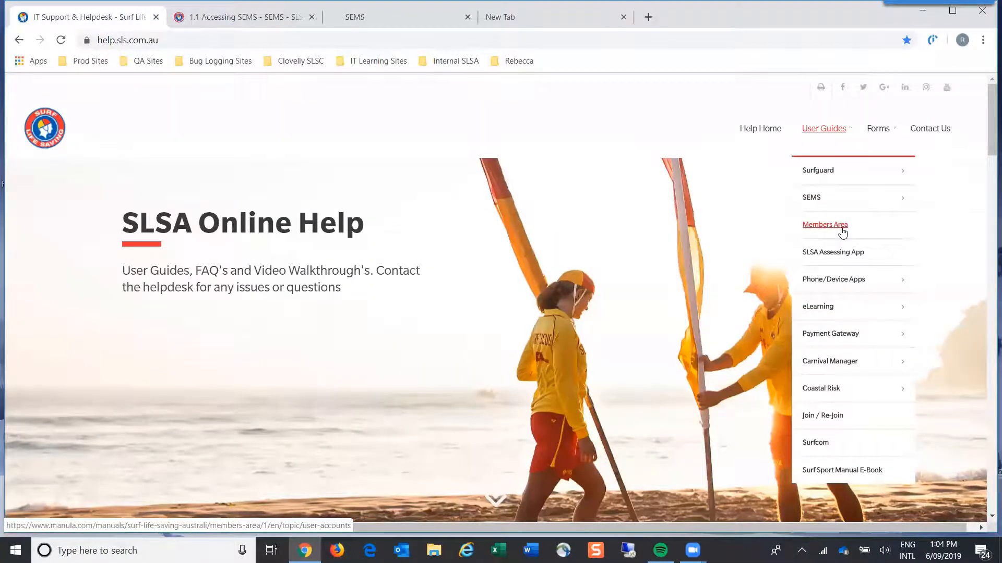
mouse_move(844, 337)
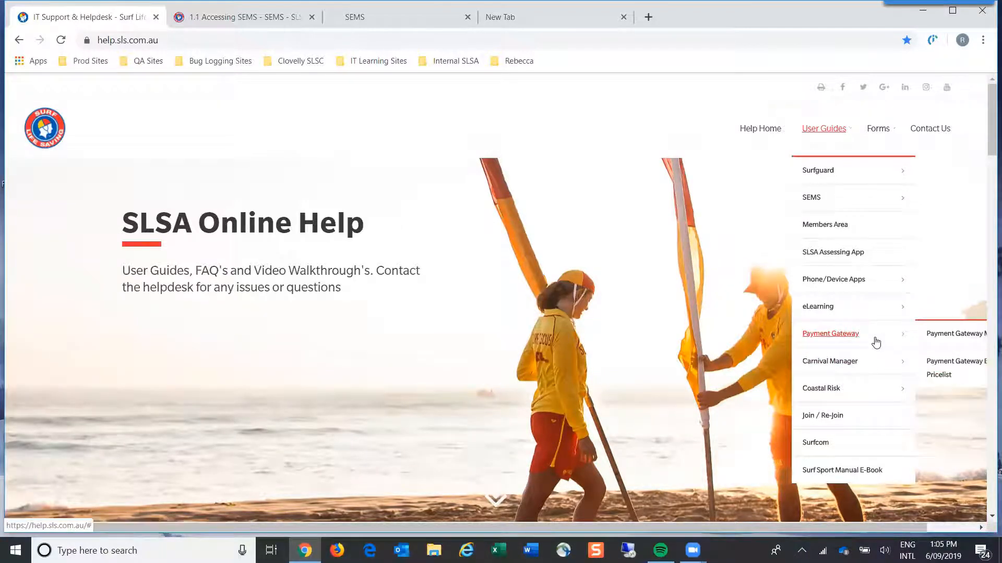
mouse_move(808, 198)
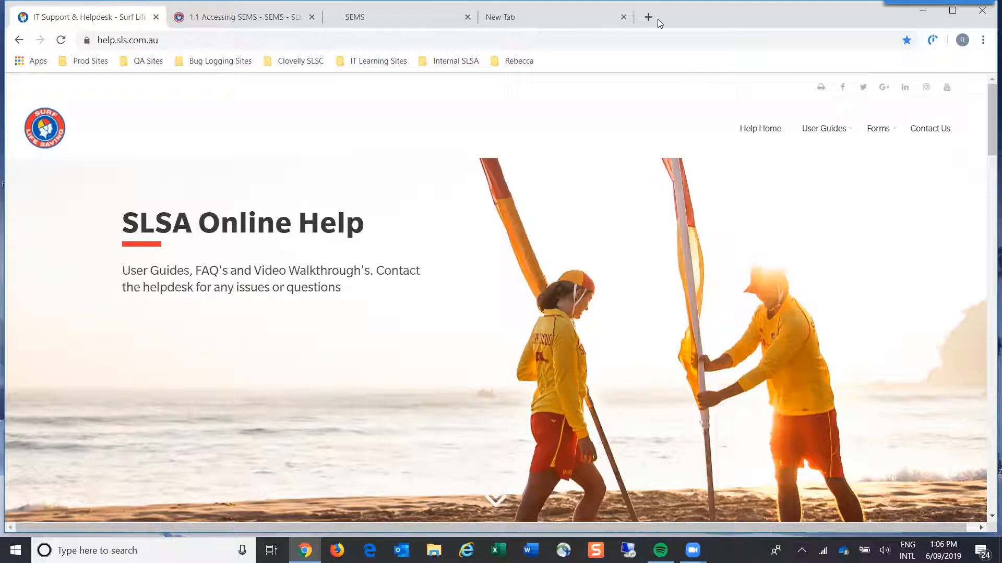
Load the SLS Members Area login page in the empty browser tab and return to the SEMS login page.
left_click(570, 24)
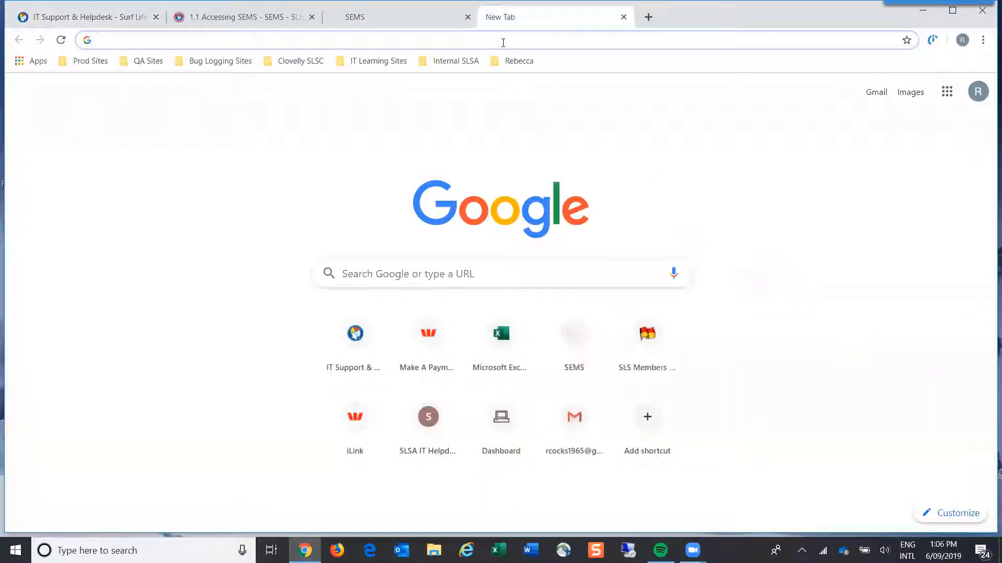
type("mem")
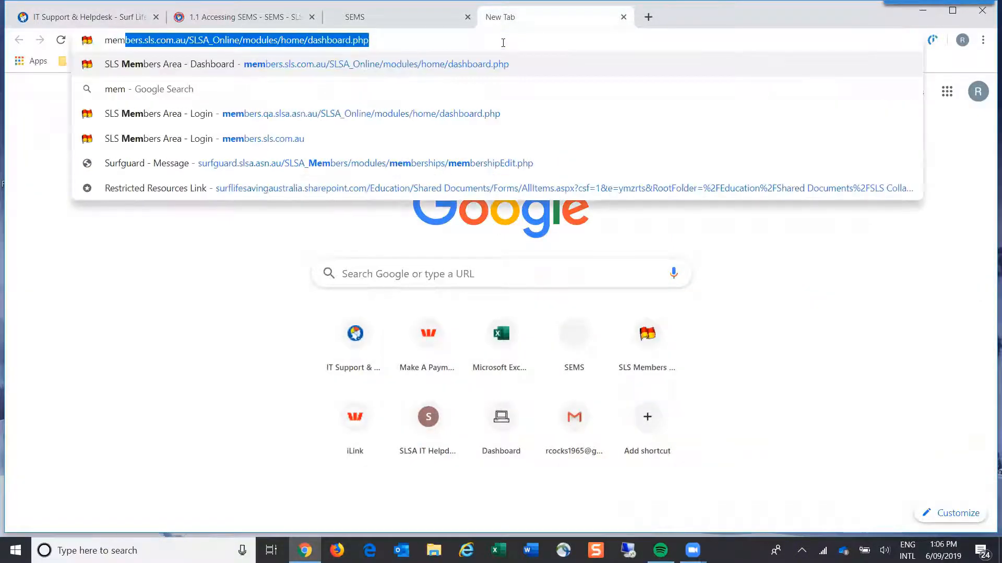
key("Return")
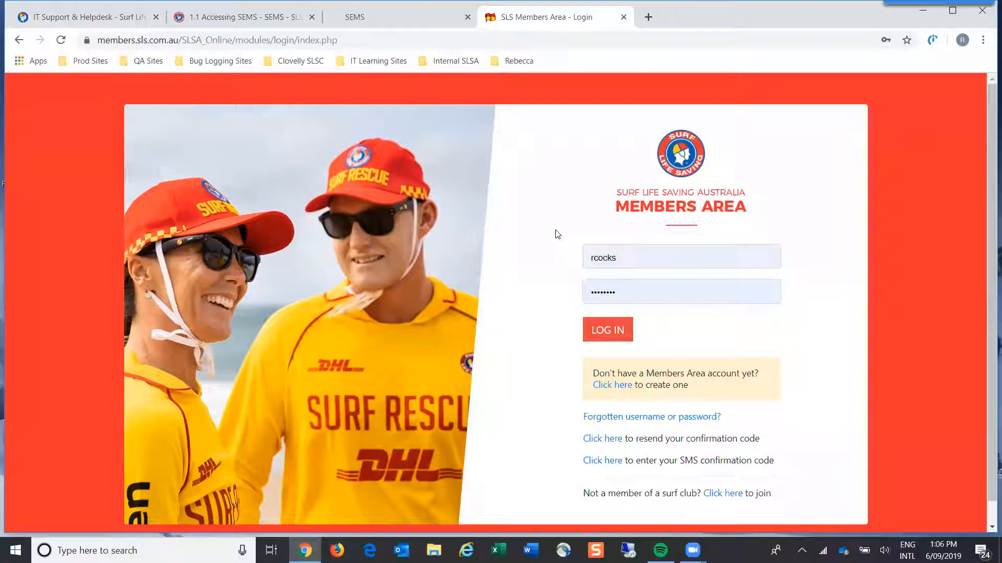
left_click(381, 21)
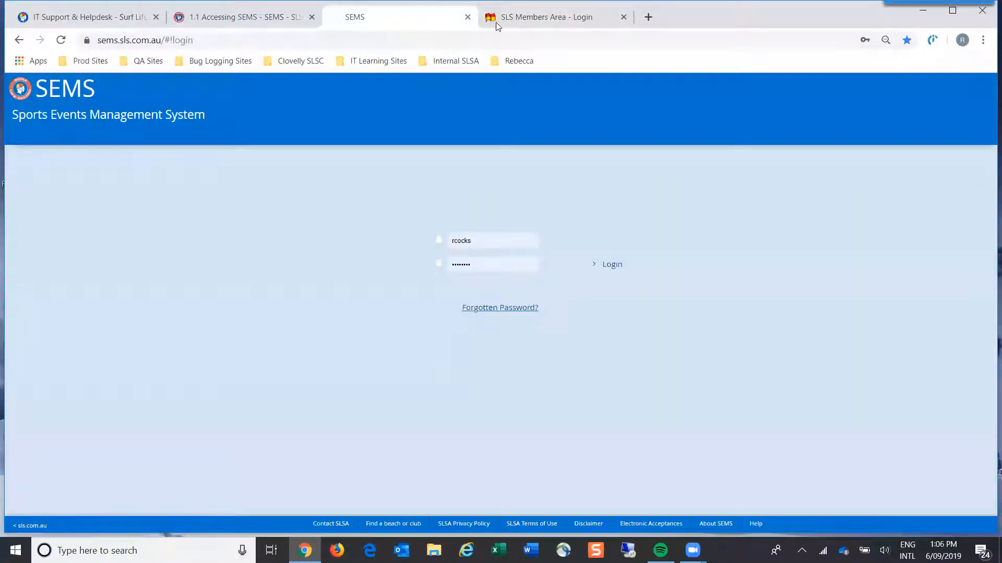
Open Form 49 - IT System access form from the help site and review its authorising officer, Surfguard, Surfcom and SEMS sections.
left_click(101, 19)
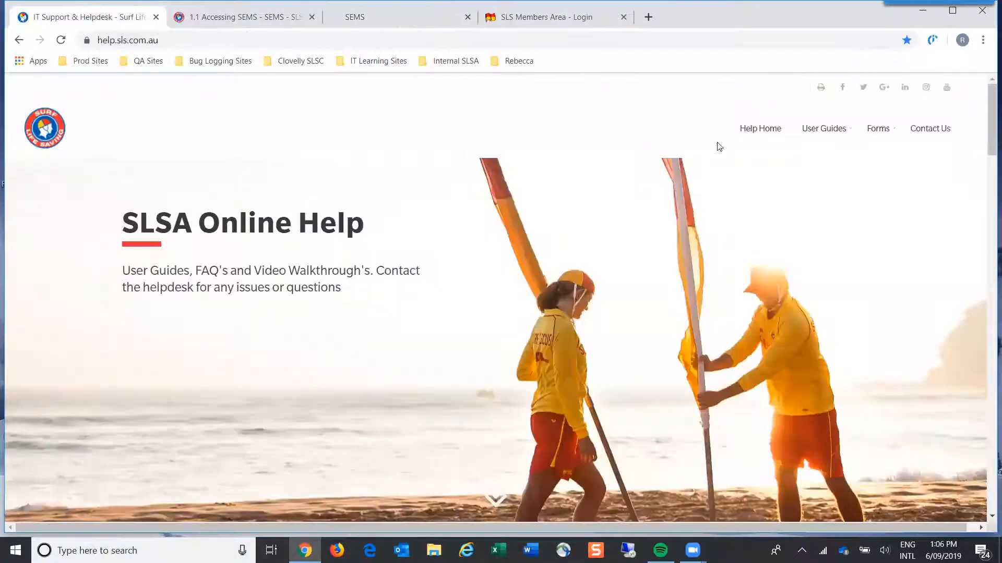
mouse_move(878, 130)
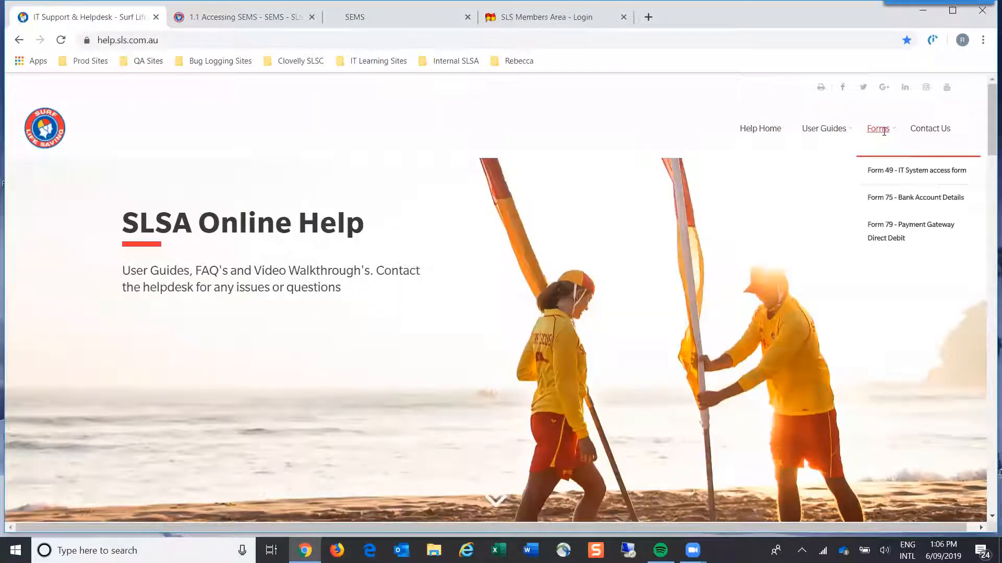
left_click(884, 169)
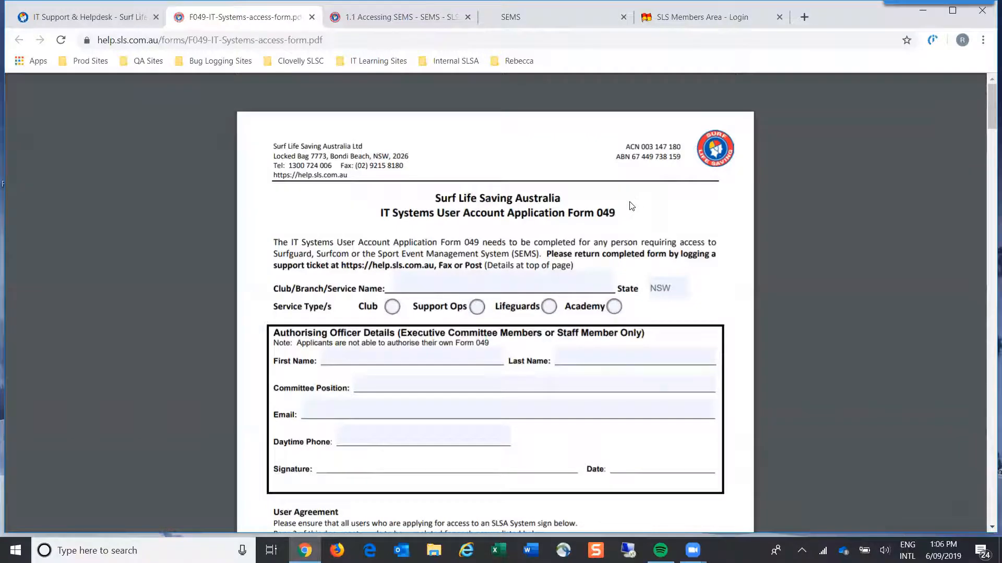
scroll(622, 215, "down", 14)
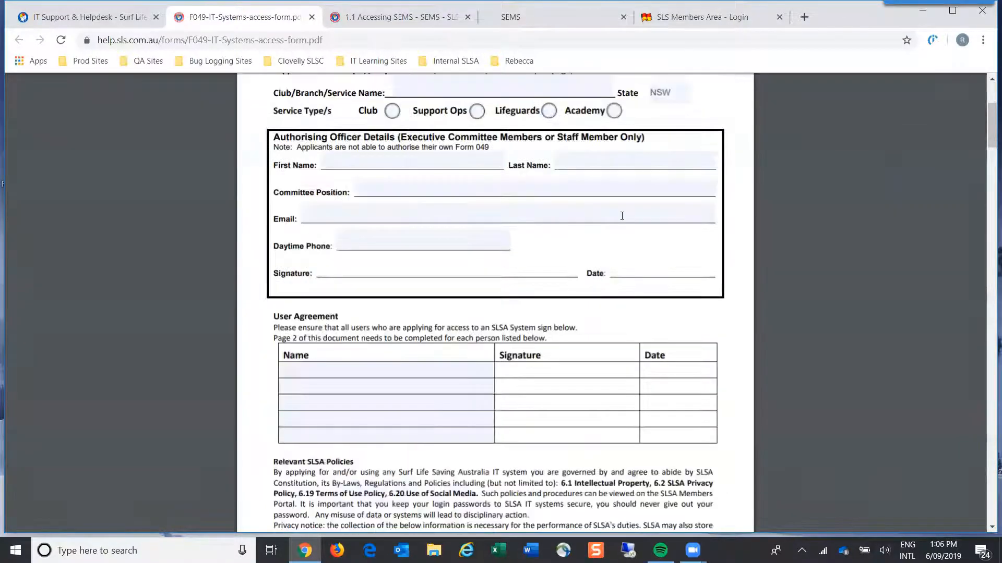
scroll(622, 216, "down", 3)
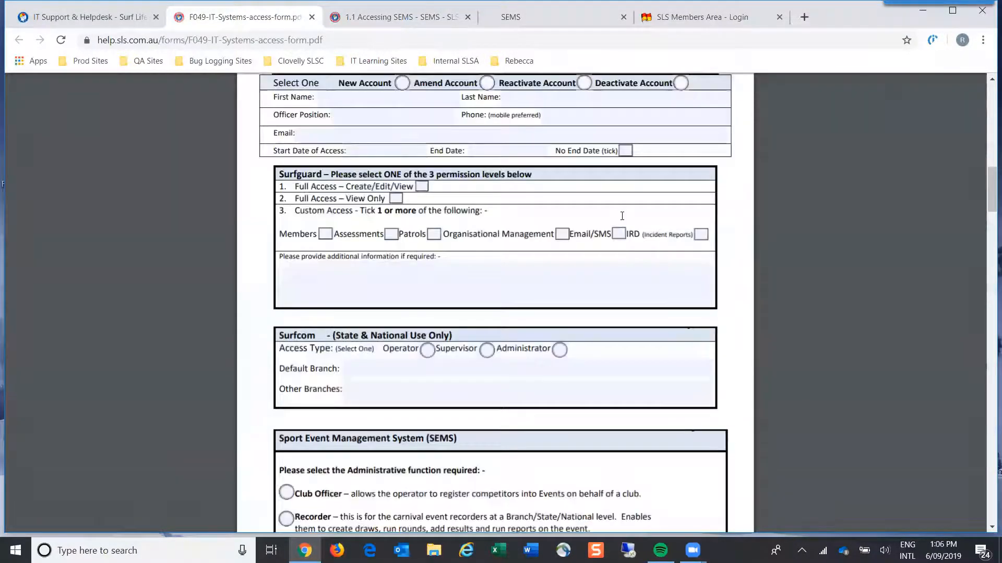
scroll(622, 215, "up", 1)
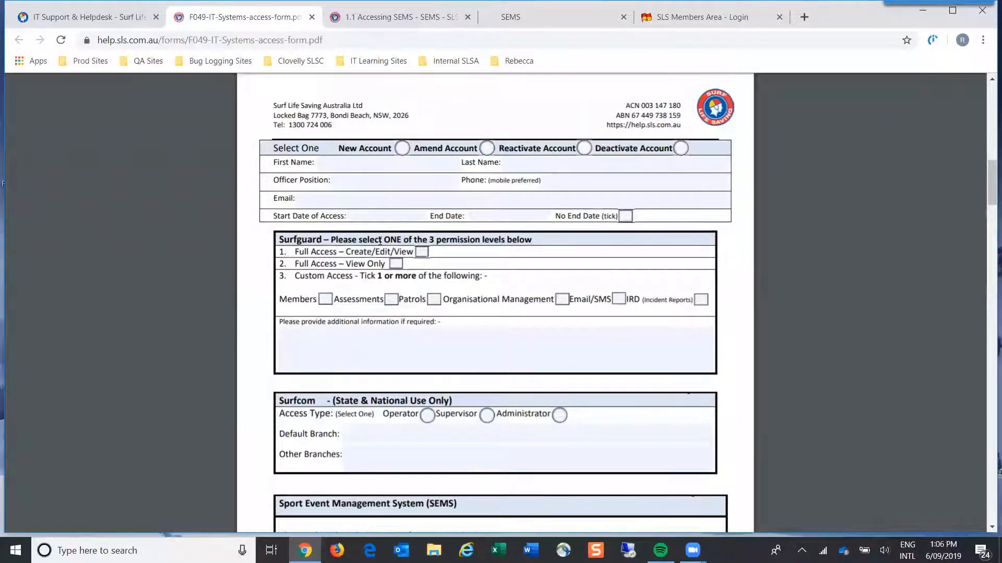
scroll(423, 240, "down", 1)
scroll(446, 326, "down", 3)
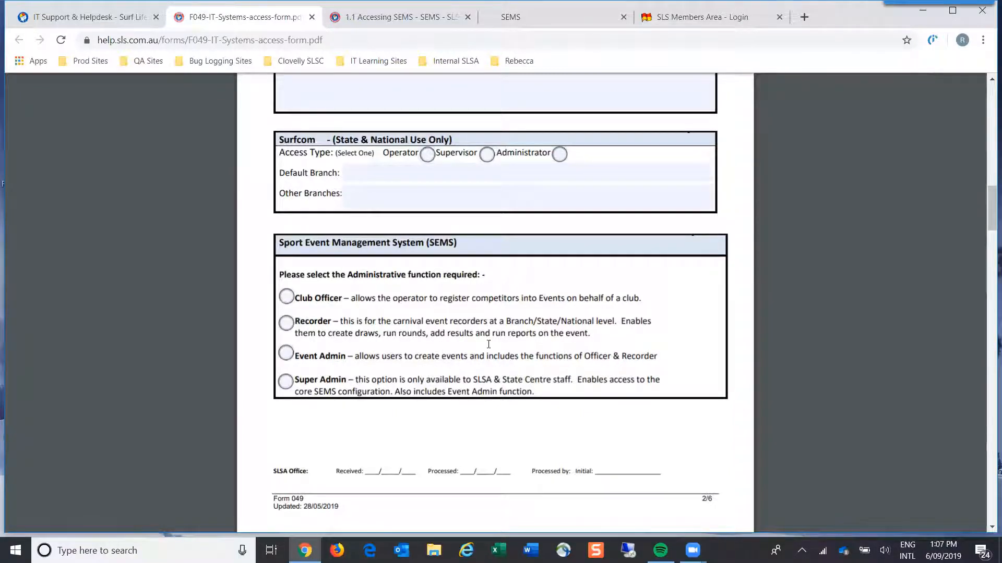
scroll(505, 350, "up", 12)
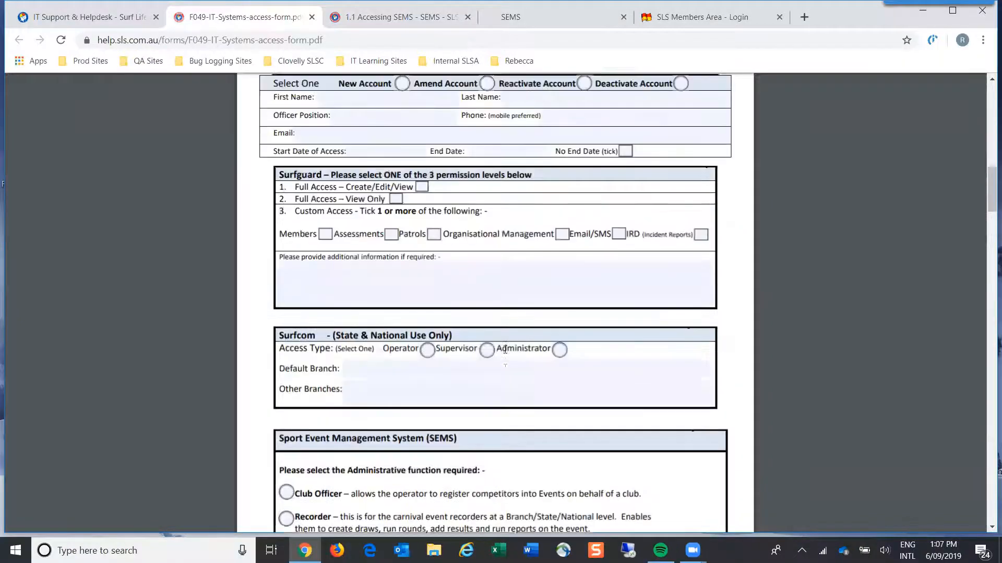
scroll(505, 349, "up", 7)
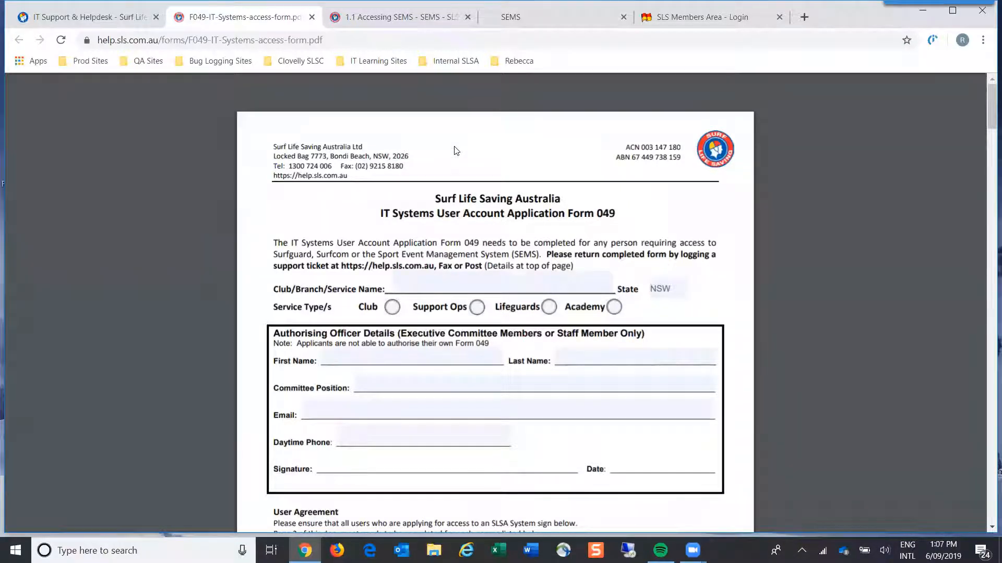
Open the Members Area's forgotten username or password page and choose to receive the reminder by SMS to a mobile phone.
left_click(515, 20)
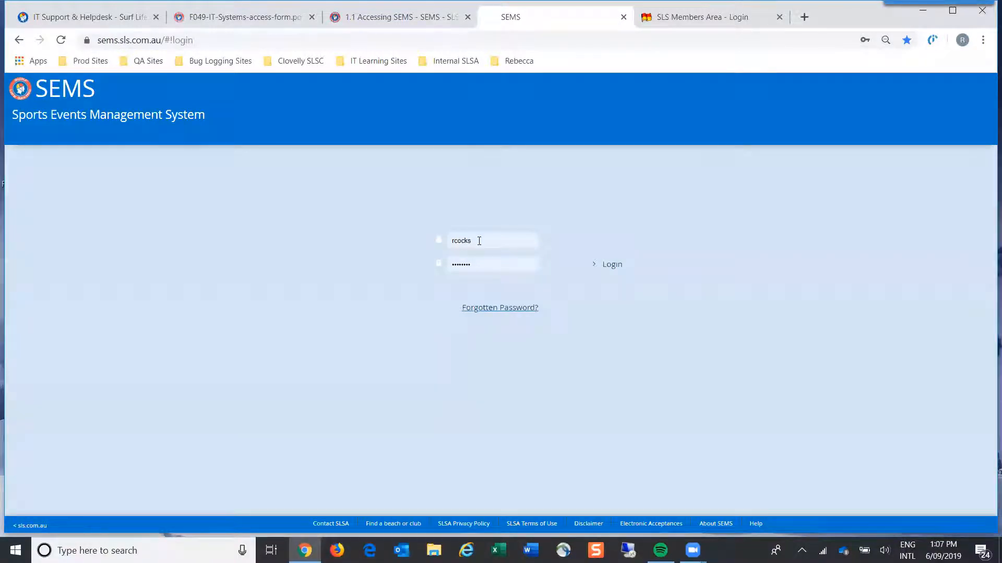
left_click(683, 20)
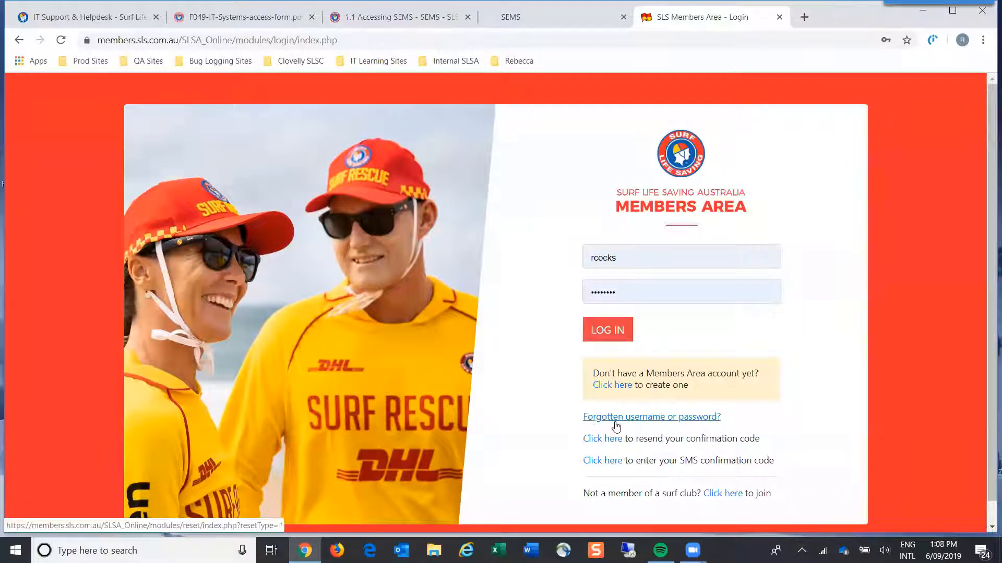
left_click(653, 421)
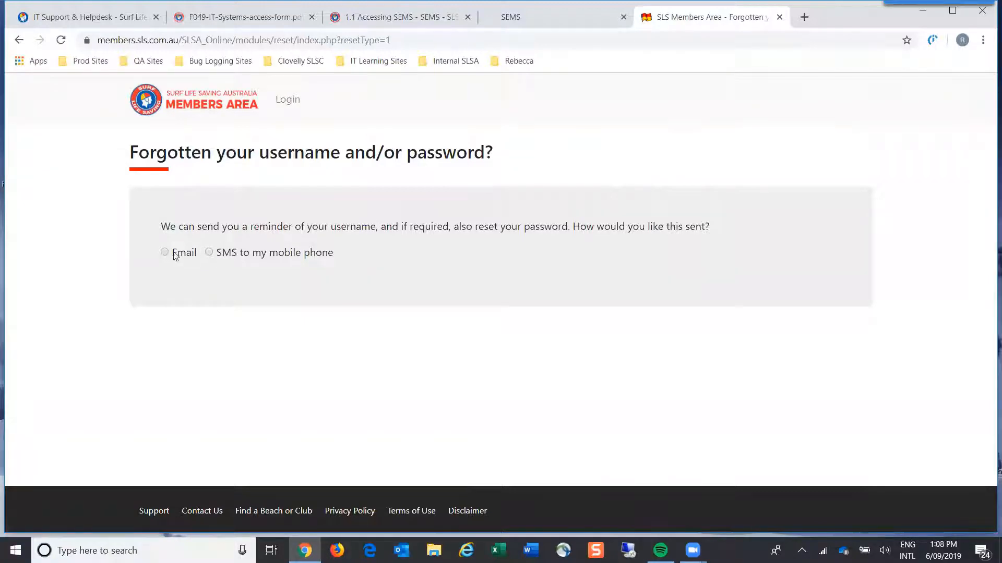
left_click(210, 254)
scroll(208, 344, "down", 3)
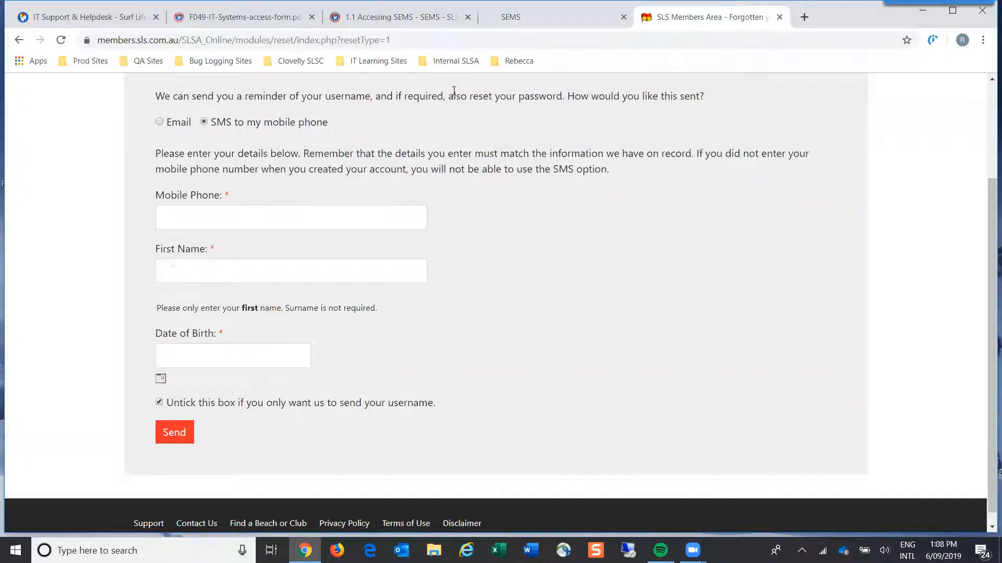
Log in to SEMS and look at the available user roles and the account options.
left_click(522, 23)
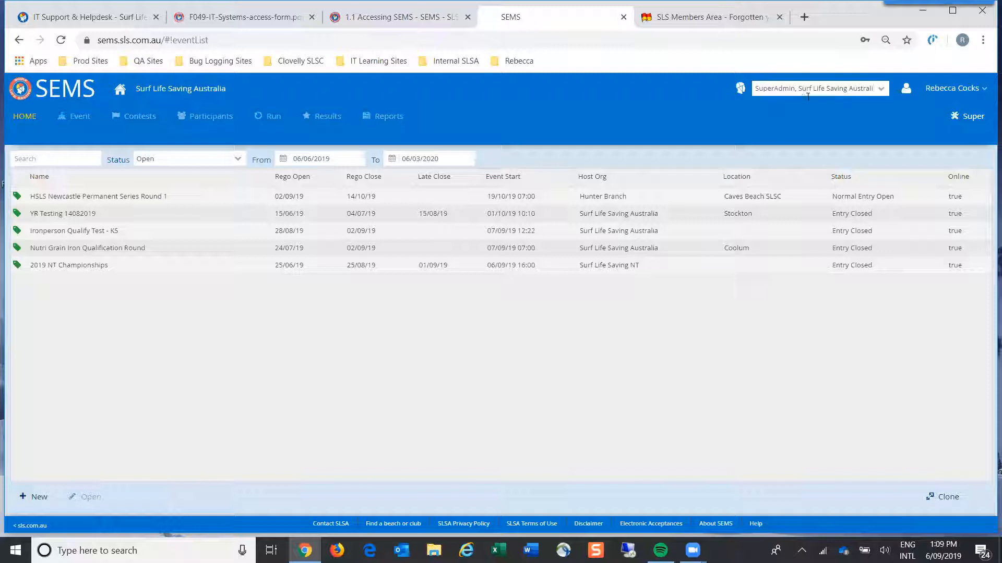
left_click(880, 91)
left_click(880, 91)
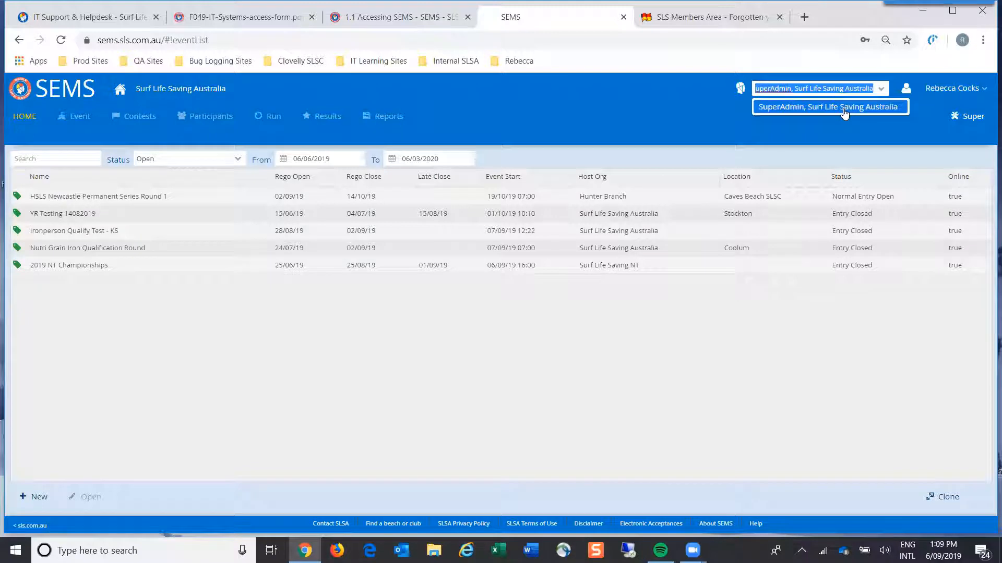
left_click(985, 92)
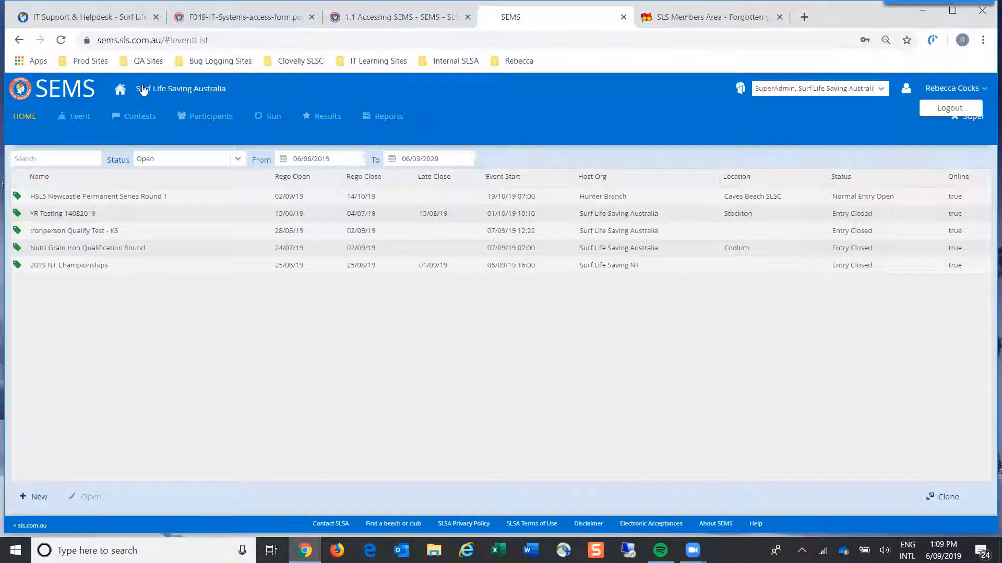
Expand Surf Life Saving NT and its NT Clubs Branch, and set the organisation to Sydney Northern Beaches Branch under Surf Life Saving NSW.
left_click(121, 91)
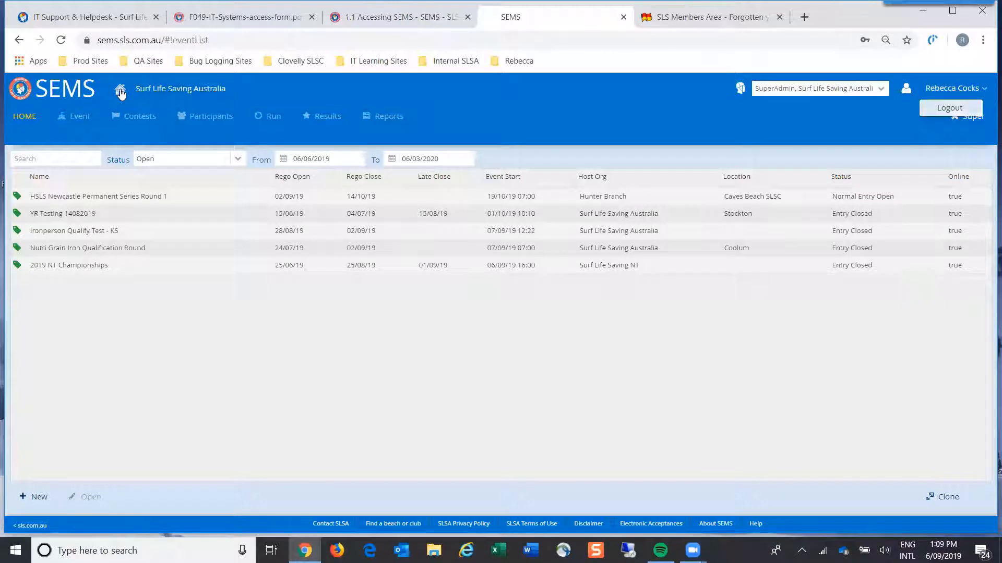
left_click(146, 114)
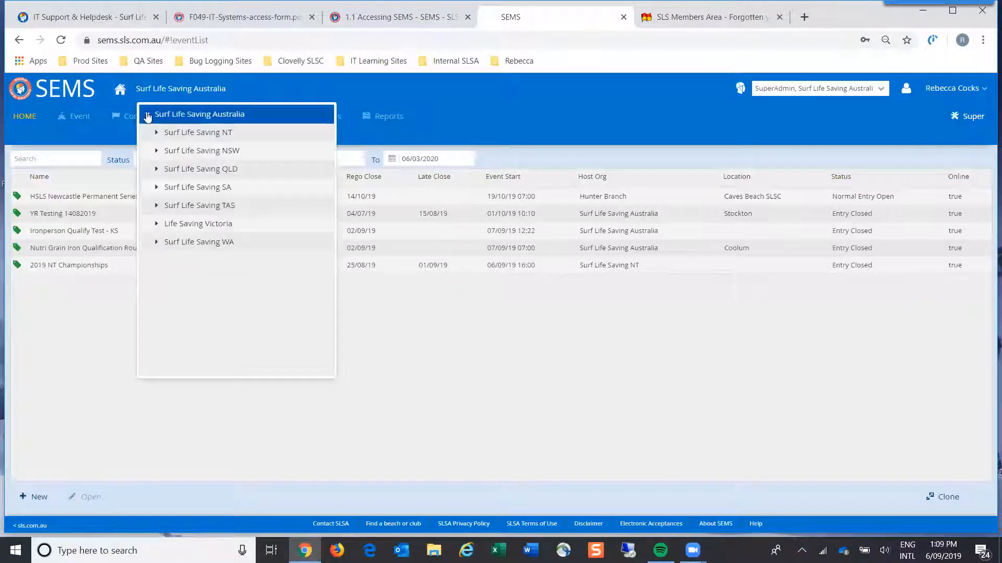
left_click(157, 133)
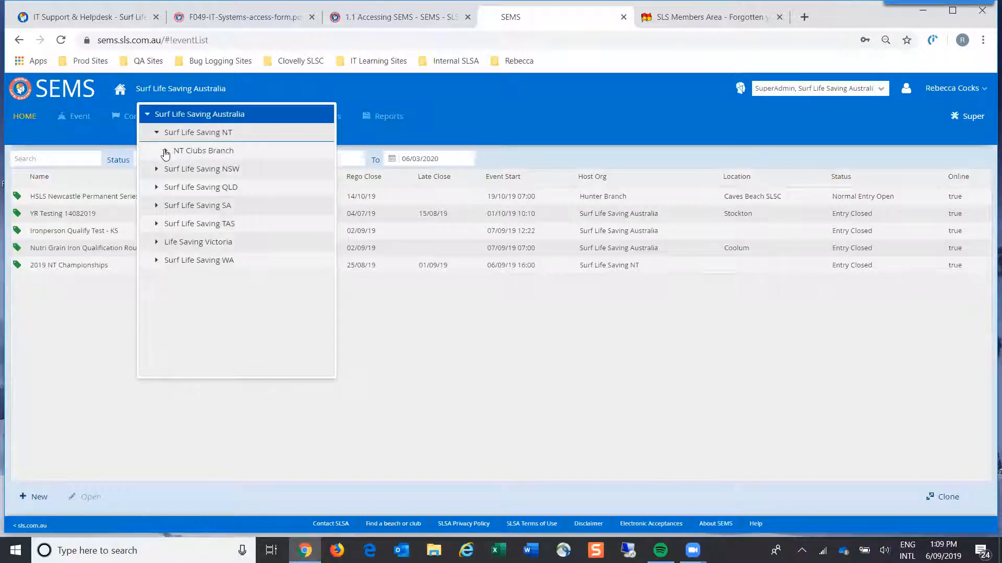
left_click(165, 151)
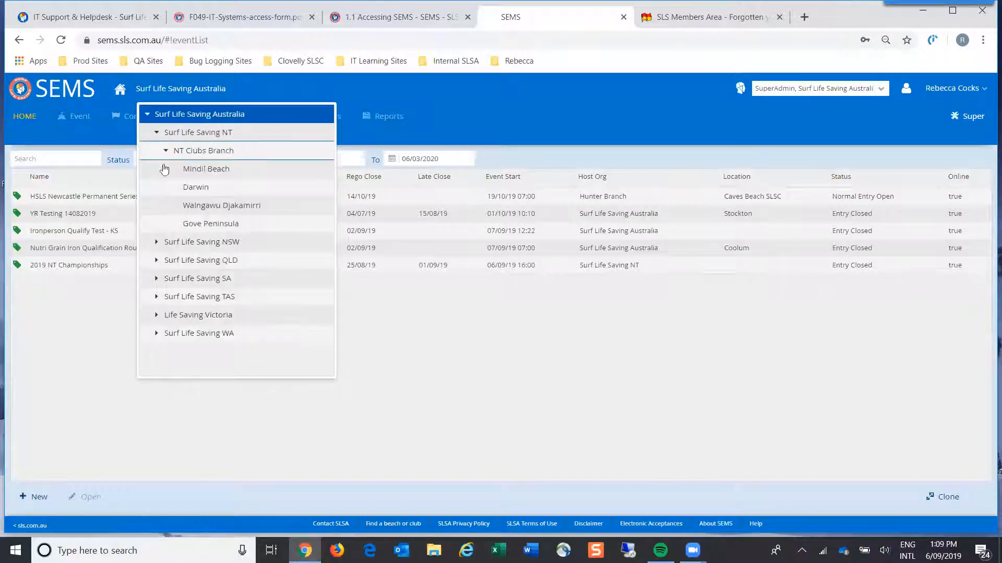
left_click(156, 242)
scroll(192, 315, "down", 1)
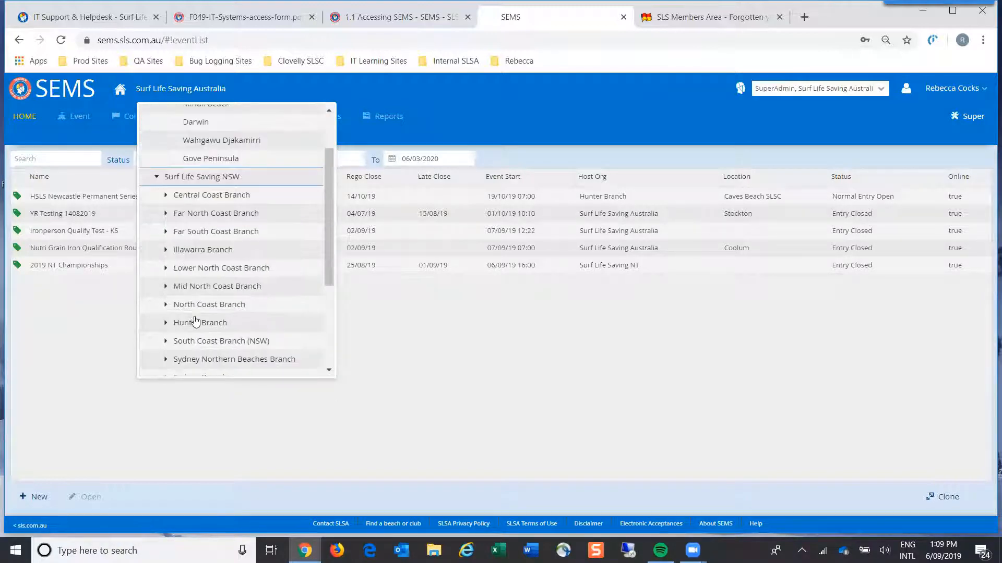
left_click(196, 359)
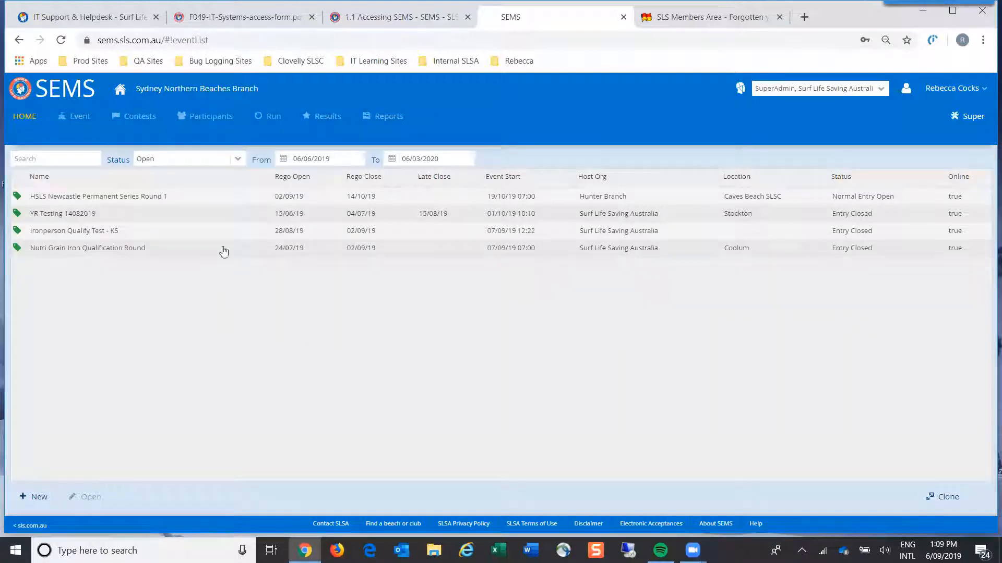
Look over the clubs listed under Sydney Northern Beaches Branch in the organisation tree.
left_click(167, 88)
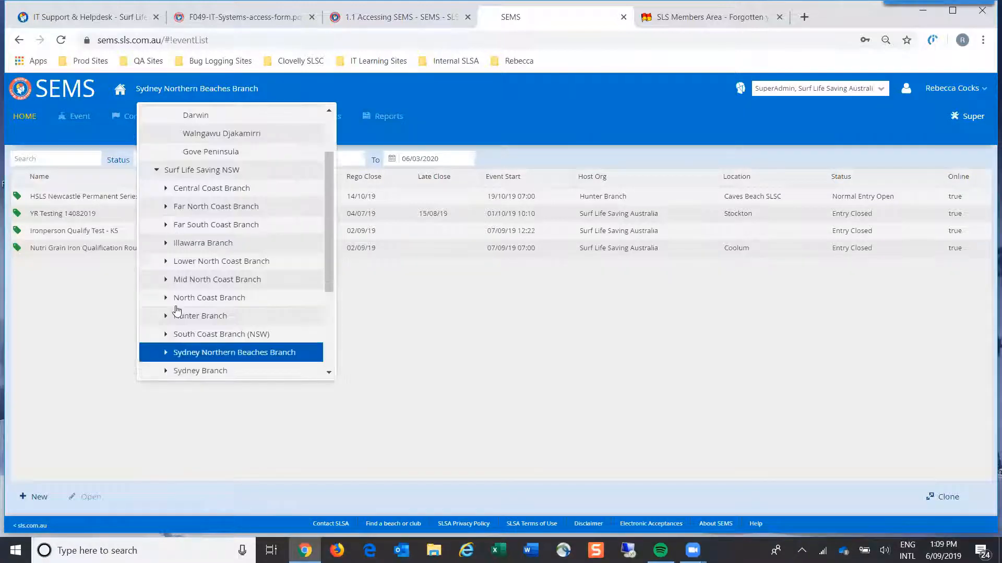
left_click(165, 352)
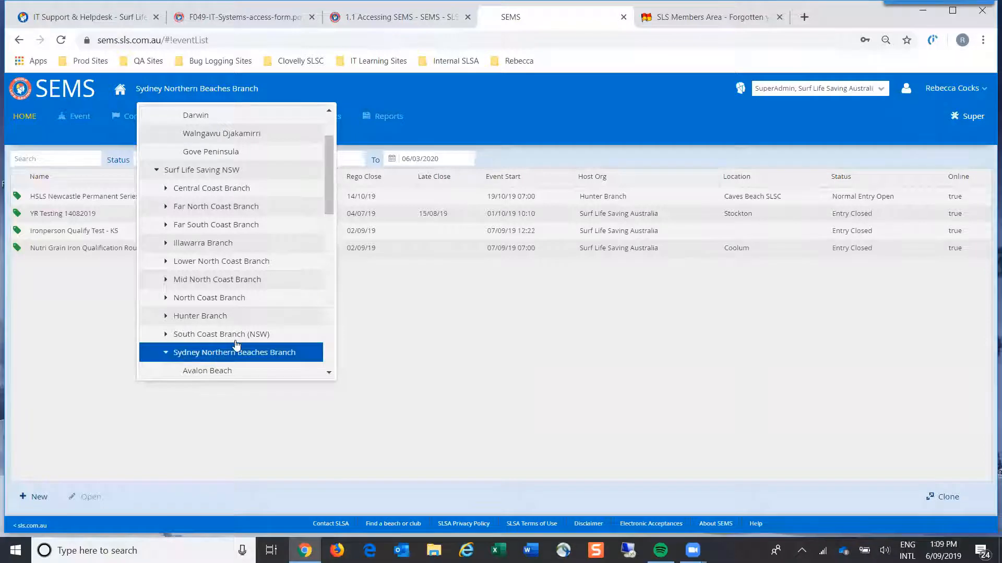
scroll(236, 345, "down", 1)
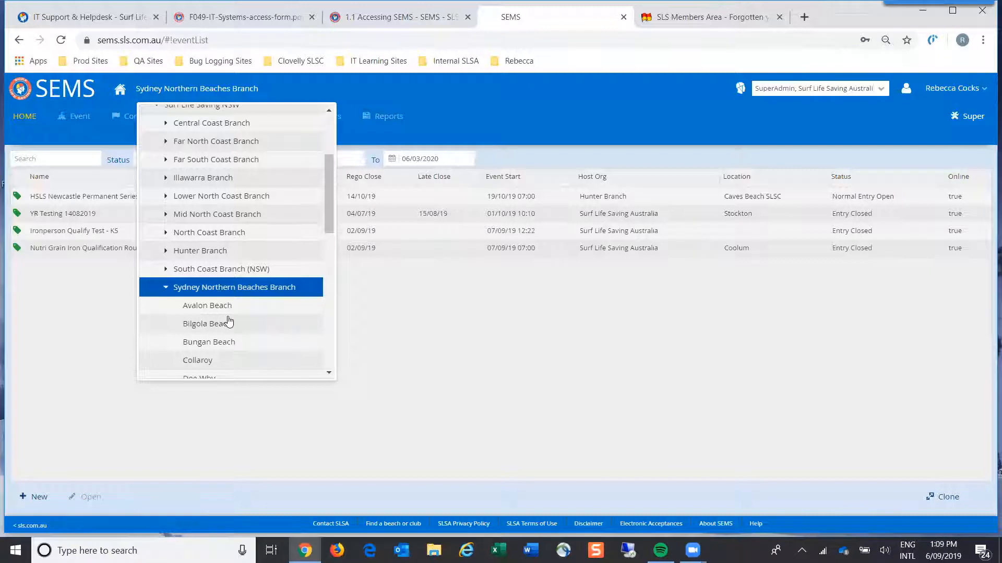
left_click(129, 94)
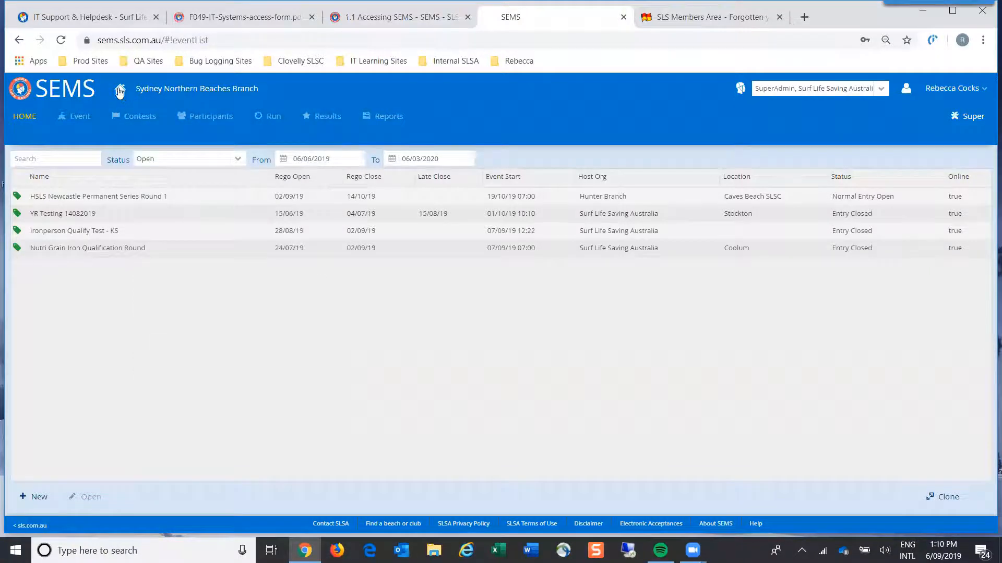
Set the organisation back to Surf Life Saving Australia.
left_click(121, 91)
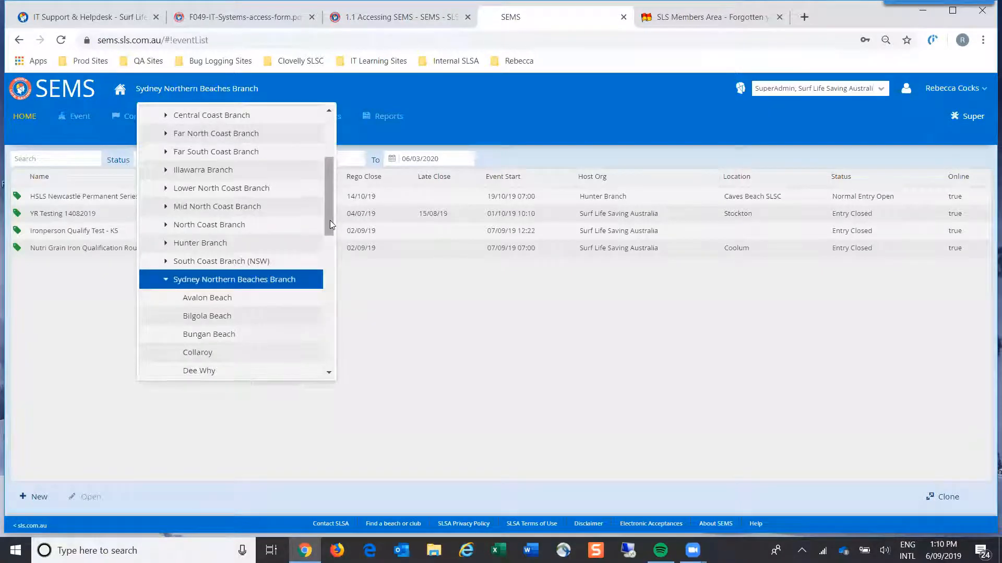
left_click_drag(330, 220, 331, 156)
left_click(207, 115)
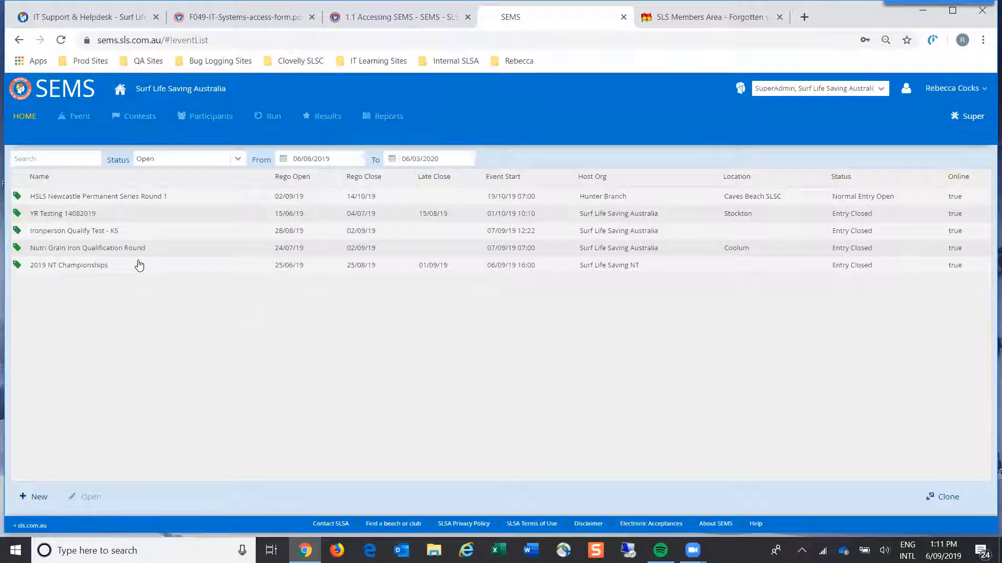
View the event list's status filter options and search the events for "nt".
left_click(239, 159)
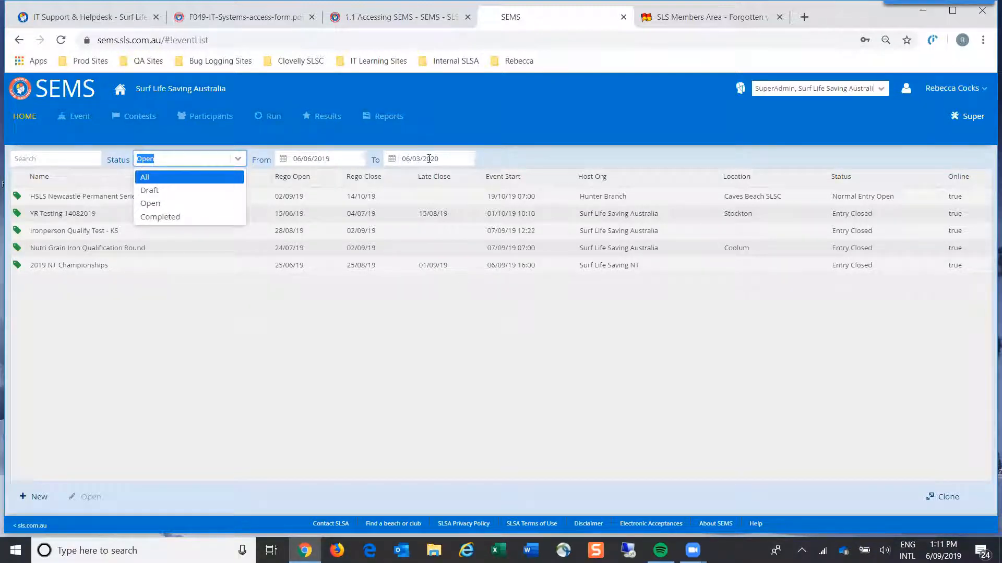
left_click(51, 157)
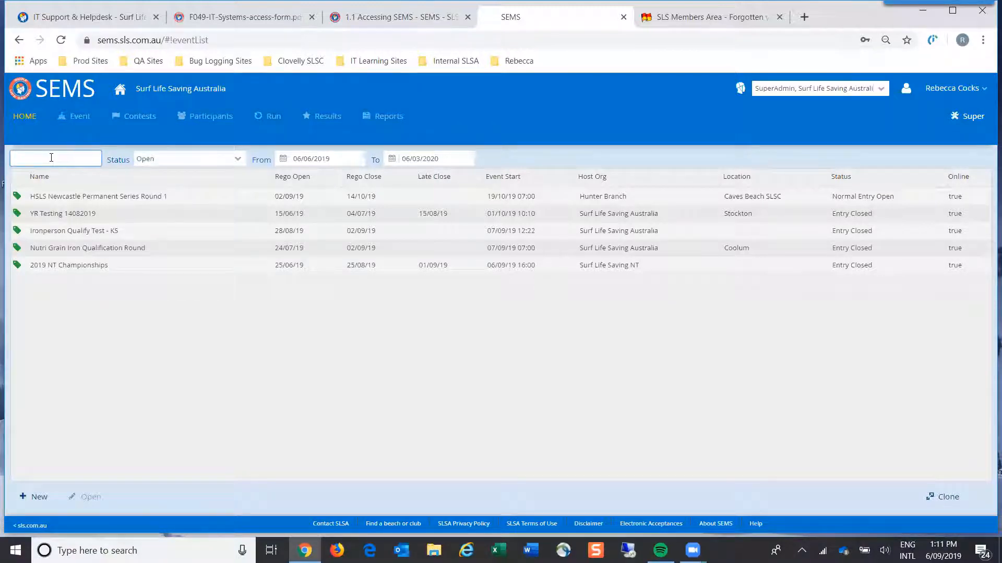
type("nt")
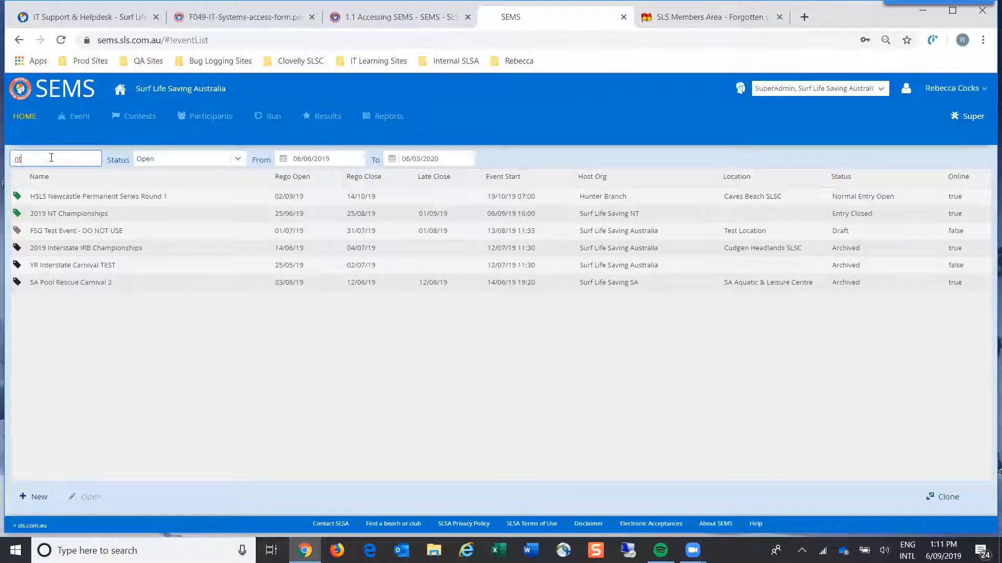
Clear the event search and open the contests of the YR Testing 14082019 event.
key("ctrl+a")
key("BackSpace")
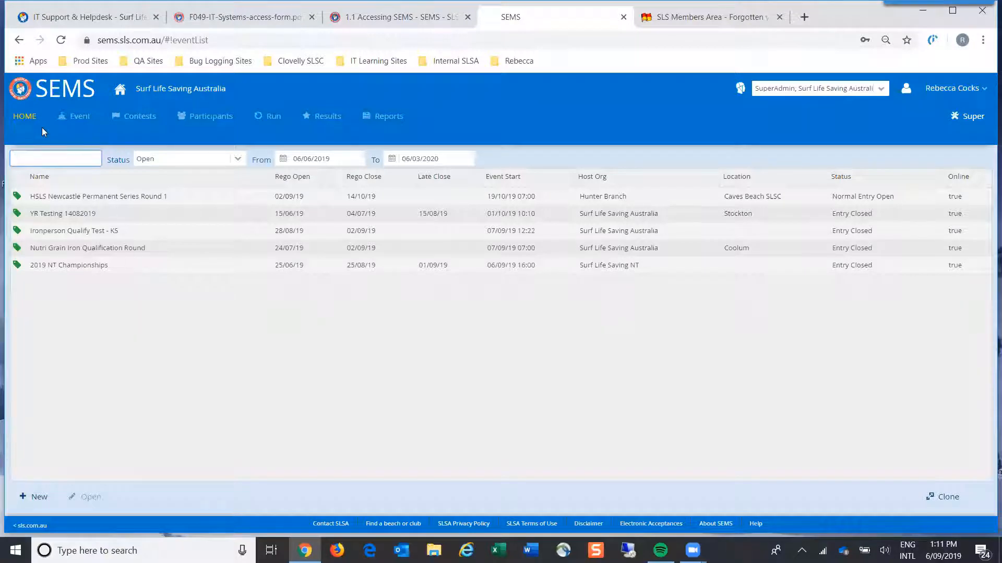
left_click(48, 215)
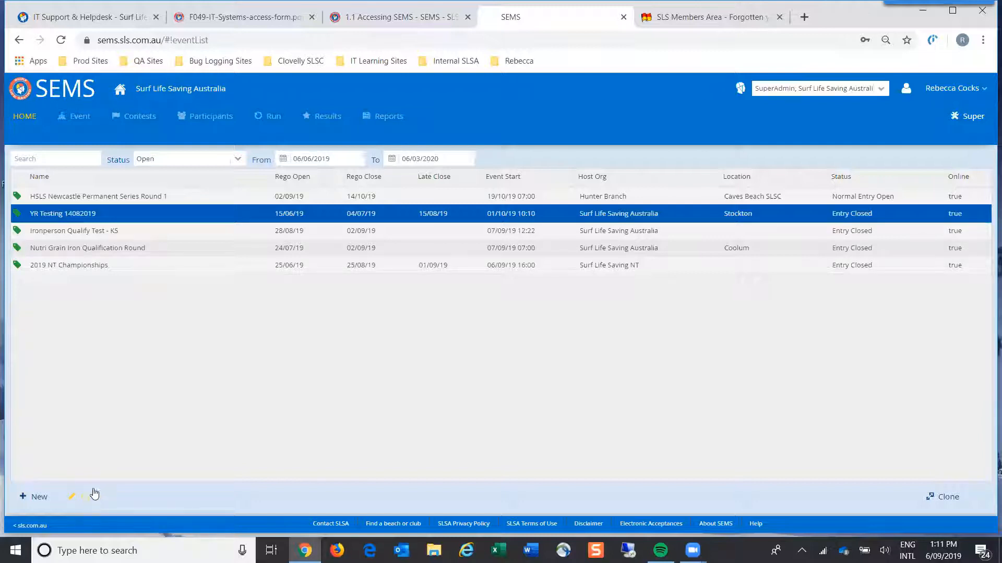
left_click(137, 217)
left_click(137, 217)
right_click(138, 215)
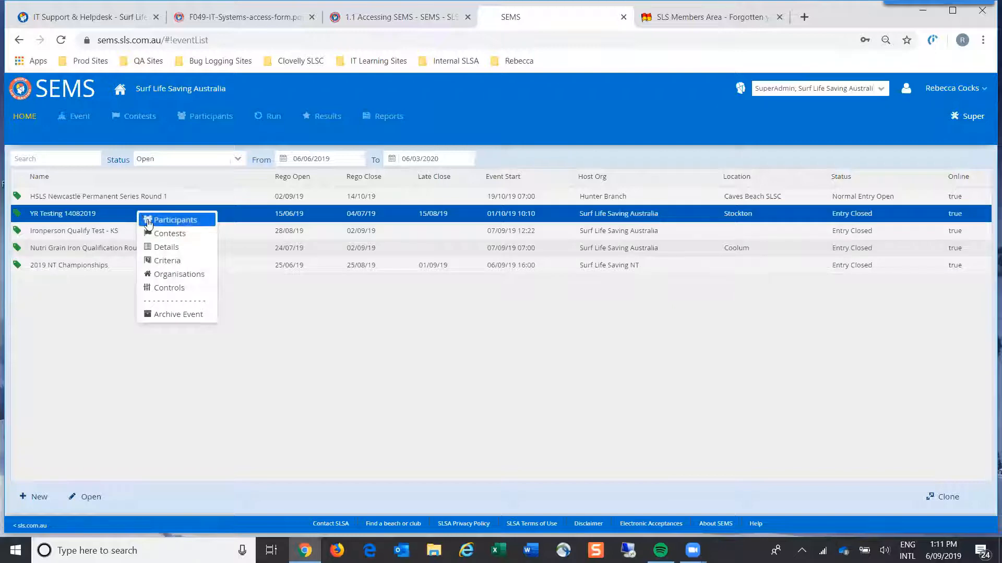
left_click(164, 234)
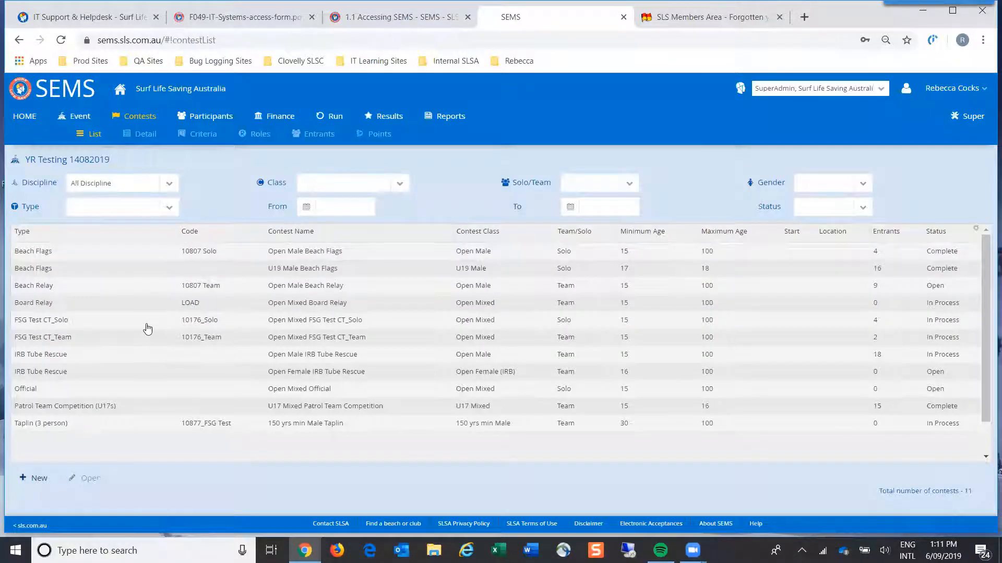
Check the event's details, return to the home event list and reopen YR Testing 14082019.
left_click(78, 116)
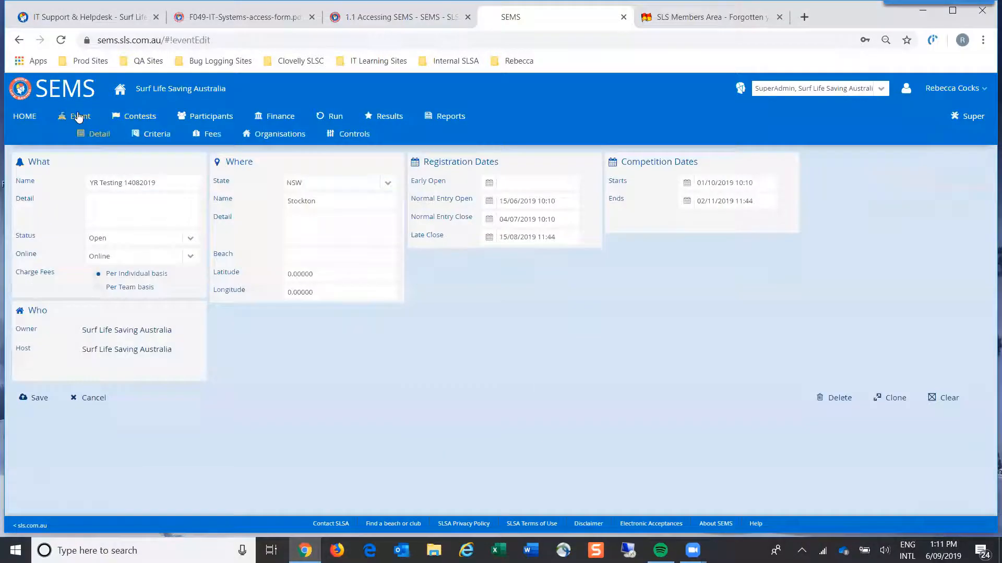
left_click(25, 117)
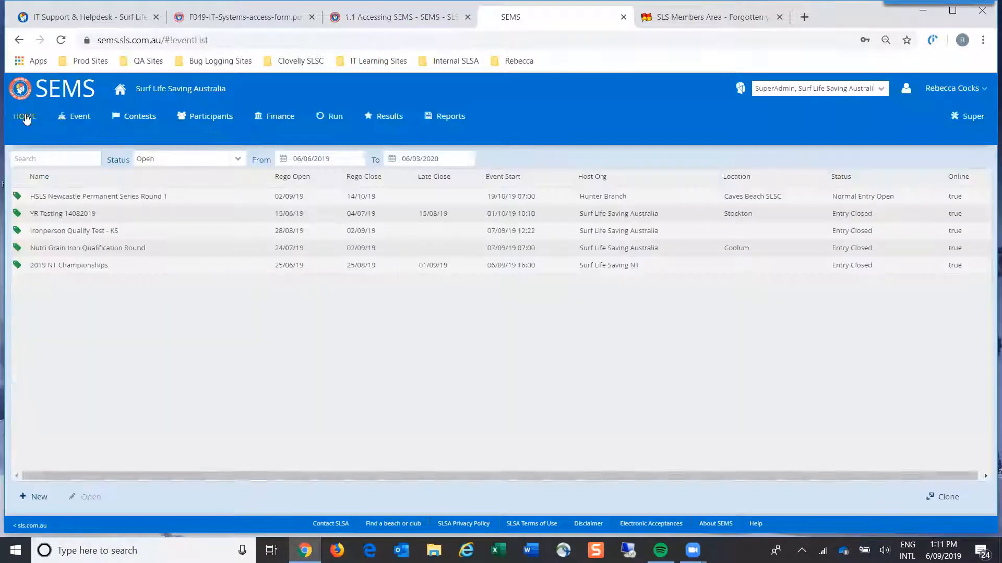
left_click(70, 214)
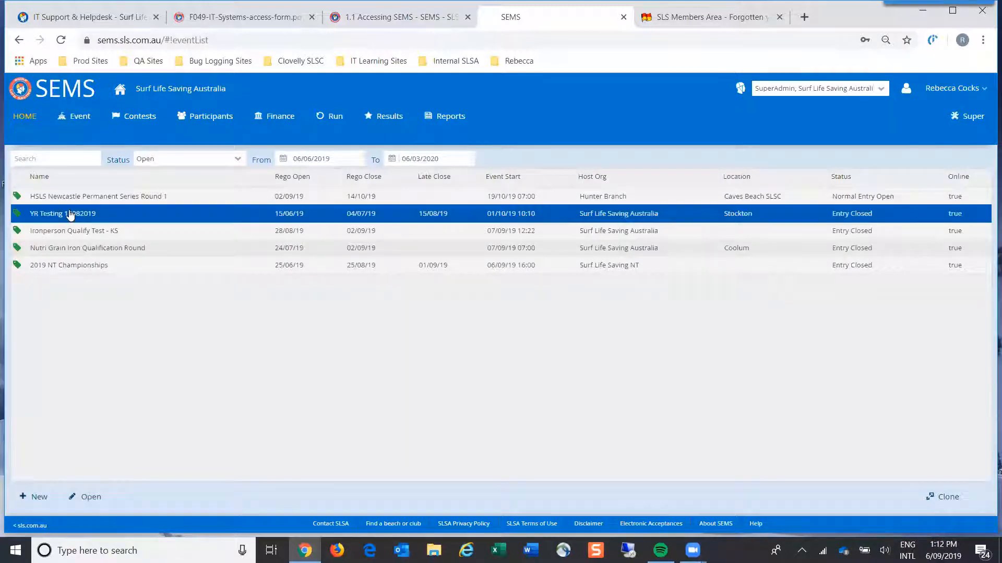
left_click(85, 499)
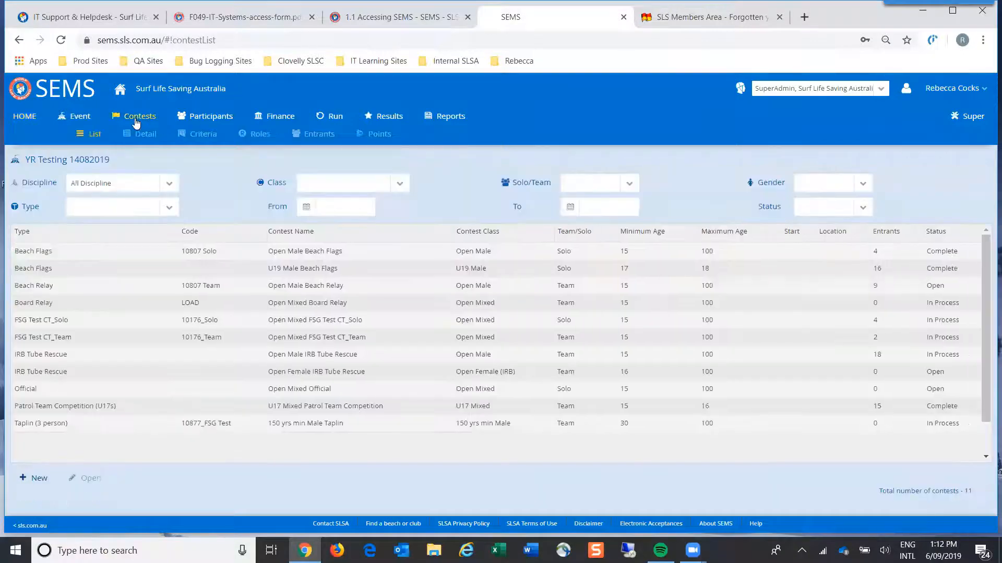
Review the event's details and open its entry criteria.
left_click(78, 118)
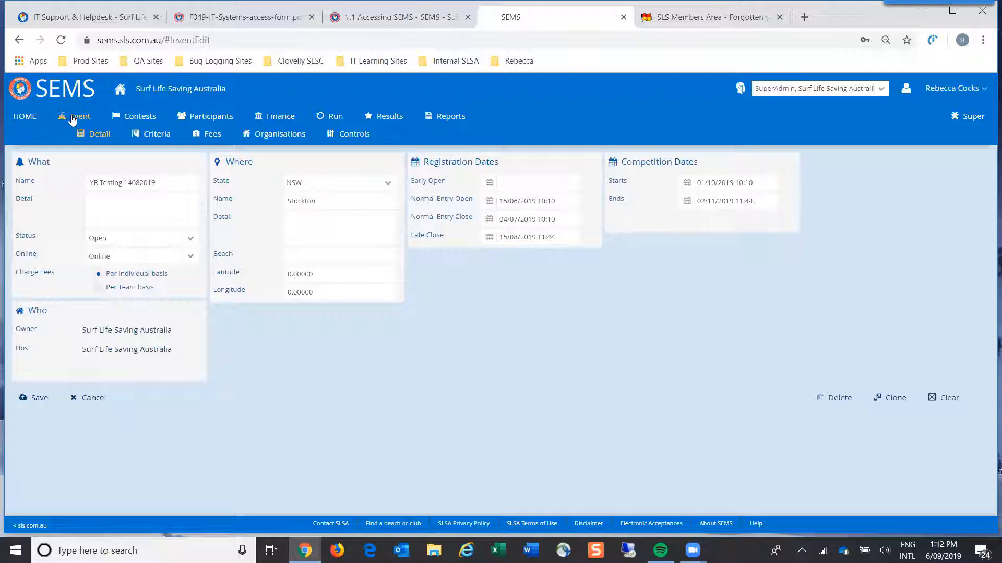
left_click(97, 134)
left_click(150, 137)
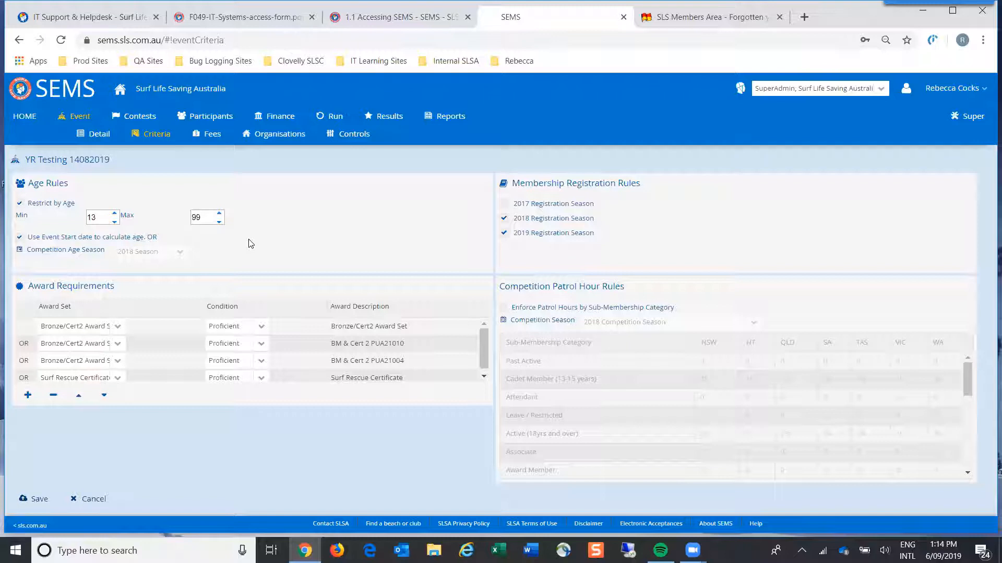
Examine the event start date option in the age rules, the award requirements and the first award set's condition options.
left_click(19, 238)
left_click(20, 238)
scroll(441, 346, "down", 1)
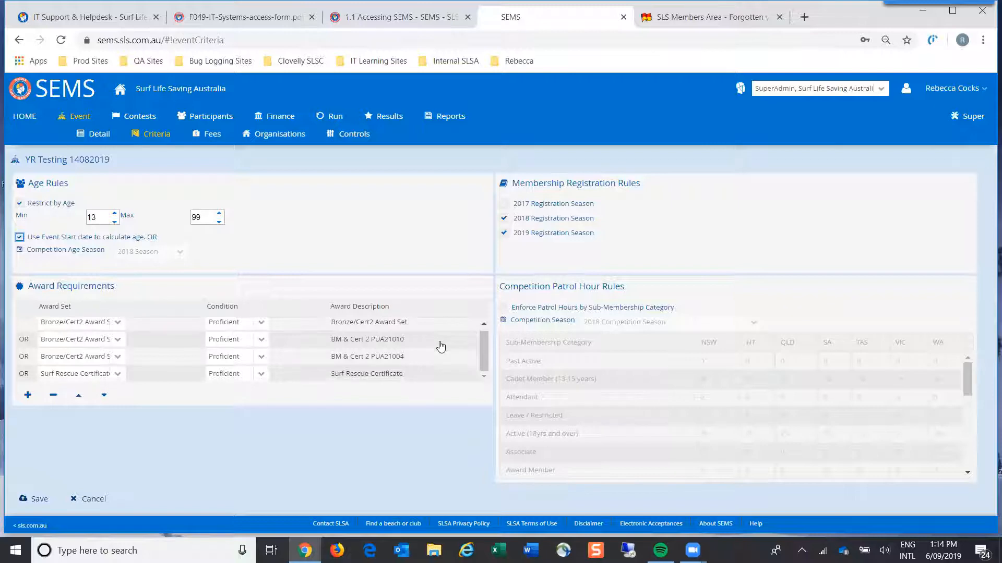
scroll(441, 346, "up", 1)
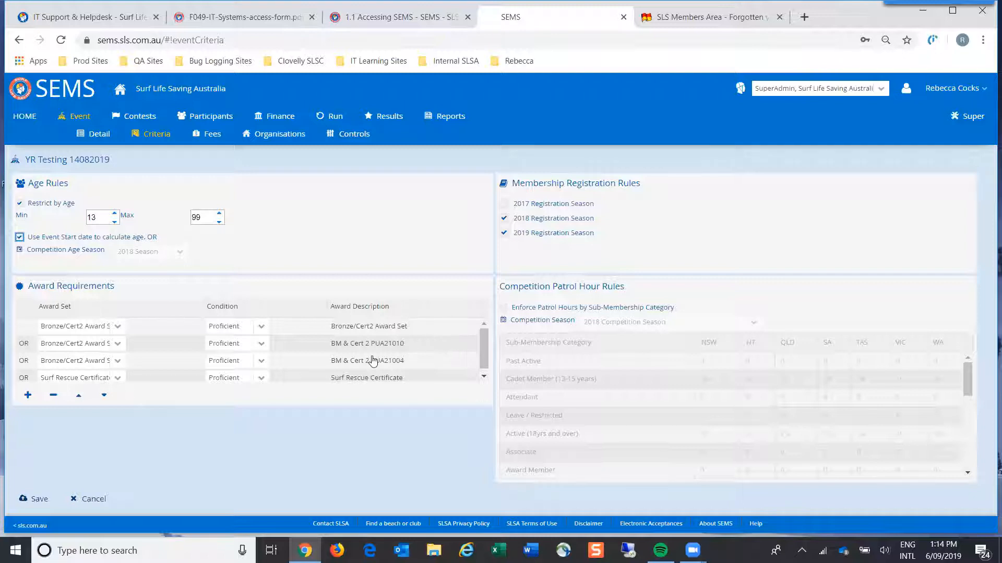
scroll(365, 361, "down", 1)
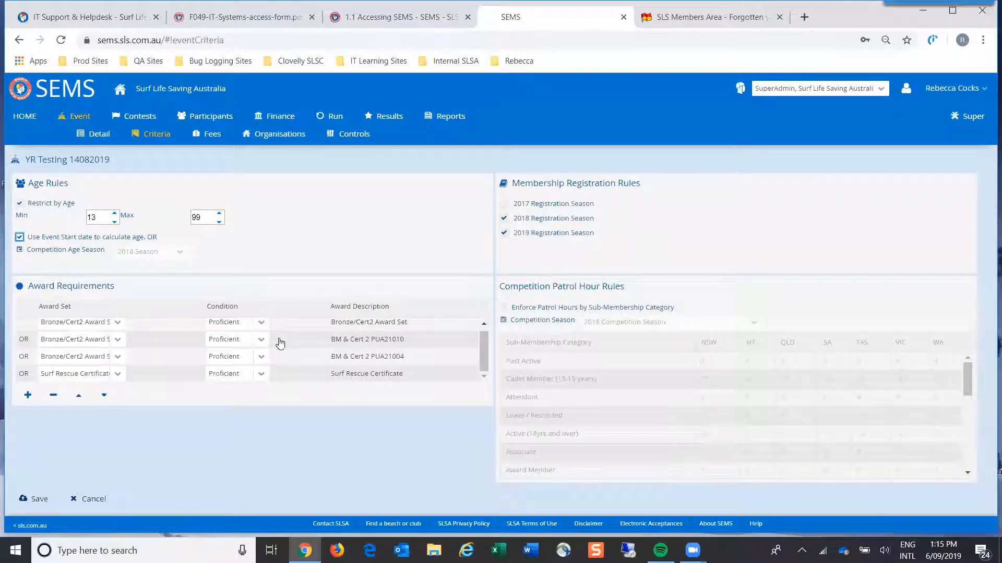
left_click(261, 325)
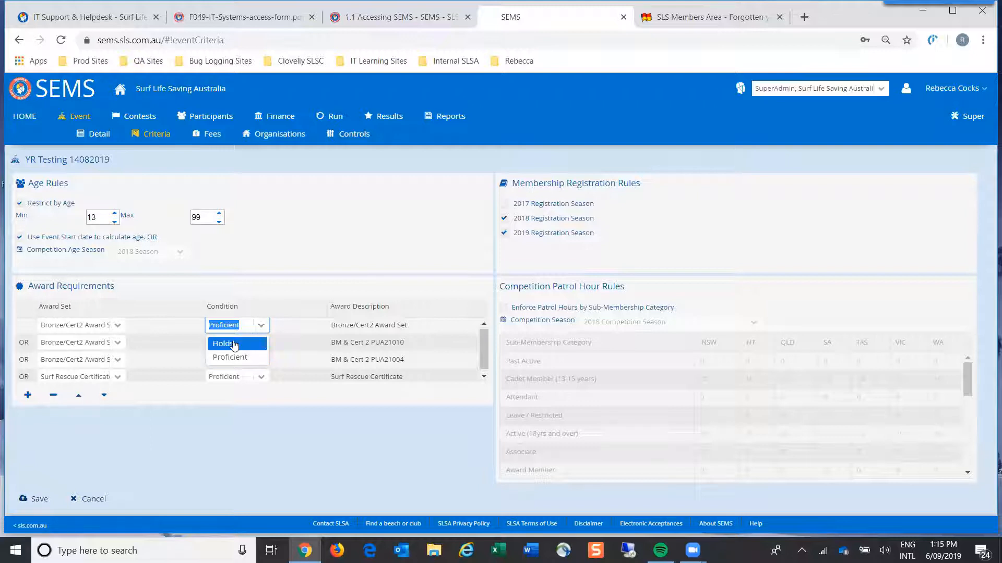
left_click(300, 293)
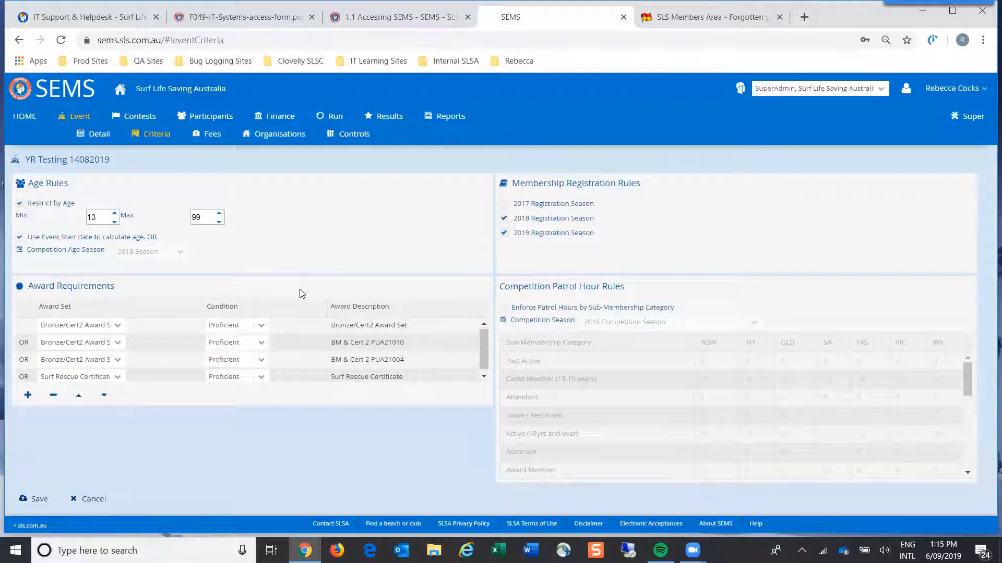
left_click_drag(481, 337, 481, 357)
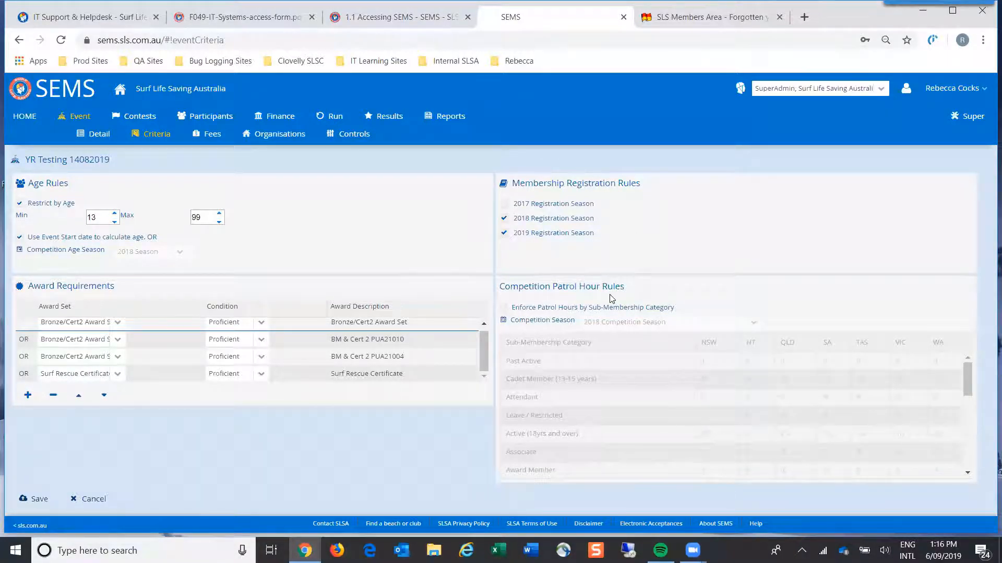
Turn on patrol hour enforcement by sub-membership category, view the competition season options and turn the enforcement off again.
left_click(503, 309)
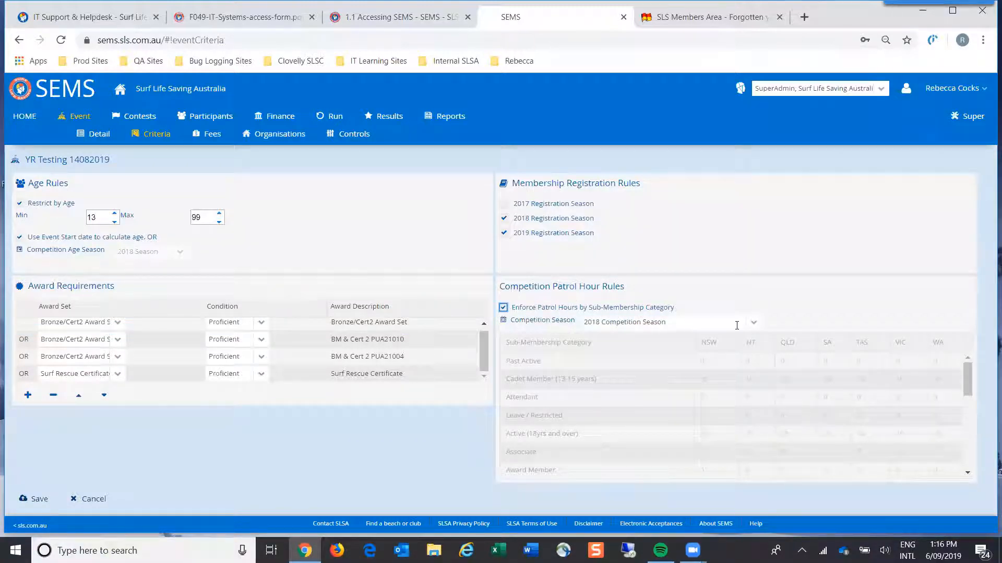
left_click(753, 323)
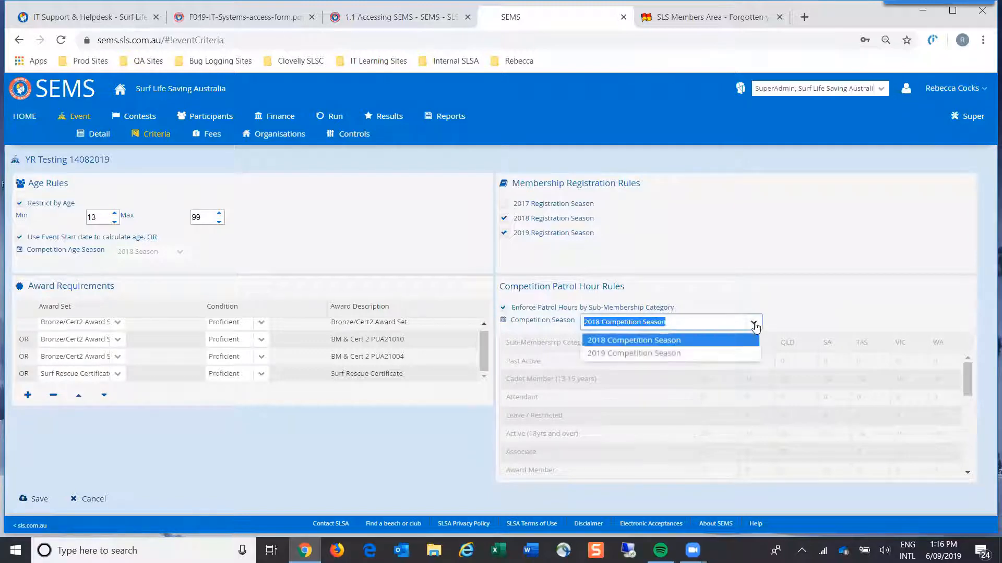
left_click(754, 326)
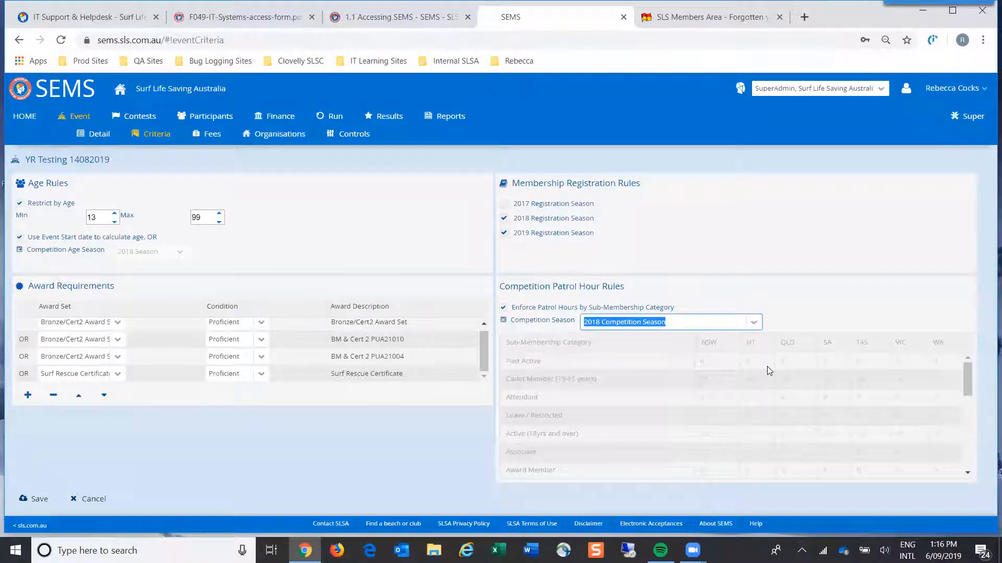
left_click(503, 308)
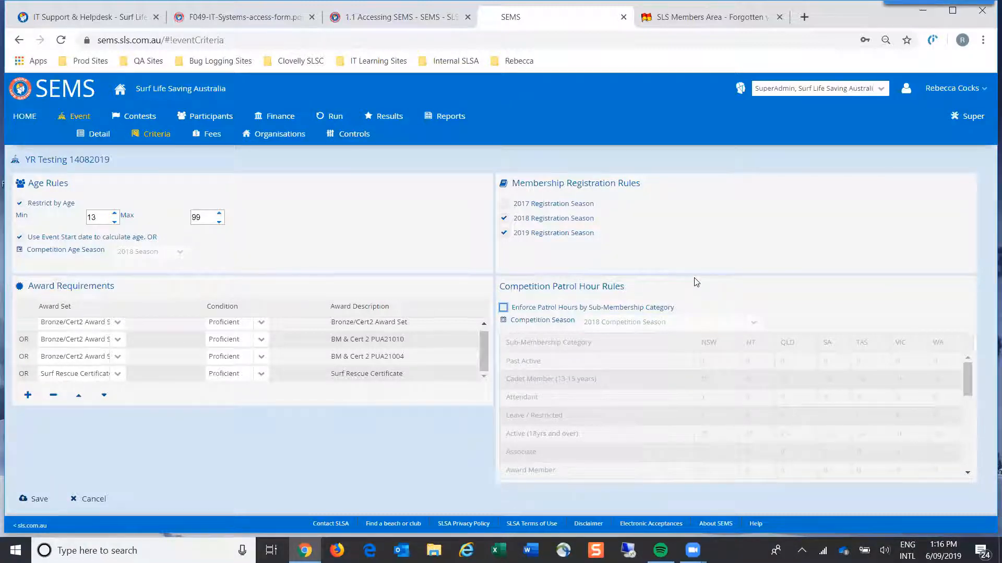
Discard the unsaved criteria changes and review the event's fees, selected organisations under Surf Life Saving Australia, and controls.
left_click(202, 135)
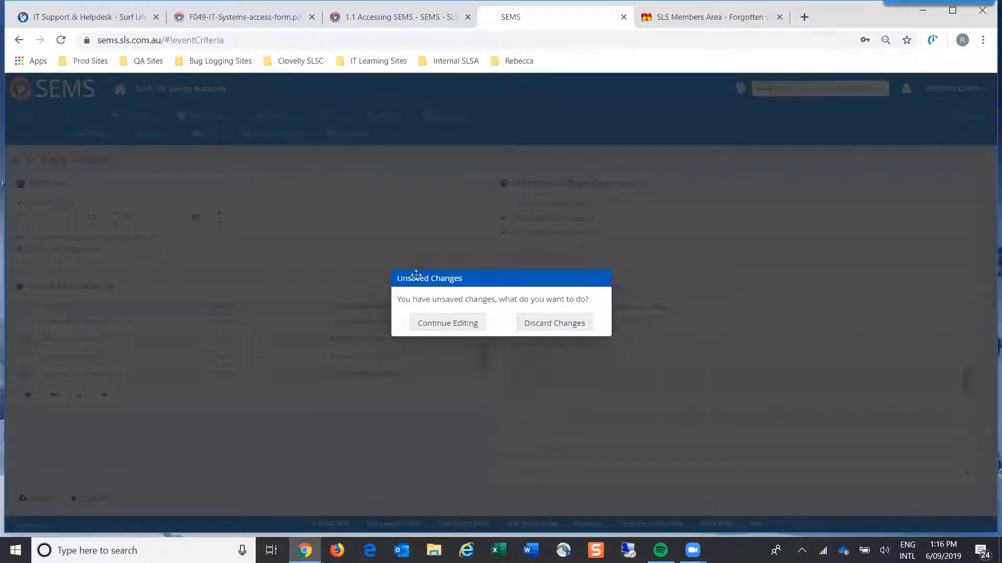
left_click(531, 325)
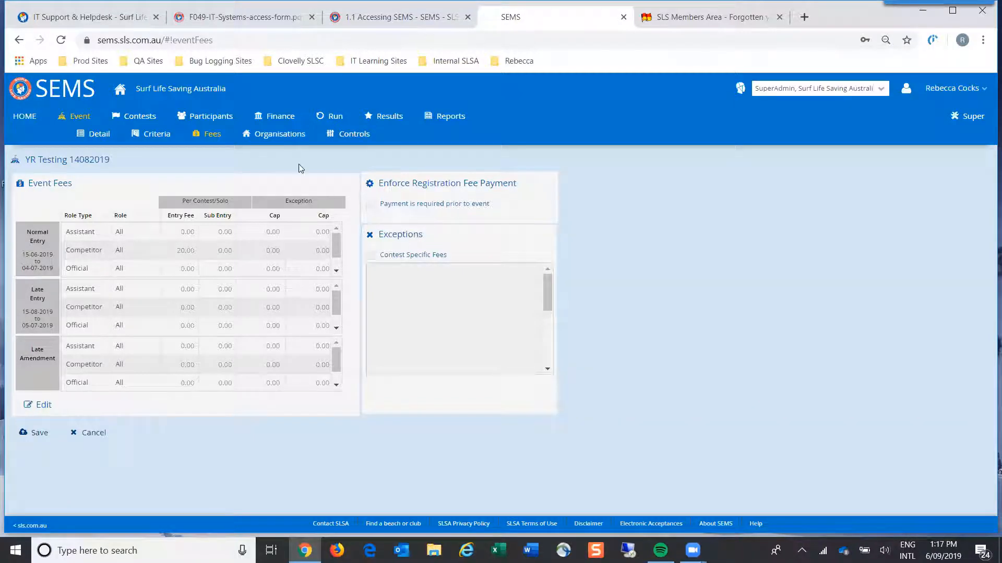
left_click(274, 135)
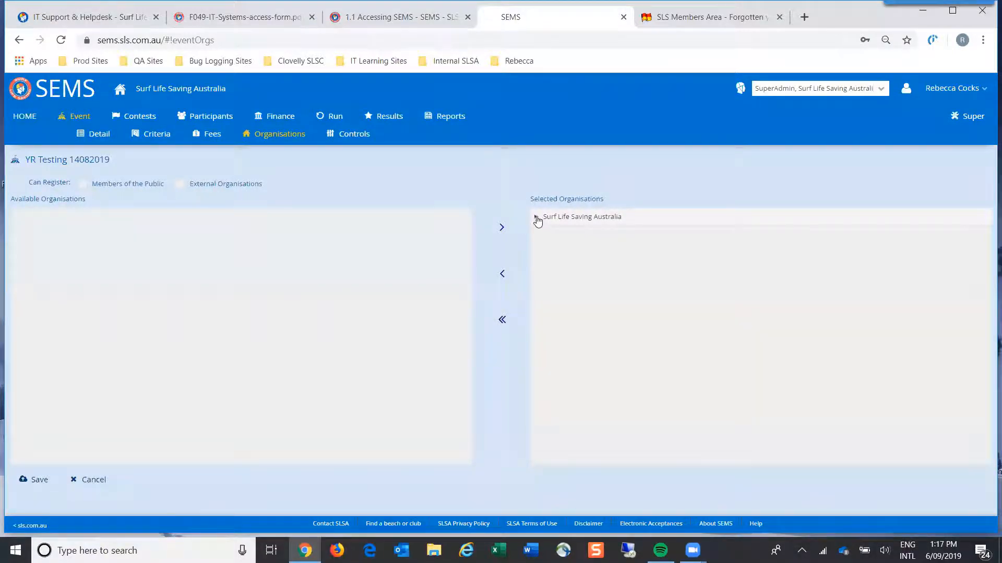
left_click(536, 217)
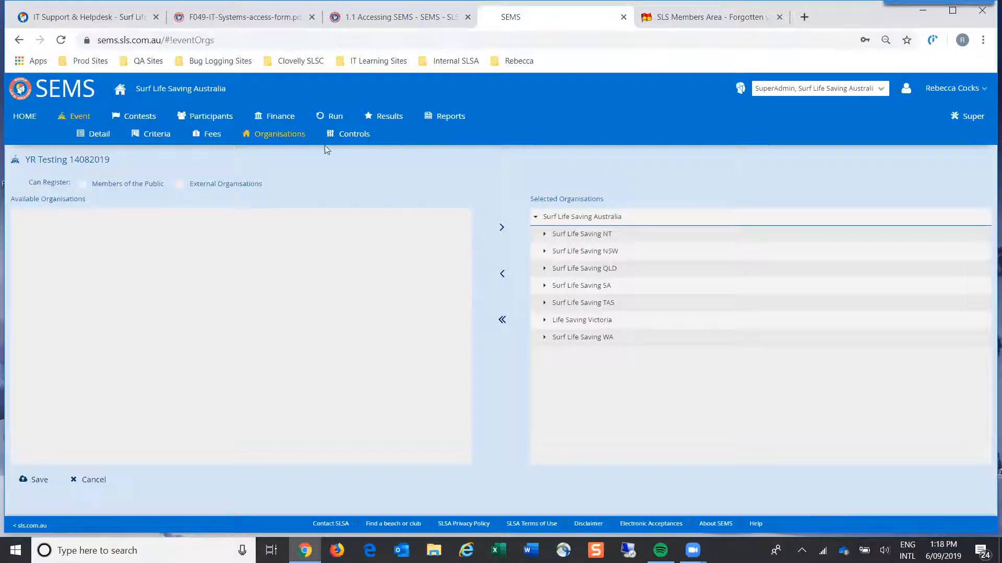
left_click(351, 137)
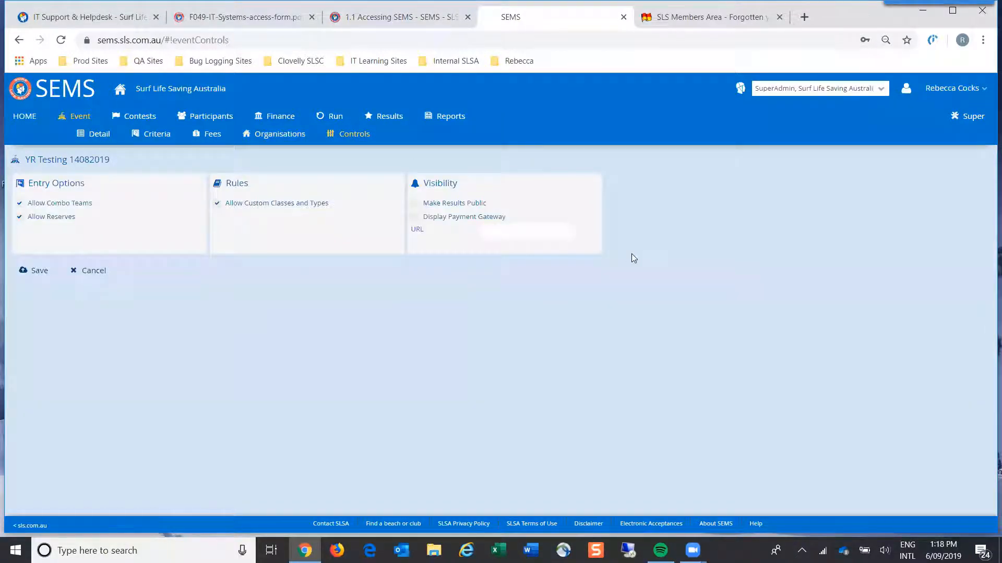
Open the Open Female IRB Tube Rescue contest from the event's contest list.
left_click(84, 119)
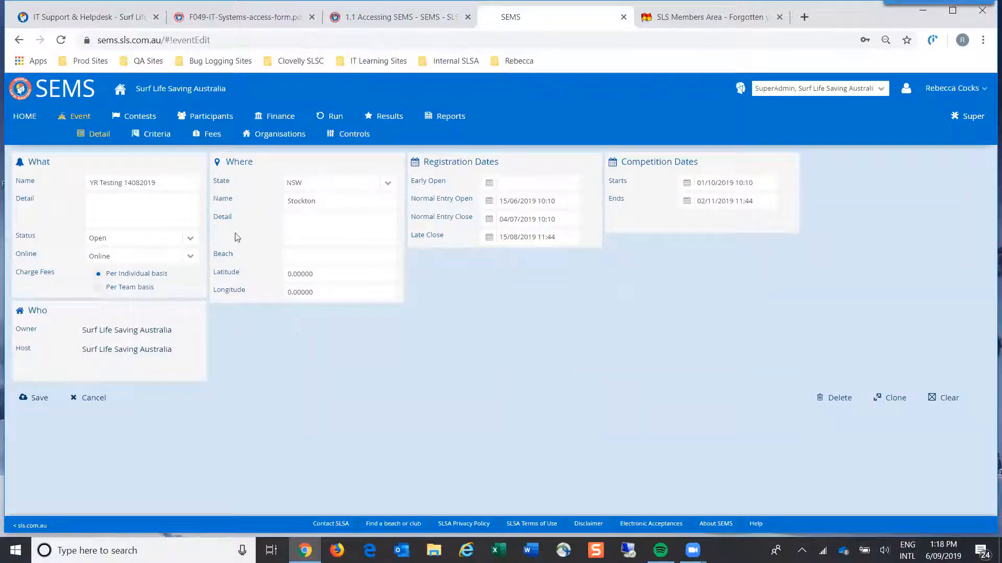
left_click(137, 117)
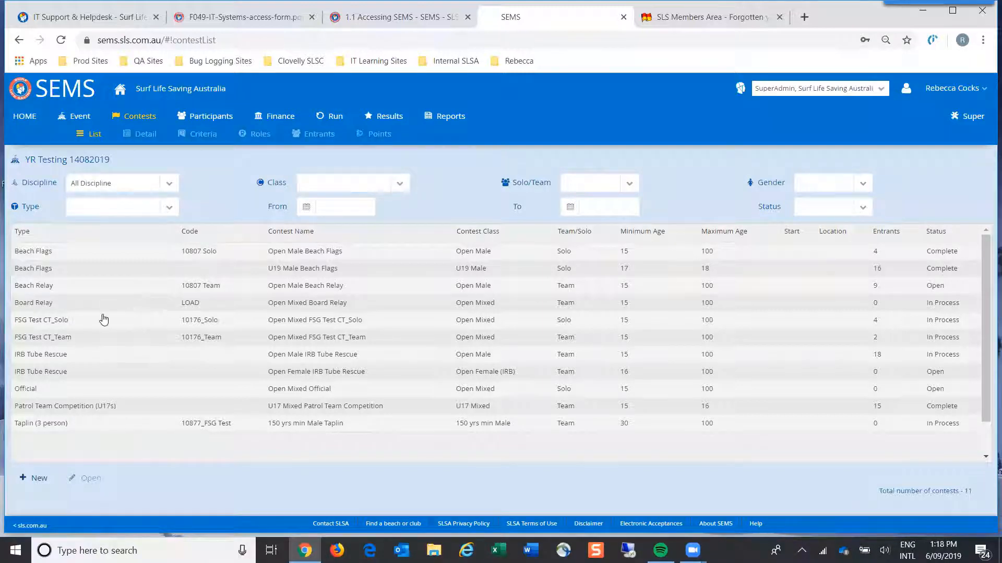
left_click(90, 356)
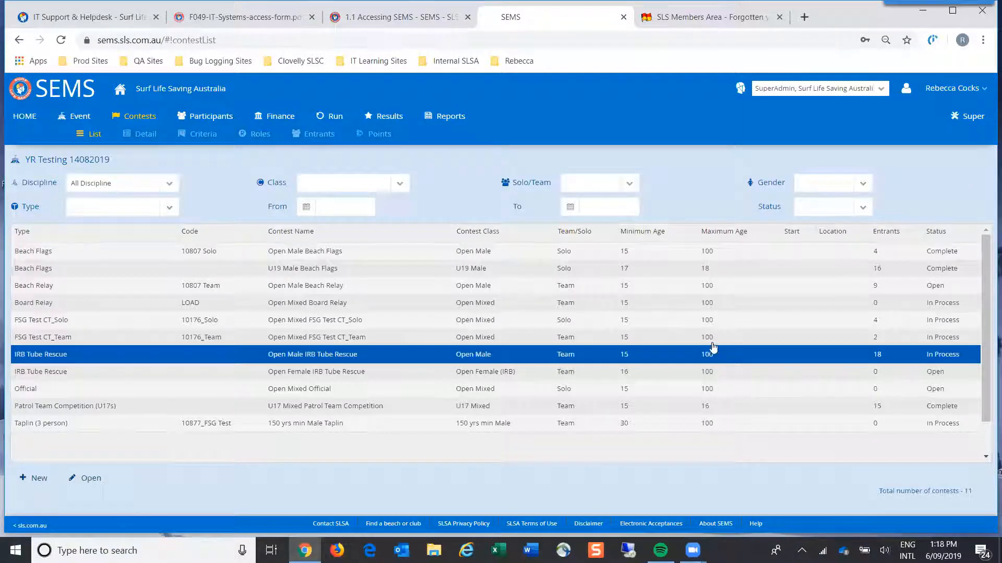
left_click(663, 373)
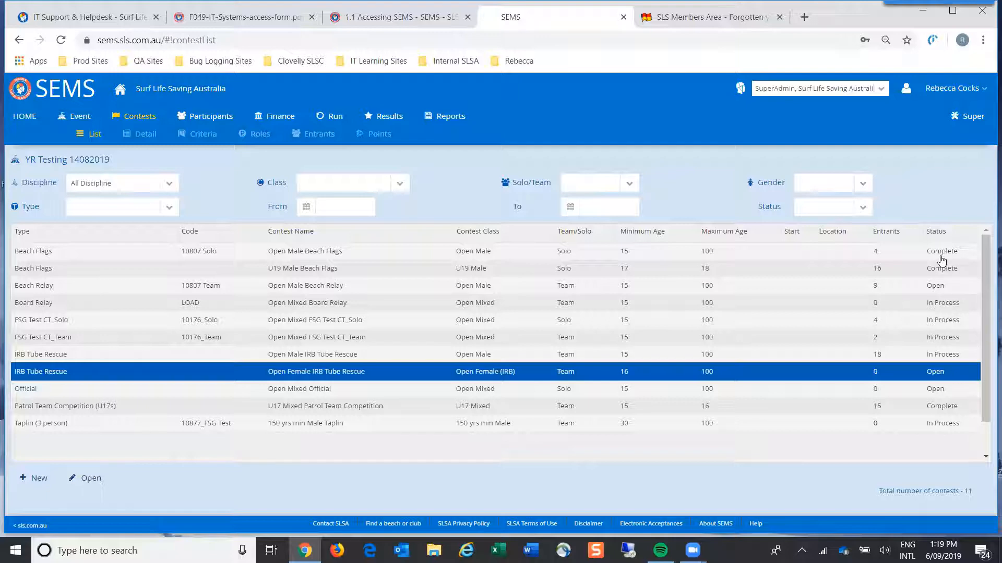
left_click(88, 478)
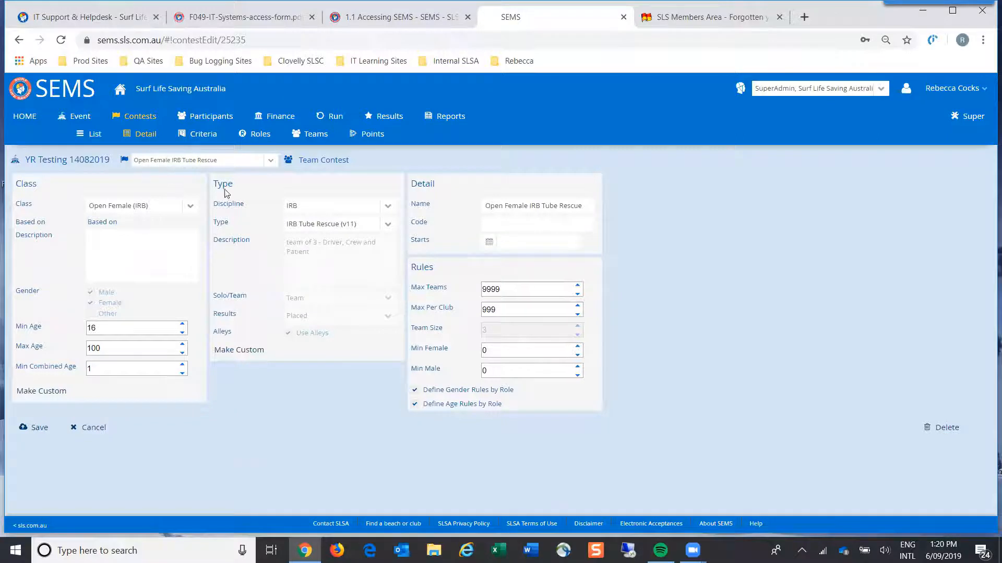
Review the contest's award criteria and the gender and age rules in its details.
left_click(204, 134)
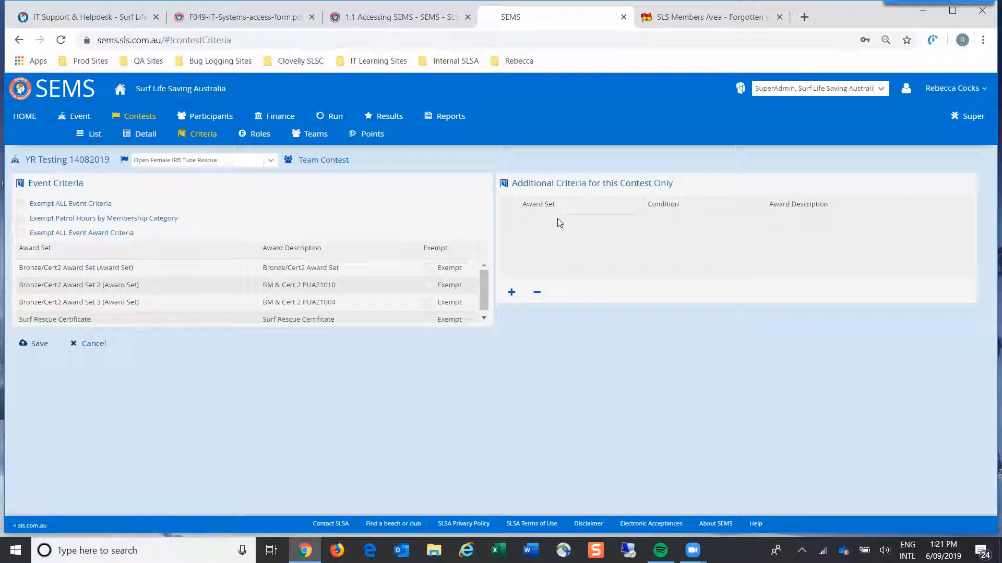
left_click(141, 134)
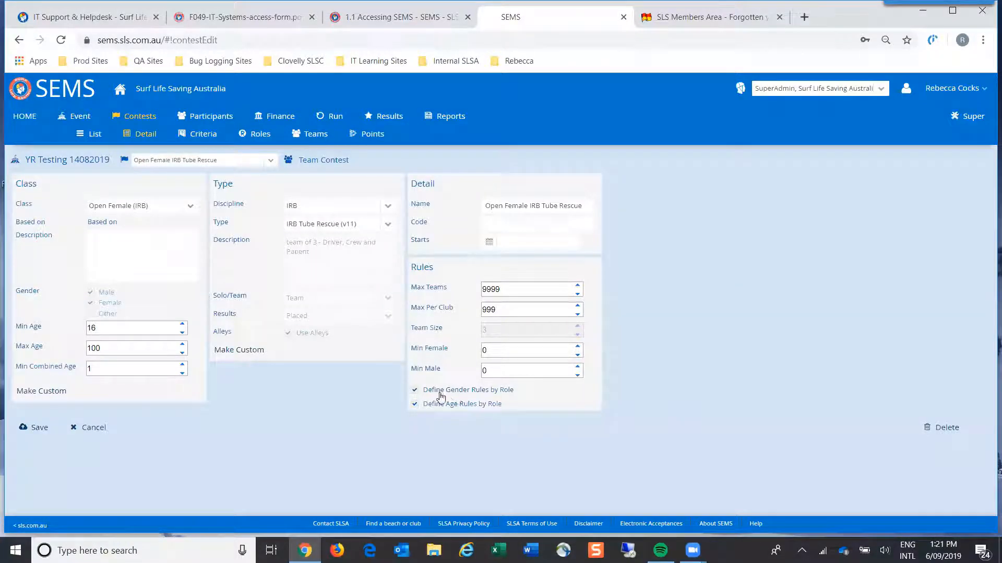
Set the IRB Driver role's gender criteria to Female in the contest's roles.
left_click(257, 134)
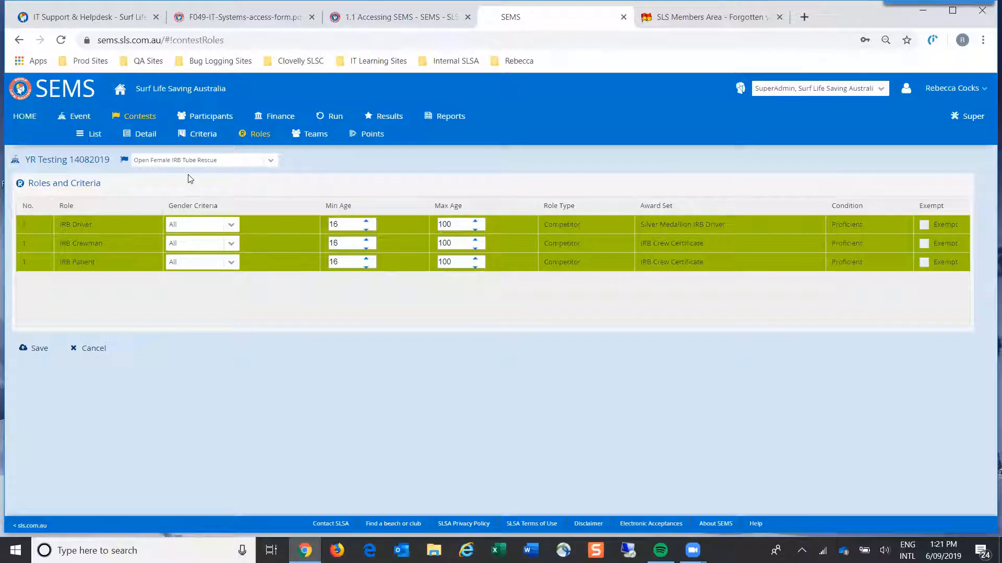
left_click(230, 226)
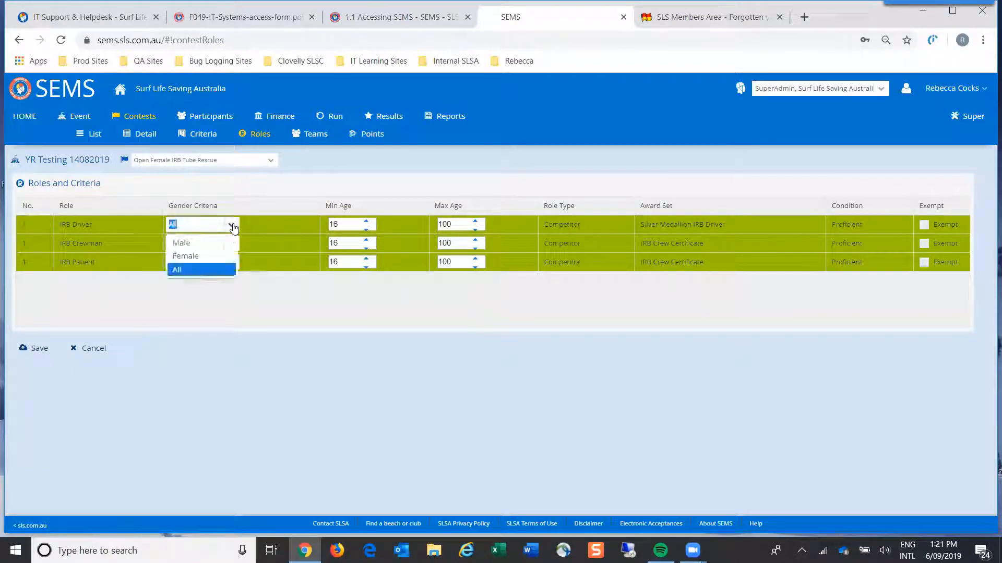
left_click(200, 256)
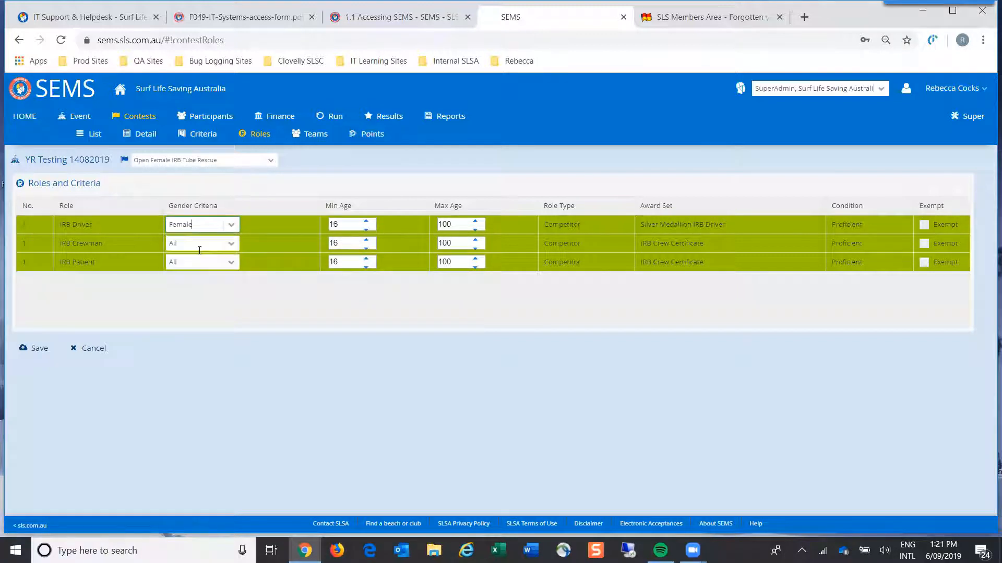
Set the IRB Crewman role's gender criteria to Female and keep the IRB Patient role on All.
left_click(232, 244)
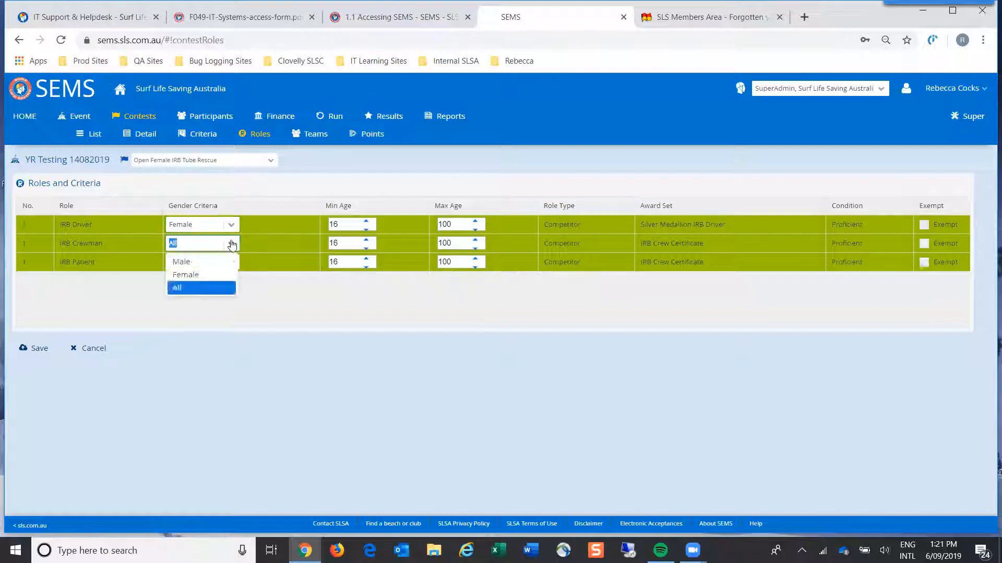
left_click(198, 275)
left_click(230, 263)
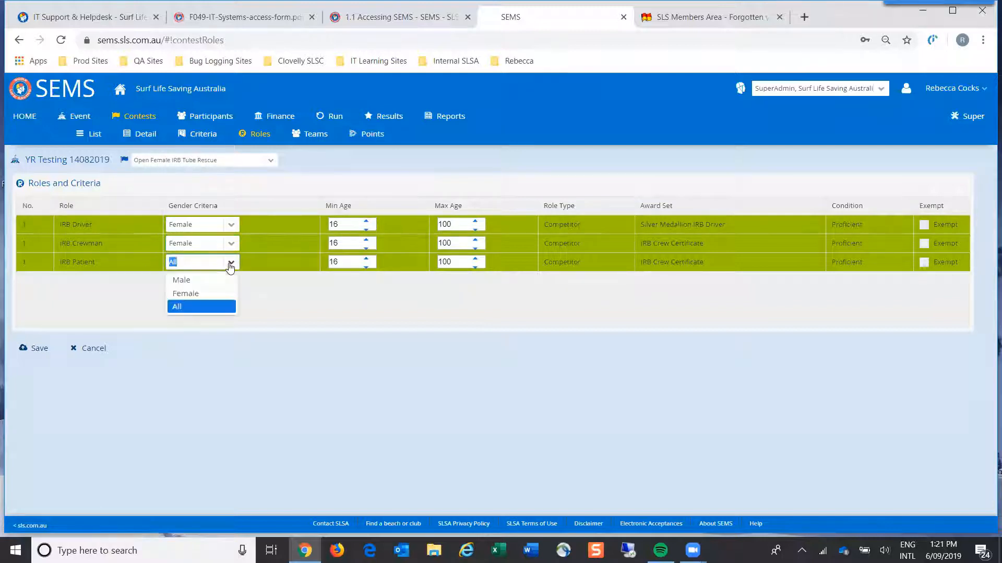
left_click(182, 307)
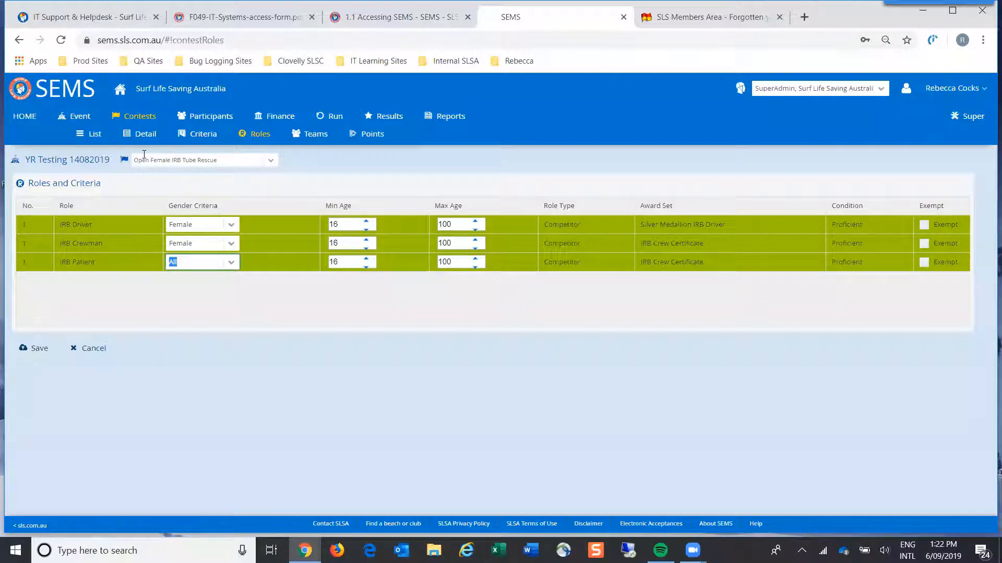
Switch to the Open Male Beach Flags contest and review its roles, details and award criteria.
left_click(271, 161)
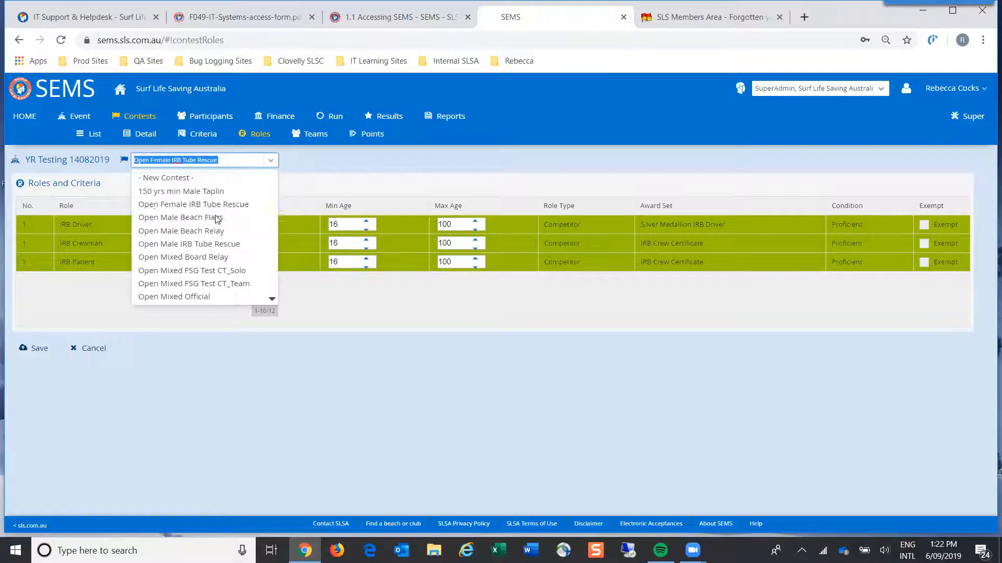
left_click(237, 218)
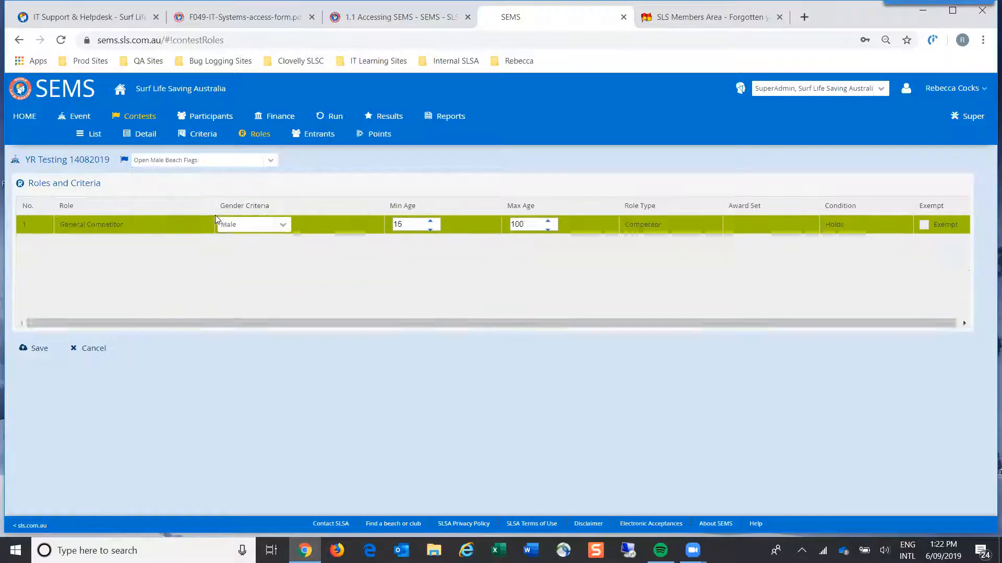
left_click(86, 134)
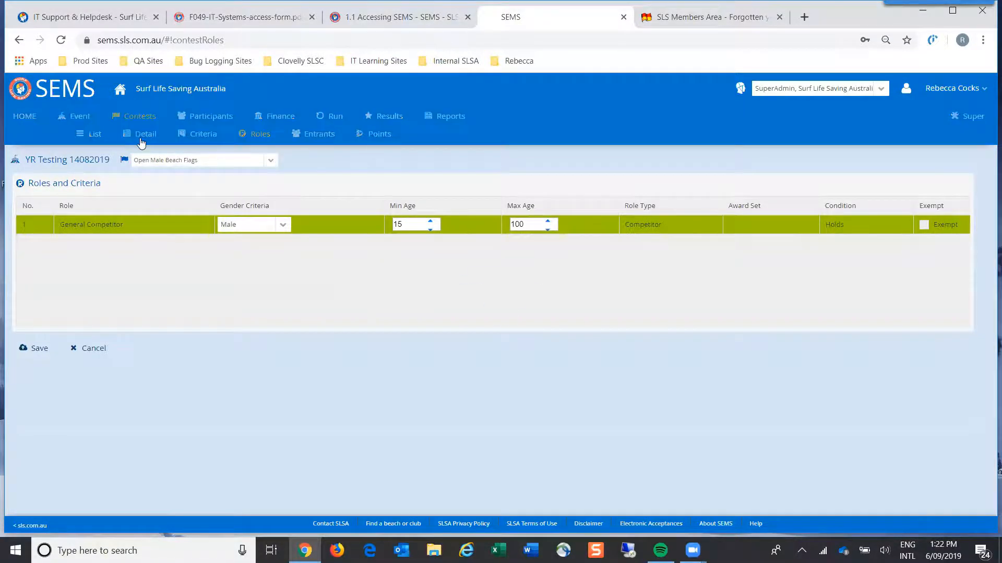
left_click(141, 137)
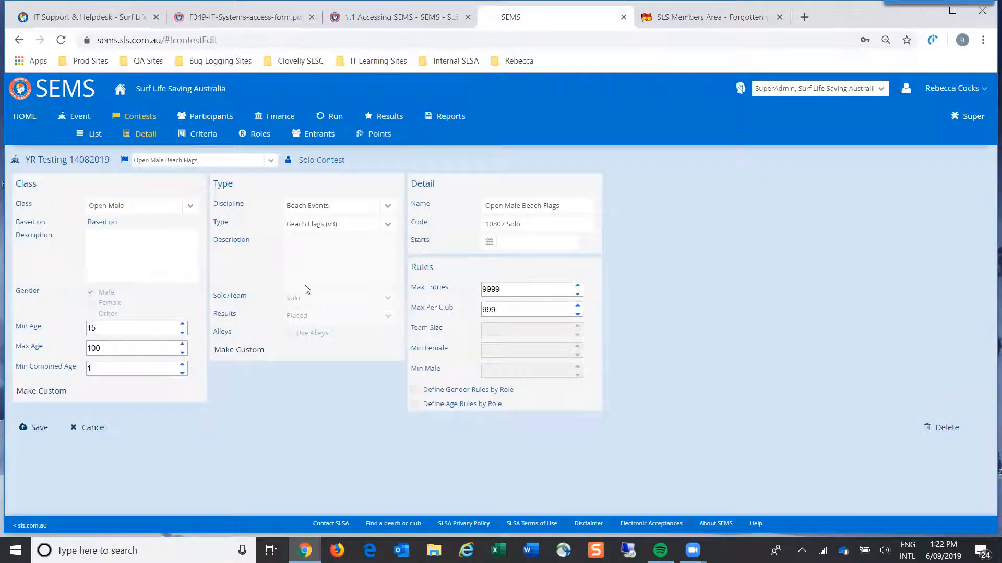
left_click(211, 134)
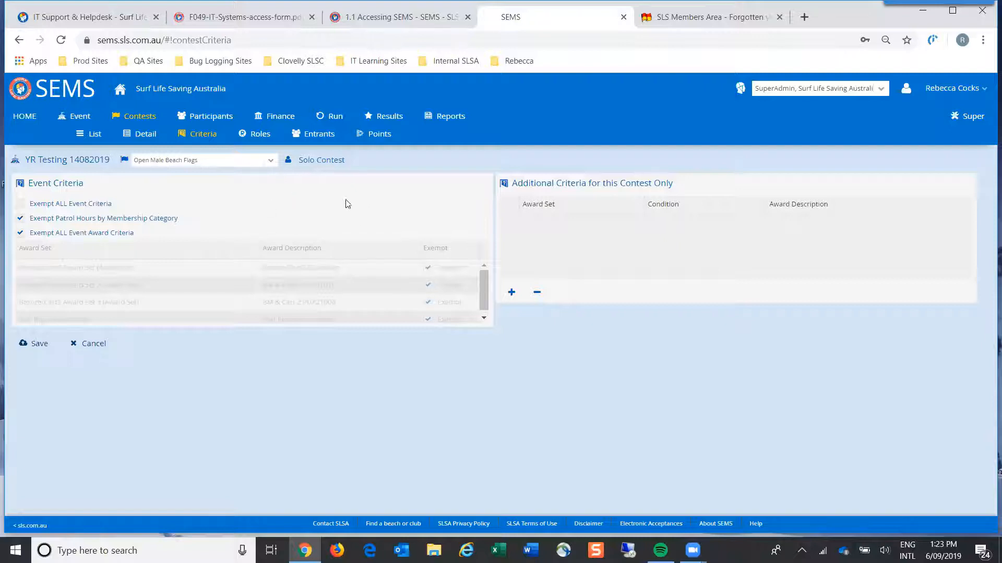
Return to the home event list and open the Ironperson Qualify Test - KS event's contests.
left_click(81, 117)
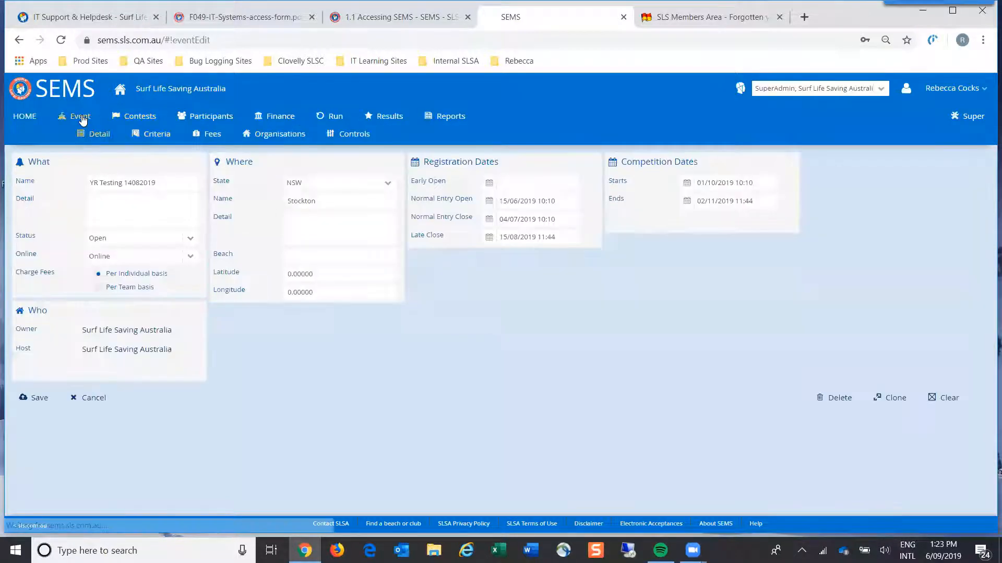
left_click(150, 121)
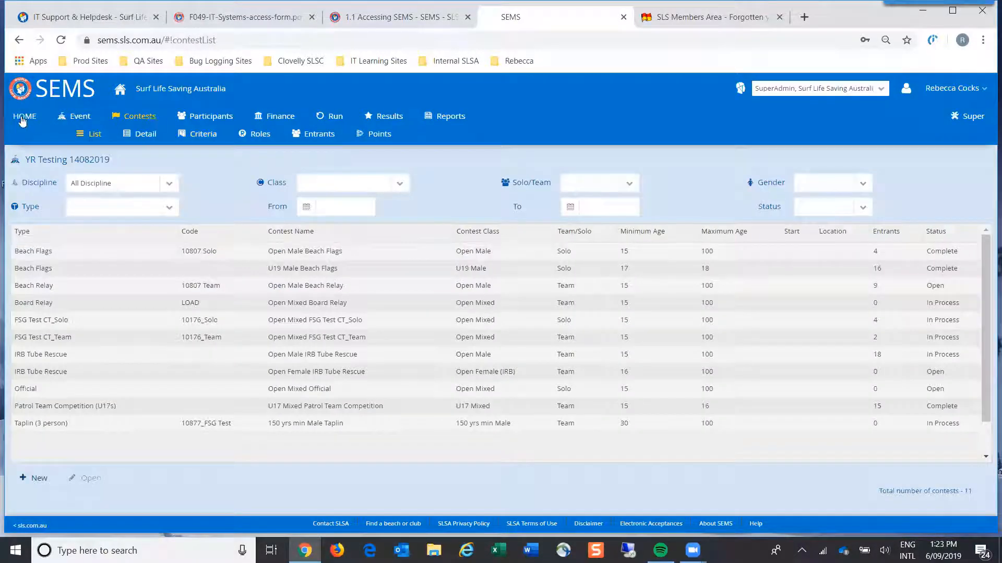
left_click(22, 119)
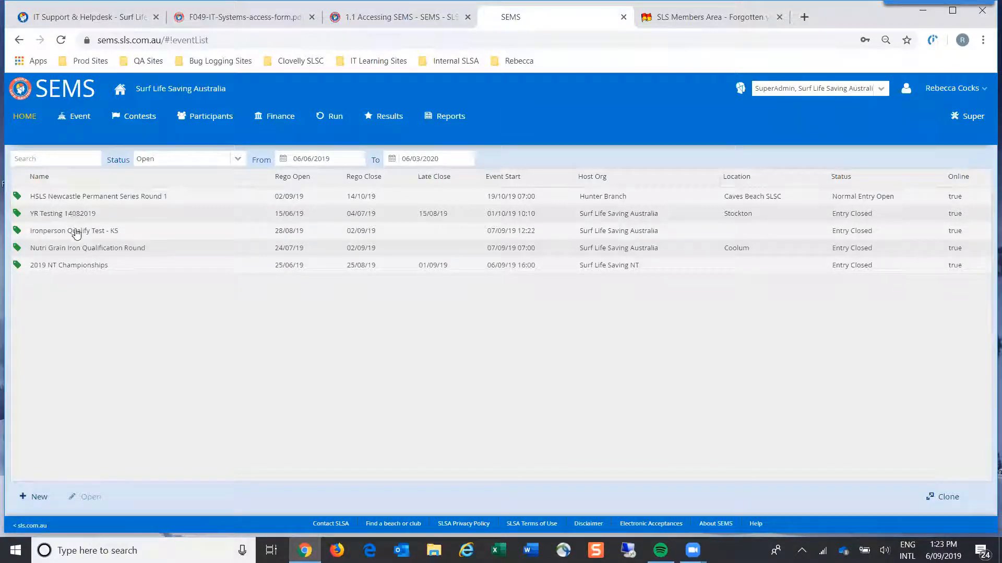
left_click(76, 231)
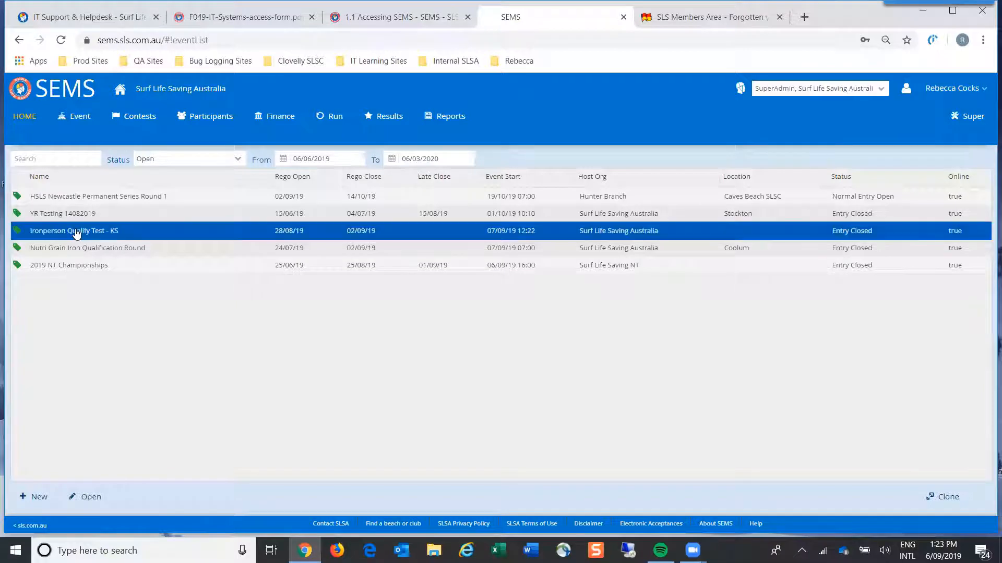
left_click(96, 498)
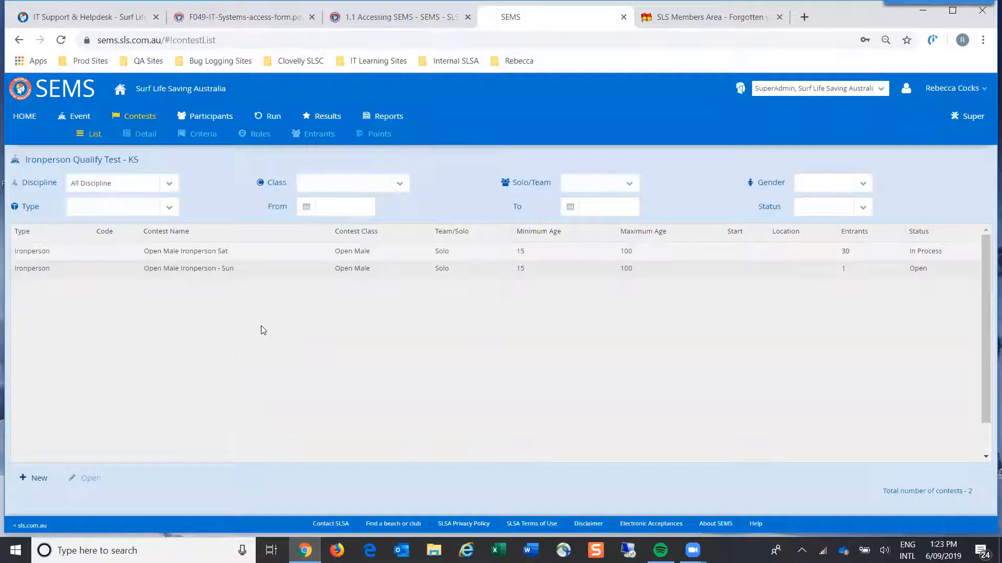
Filter the contest list by the Board discipline and then by the IRB discipline.
left_click(168, 185)
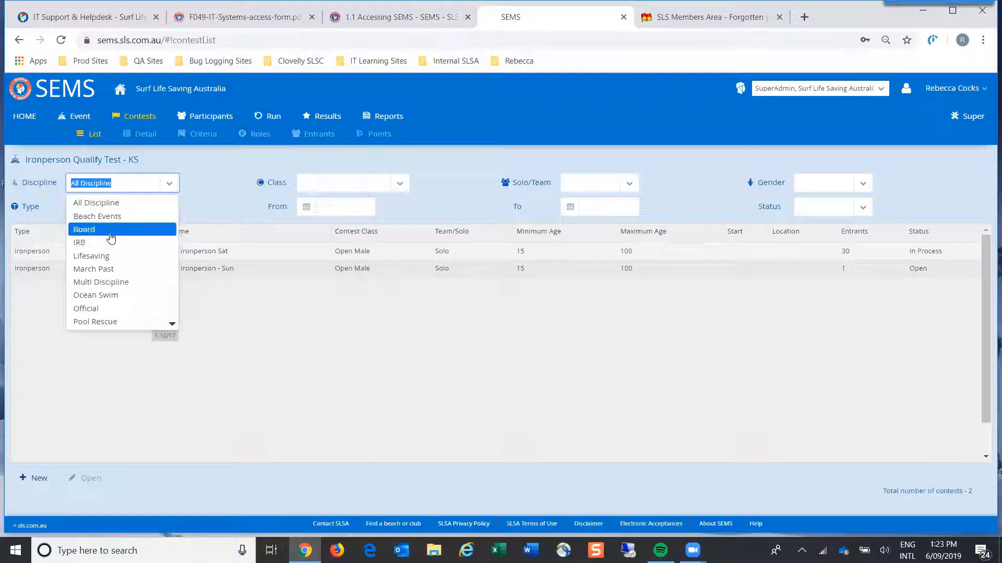
left_click(111, 230)
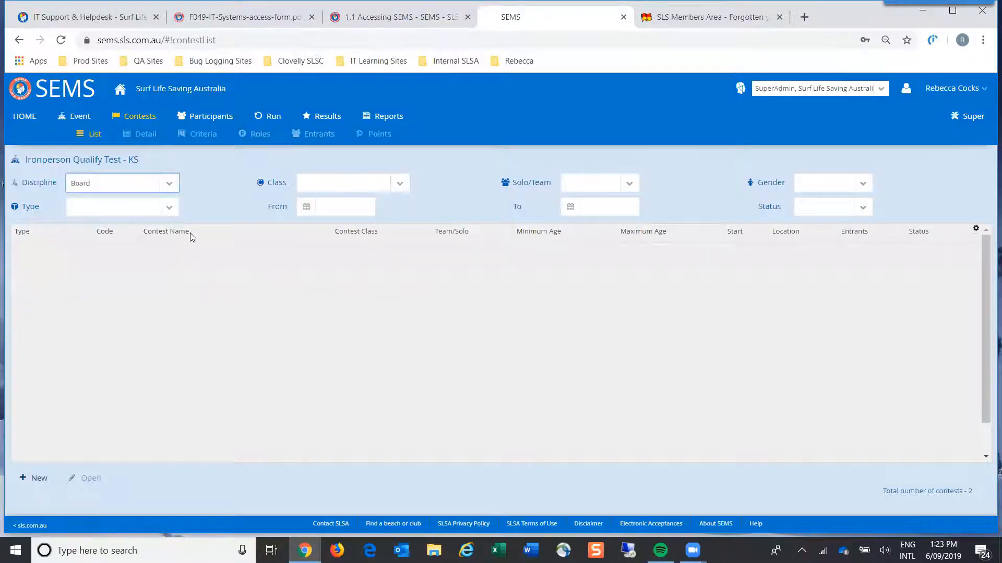
left_click(169, 185)
left_click(111, 235)
left_click(169, 183)
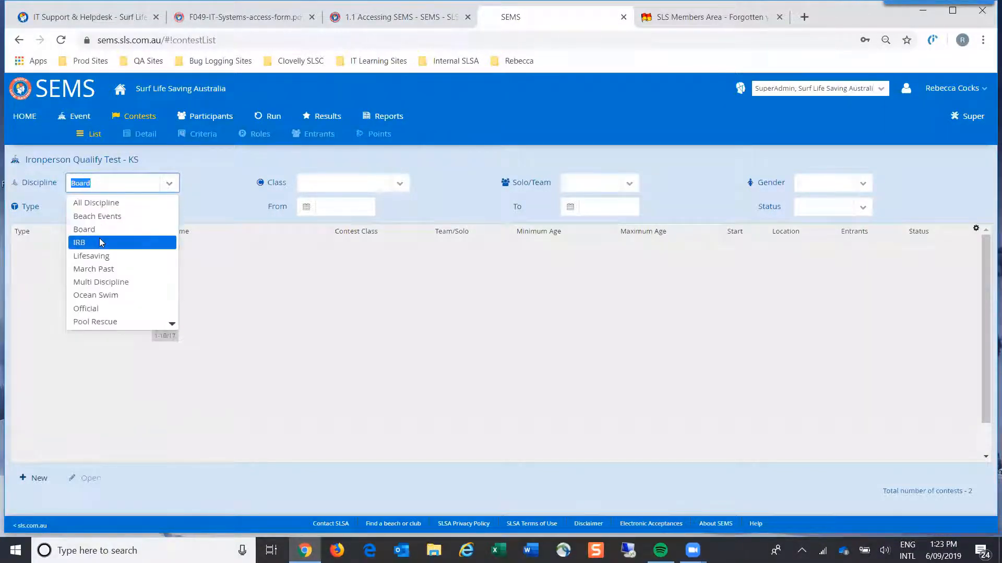
left_click(99, 240)
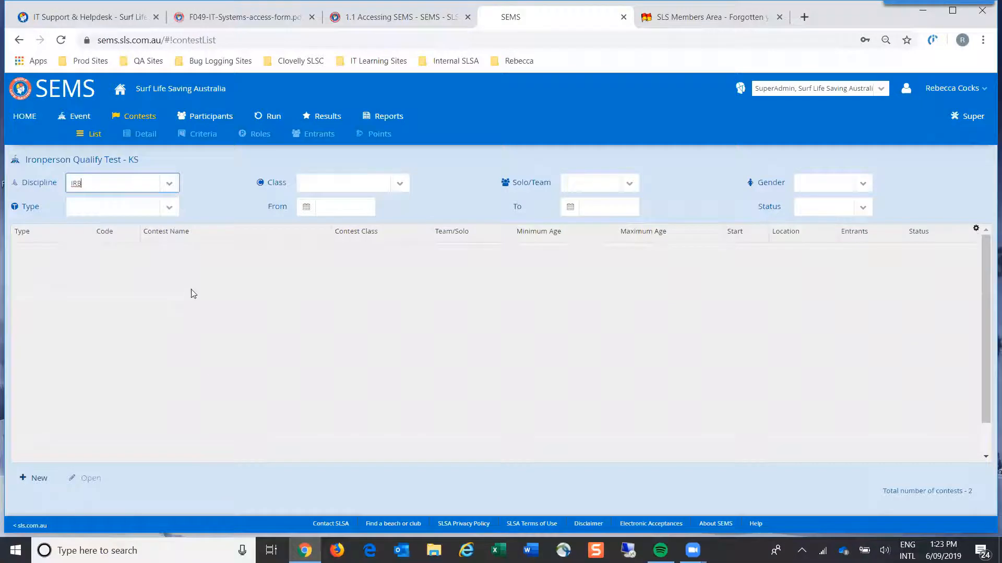
Look through the contest type filter's options under the IRB discipline and leave the filter blank.
left_click(169, 207)
key("Down")
key("Down")
key("Down")
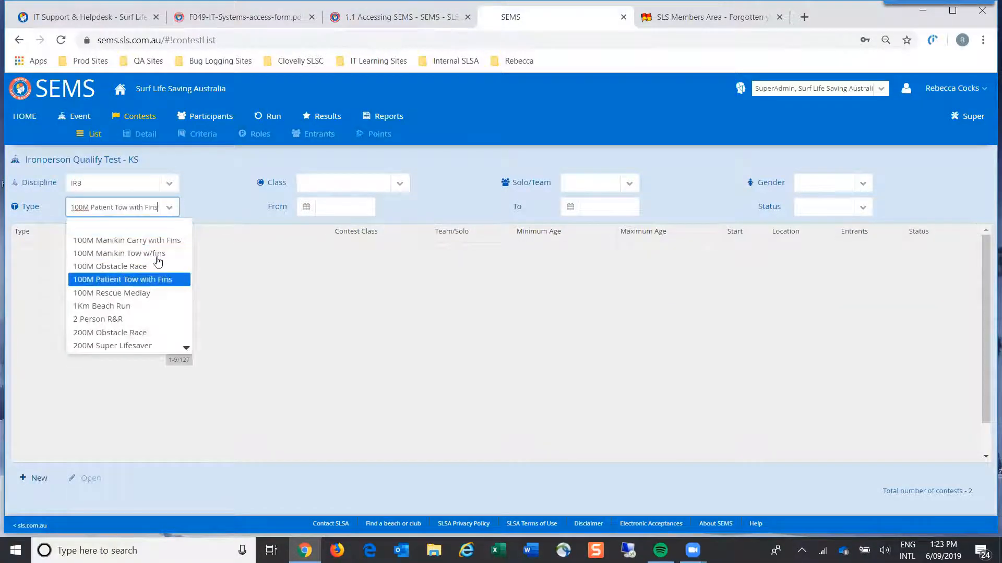
key("Down")
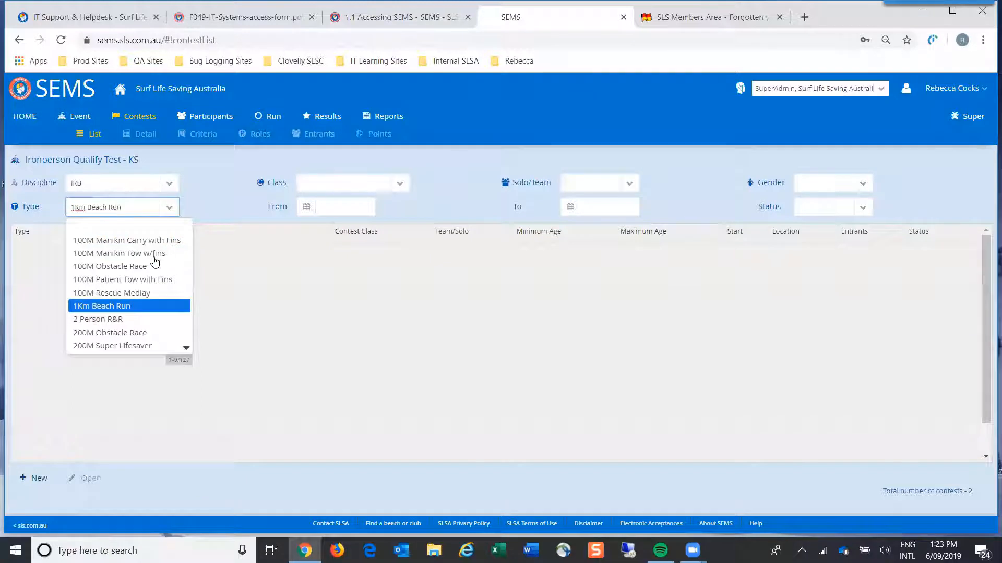
key("Up")
key("Up")
key("Up")
key("Up")
key("Up")
key("Up")
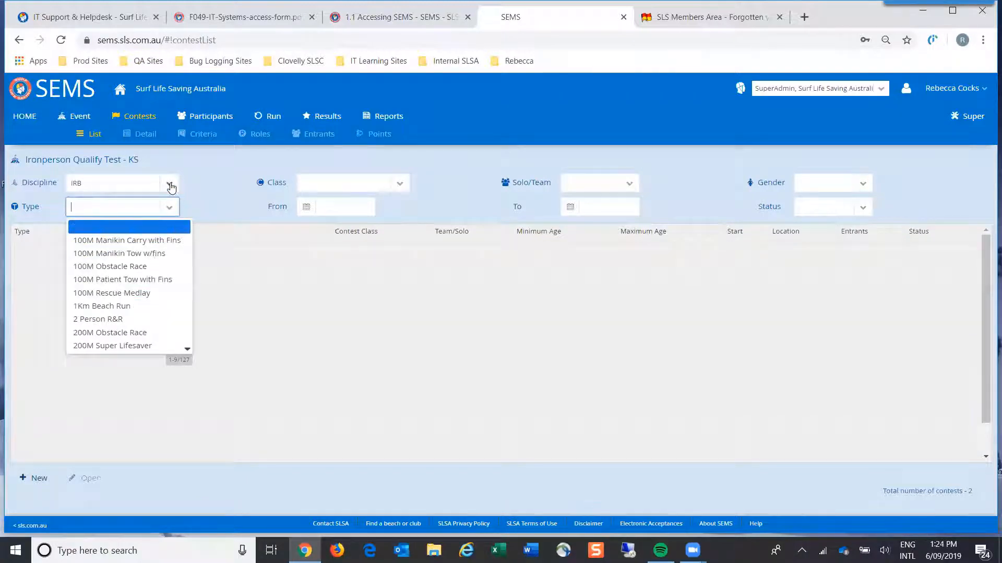
Filter the contest list by the IRB discipline and the 4x50M Medley Relay type.
left_click(171, 187)
left_click(121, 244)
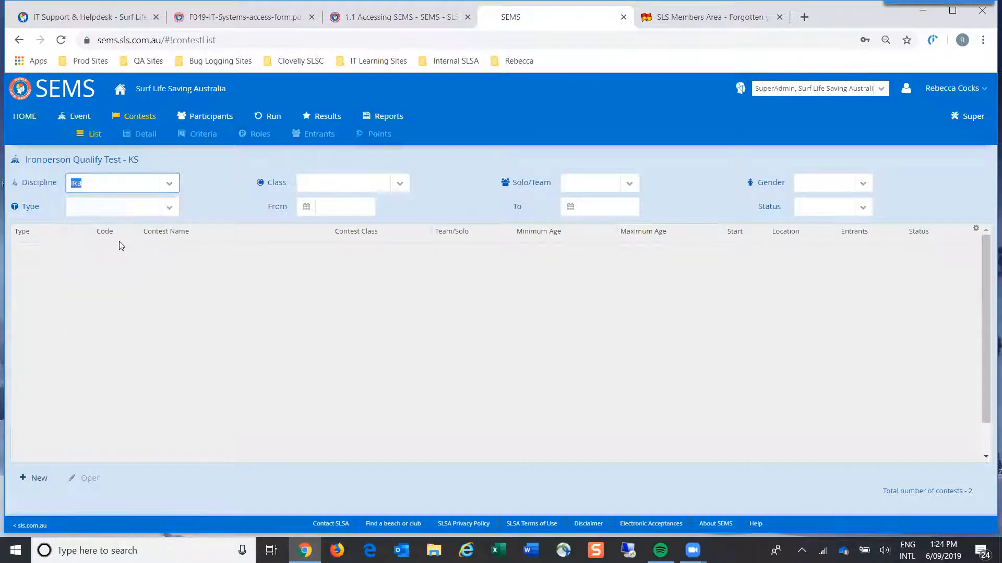
left_click(168, 208)
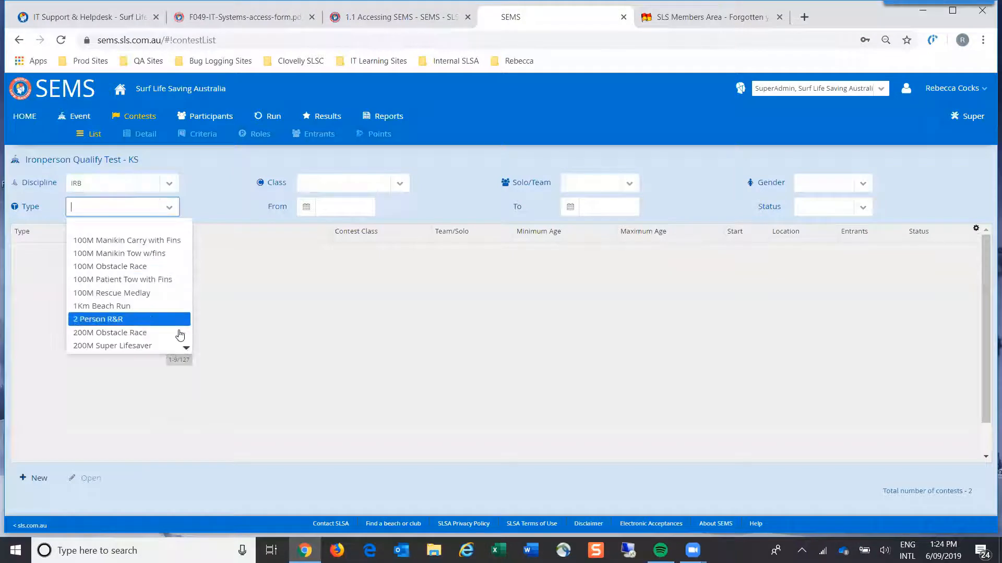
double_click(186, 348)
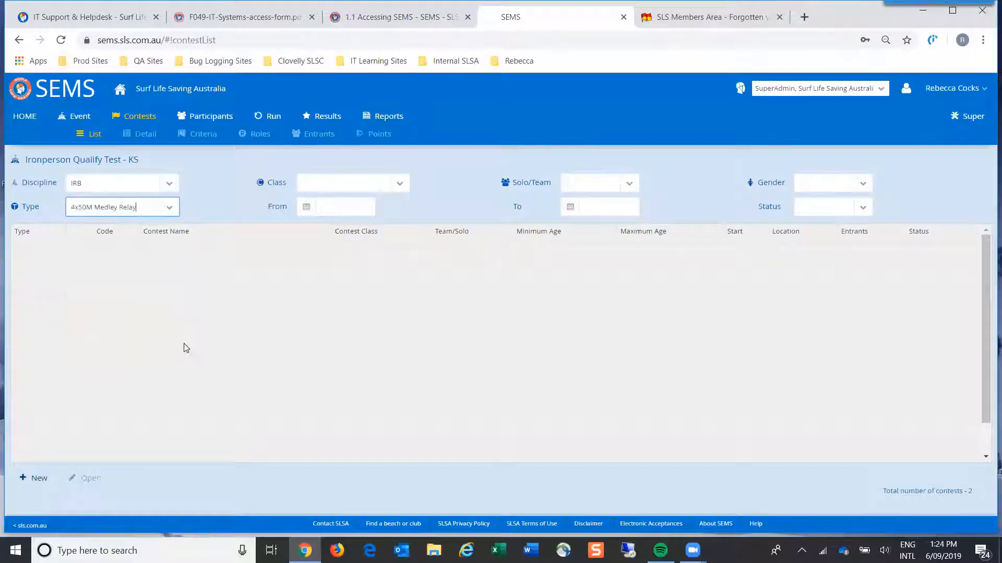
Examine which contest types the filter offers, from 100M Manikin Carry with Fins through 4x50M Medley Relay.
left_click(168, 208)
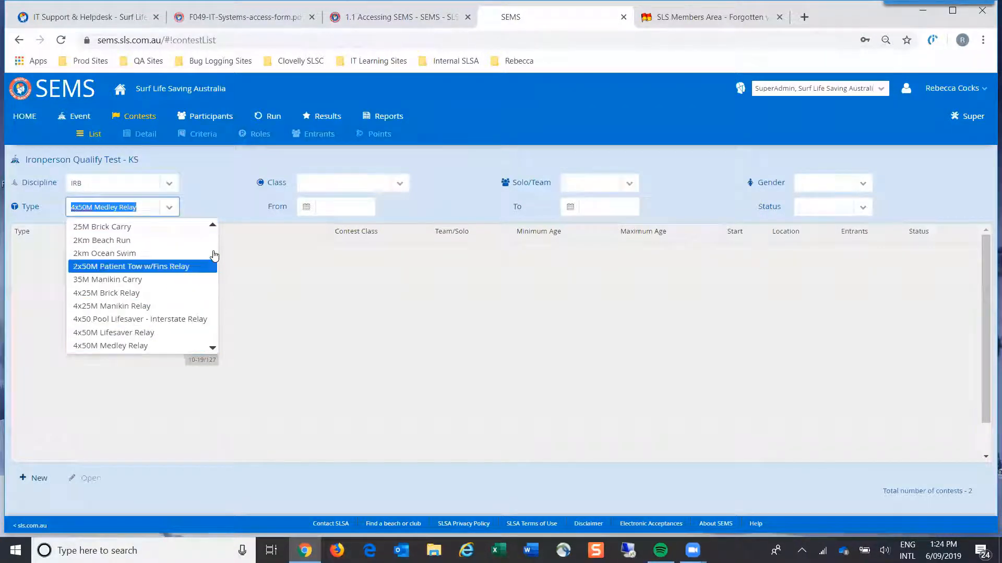
left_click(213, 227)
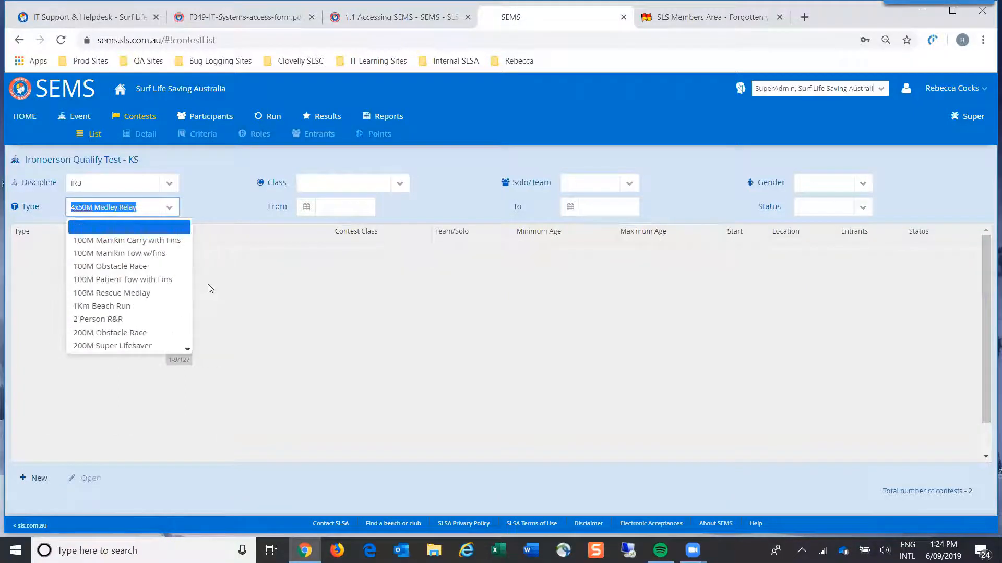
key("Down")
key("Down")
key("Down")
key("Down")
scroll(174, 289, "down", 3)
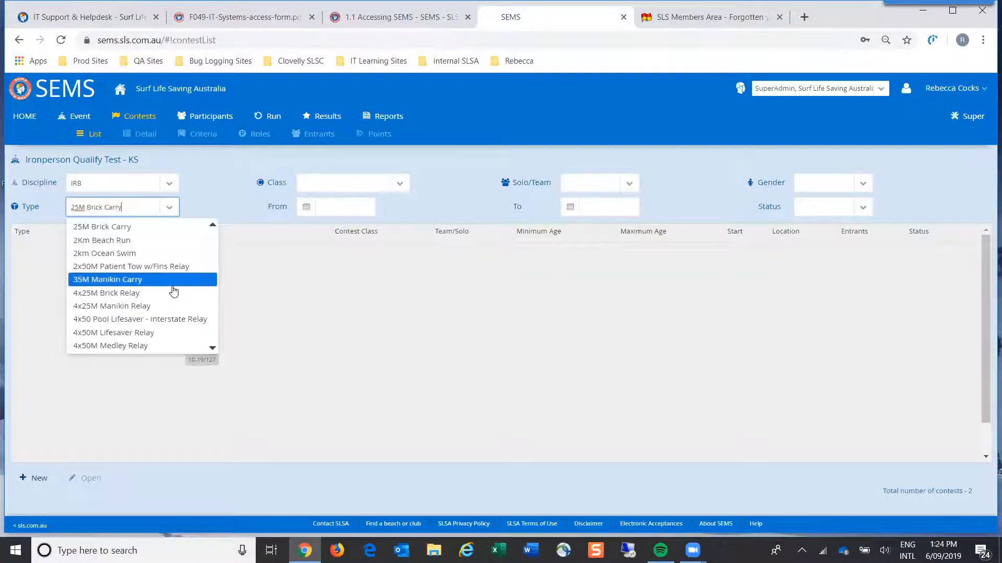
scroll(173, 290, "up", 6)
key("Down")
key("Down")
key("Down")
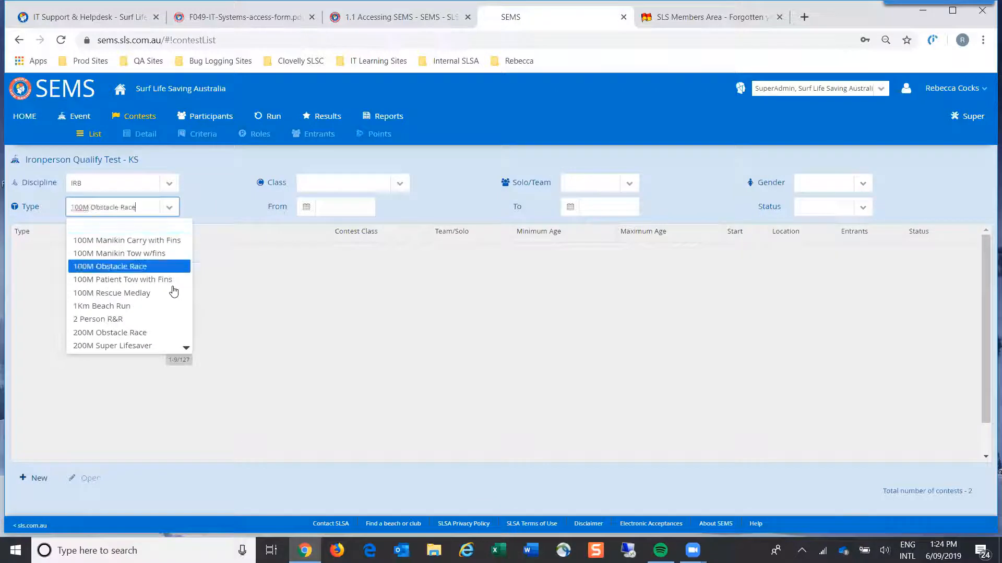
key("Down")
key("Down")
key("Down")
key("Down")
key("Down")
Set the discipline filter to All Discipline and try to clear the contest type filter.
left_click(167, 183)
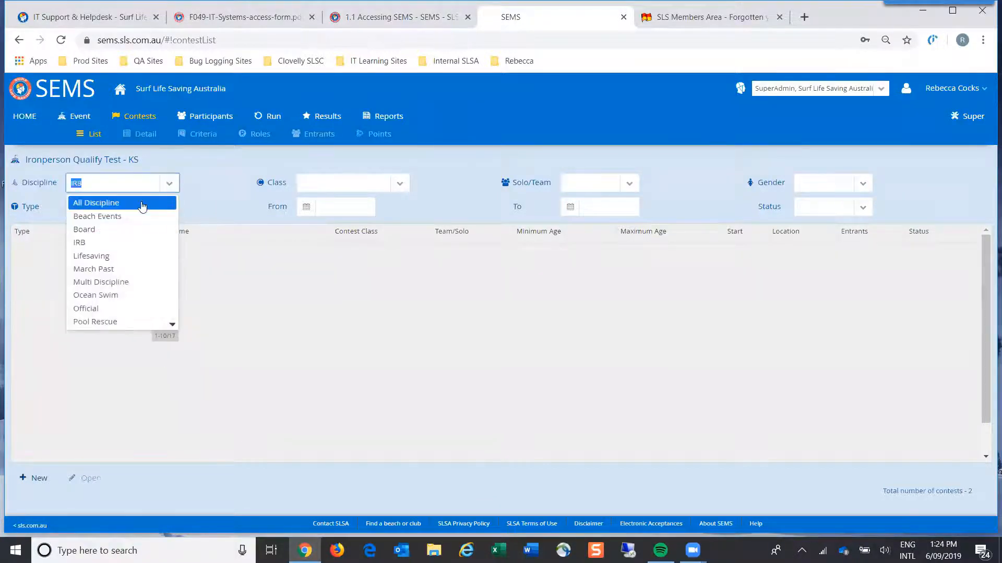
key("Up")
key("Up")
left_click(131, 204)
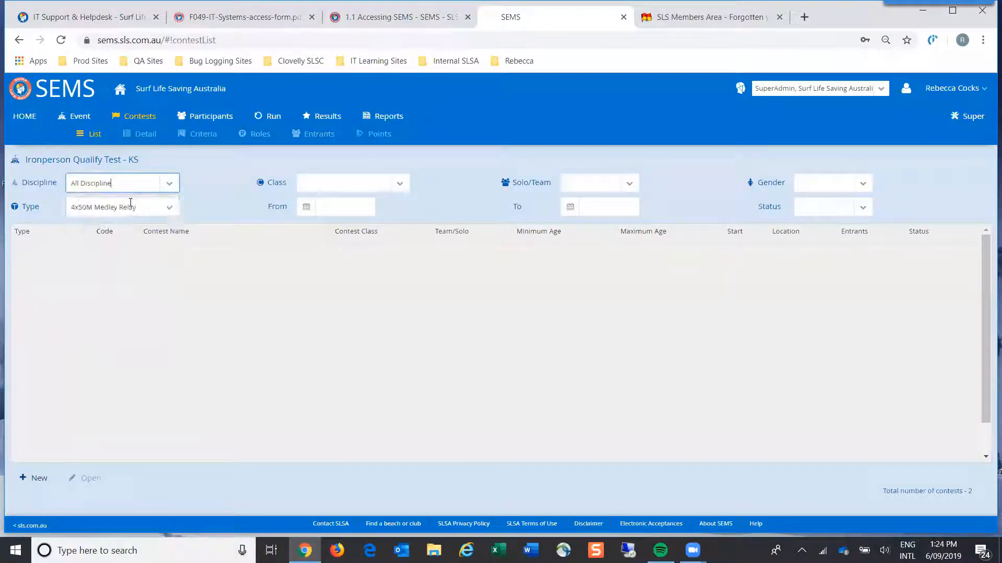
left_click(168, 207)
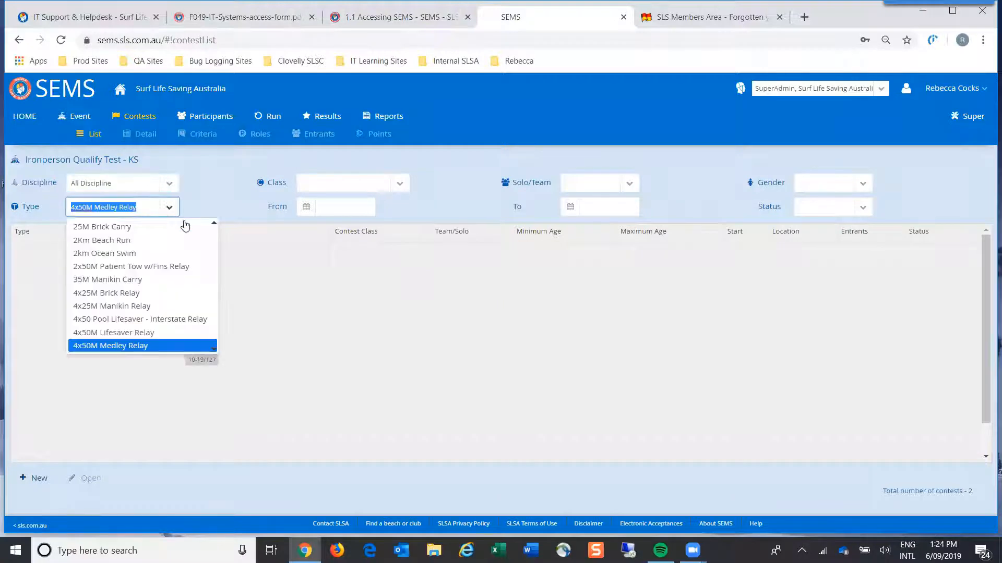
left_click(213, 226)
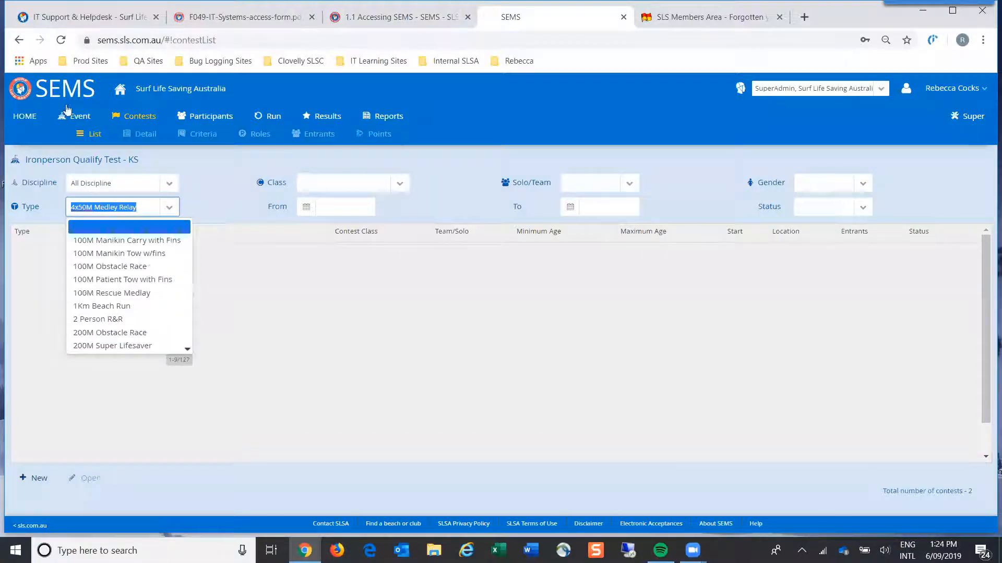
Reset the contest list's filters by reopening it from the event's details, and check the Class filter's options.
left_click(81, 117)
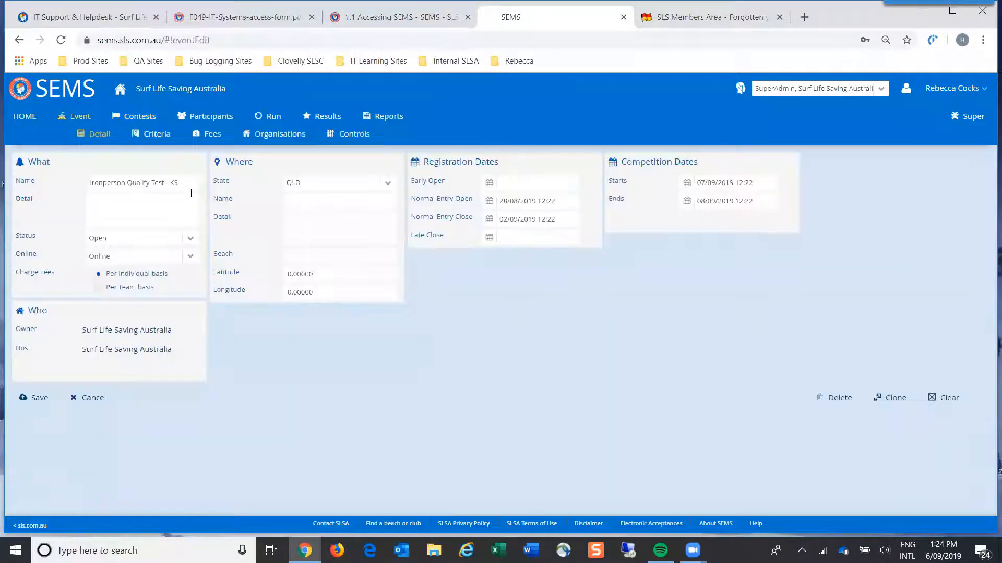
left_click(133, 119)
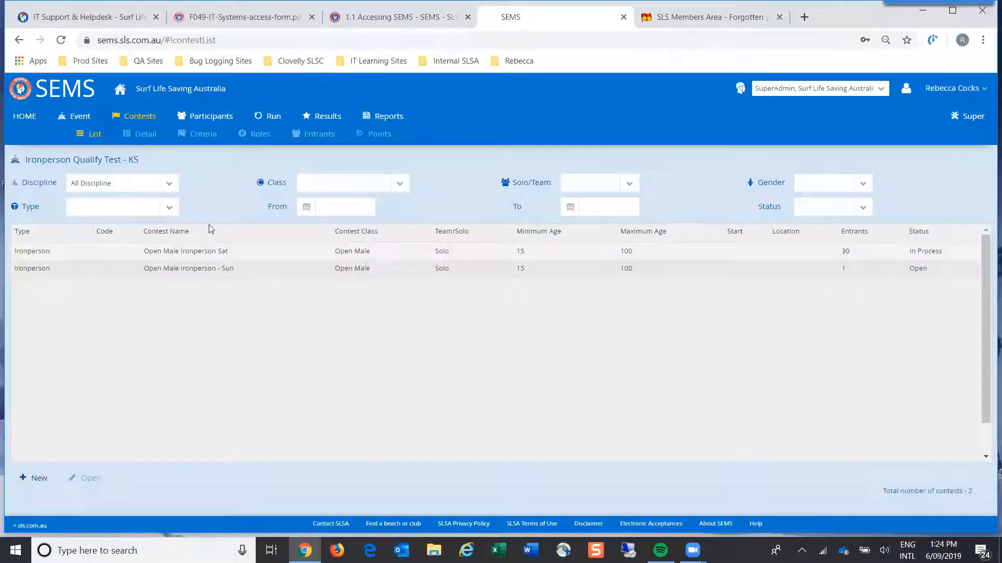
left_click(398, 186)
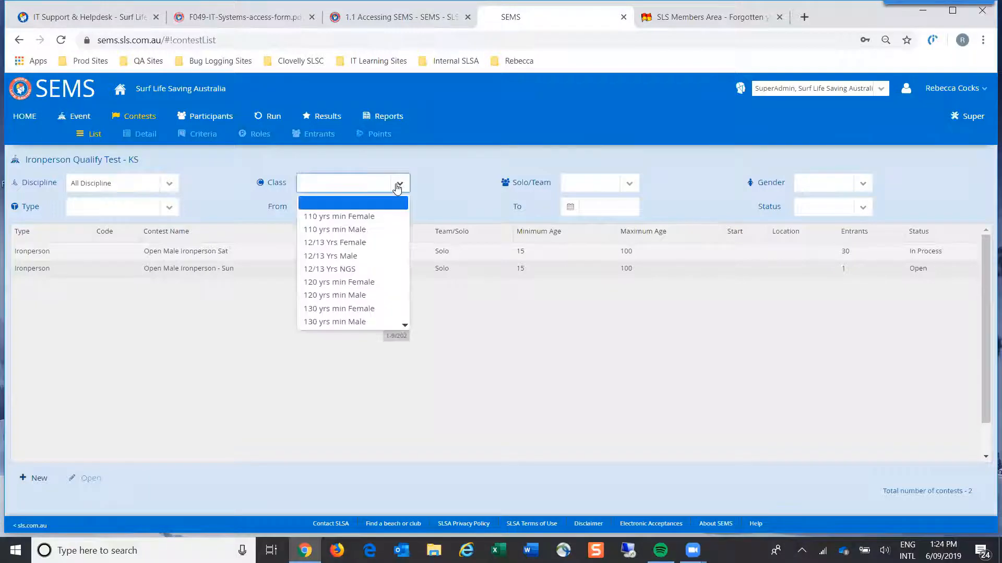
left_click(433, 196)
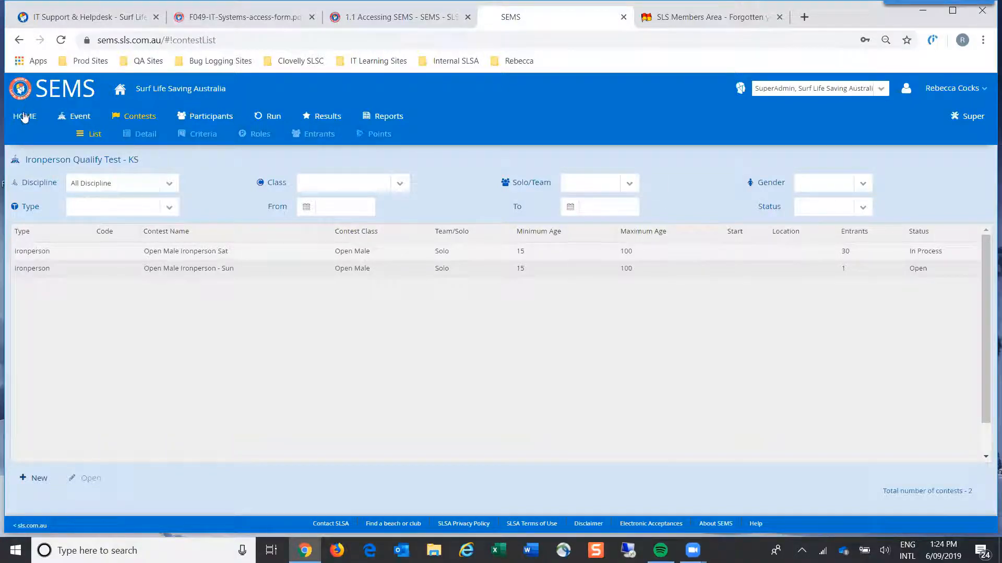
Return to the event list and open the contest list of the YR Testing 14082019 event.
left_click(24, 117)
left_click(72, 215)
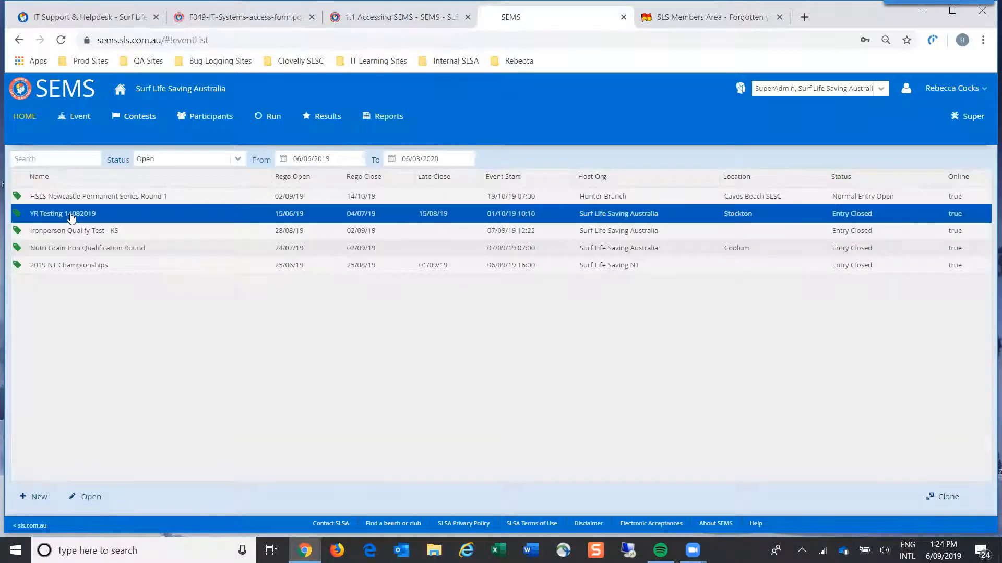
left_click(86, 504)
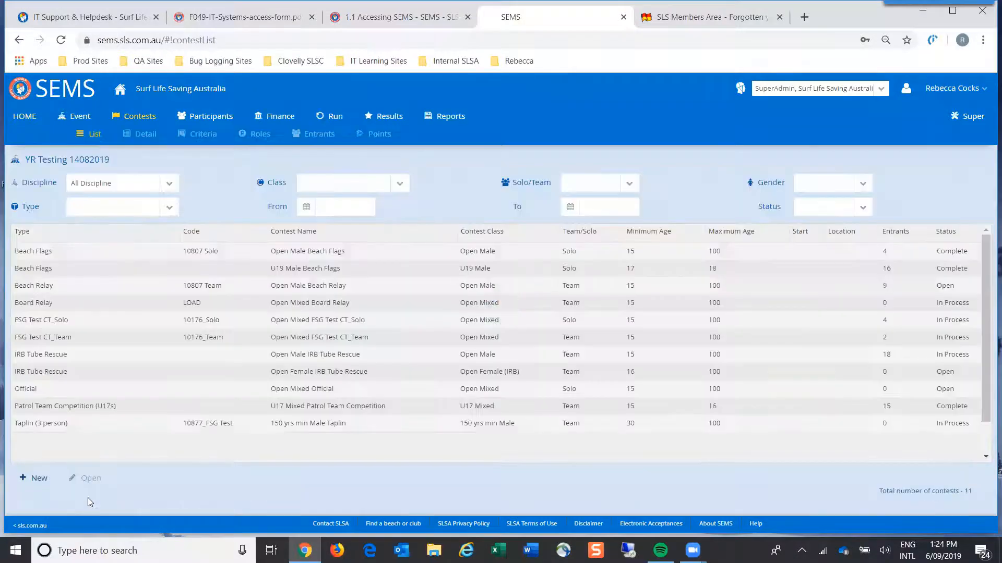
Filter the contests by the Beach Events discipline, check the Type and Class filters, and reset the discipline to All Discipline.
left_click(167, 182)
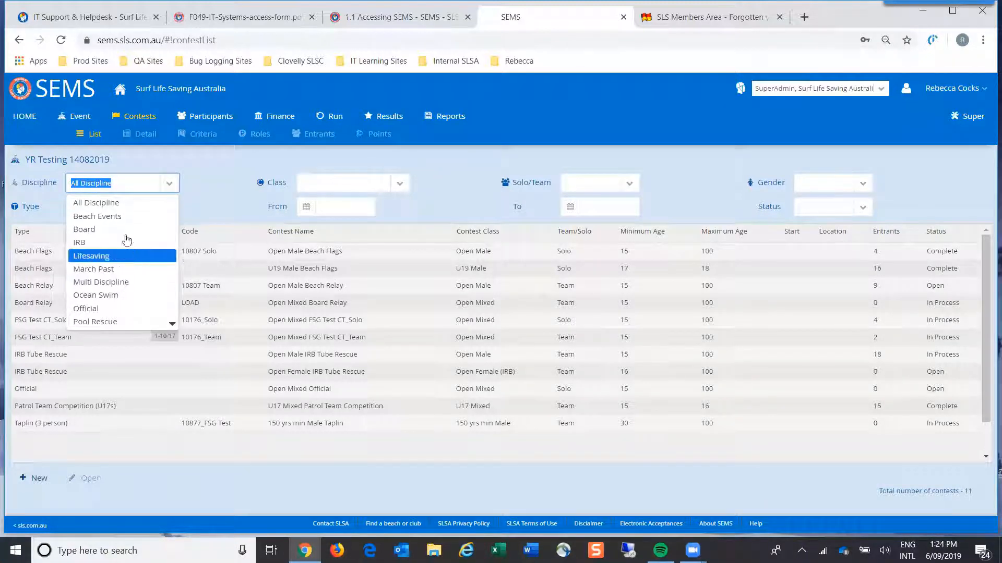
left_click(120, 216)
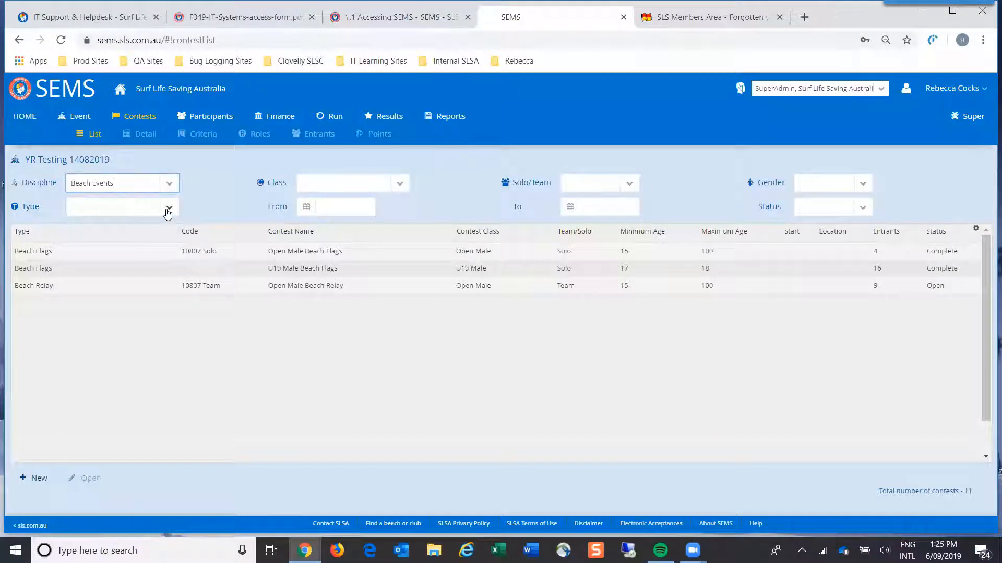
left_click(167, 210)
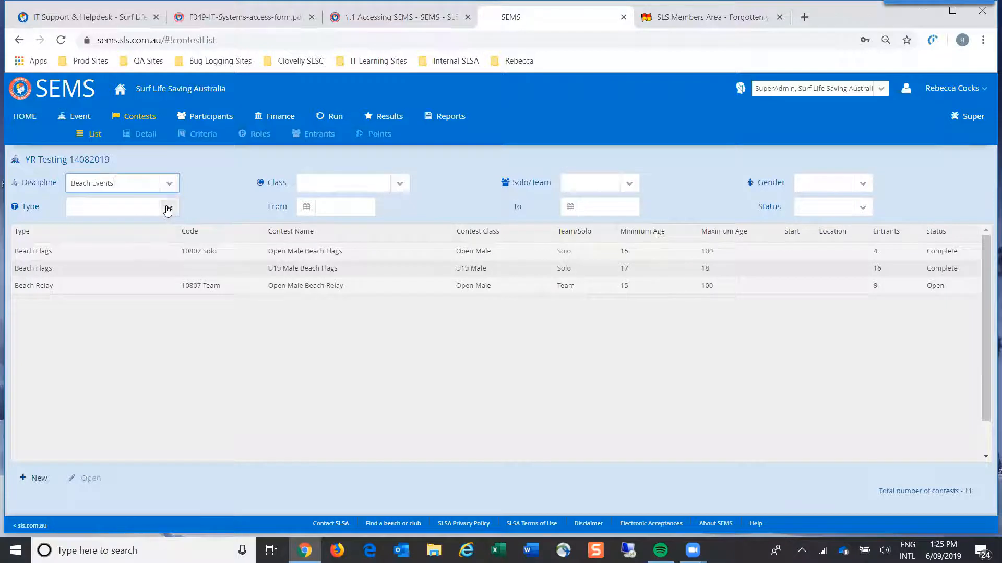
left_click(168, 209)
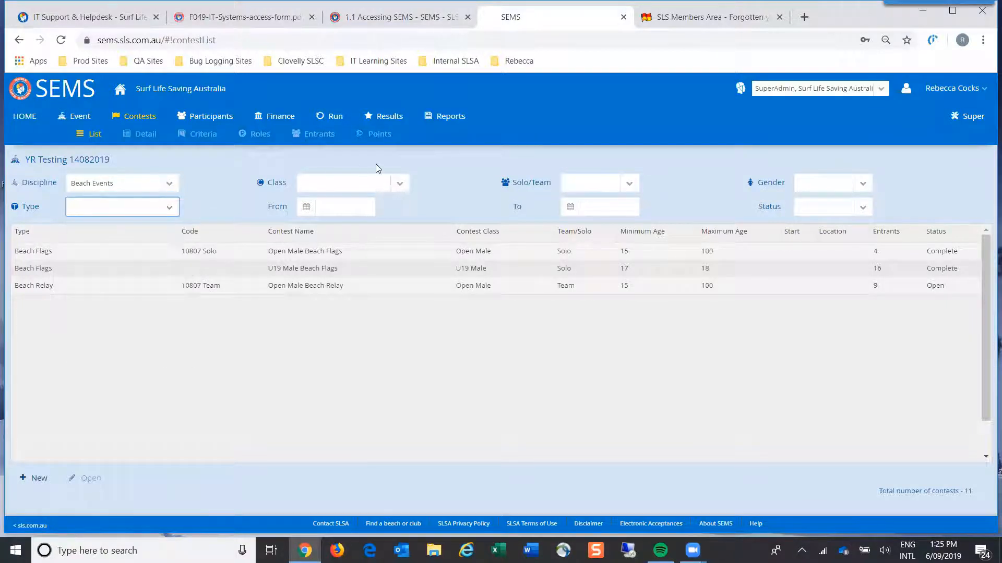
left_click(399, 183)
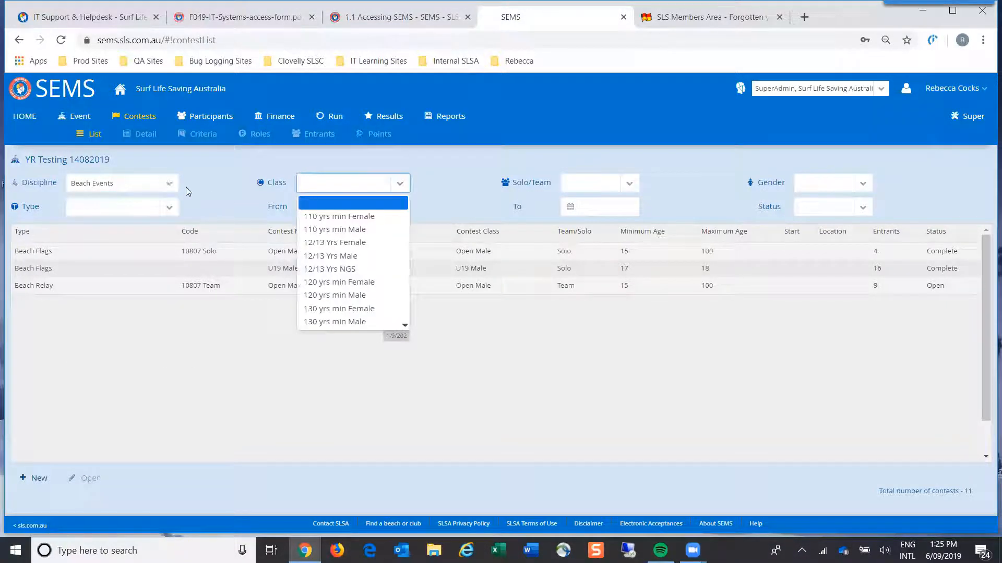
left_click(169, 183)
left_click(139, 201)
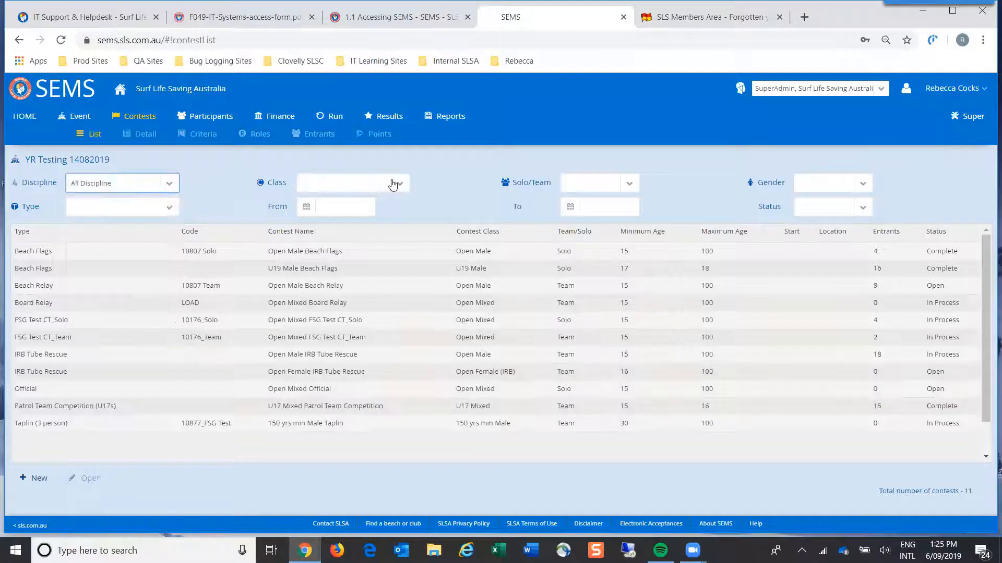
Filter the contests by Team and by Solo, and clear the Solo/Team filter.
left_click(629, 185)
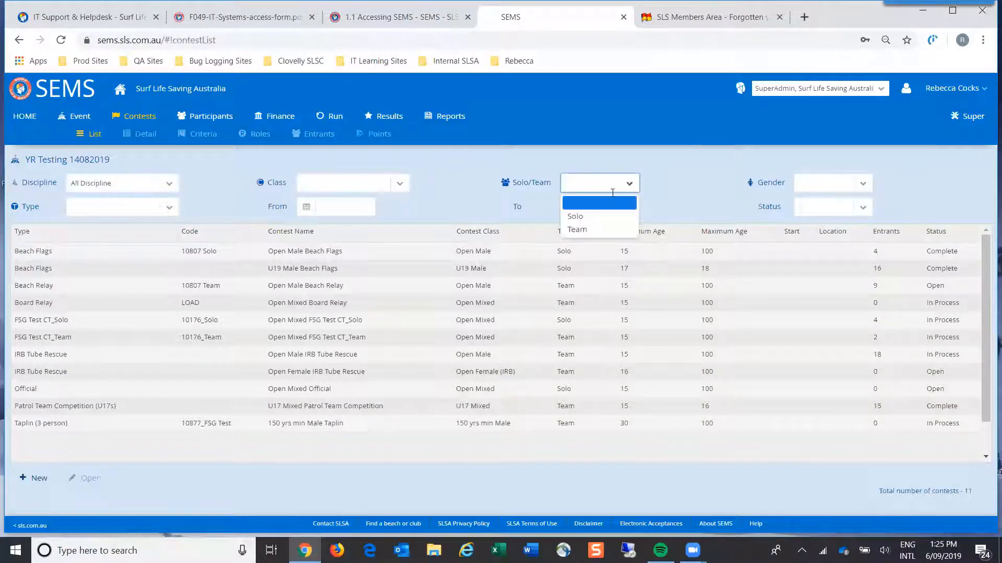
left_click(583, 230)
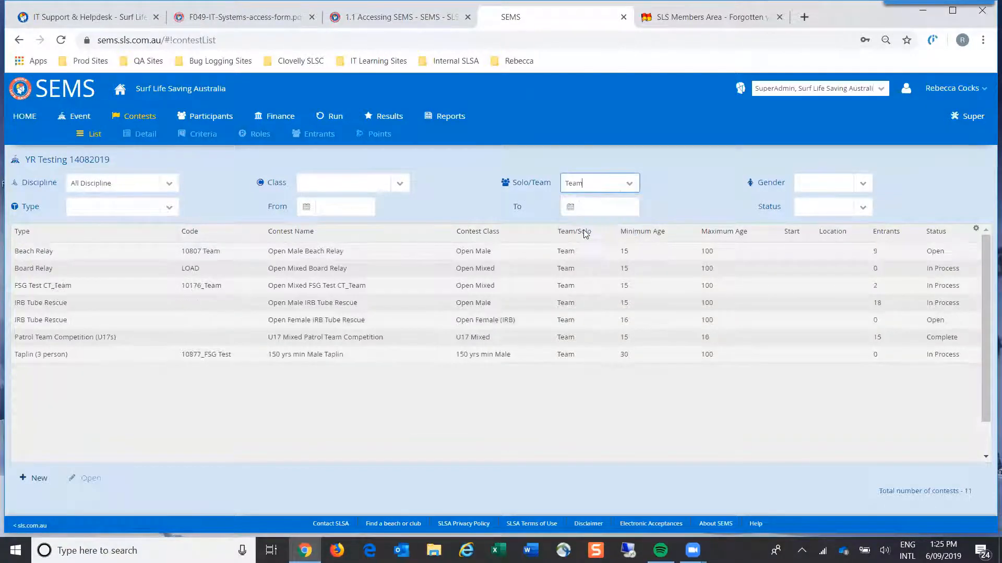
left_click(624, 186)
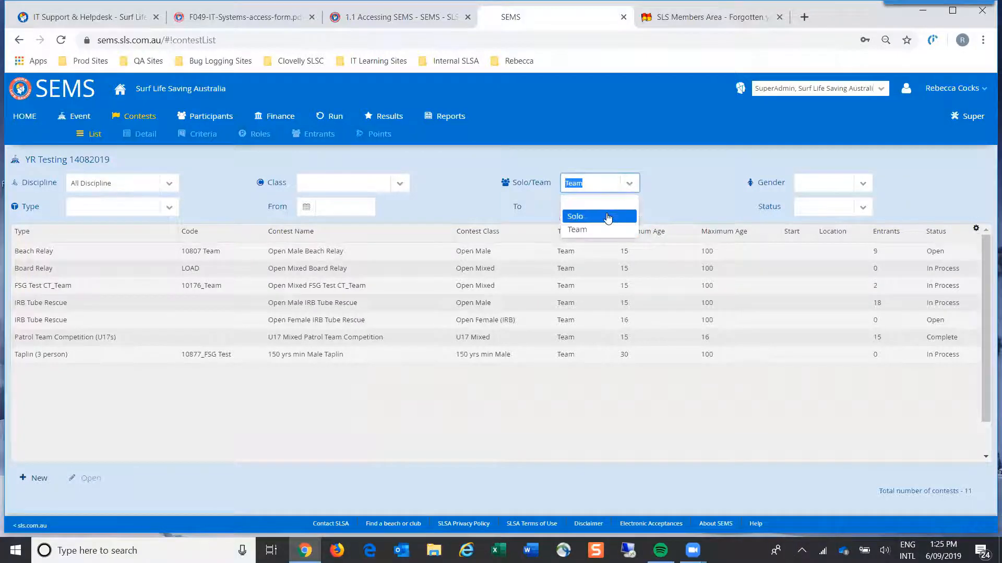
left_click(576, 215)
left_click(631, 187)
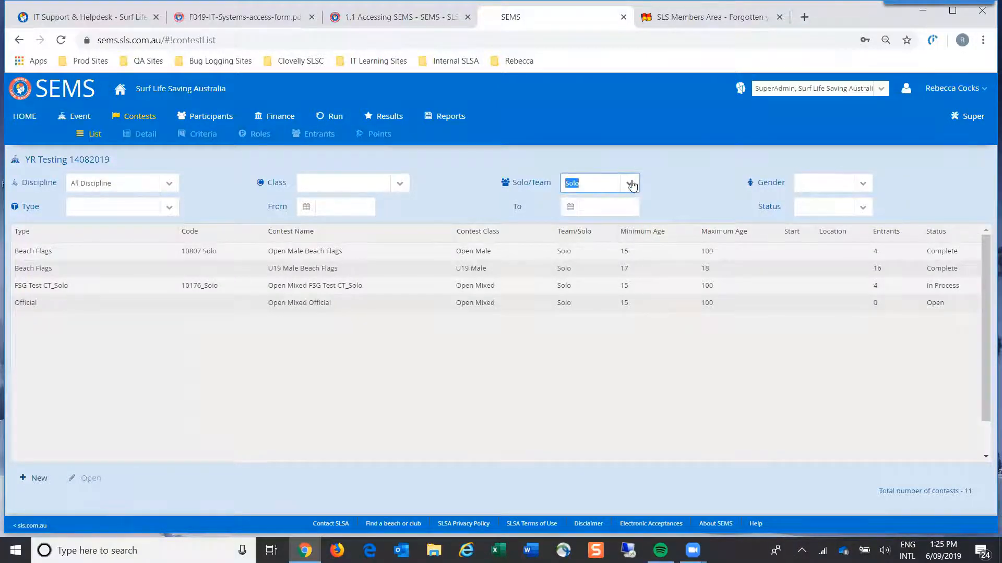
key("BackSpace")
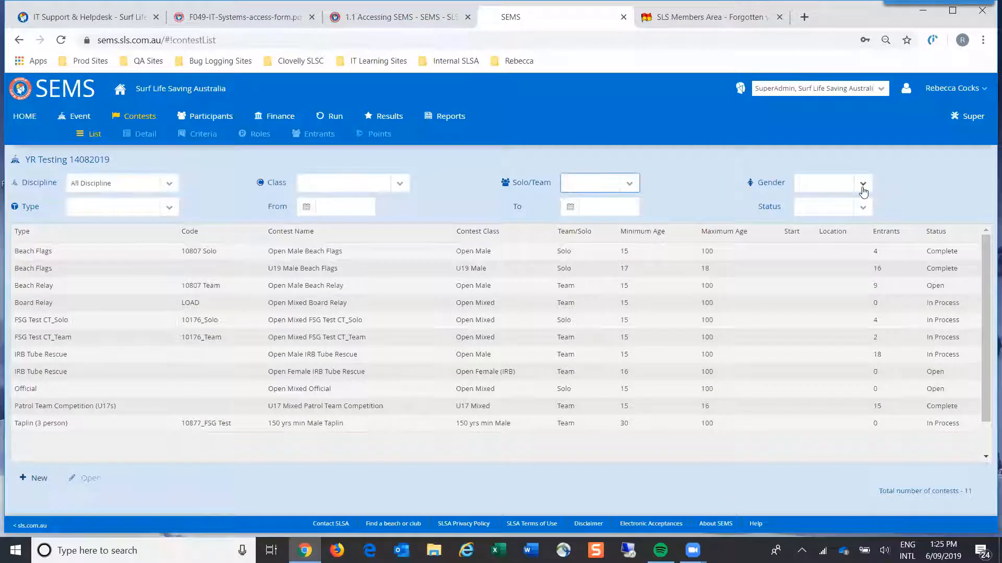
Filter the contests by Female gender and clear the gender filter.
left_click(862, 191)
left_click(835, 231)
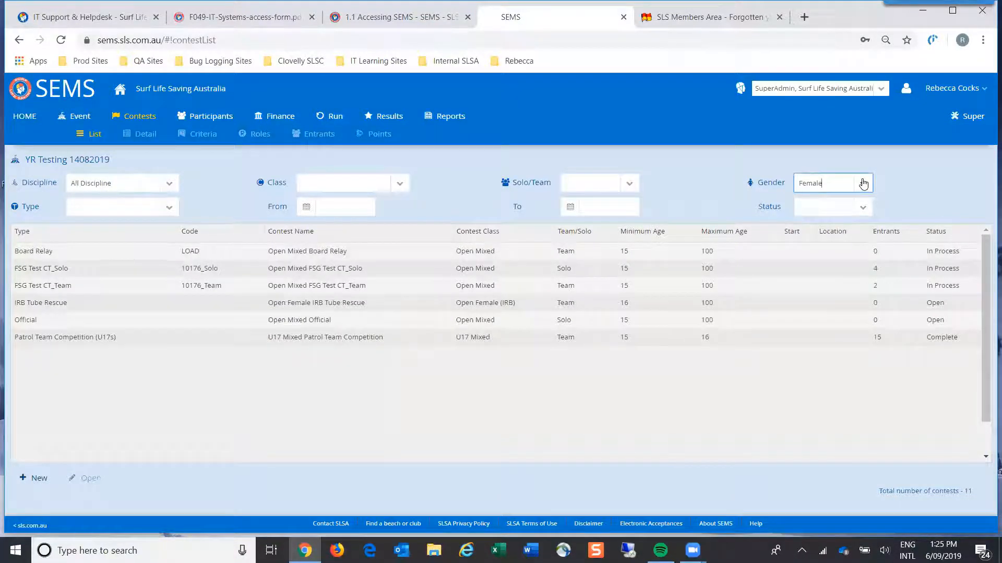
left_click(863, 184)
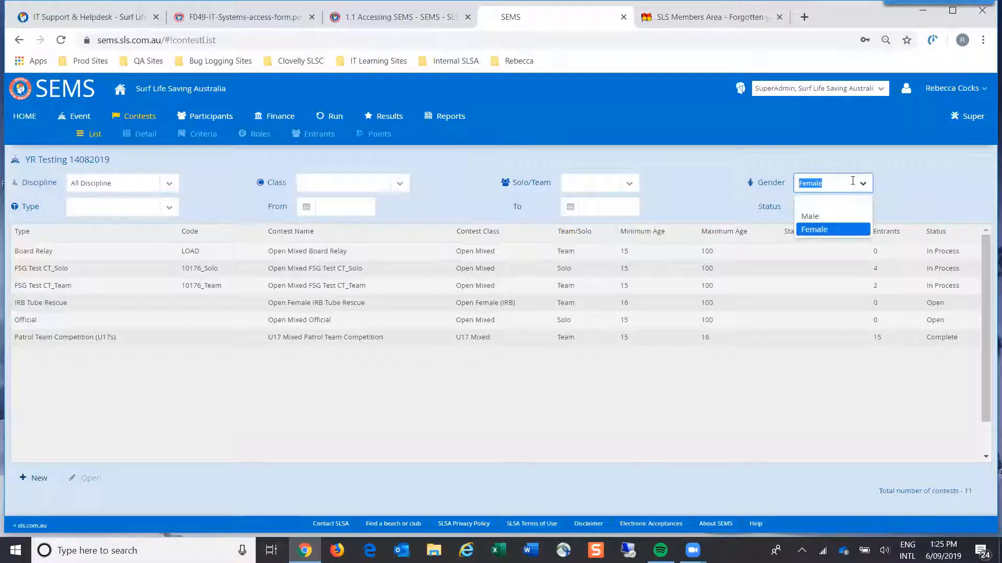
left_click(821, 206)
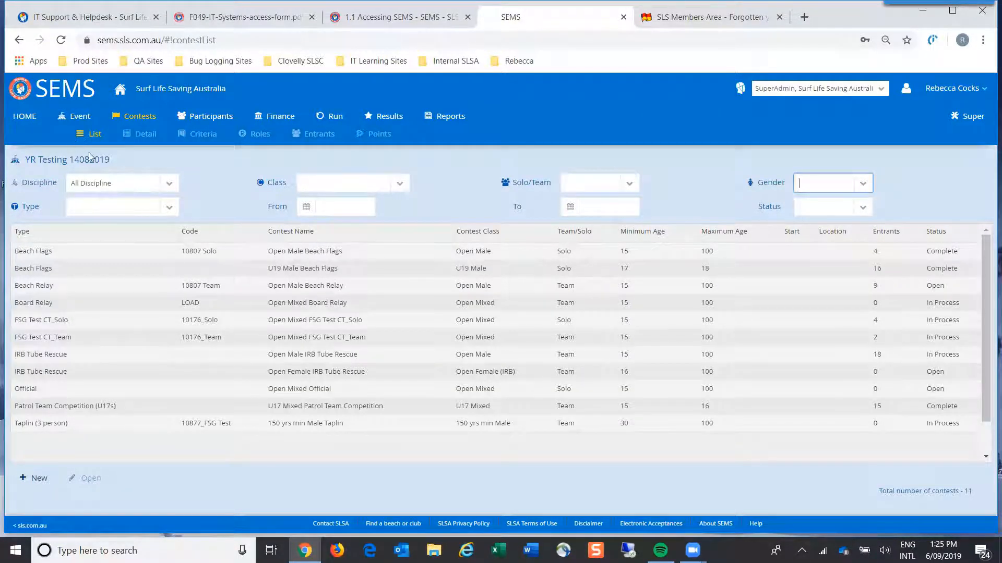
Return to the event list and view the contests of the Nutri Grain Iron Qualification Round event.
left_click(38, 123)
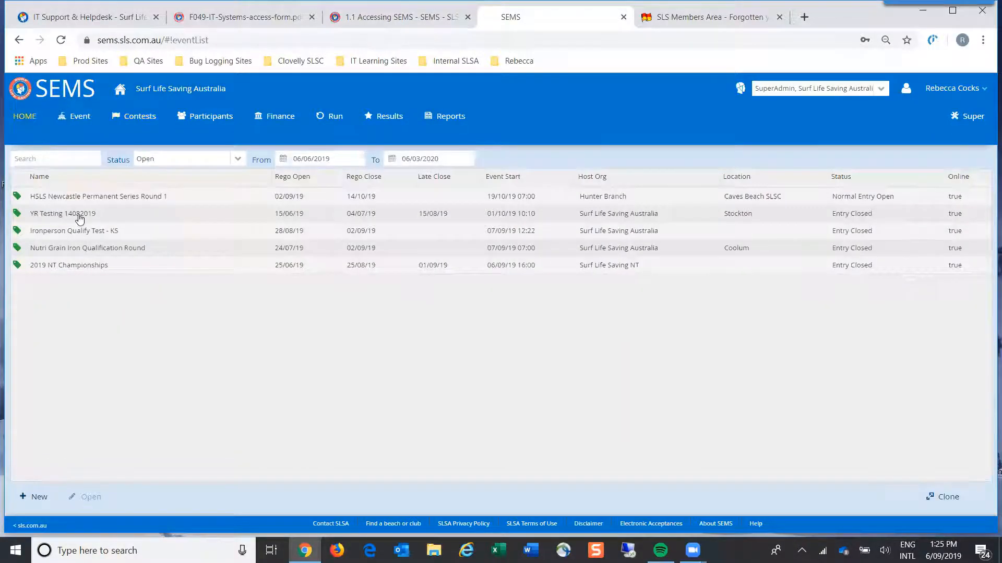
left_click(72, 245)
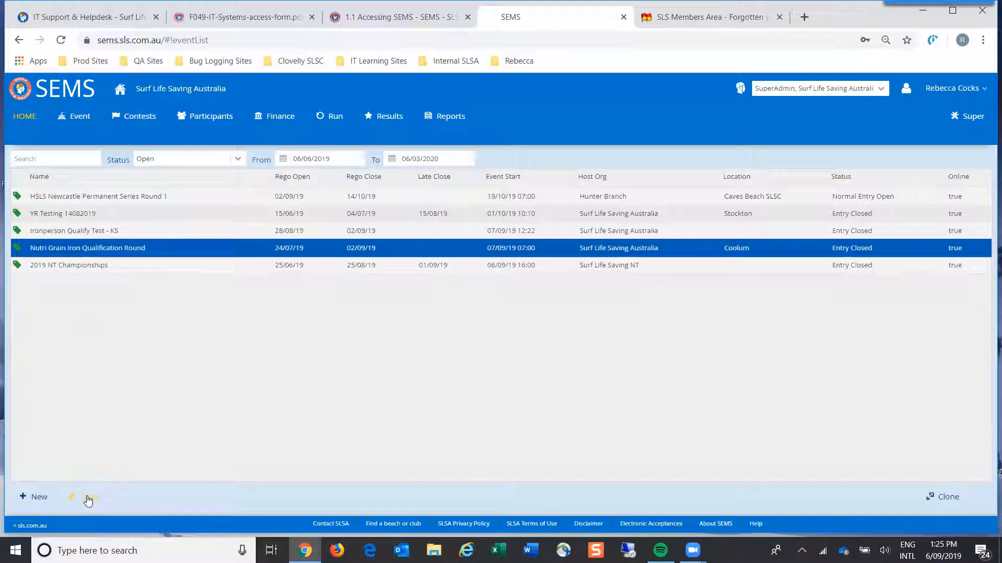
left_click(88, 500)
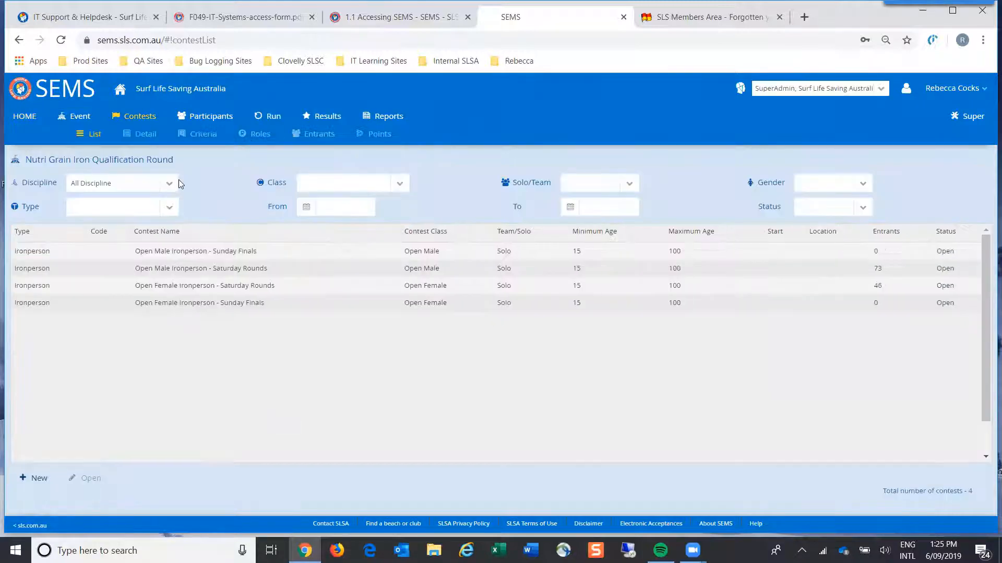
Browse the organisation tree under Surf Life Saving NSW and switch to Sydney Northern Beaches Branch.
left_click(120, 90)
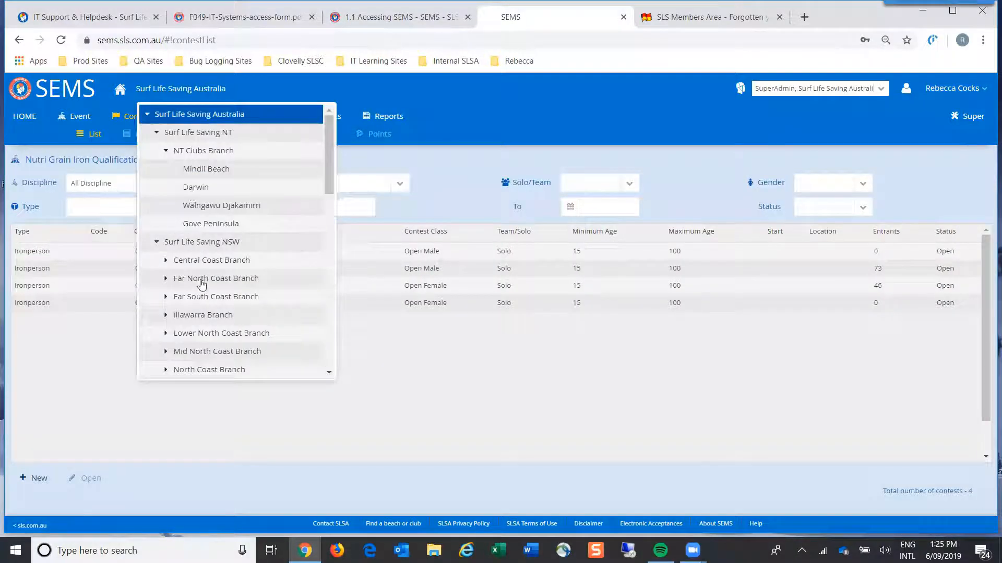
scroll(200, 282, "down", 5)
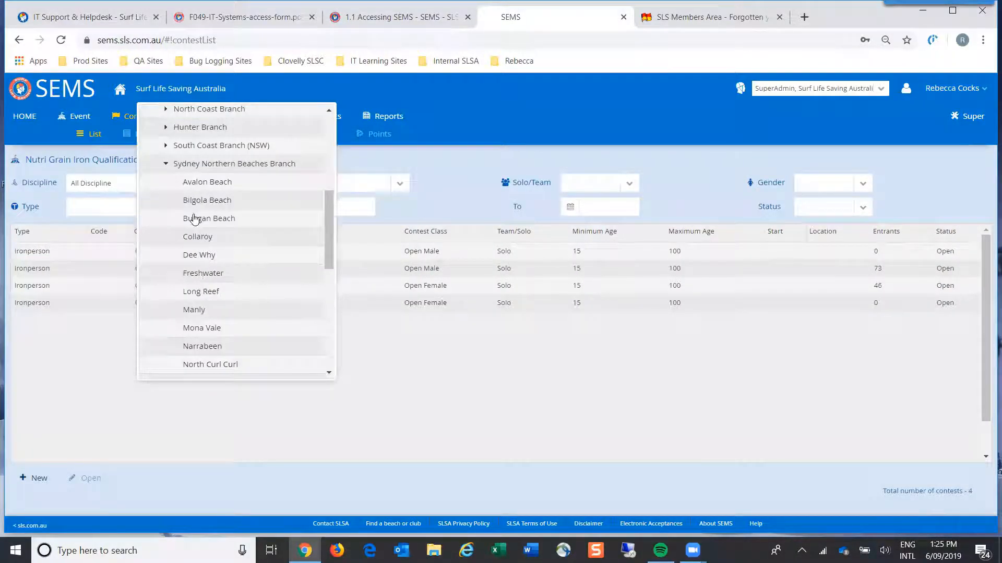
scroll(182, 211, "down", 3)
scroll(183, 211, "up", 3)
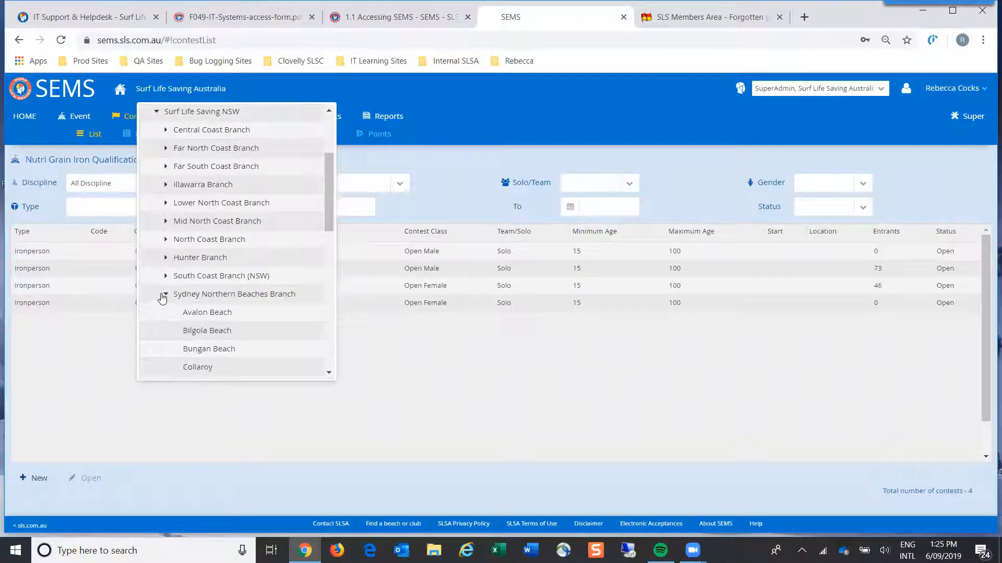
left_click(161, 295)
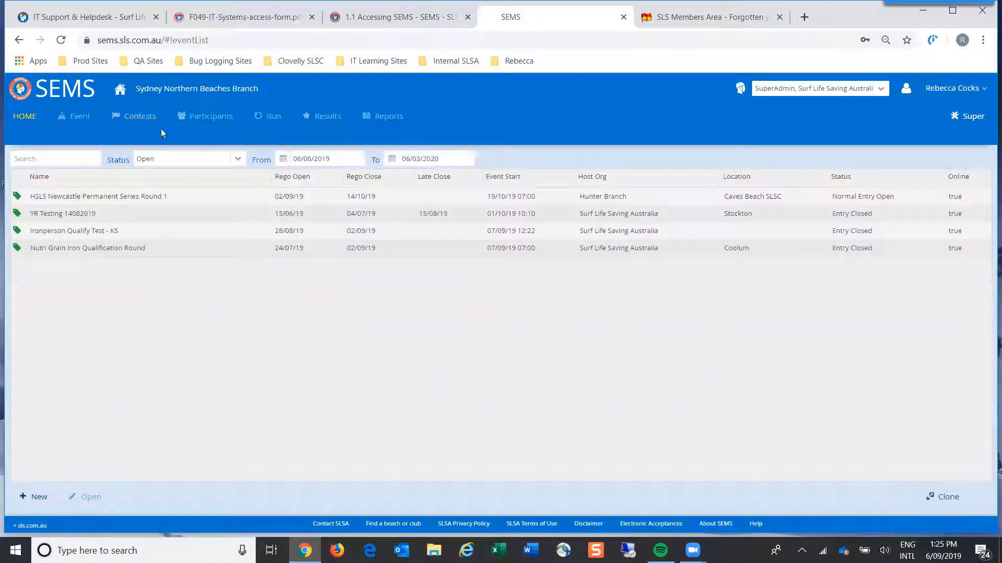
Switch the organisation to the Clovelly club within Sydney Branch.
left_click(121, 90)
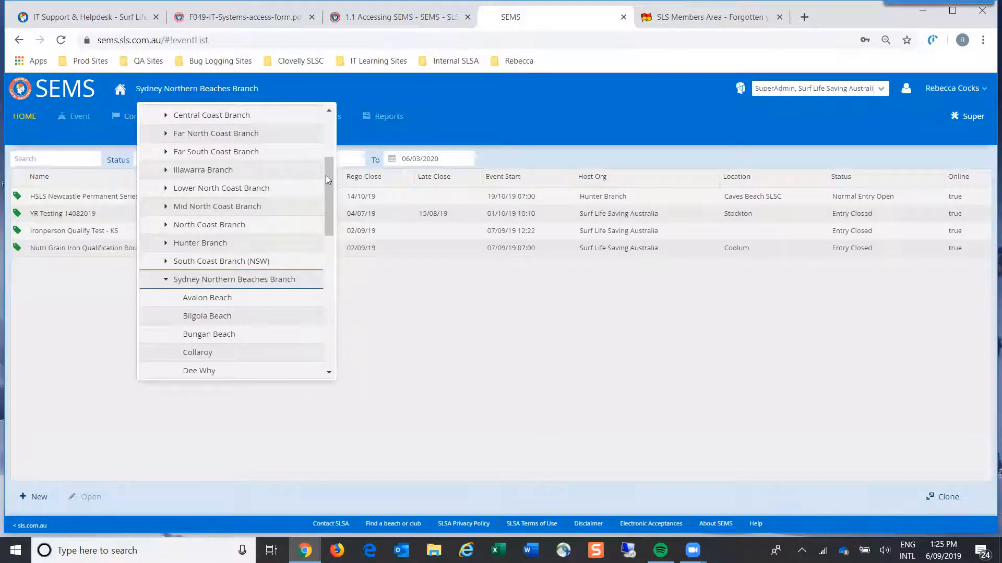
left_click_drag(328, 180, 316, 299)
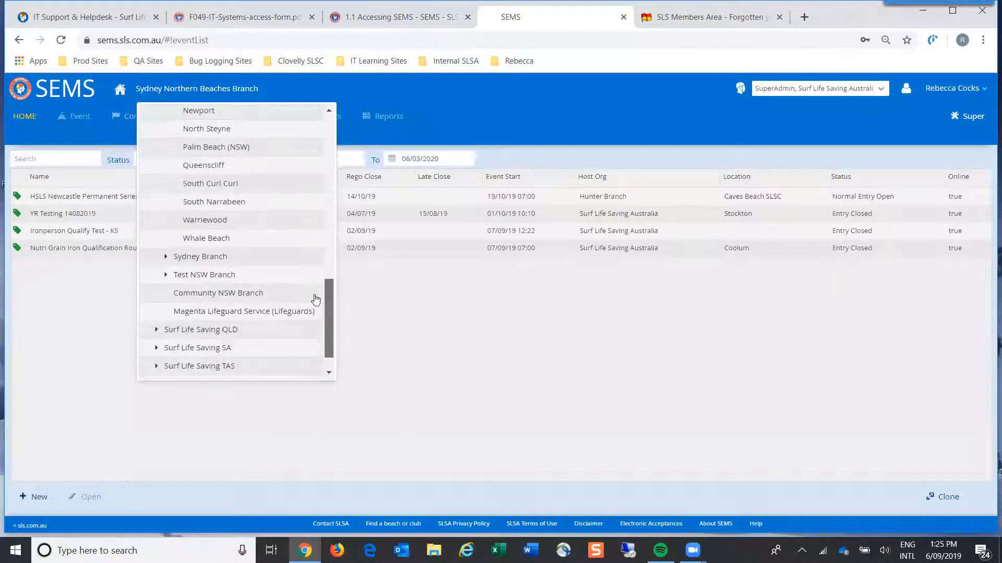
left_click(170, 257)
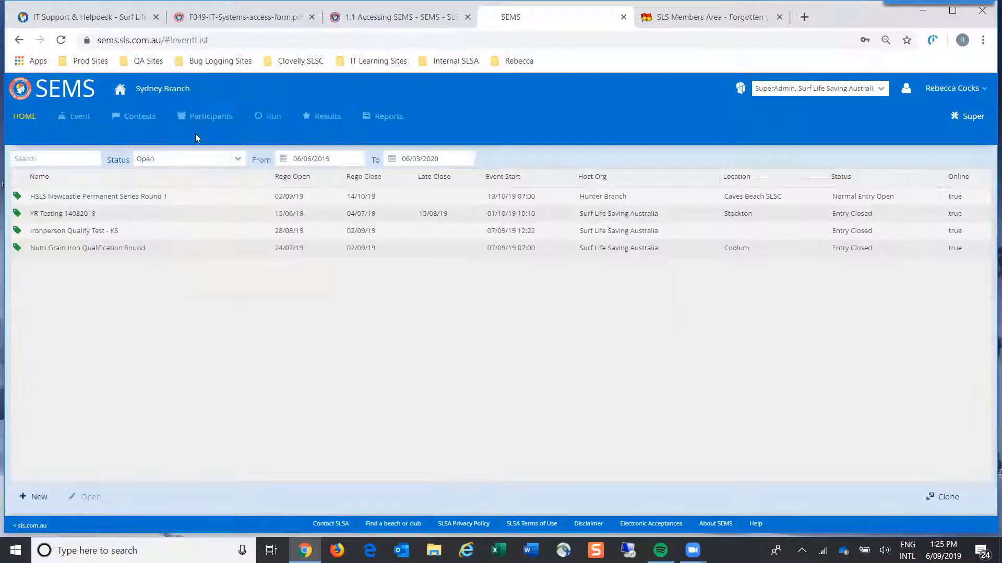
left_click(145, 96)
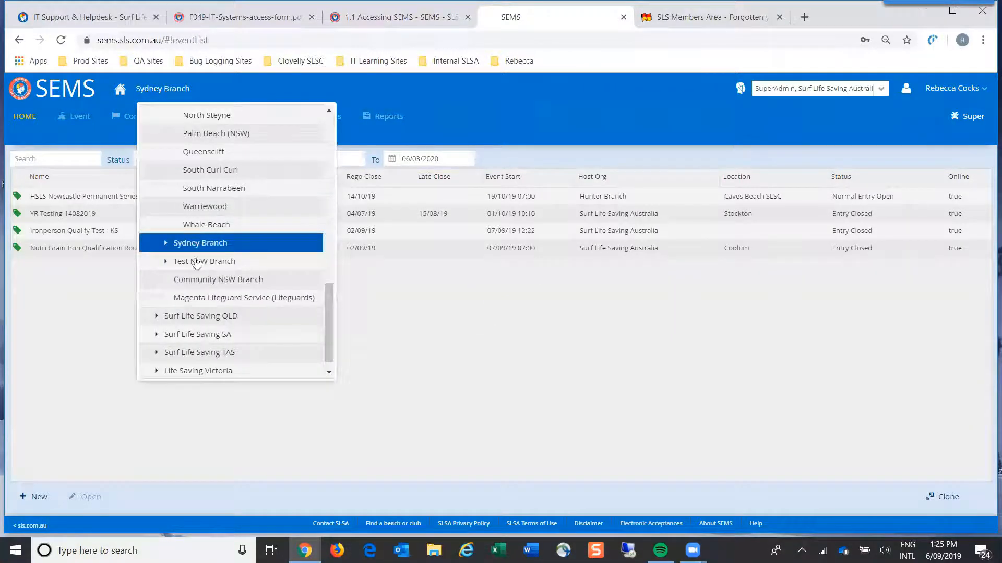
left_click(165, 243)
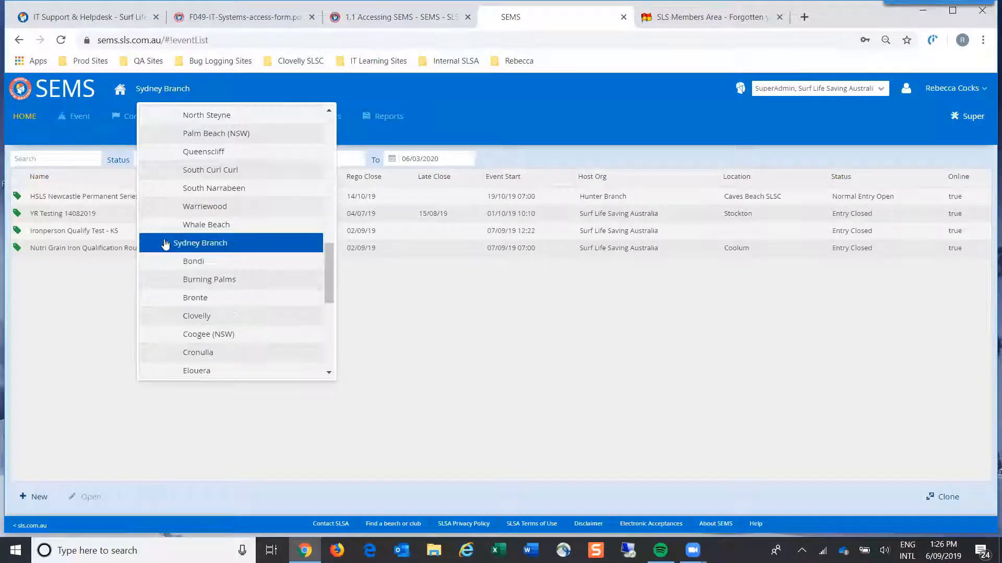
left_click(199, 317)
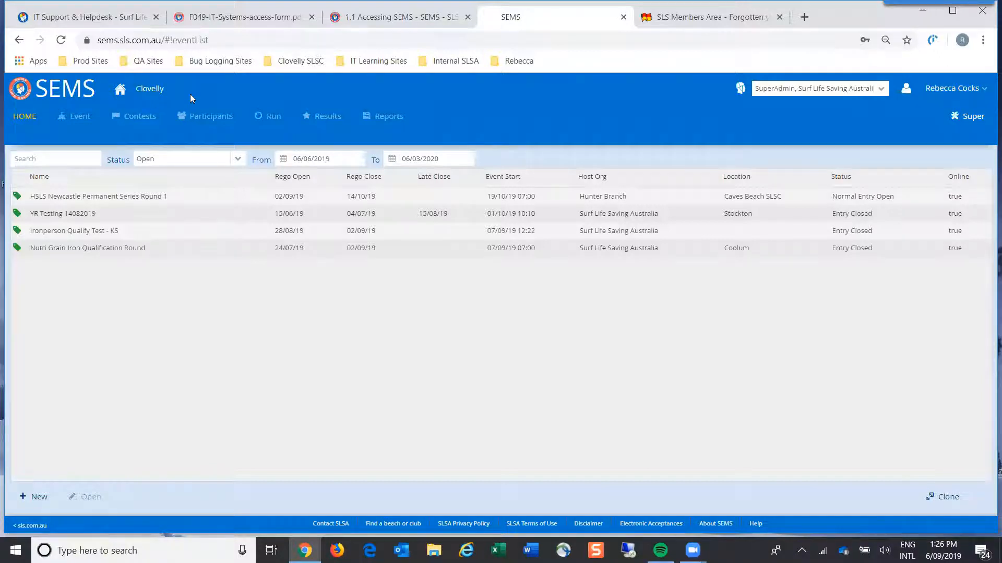
Open the Open Male Ironperson - Sun contest in the Ironperson Qualify Test - KS event and display its entrants.
left_click(79, 231)
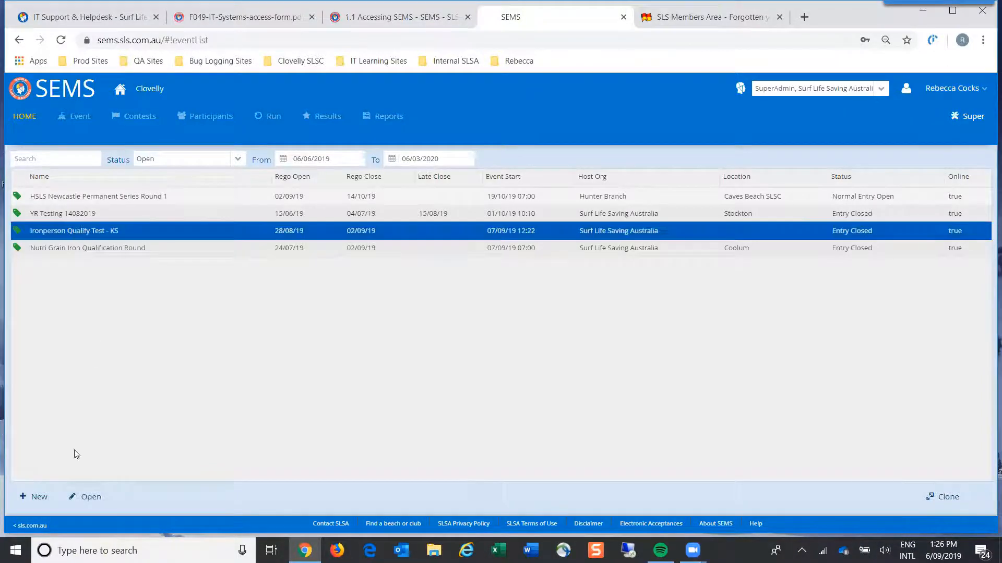
left_click(89, 498)
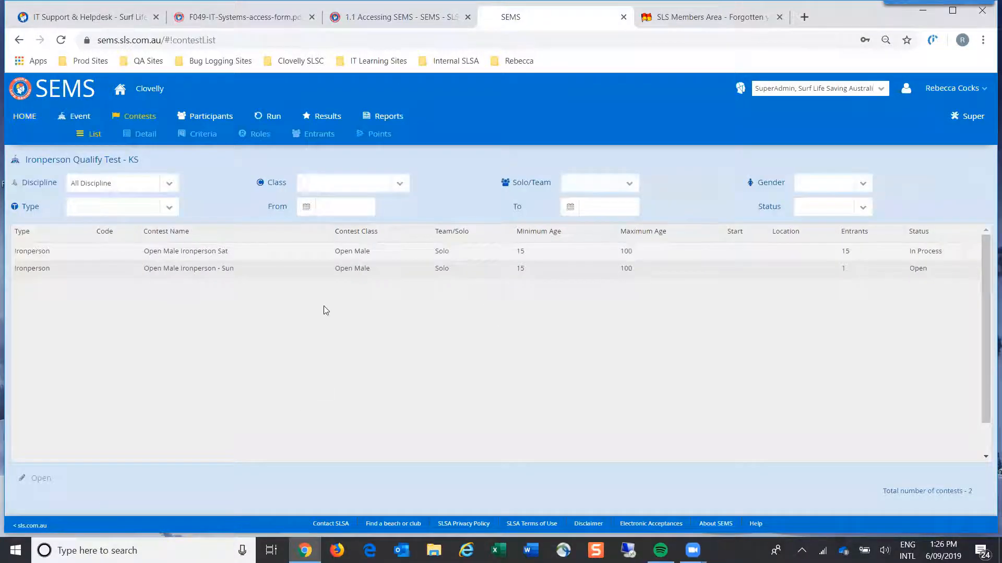
left_click(191, 268)
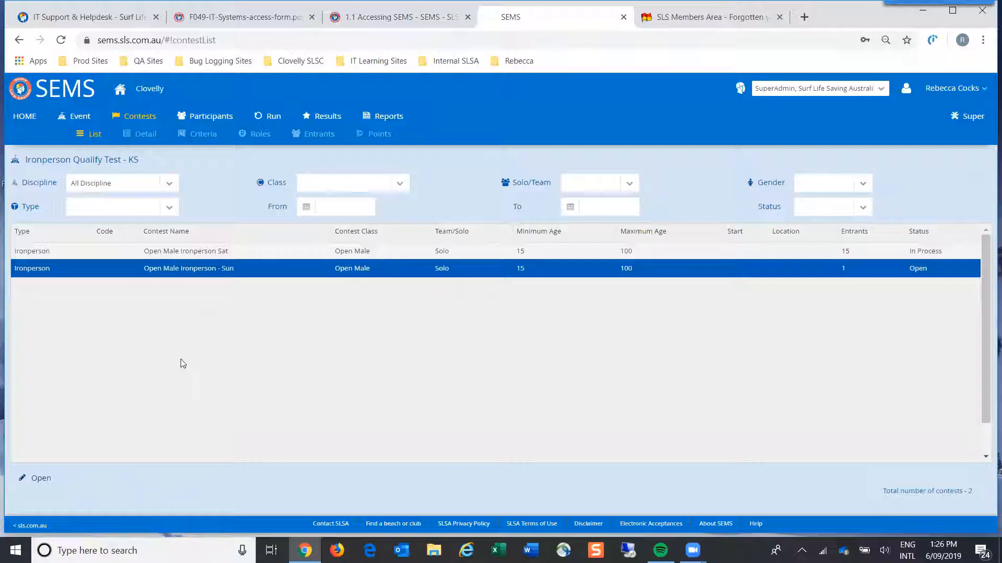
left_click(42, 479)
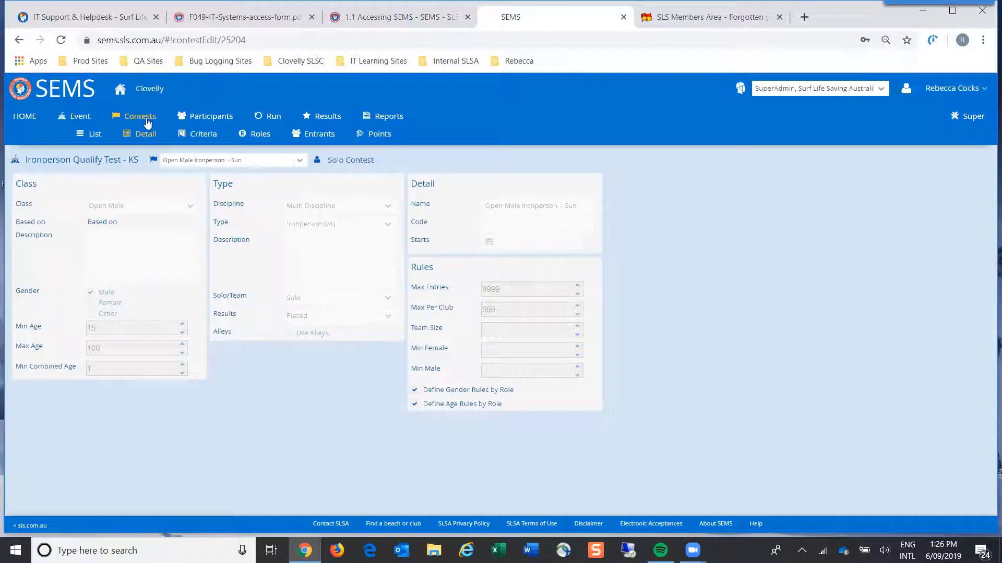
left_click(325, 135)
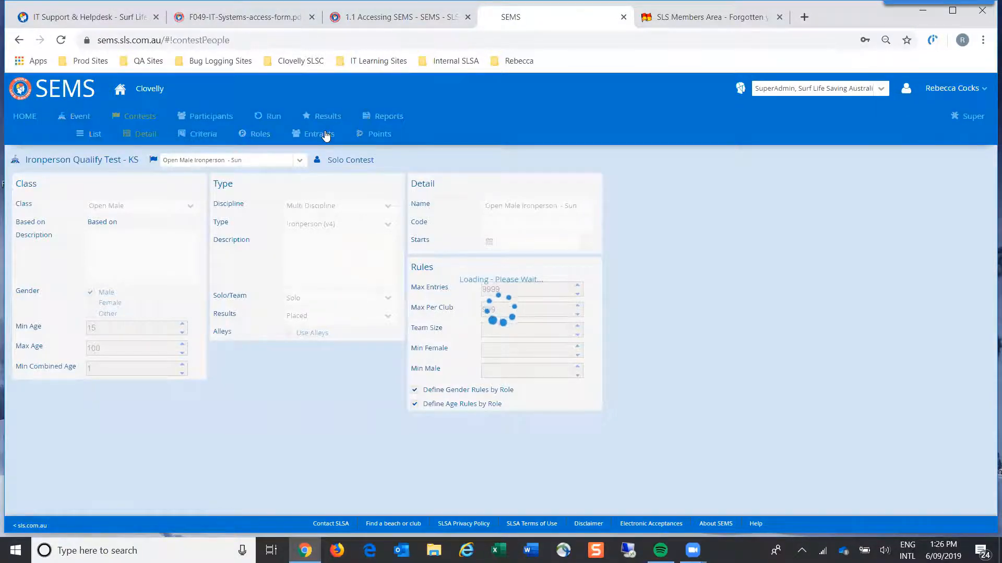
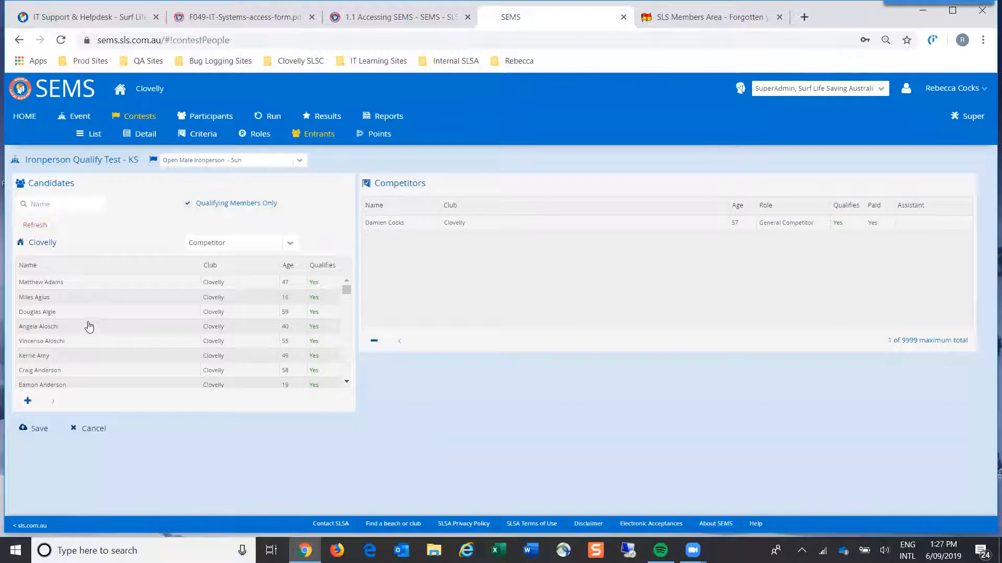
Add the 19-year-old Clovelly candidate to the contest as a competitor.
scroll(98, 310, "down", 3)
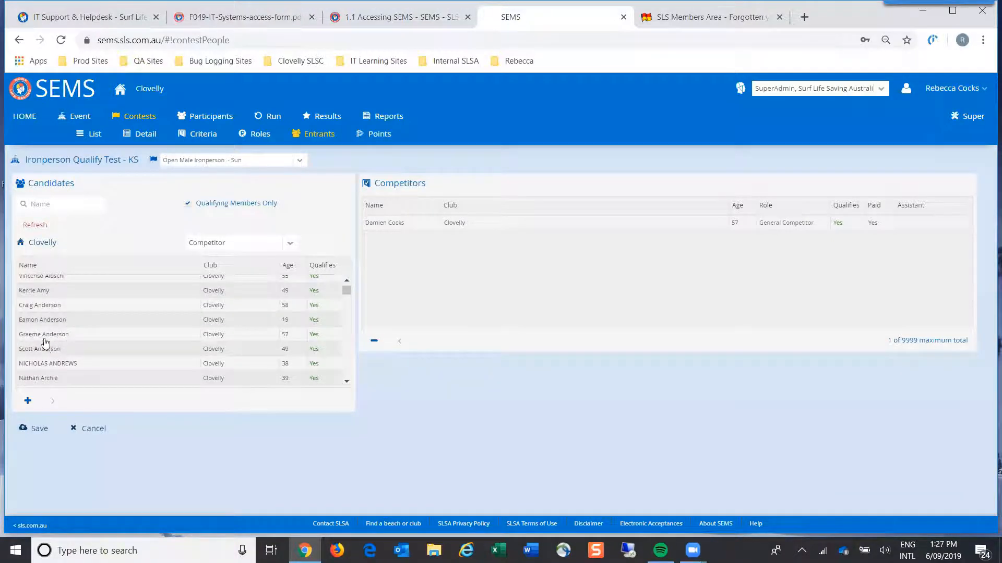
left_click(43, 321)
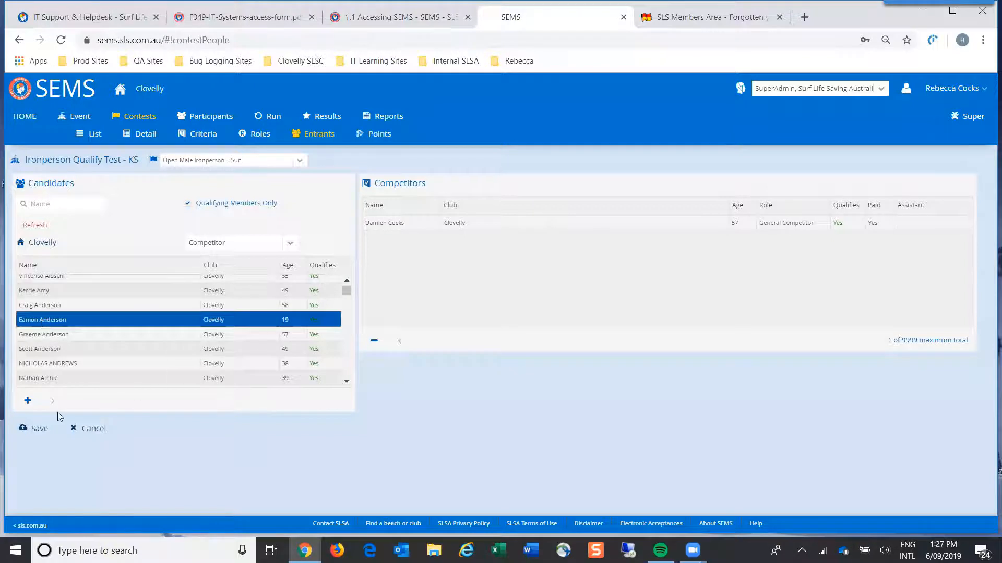
left_click(28, 401)
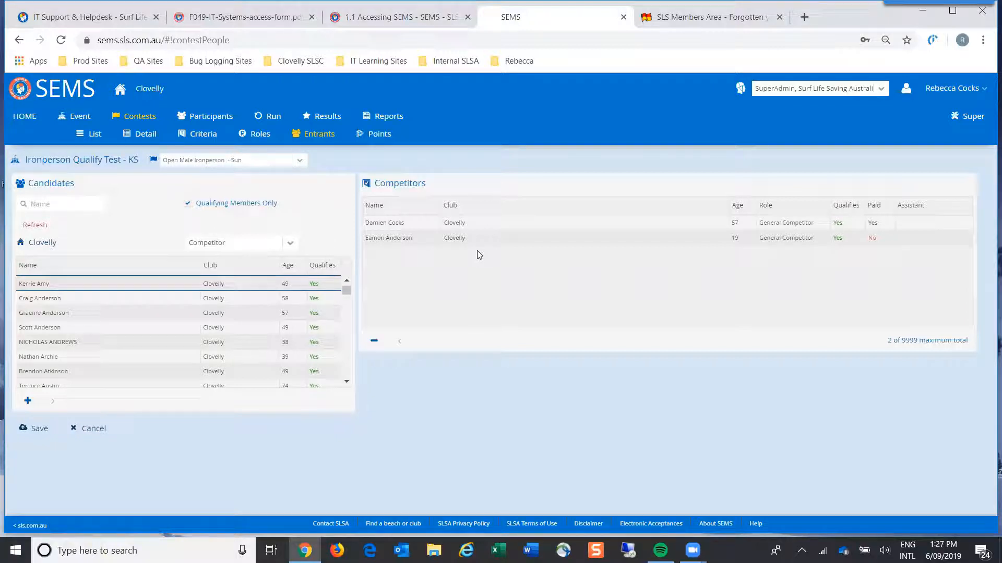
Assign the 16-year-old Clovelly candidate as assistant to the newly added competitor, with the Ironperson Handler role.
left_click(487, 241)
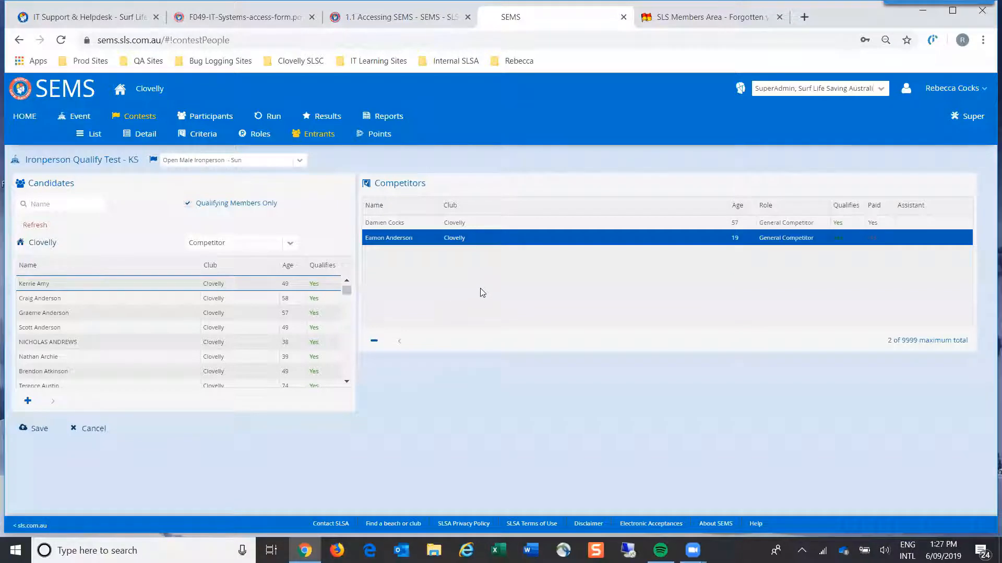
left_click(289, 245)
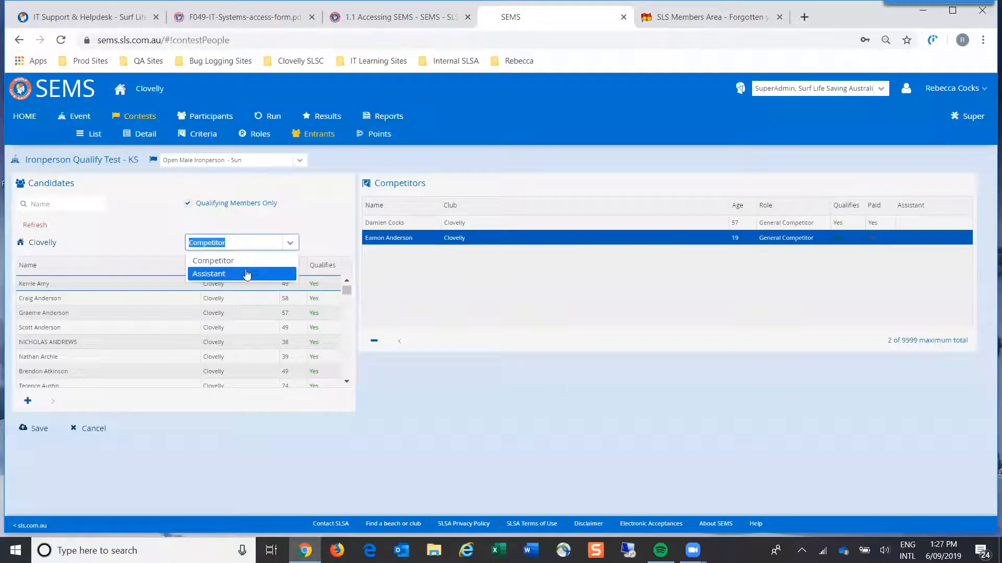
left_click(247, 274)
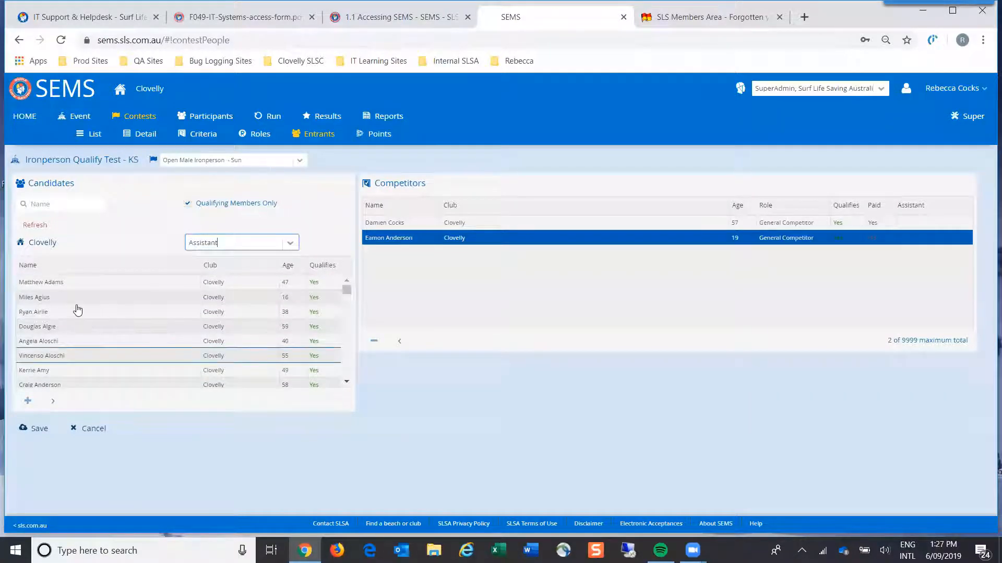
left_click(49, 298)
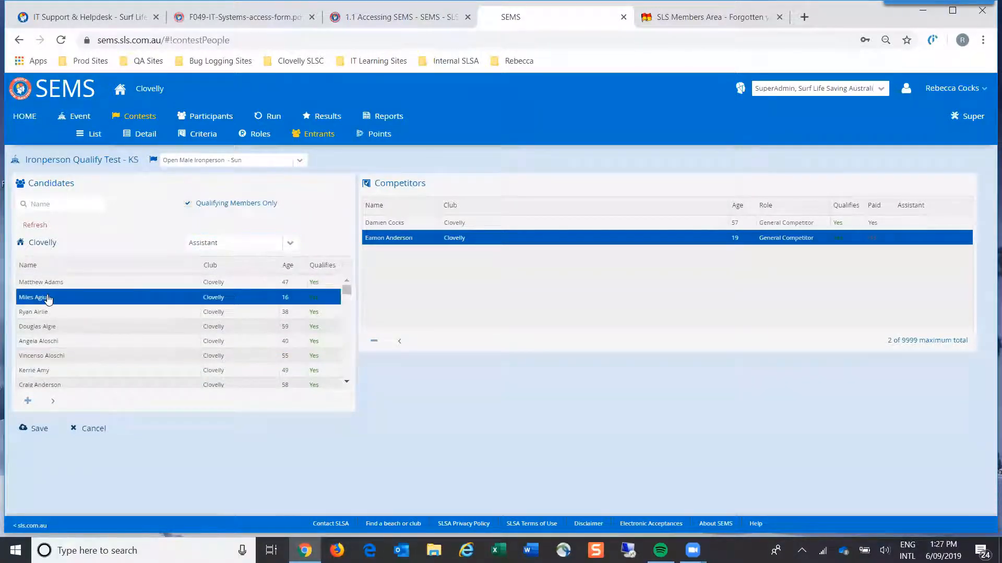
left_click(53, 400)
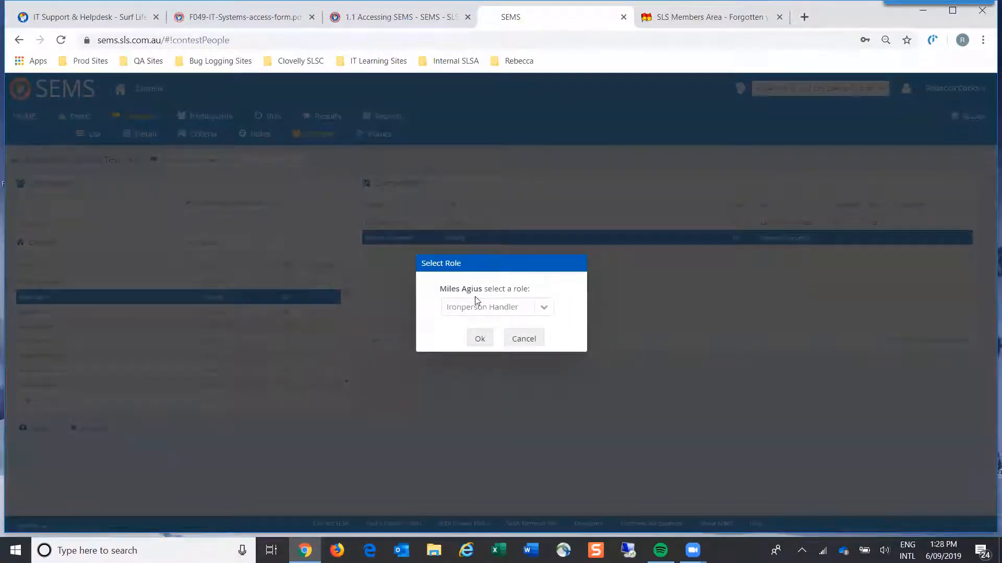
left_click(480, 338)
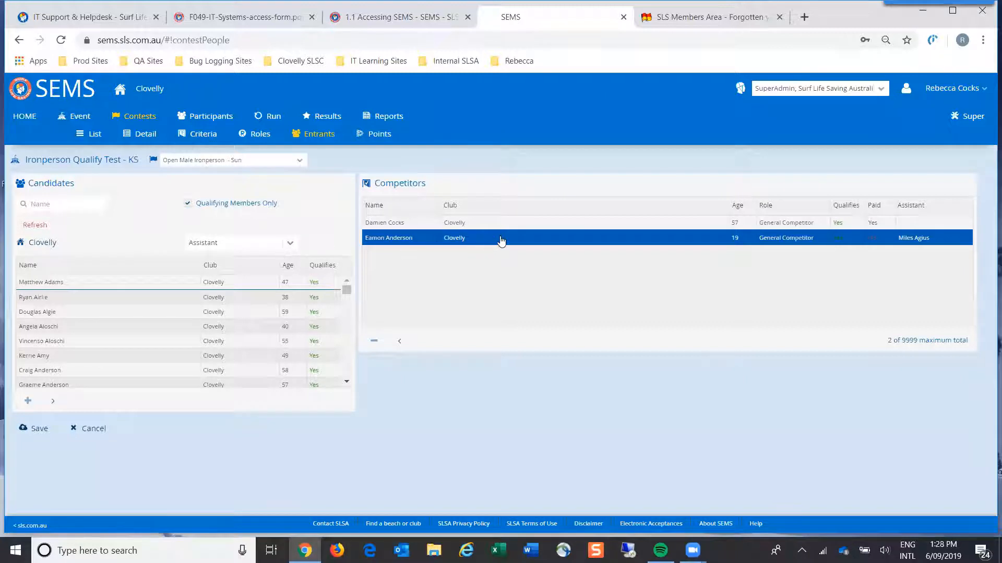
Keep the candidate type as Assistant and save the contest entrants.
left_click(291, 244)
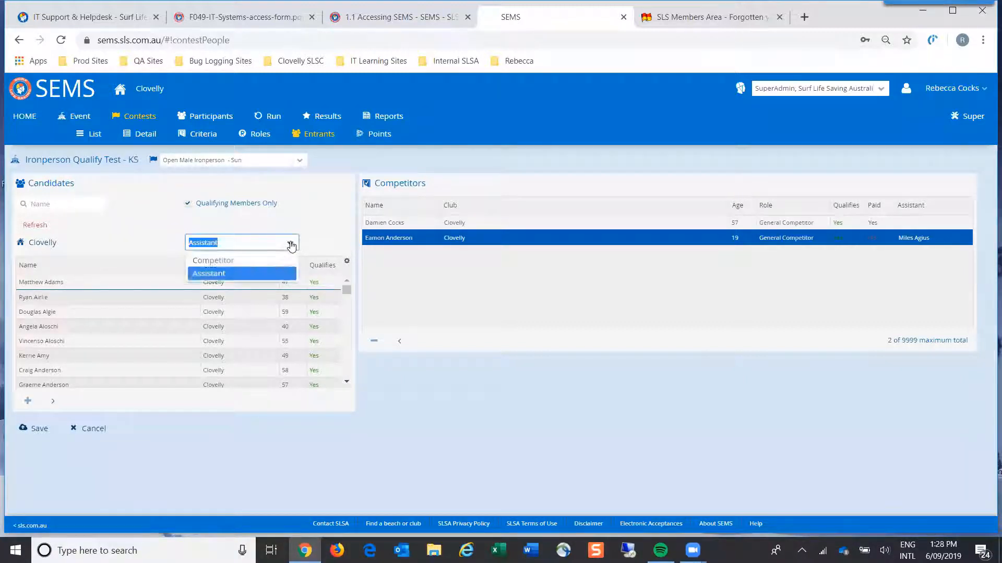
left_click(257, 273)
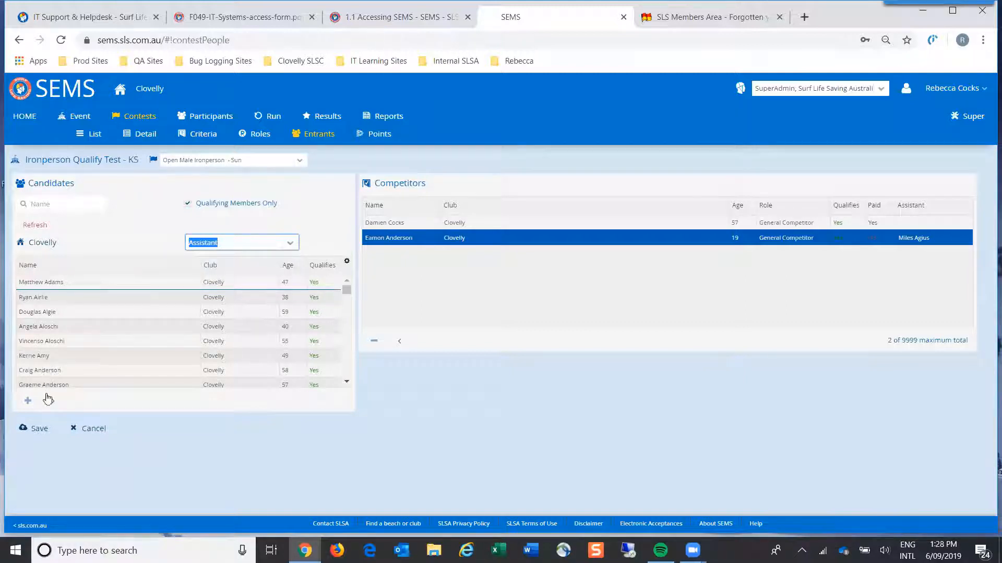
left_click(36, 431)
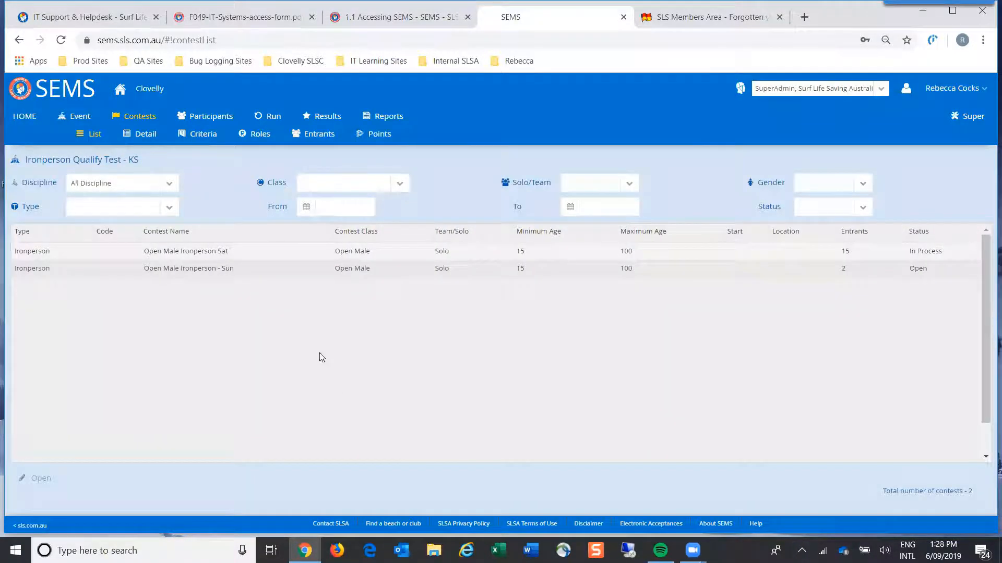
Reopen the Open Male Ironperson - Sun contest and display its saved entrants.
left_click(200, 270)
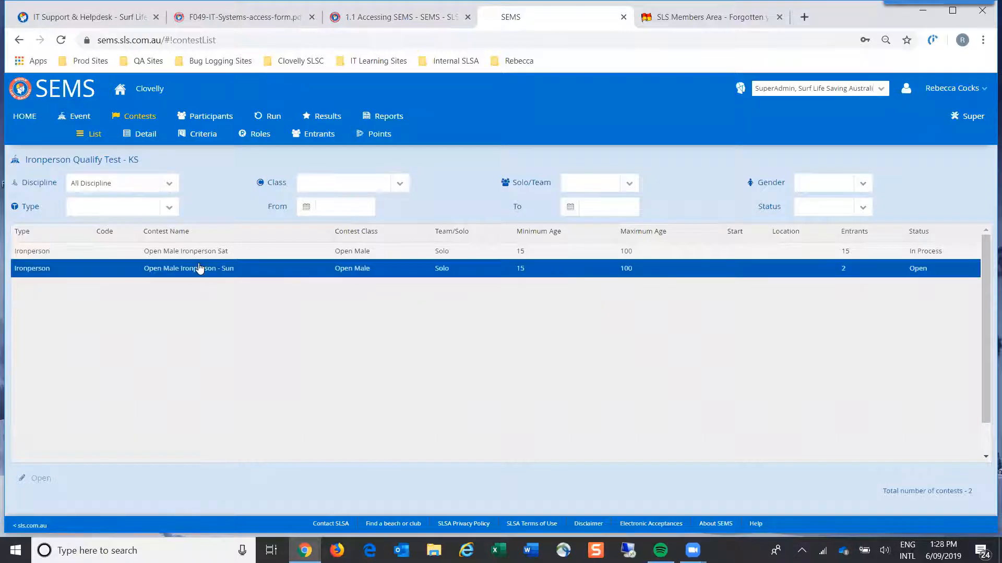
left_click(43, 480)
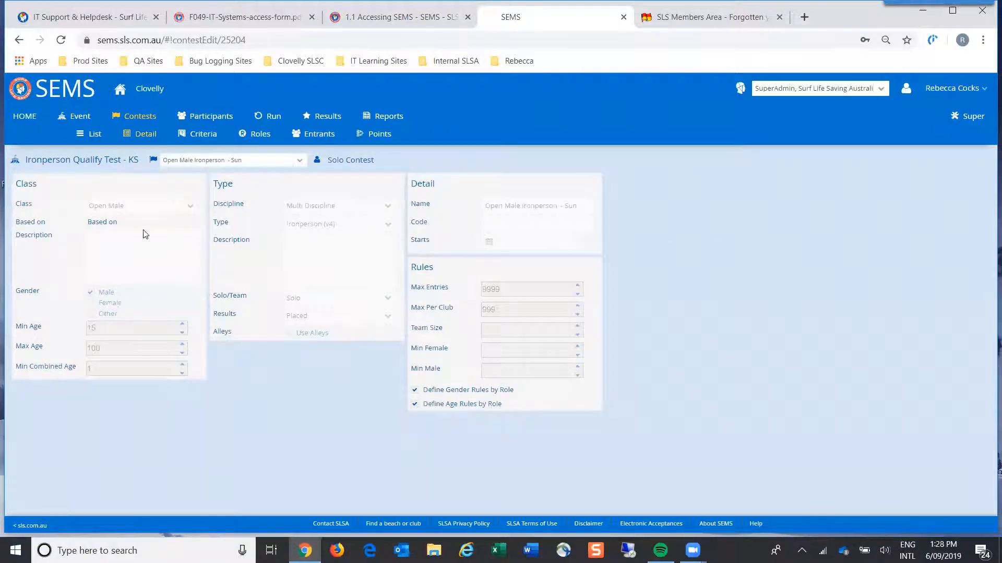
left_click(321, 135)
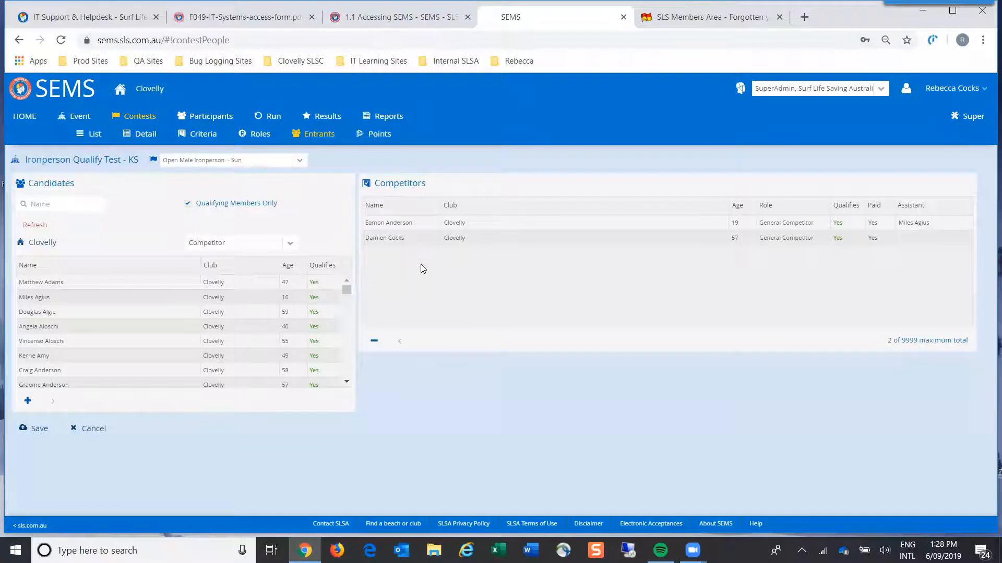
Search the Clovelly candidates by one first name, replace it with a different first name, and review the matching members.
left_click(64, 204)
type("pat")
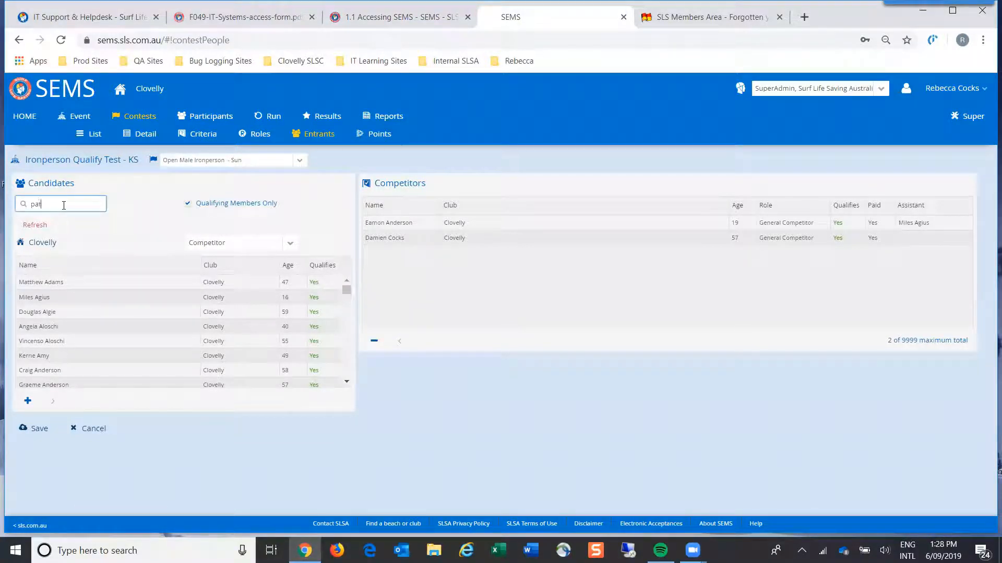
type("rick")
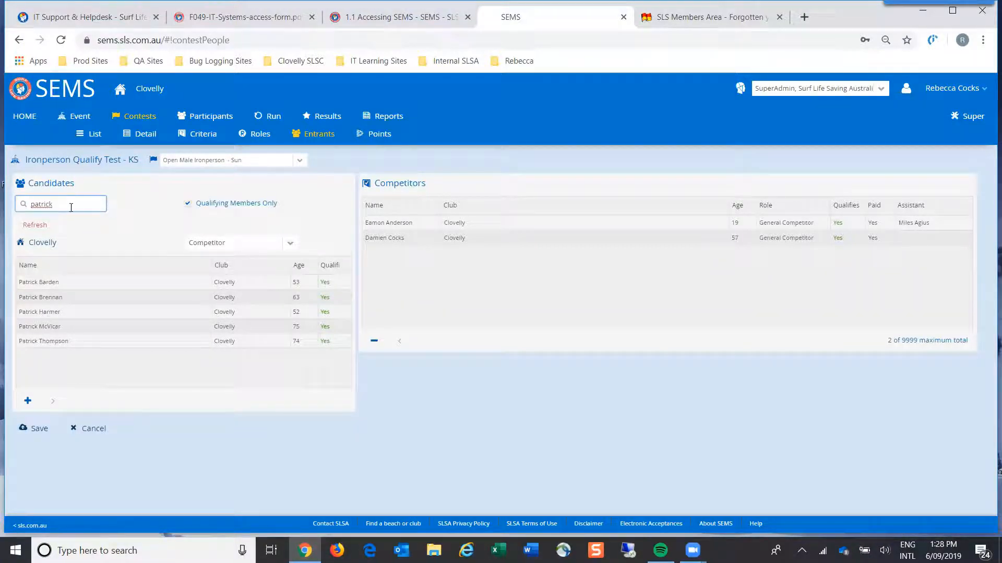
double_click(34, 207)
type("m")
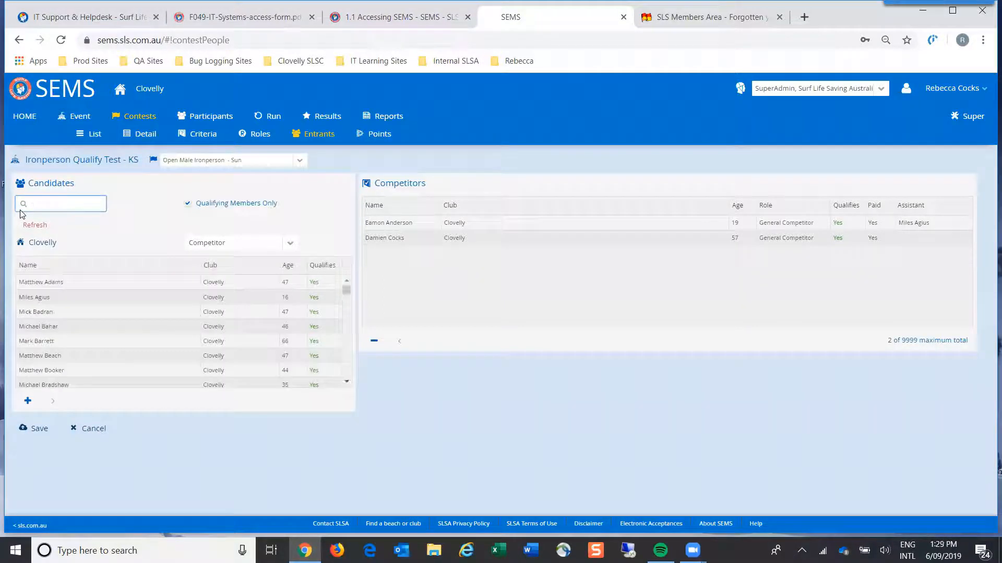
type("thomas")
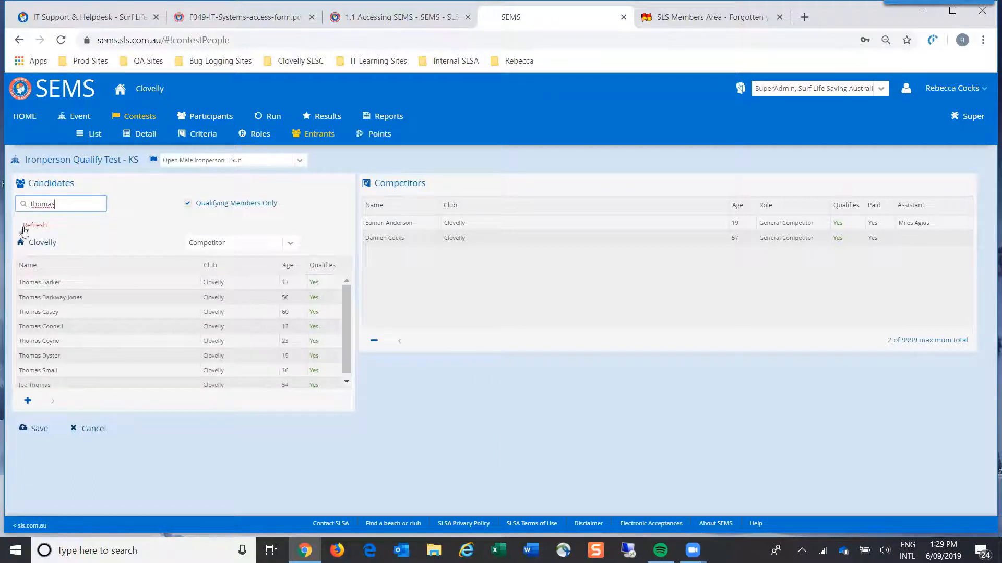
scroll(65, 309, "down", 1)
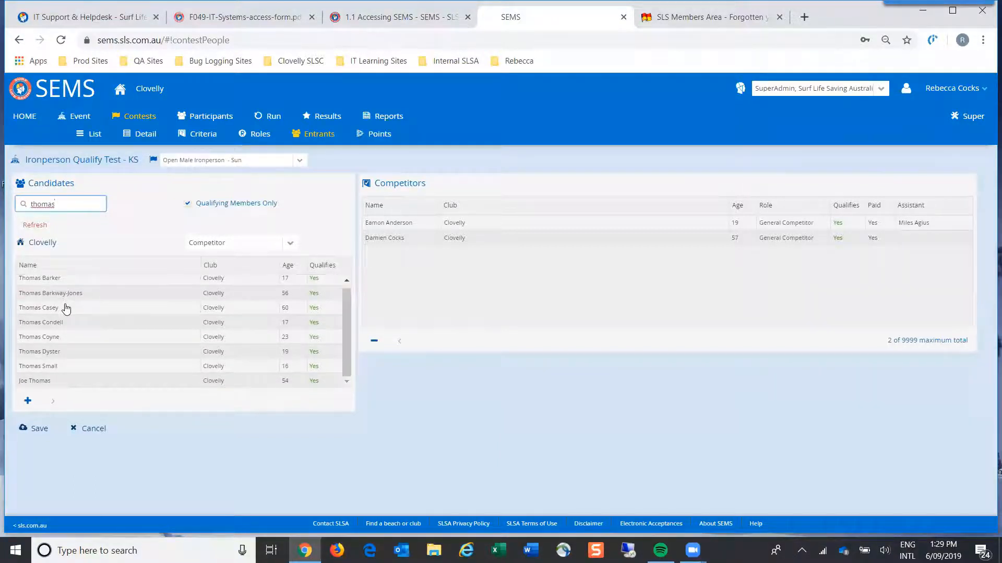
scroll(65, 308, "up", 1)
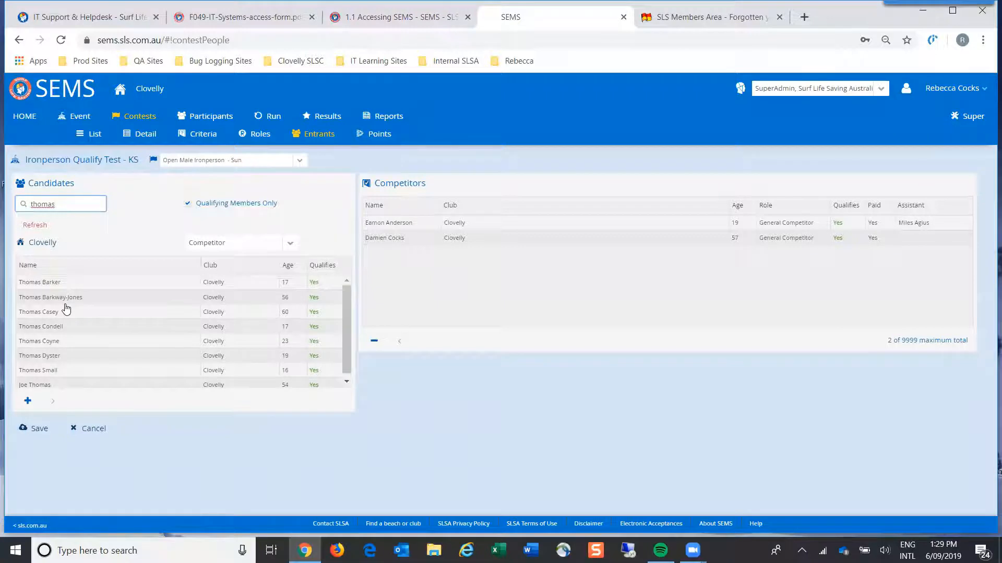
scroll(66, 309, "down", 1)
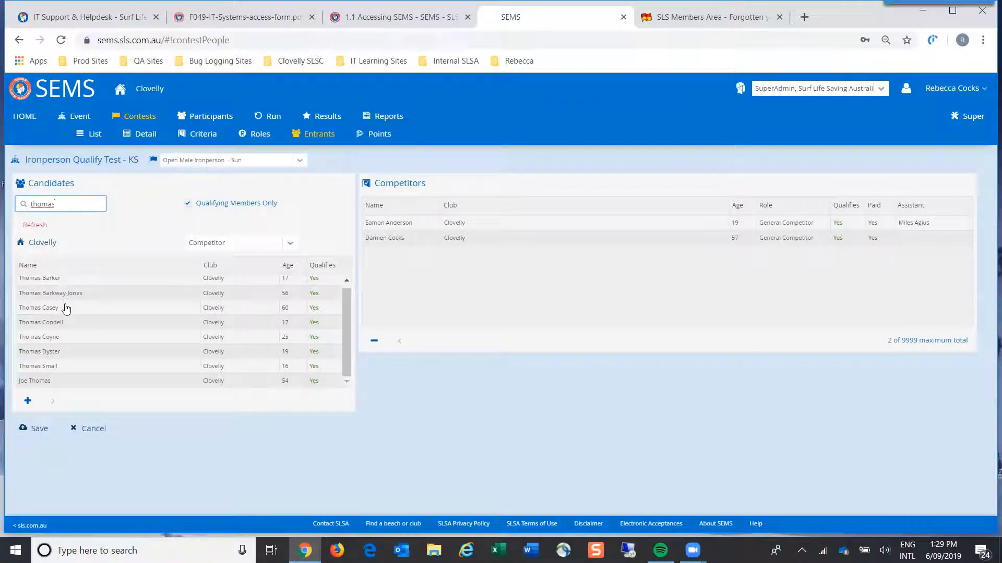
Turn off the Qualifying Members Only filter and review the name matches including non-qualifying members.
left_click(188, 206)
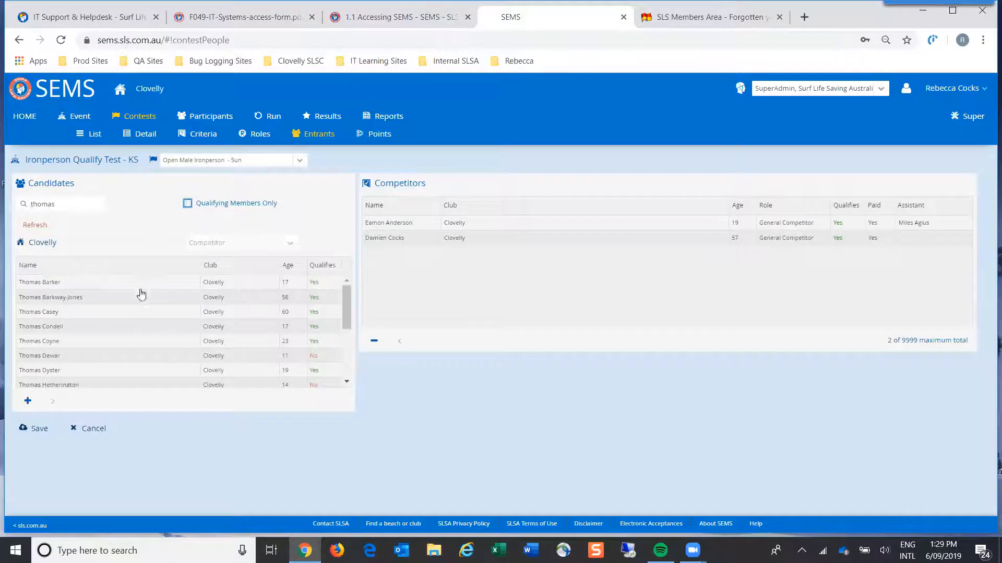
scroll(141, 295, "down", 3)
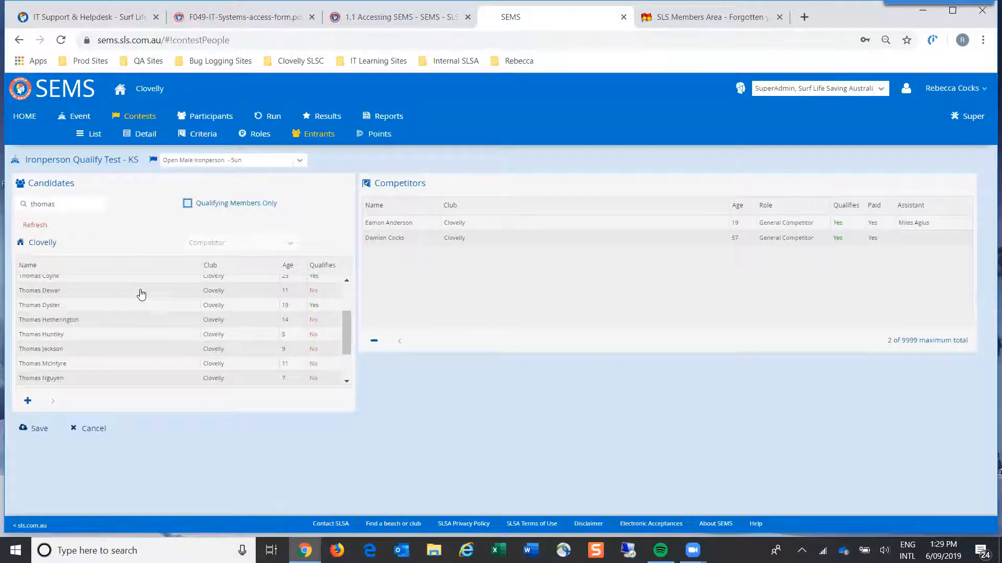
scroll(141, 294, "down", 3)
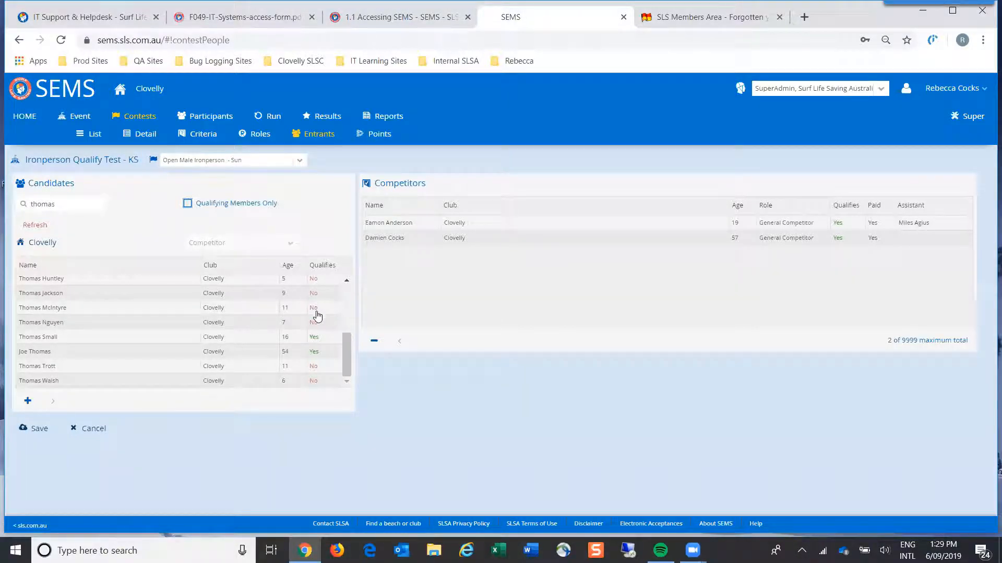
Try to narrow the candidate search by adding a surname initial to the first name.
left_click(68, 204)
double_click(69, 206)
key("BackSpace")
type("thomas t")
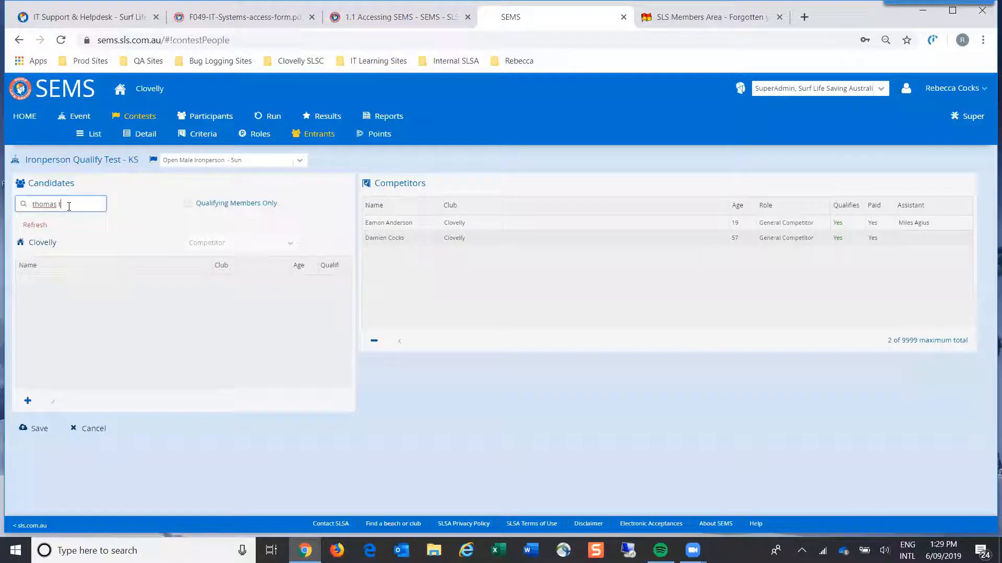
key("BackSpace")
key("BackSpace")
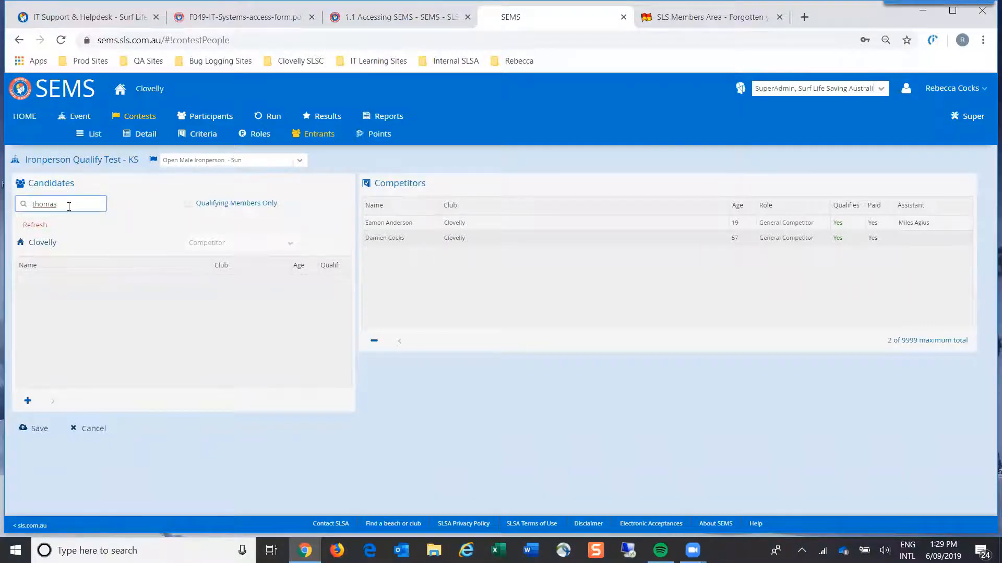
left_click(65, 284)
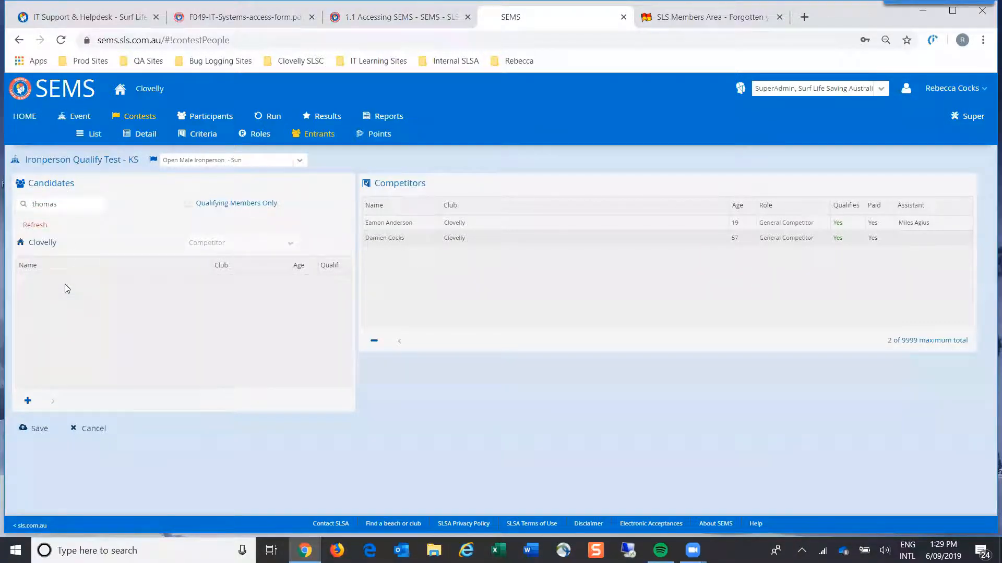
Clear the candidate name search so all Clovelly members are listed.
left_click(76, 206)
left_click(34, 225)
double_click(19, 207)
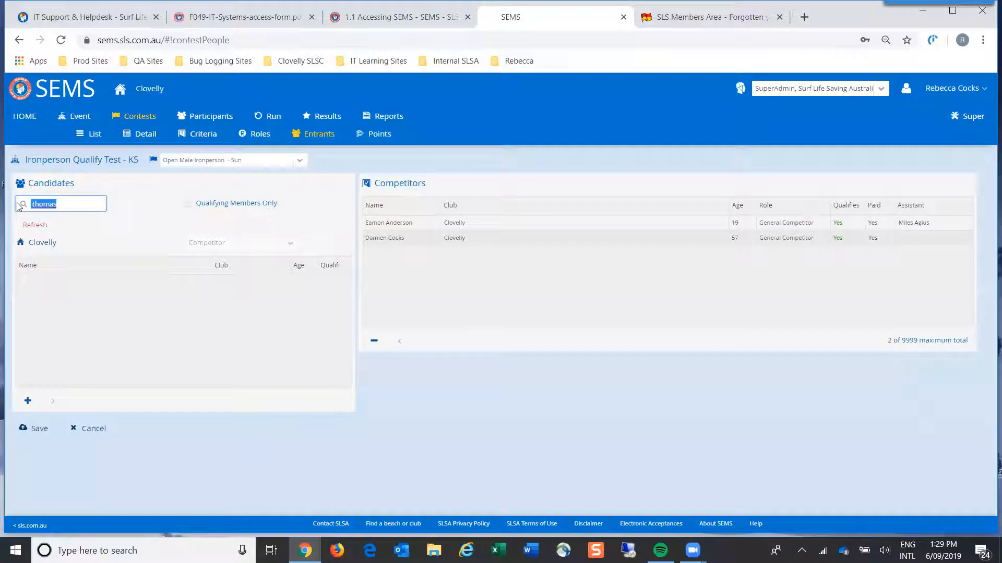
key("BackSpace")
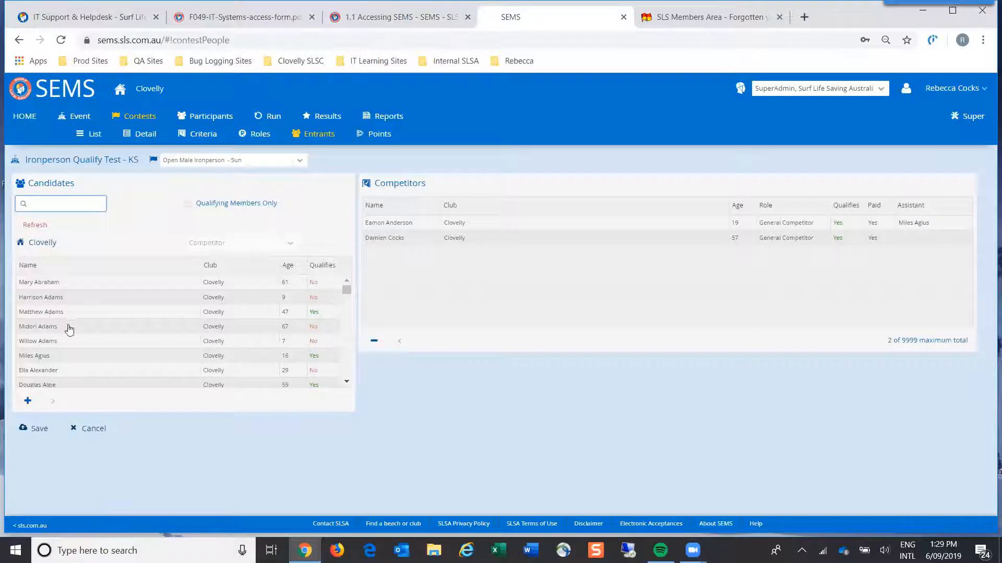
Browse the full candidate list and inspect the membership, age, gender and event criteria of the non-qualifying 7-year-old member.
scroll(106, 345, "down", 3)
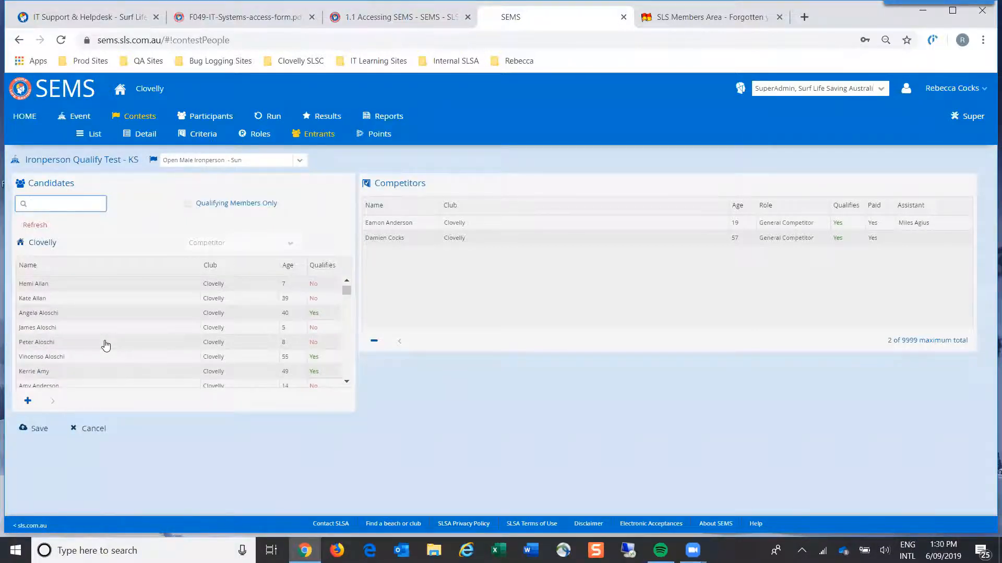
scroll(106, 345, "down", 2)
scroll(106, 345, "down", 3)
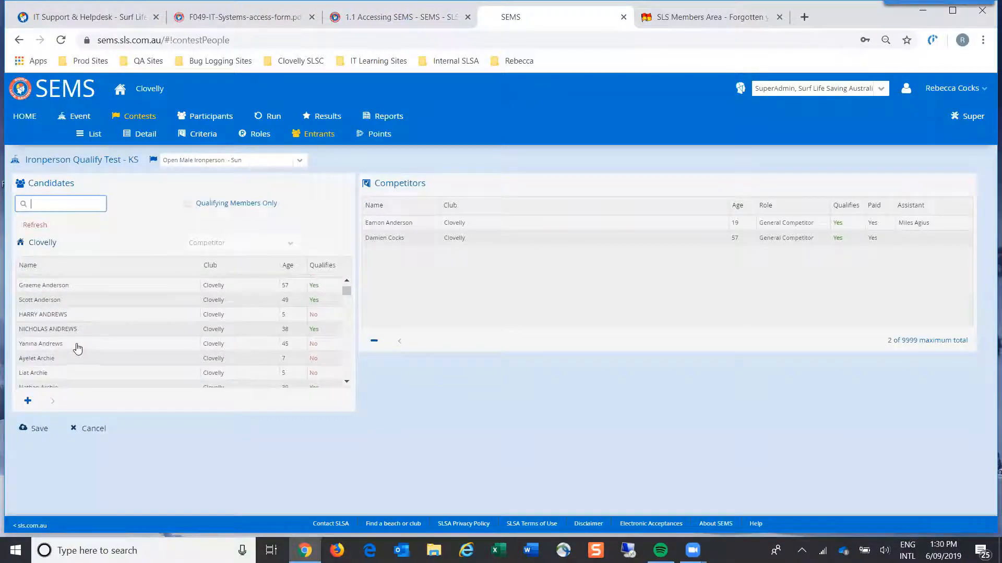
left_click(313, 347)
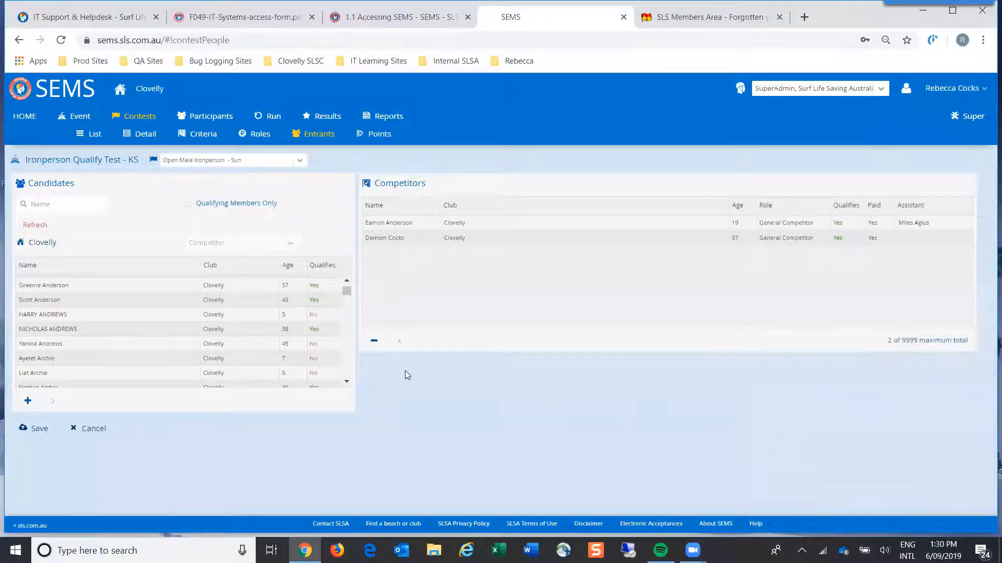
mouse_move(315, 362)
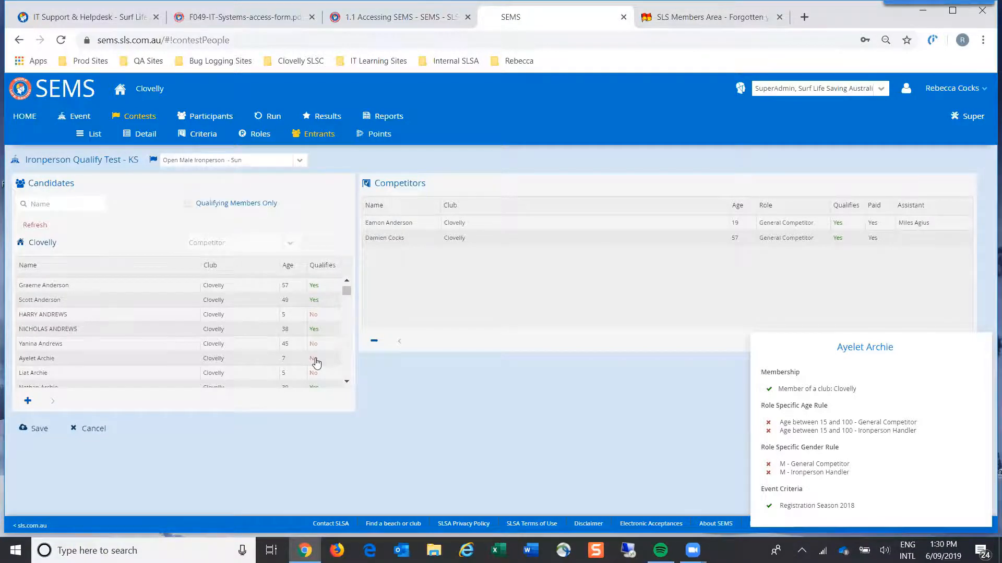
scroll(240, 318, "down", 1)
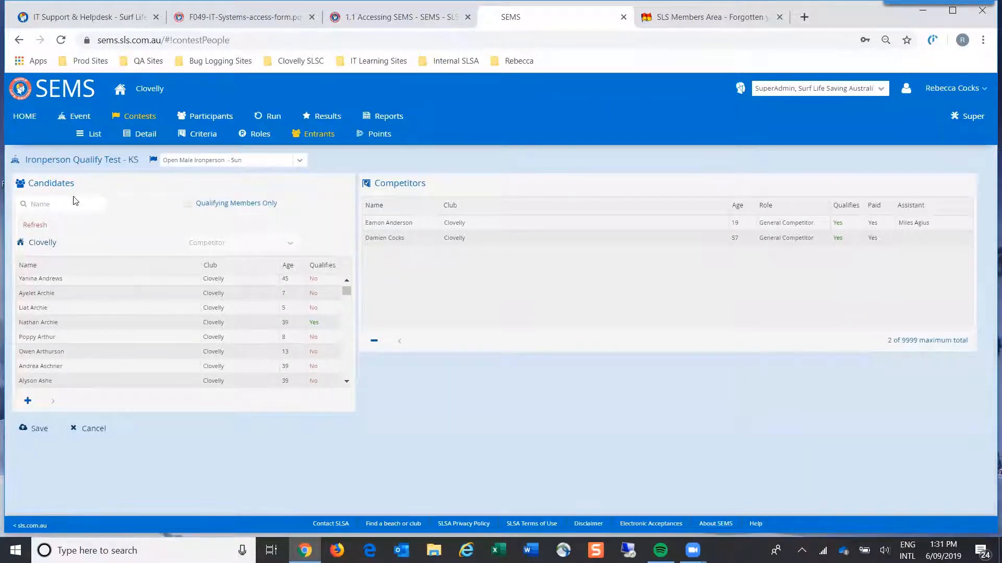
Turn the Qualifying Members Only filter on and off again to compare the Clovelly candidate lists.
left_click(187, 203)
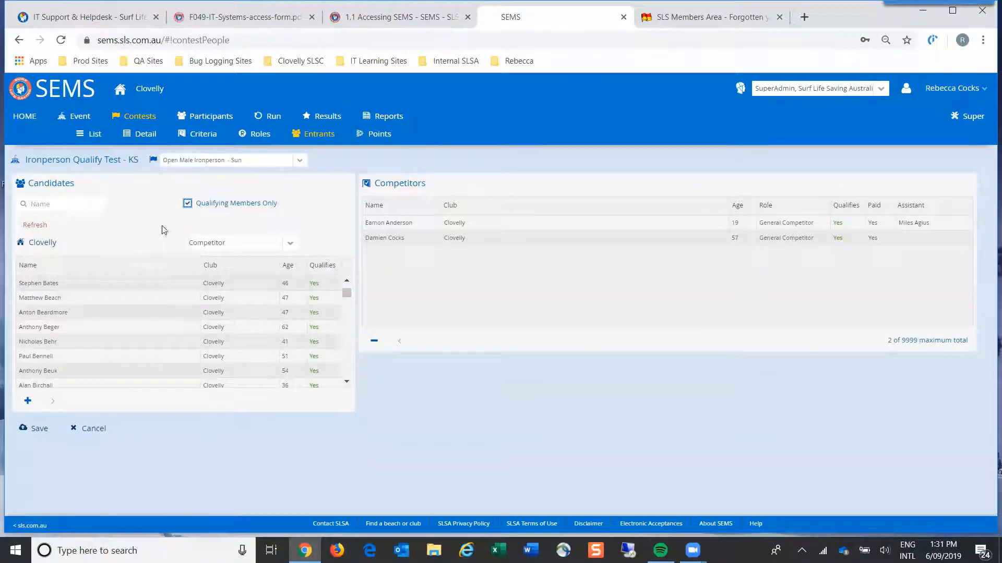
left_click(188, 203)
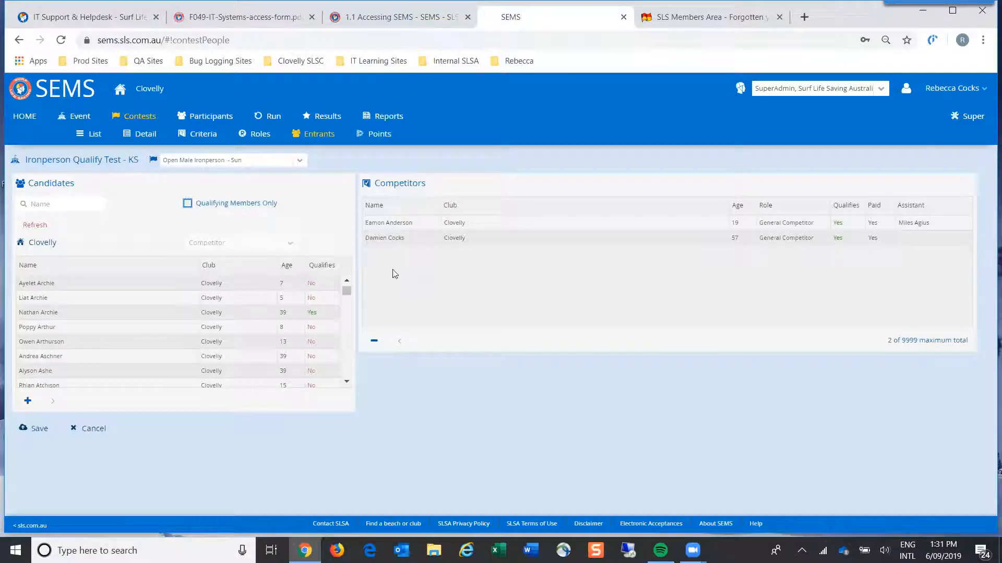
Examine each Clovelly participant's contest entries and check which further contests the 57-year-old participant can be added to.
left_click(211, 116)
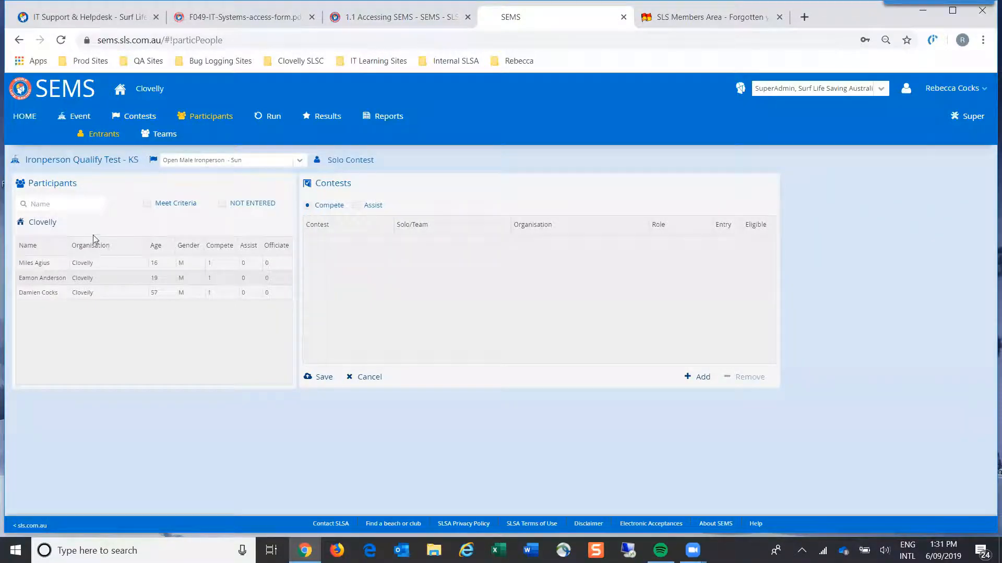
left_click(59, 266)
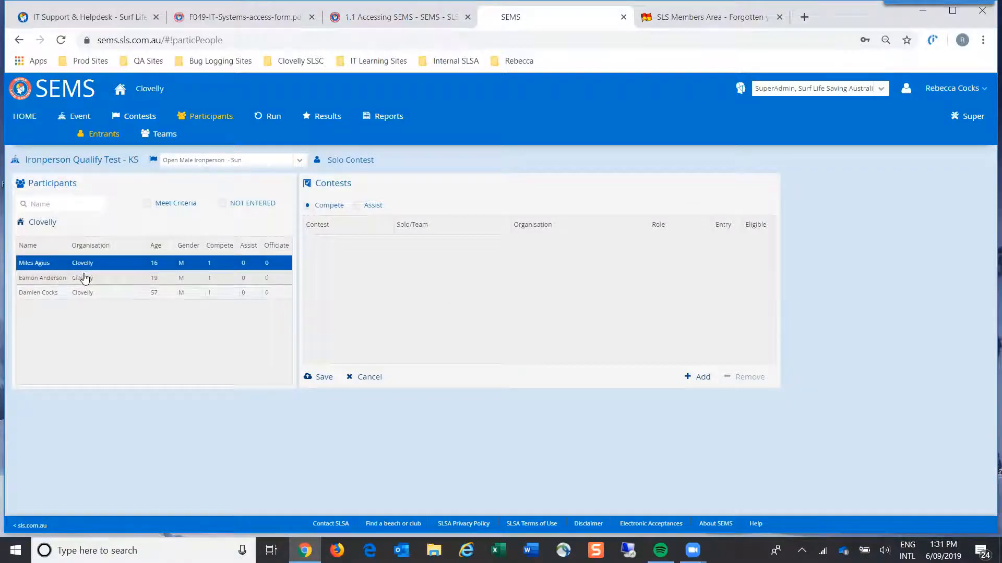
left_click(83, 278)
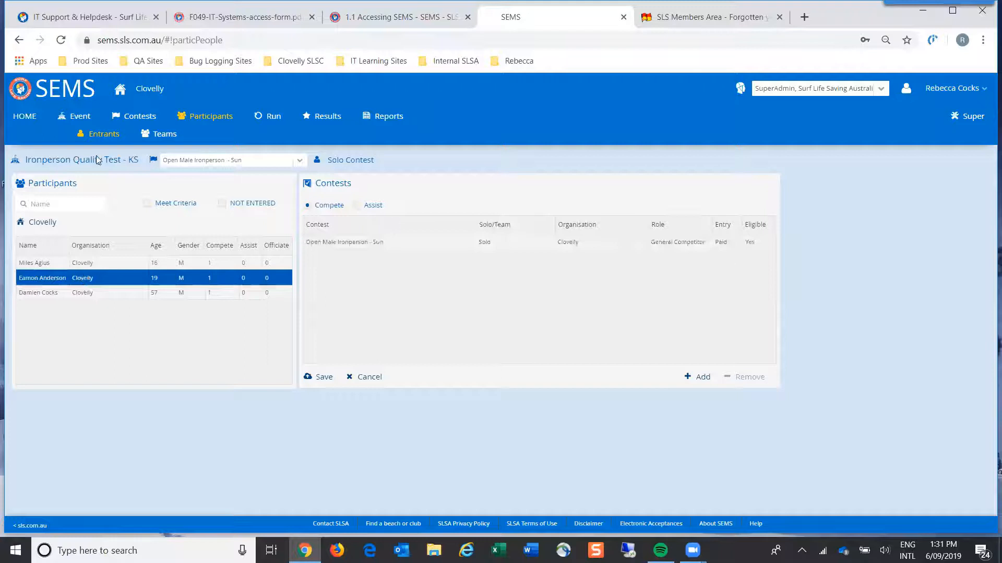
left_click(97, 291)
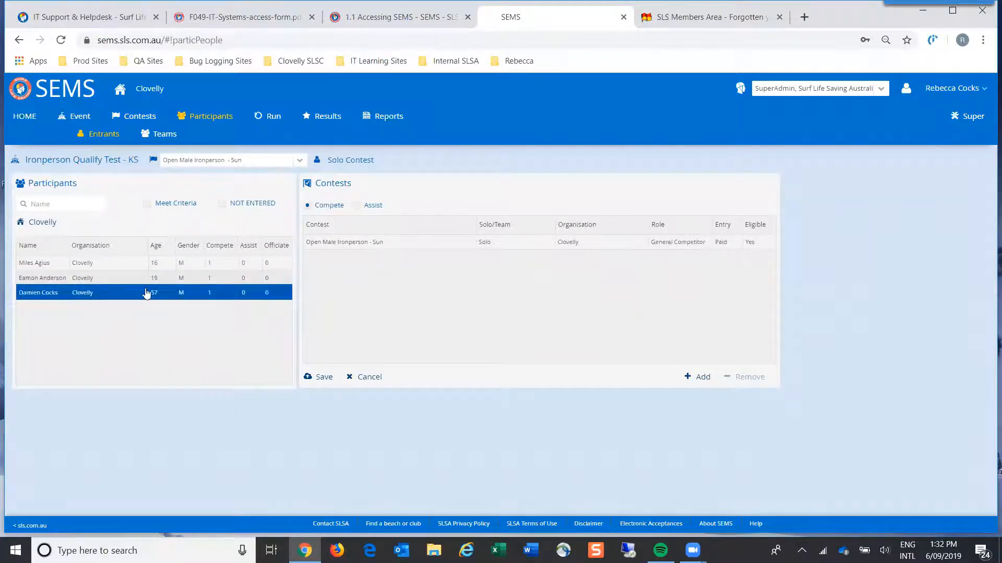
left_click(699, 380)
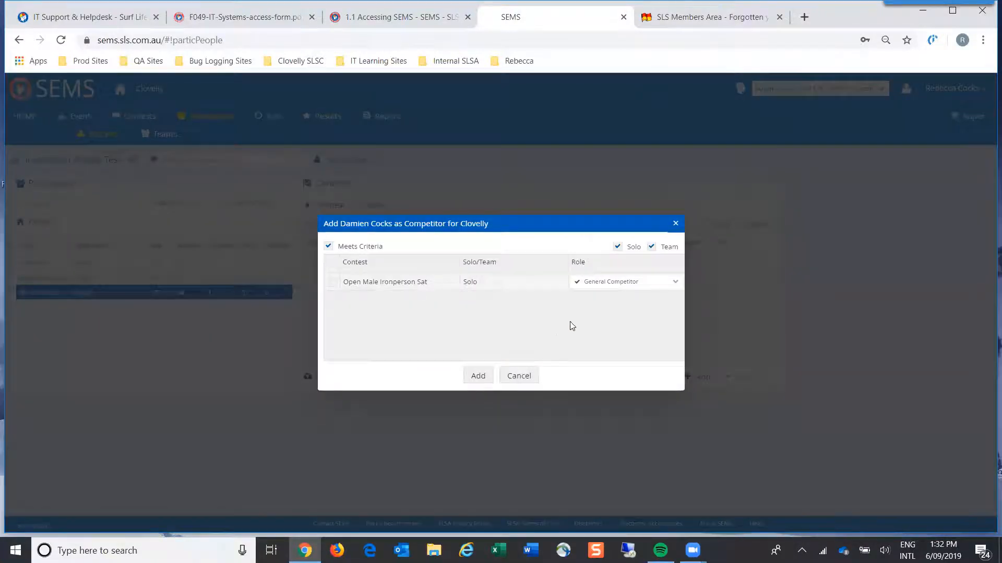
left_click(674, 224)
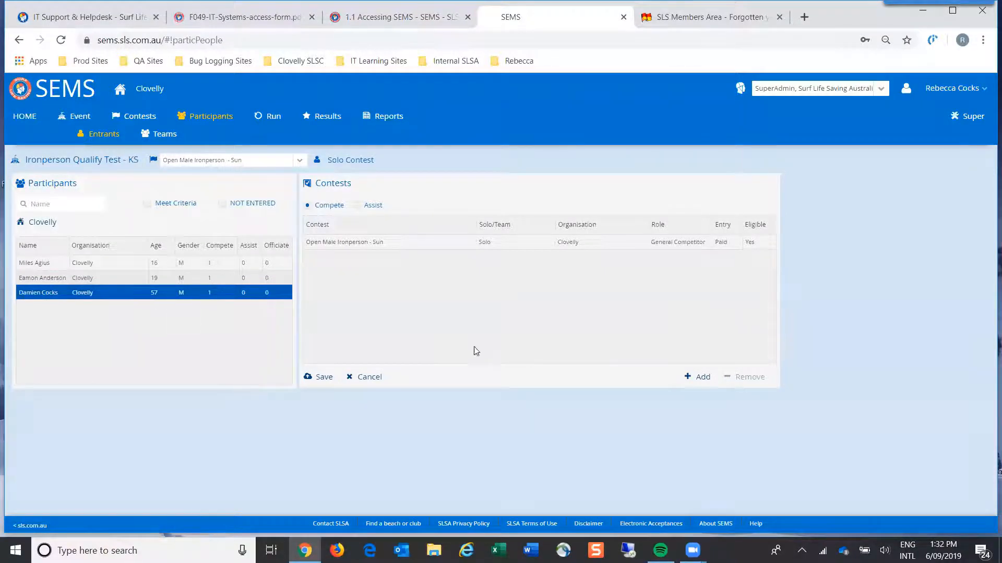
Withdraw the 57-year-old Clovelly participant from the Open Male Ironperson - Sun contest.
left_click(130, 293)
left_click(131, 294)
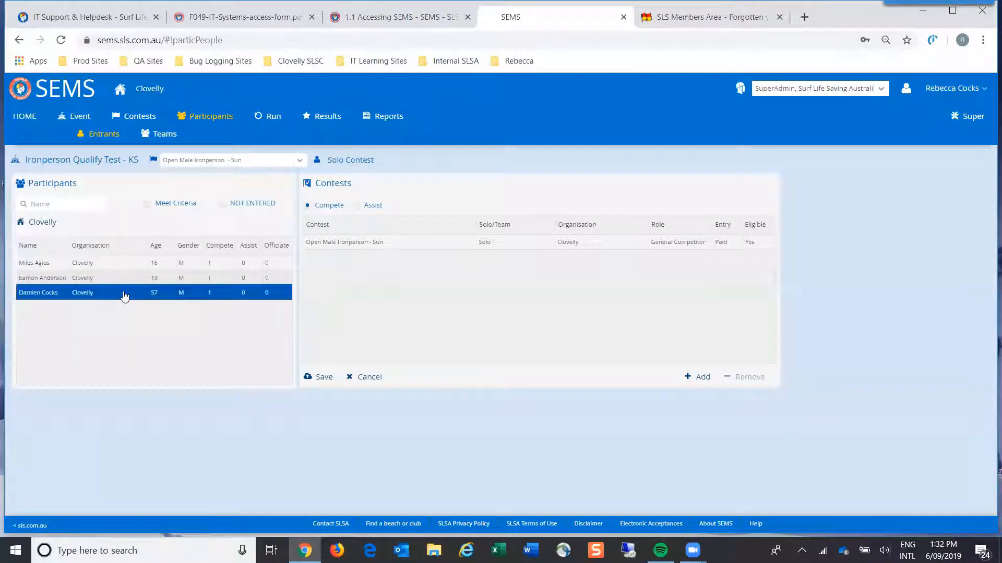
left_click(426, 243)
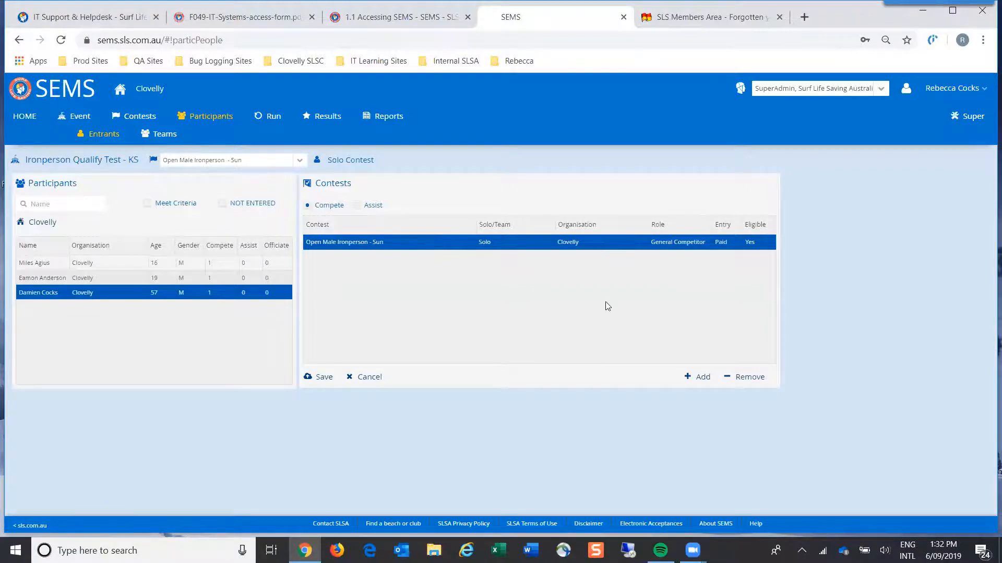
left_click(749, 378)
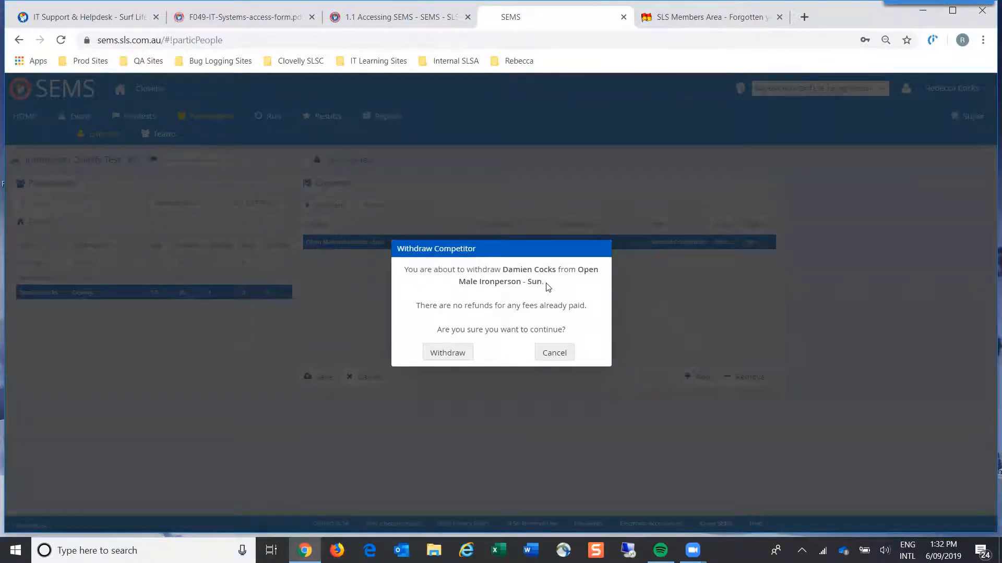
left_click(447, 352)
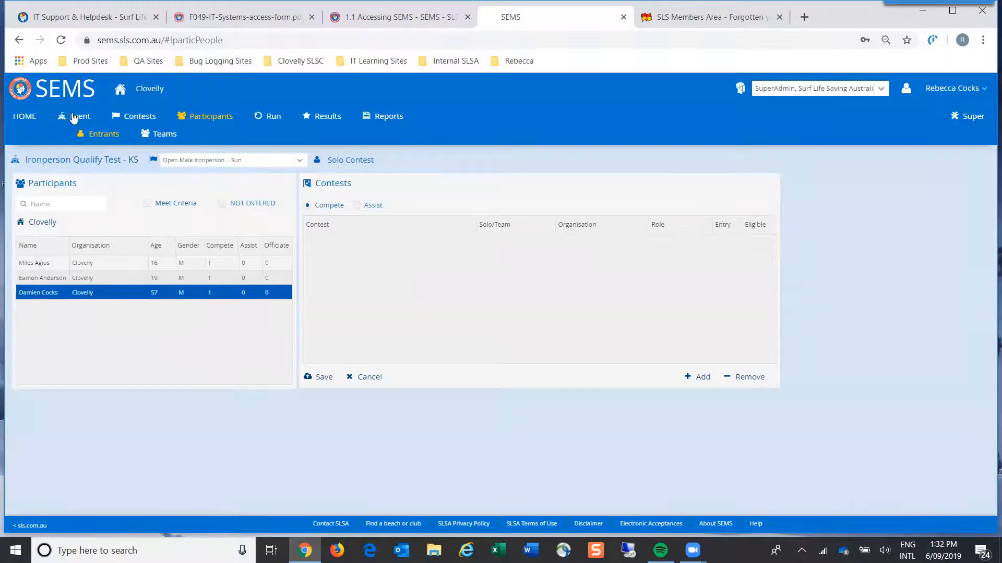
Return to the event list and open the YR Testing 14082019 event.
left_click(74, 119)
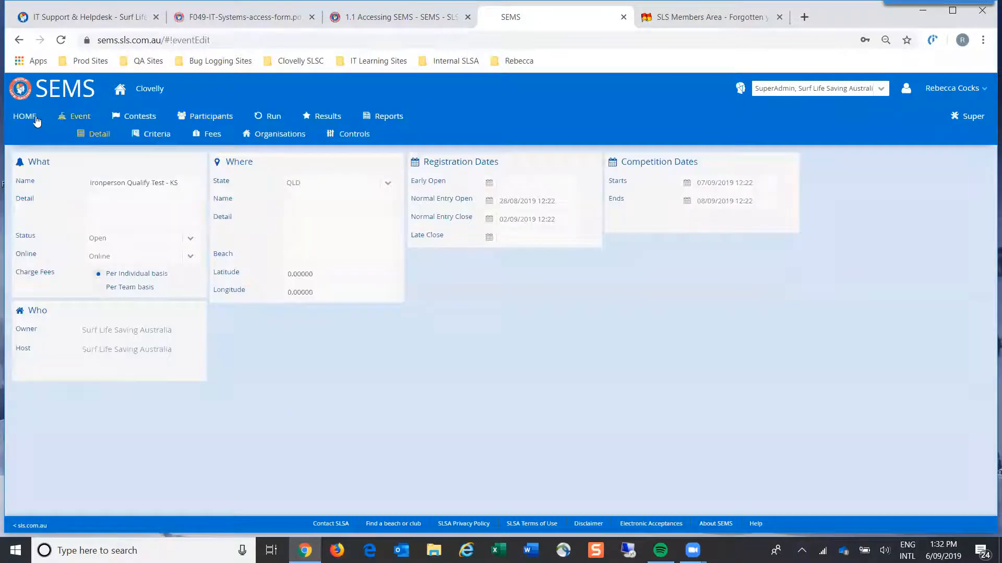
left_click(35, 117)
left_click(90, 213)
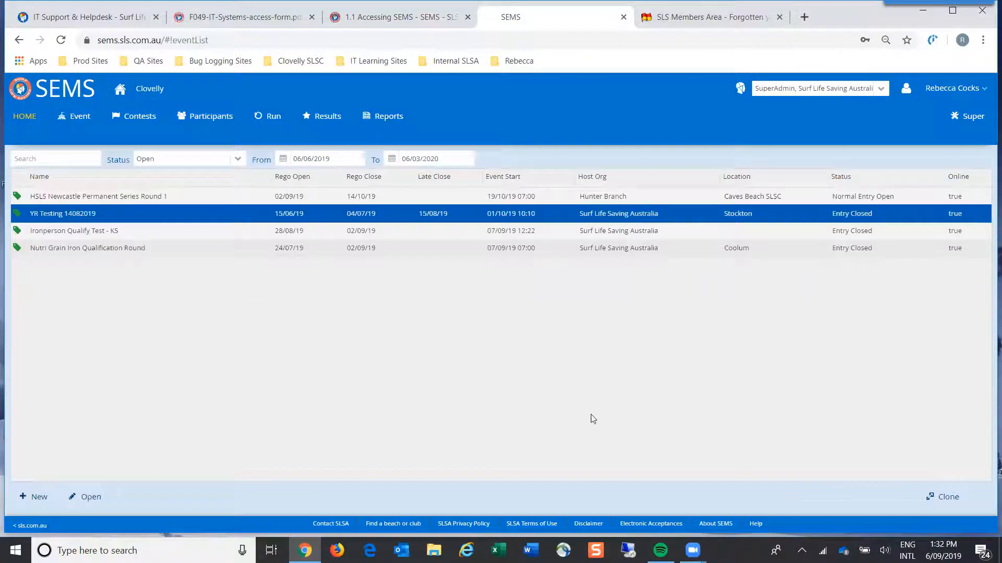
left_click(86, 497)
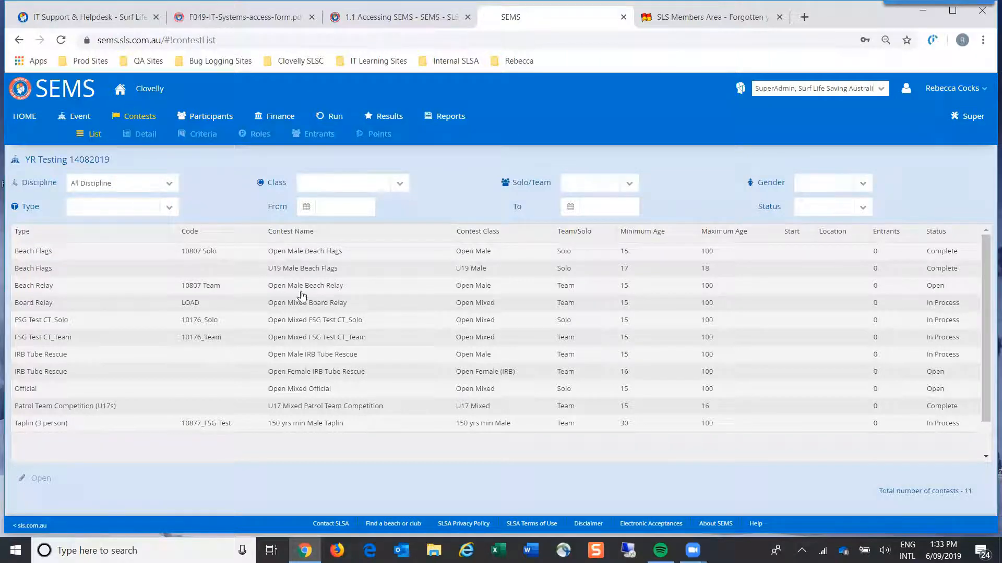
Open the Open Female IRB Tube Rescue contest and review its roles and their criteria.
left_click(155, 372)
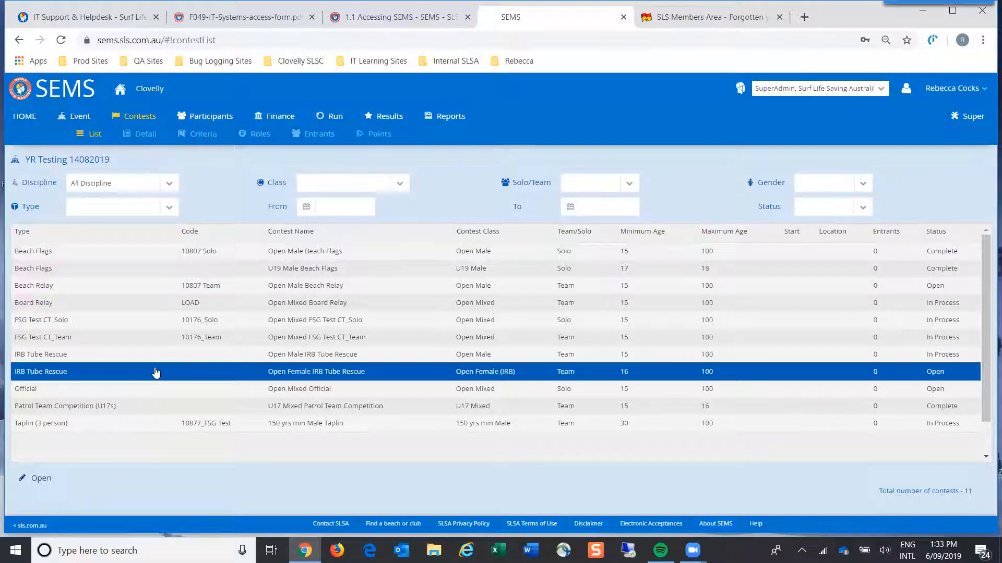
left_click(40, 479)
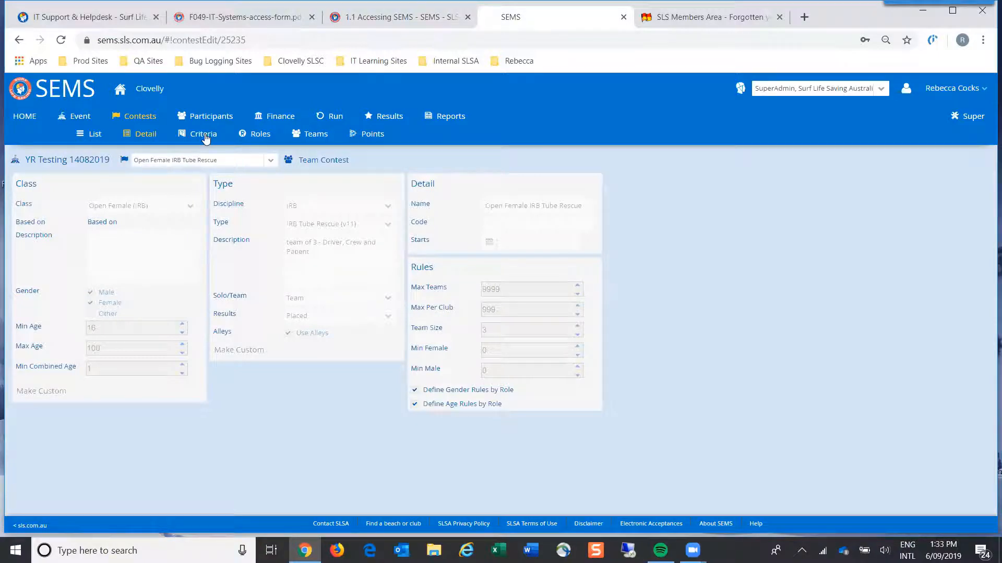
left_click(251, 134)
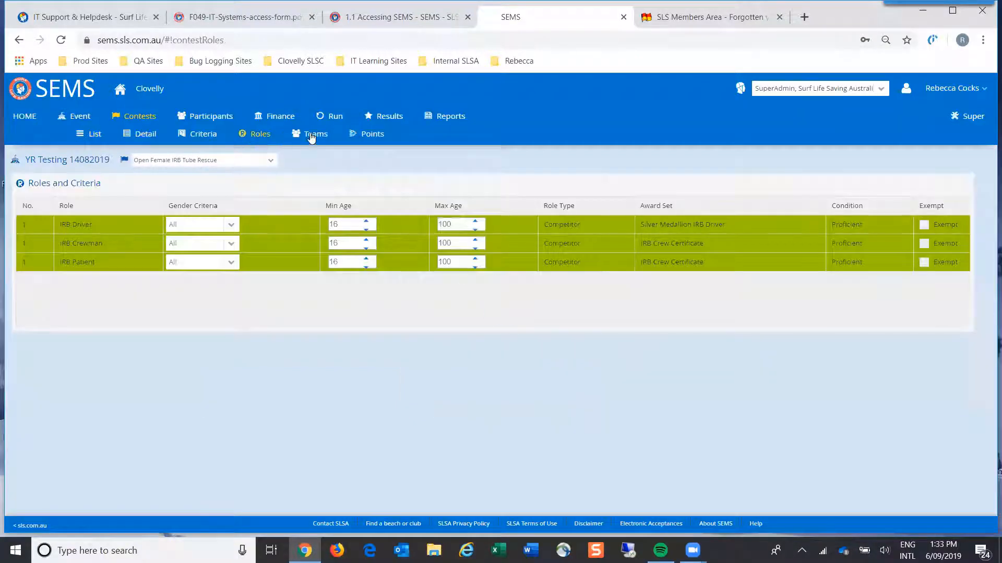
Add a new Clovelly team named Super Girls to the Open Female IRB Tube Rescue contest.
left_click(312, 137)
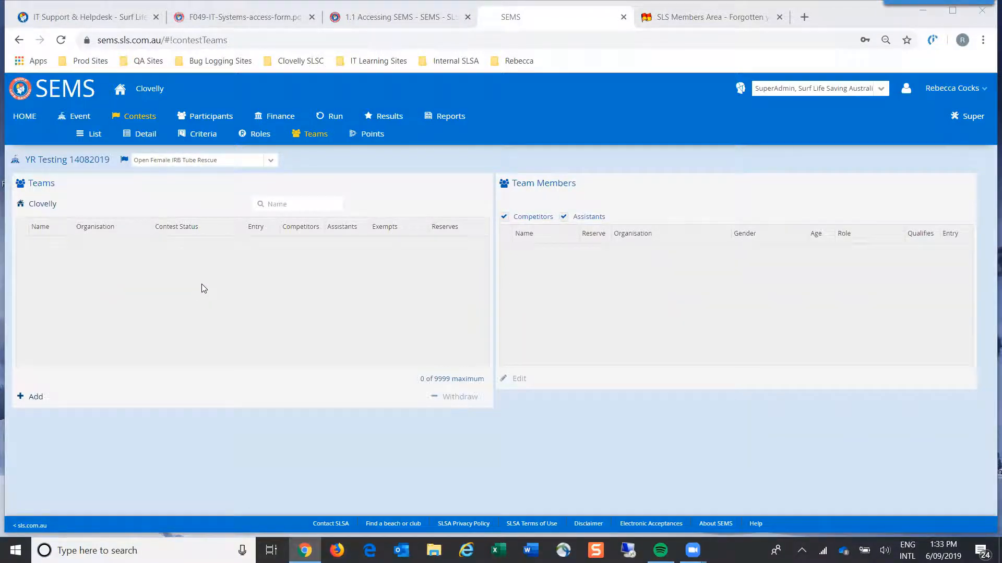
left_click(36, 403)
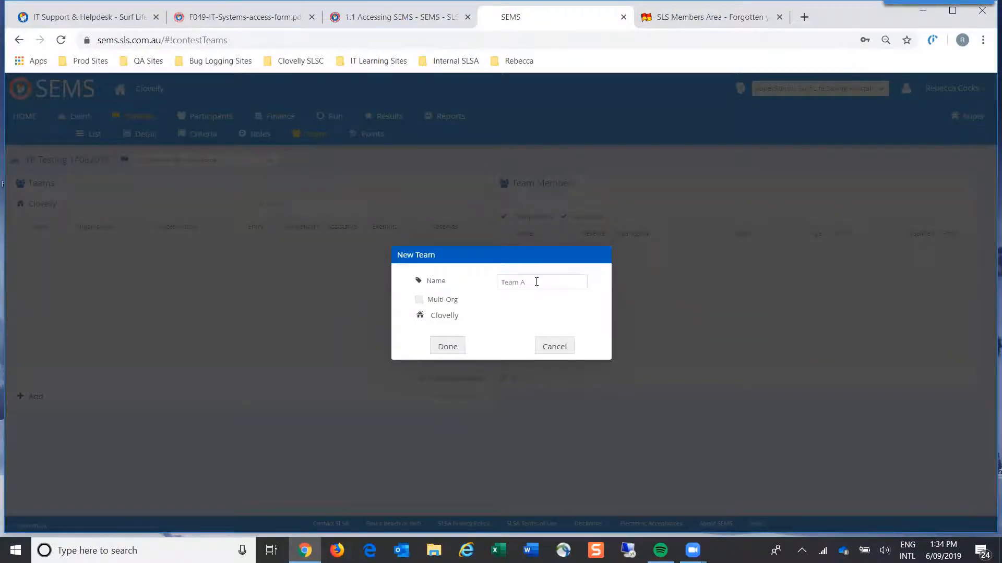
left_click_drag(536, 282, 486, 286)
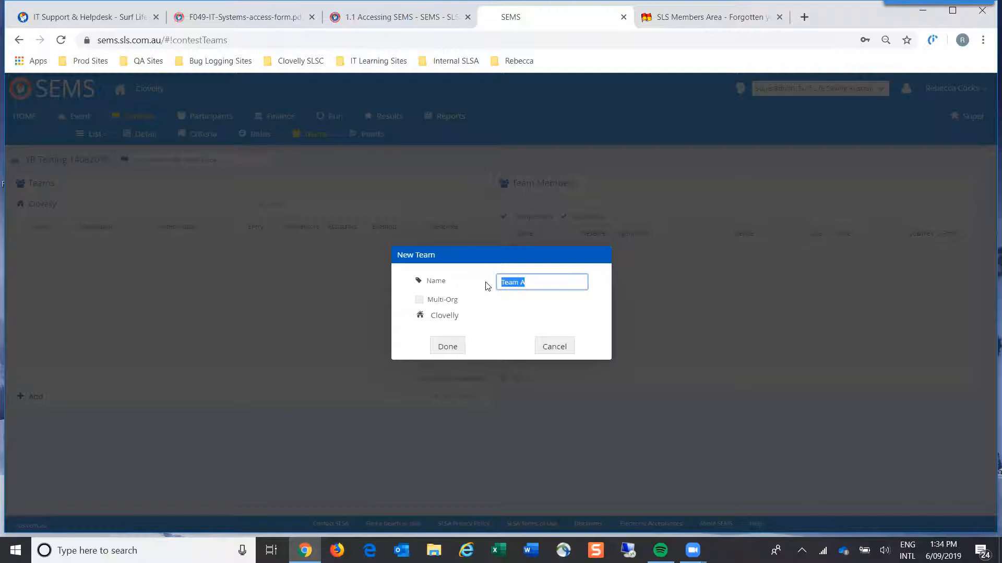
type("Super Girls")
left_click(441, 348)
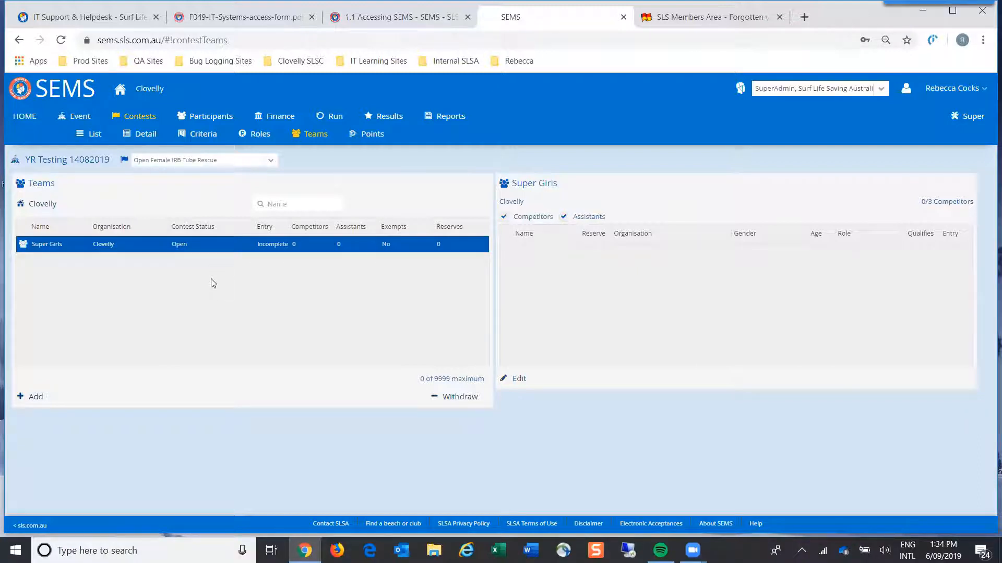
Open the Super Girls team for editing, search qualified competitors by a member's first name and inspect her qualification criteria.
left_click(215, 247)
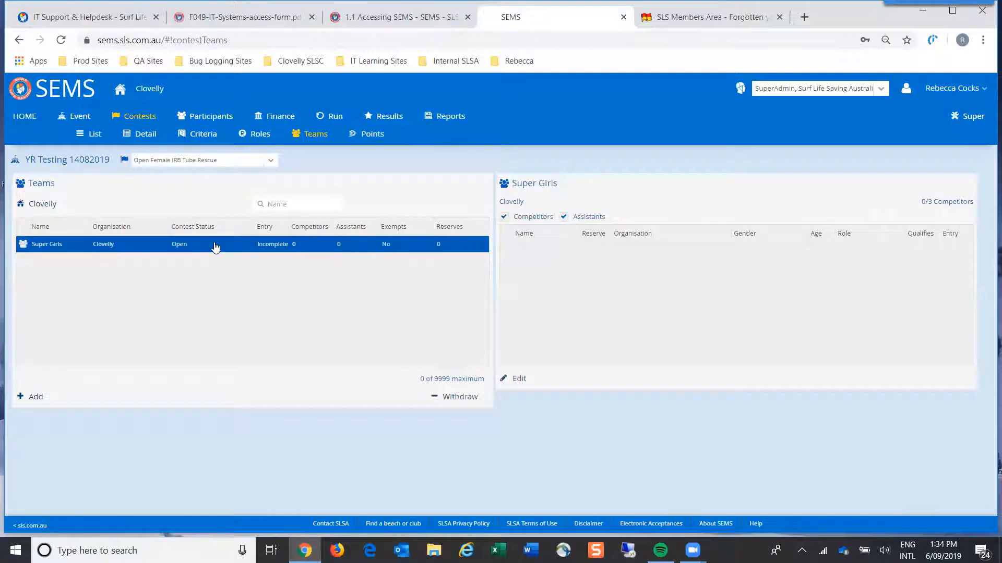
left_click(521, 380)
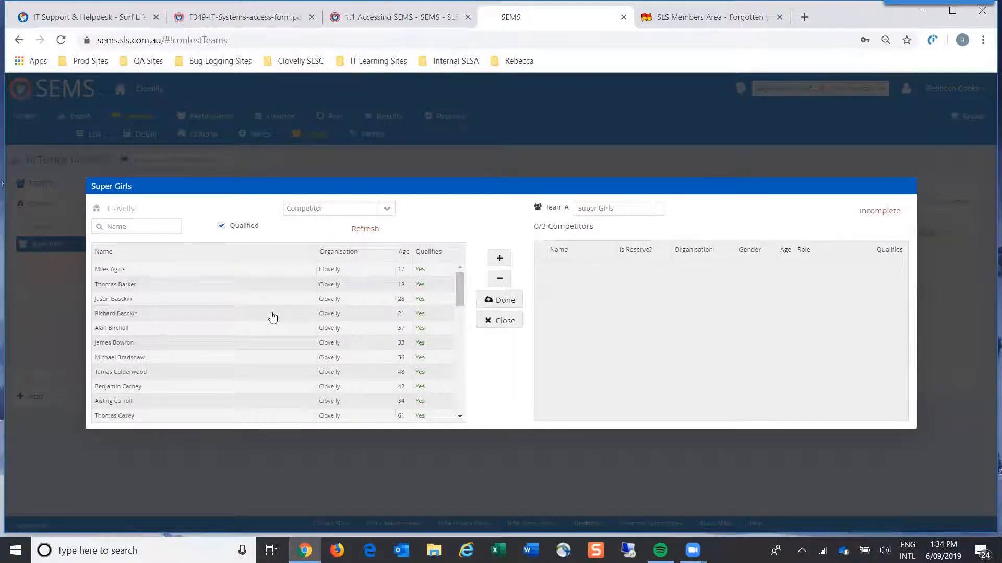
left_click(141, 226)
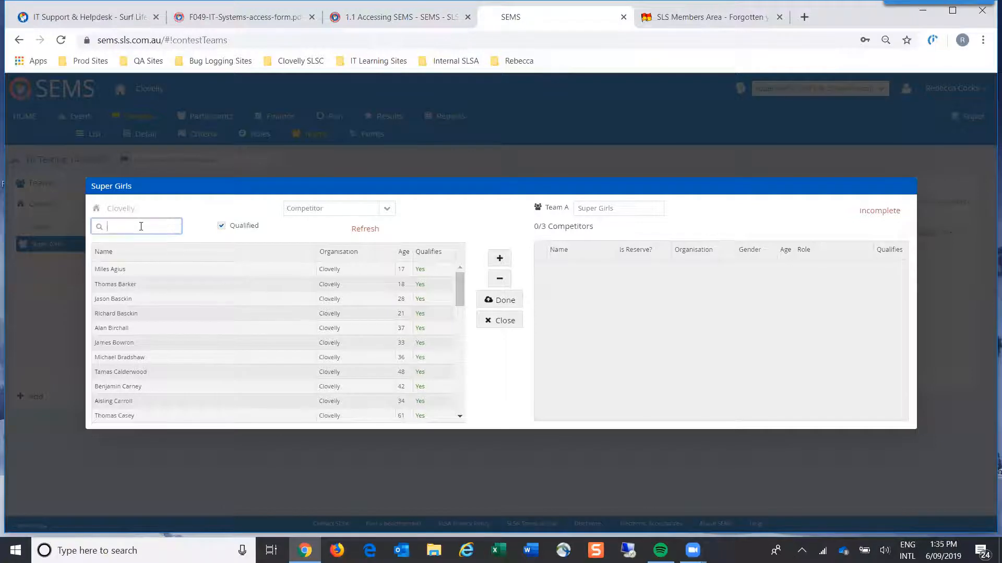
type("molly")
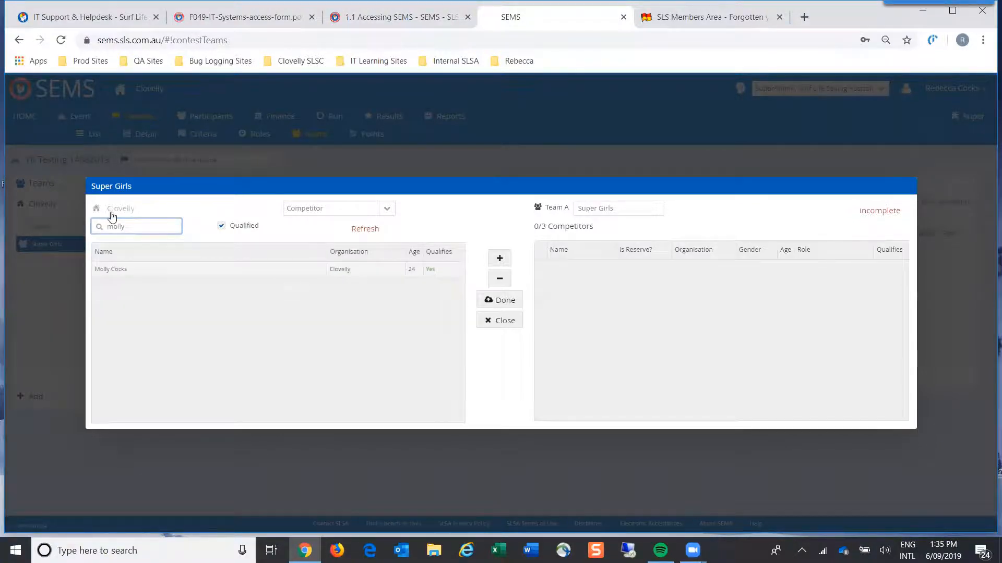
left_click(432, 272)
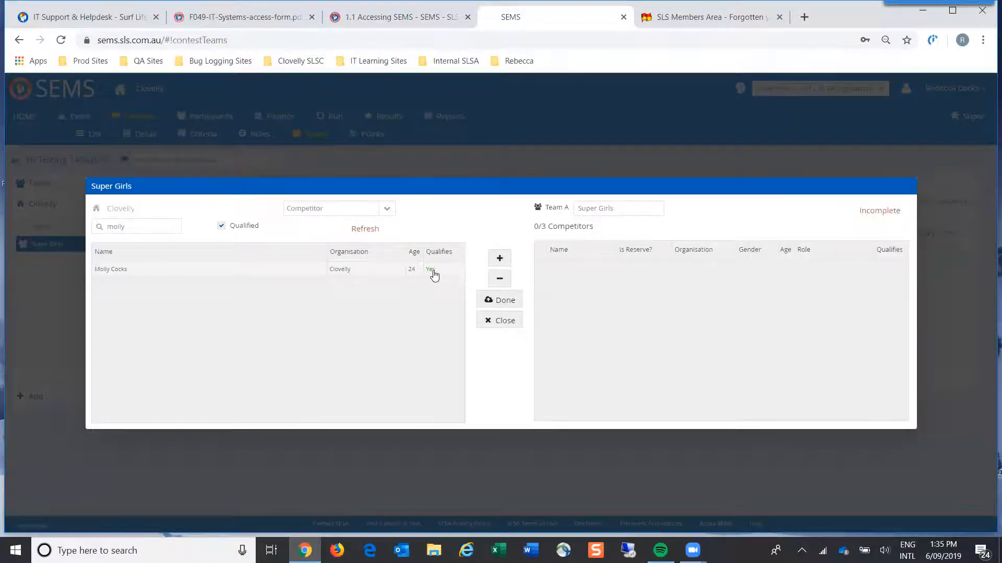
mouse_move(433, 273)
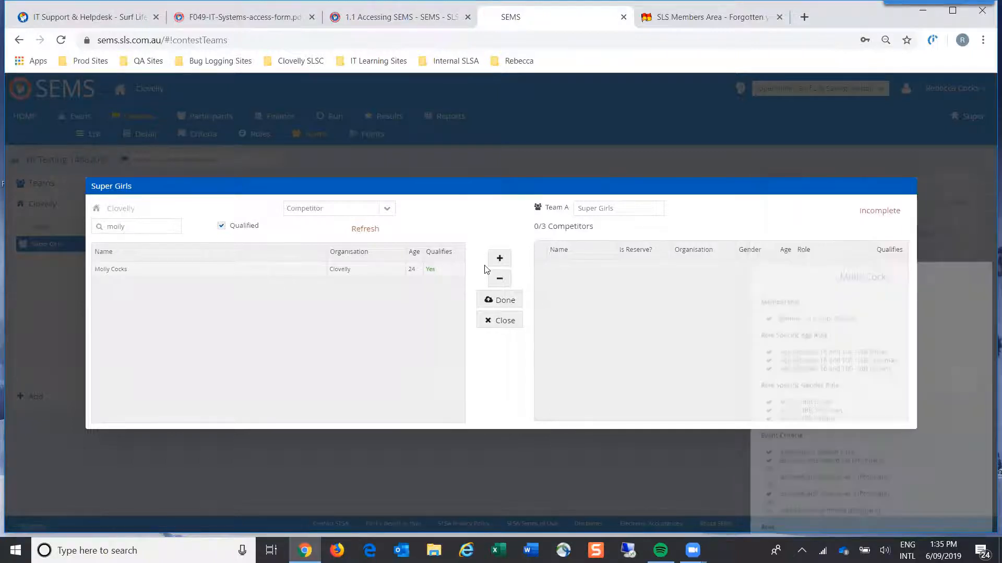
Add the 24-year-old Clovelly candidate to the Super Girls team in the IRB Driver role.
left_click(499, 261)
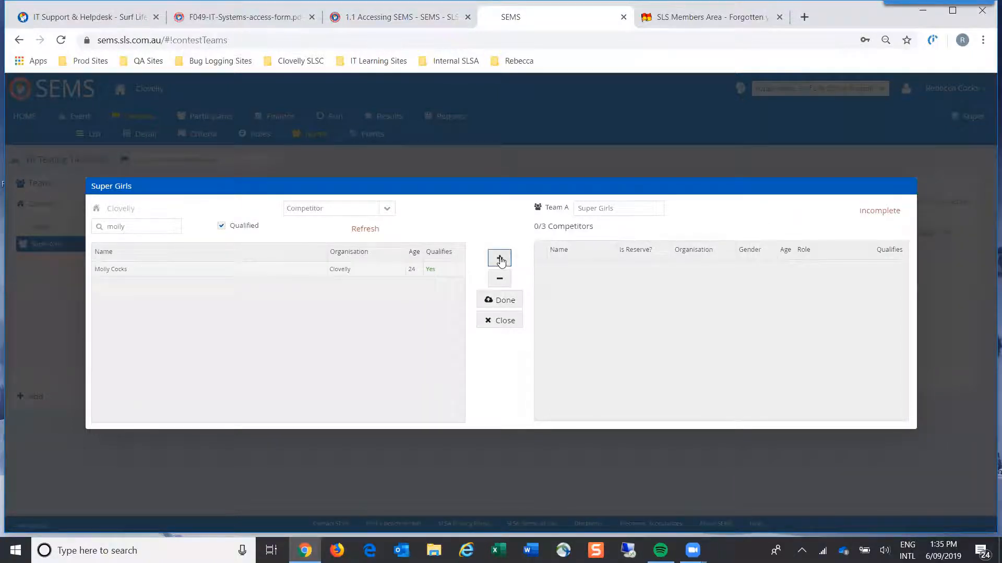
left_click(394, 272)
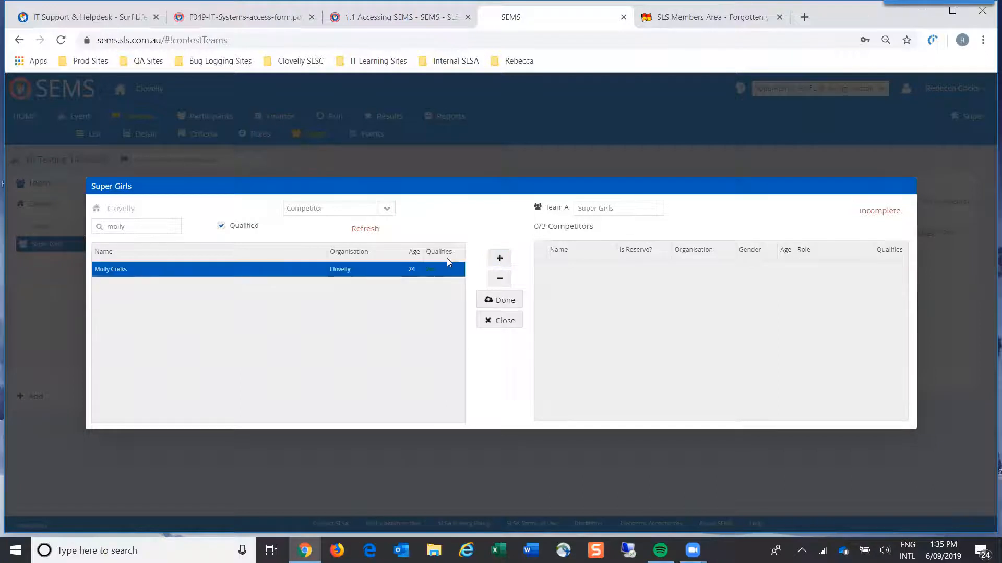
left_click(498, 256)
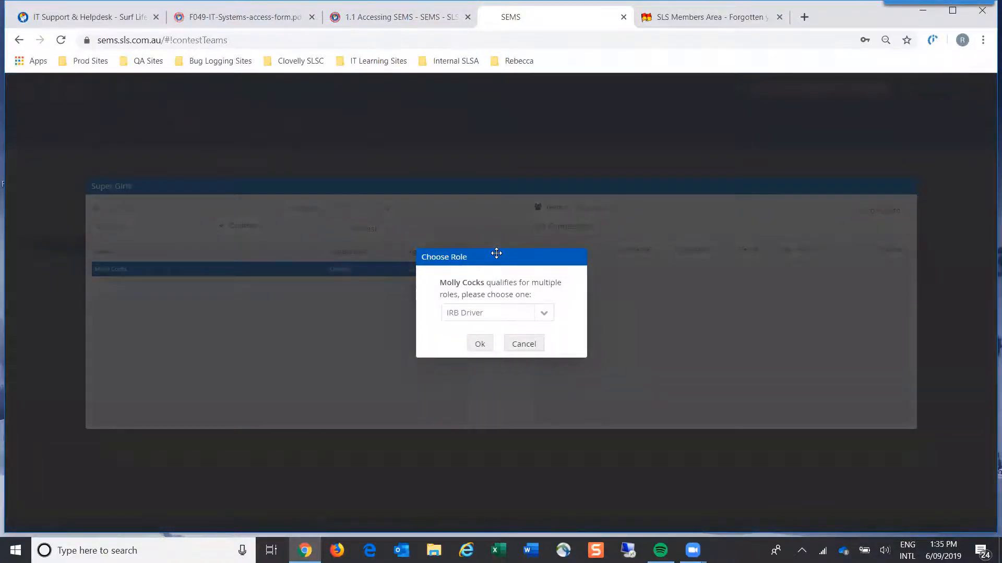
left_click(543, 313)
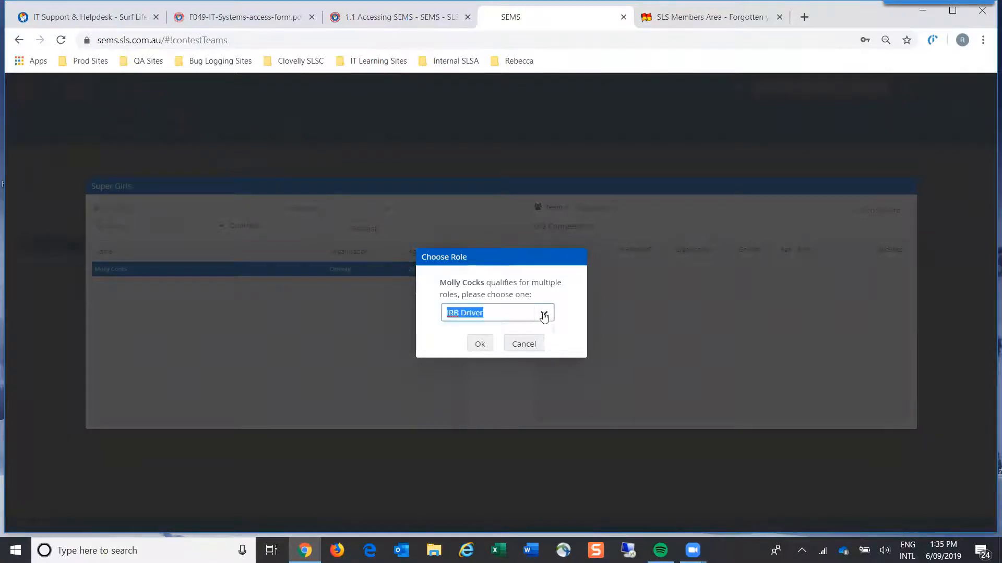
left_click(490, 332)
left_click(481, 344)
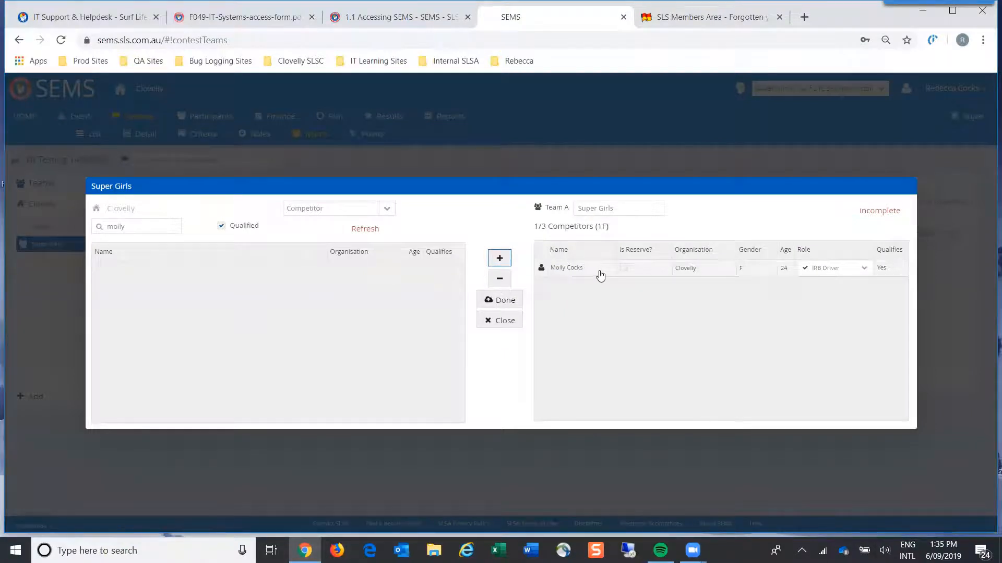
Search the qualified competitors by another member's first name and add the 59-year-old Clovelly candidate to Super Girls as IRB Patient.
left_click(135, 228)
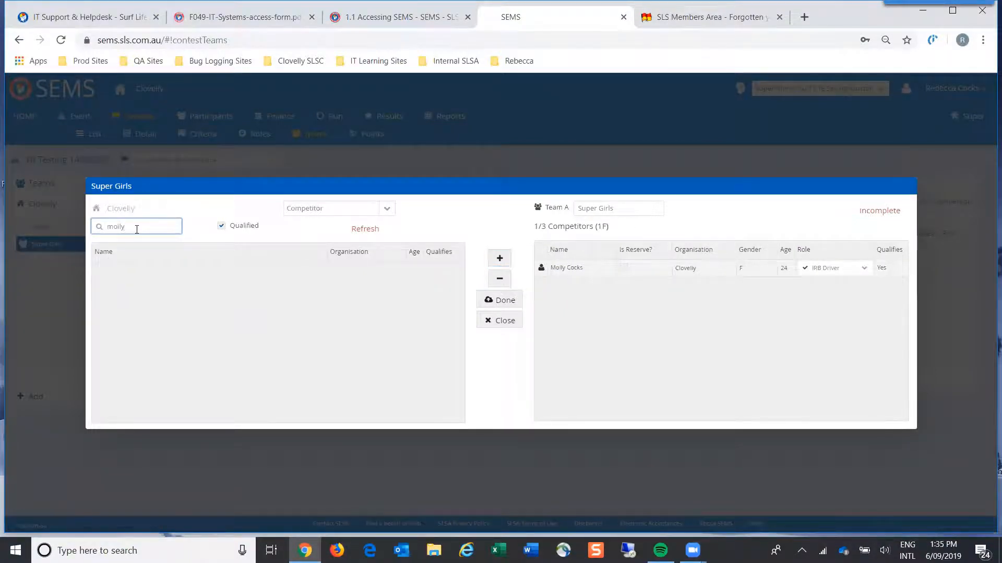
key("BackSpace")
key("BackSpace")
key("BackSpace")
key("BackSpace")
type("cathy")
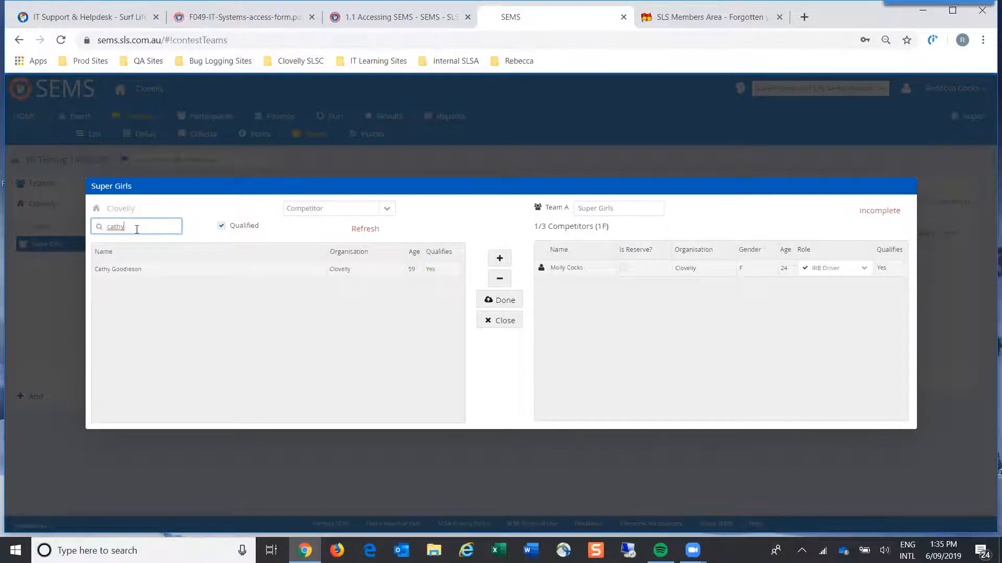
left_click(128, 268)
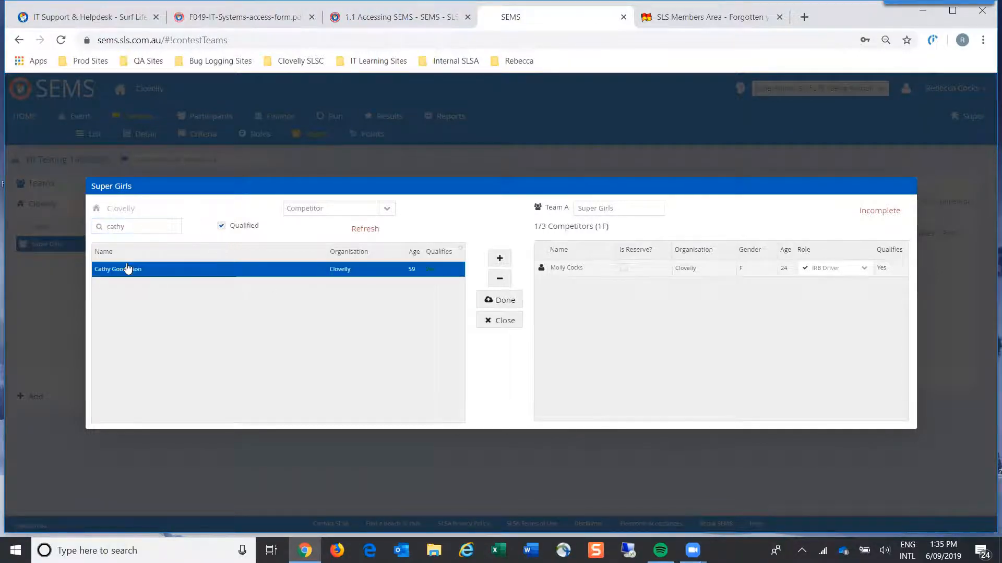
left_click(500, 260)
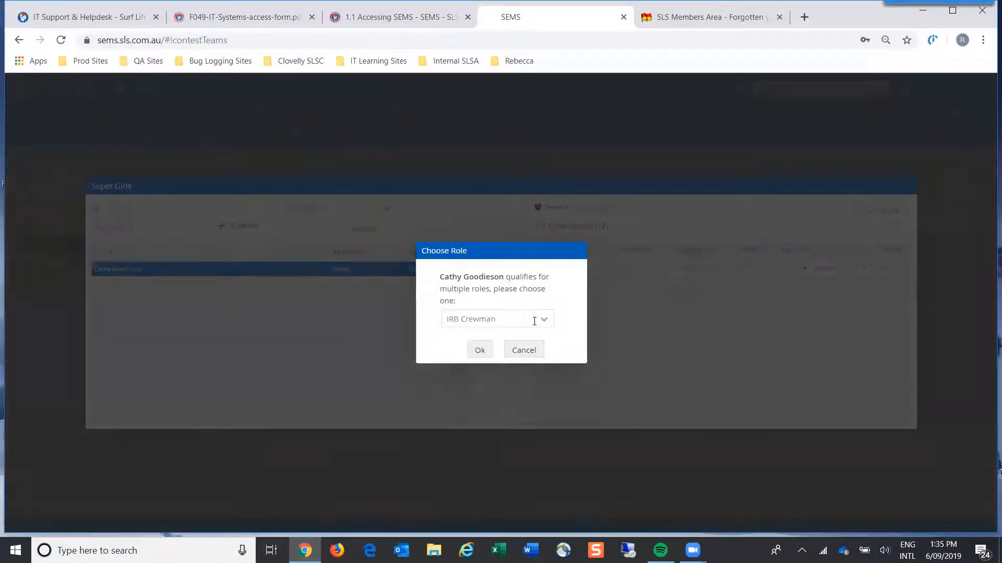
left_click(543, 319)
left_click(511, 352)
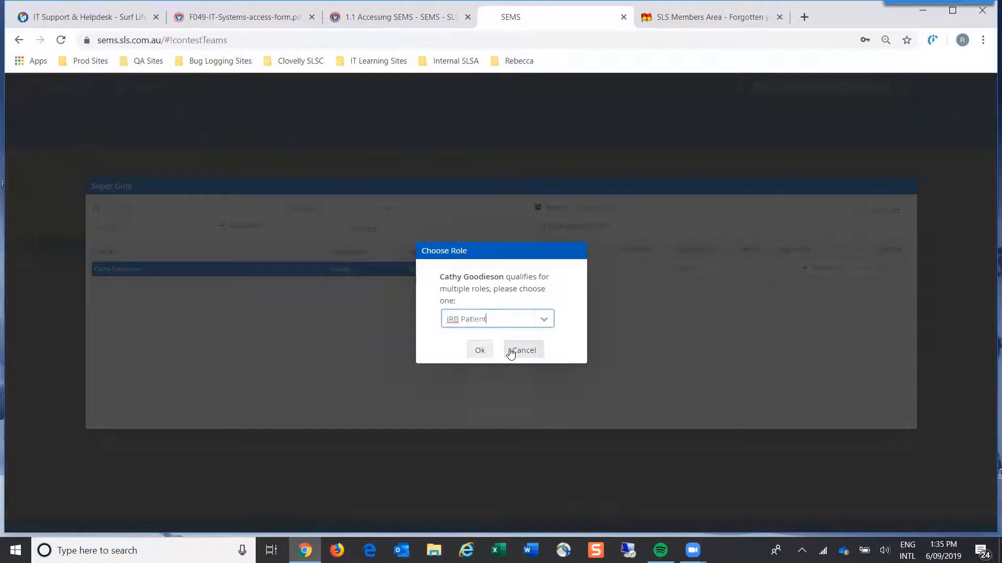
left_click(480, 351)
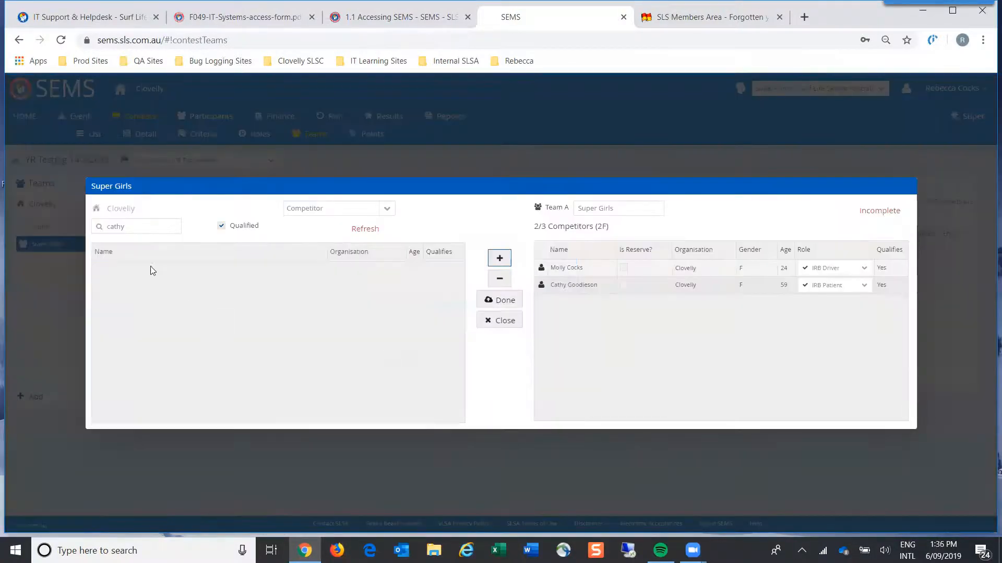
Search by a third member's first name with unqualified members included, check the qualification status, and save the Super Girls team.
double_click(95, 228)
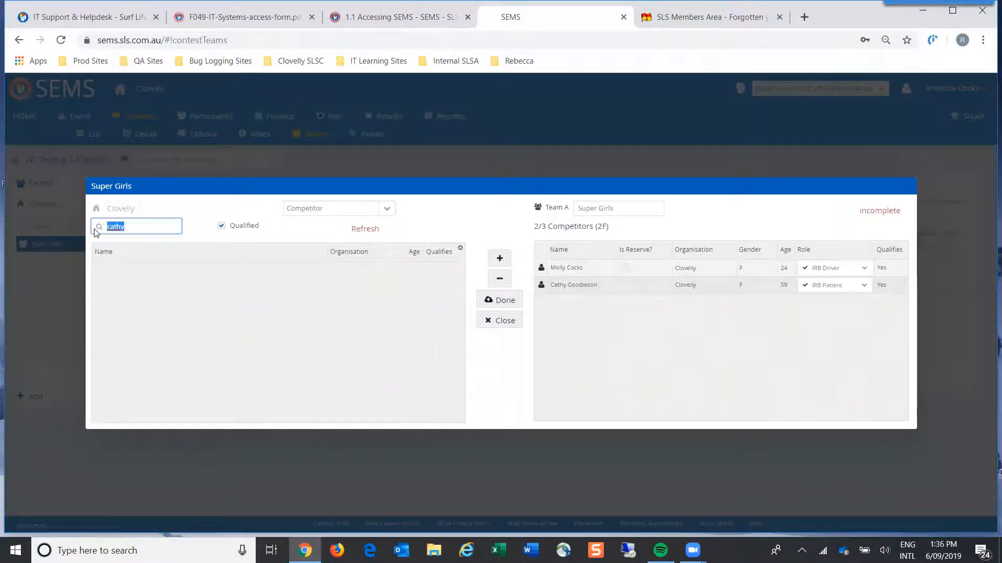
type("rebecca")
left_click(222, 227)
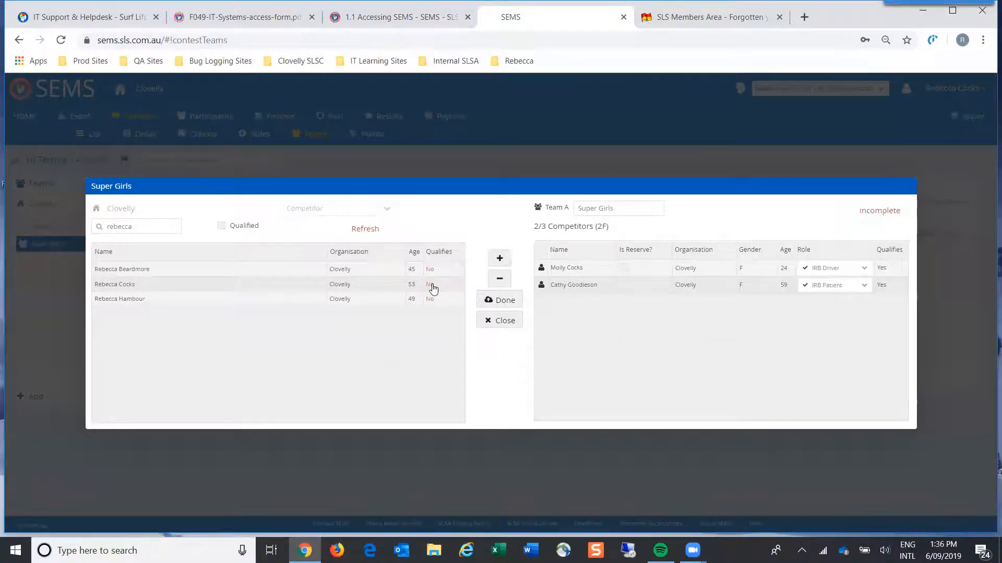
mouse_move(432, 289)
left_click(505, 302)
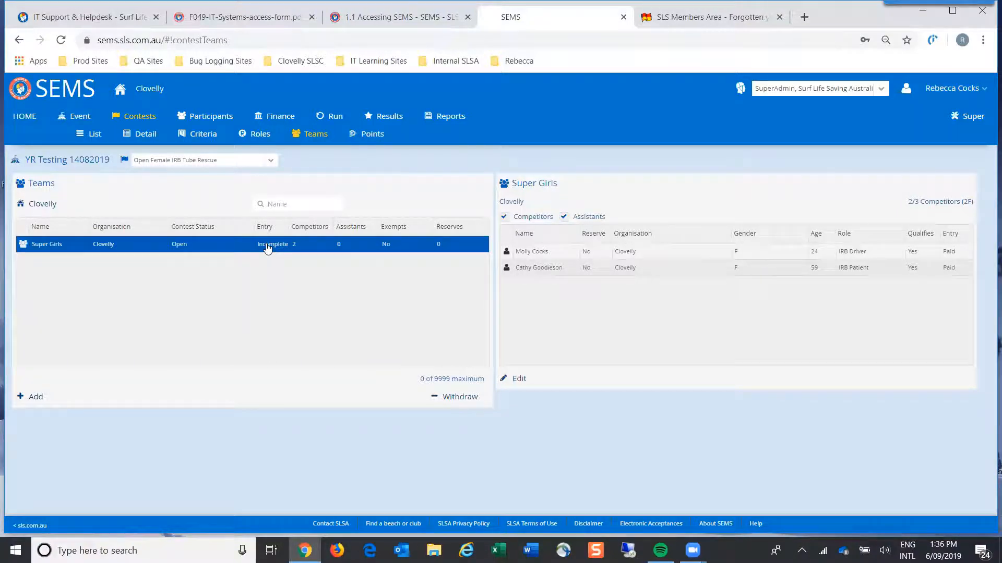
Check the Super Girls entry in the participants' team list, open the team from there for editing, and return to the list.
left_click(201, 117)
left_click(165, 135)
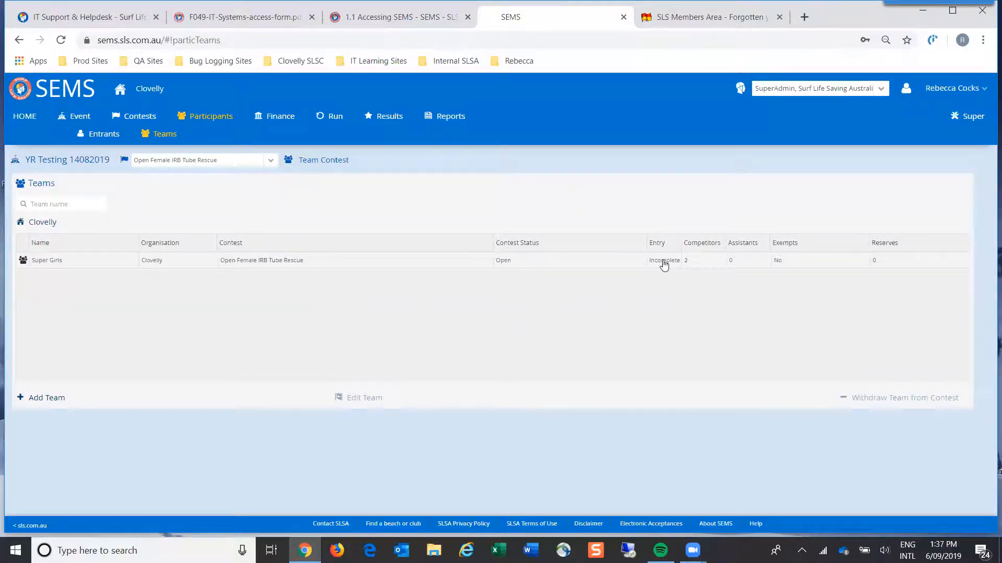
left_click(448, 263)
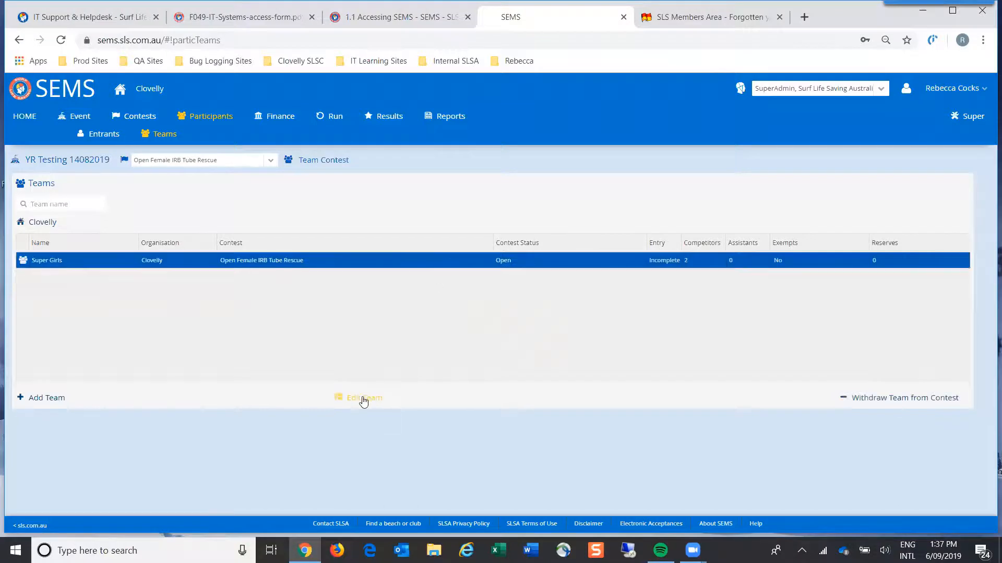
left_click(363, 400)
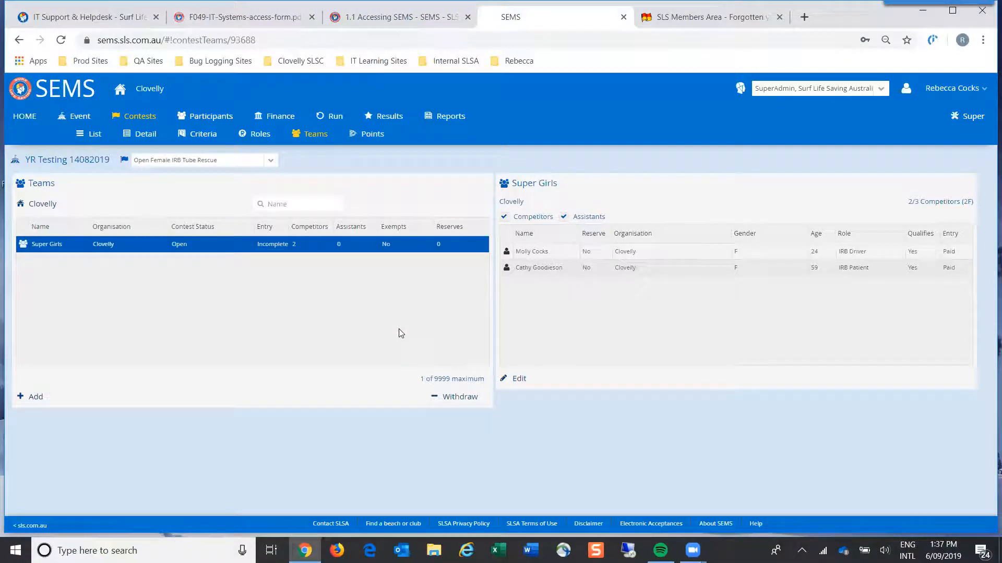
left_click(218, 118)
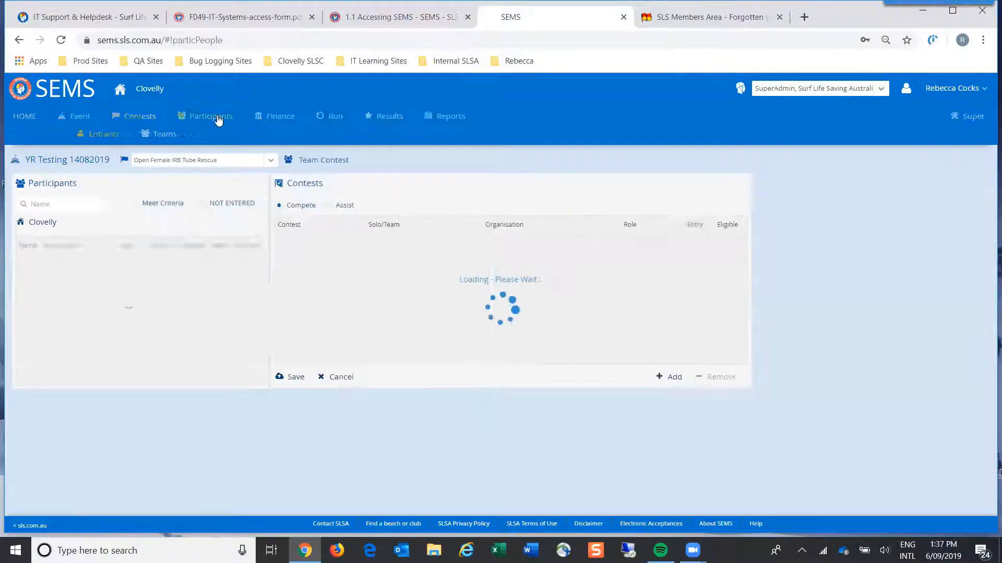
left_click(166, 137)
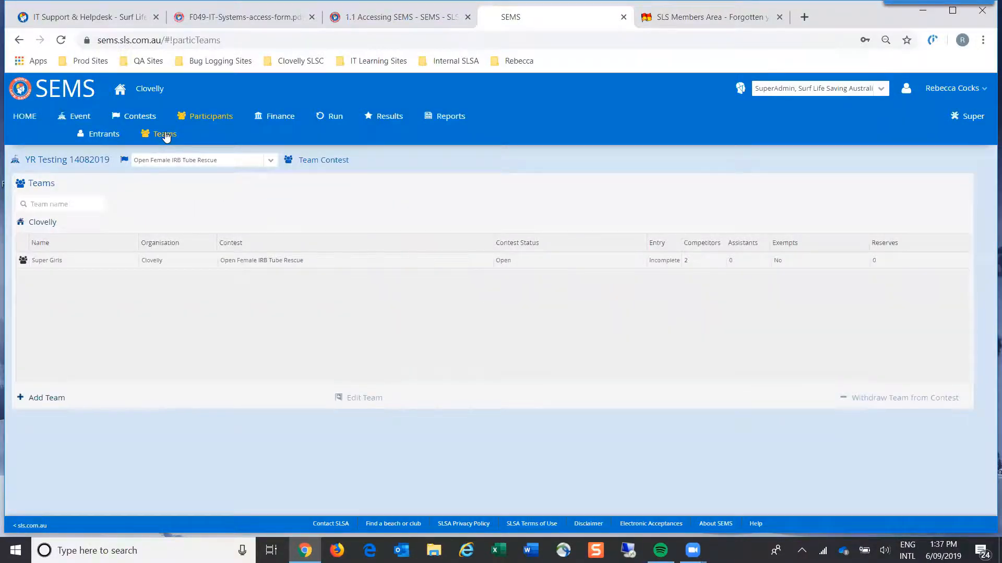
Open the Open Male Beach Relay contest and add a Clovelly team named Team A.
left_click(137, 116)
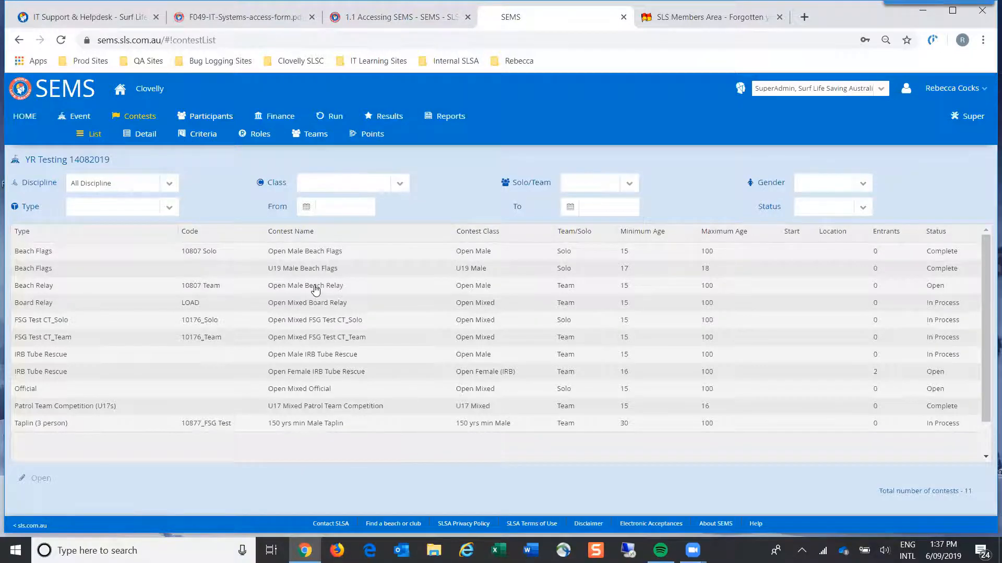
left_click(315, 287)
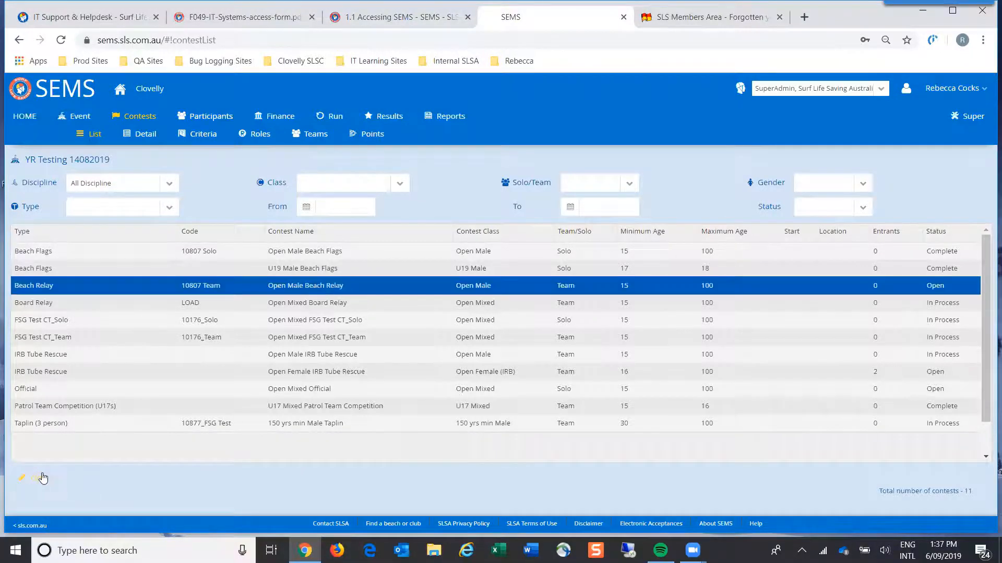
left_click(38, 478)
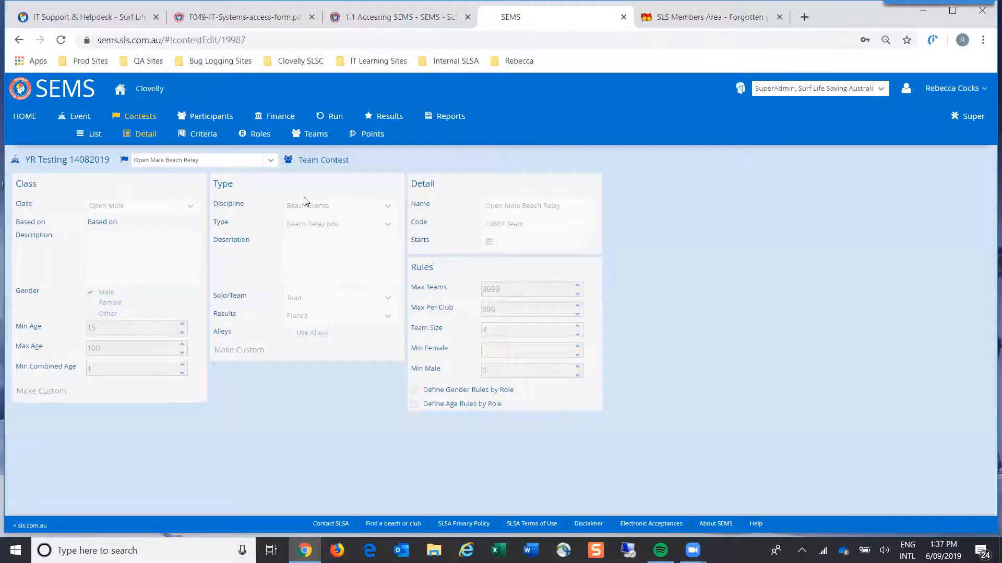
left_click(312, 134)
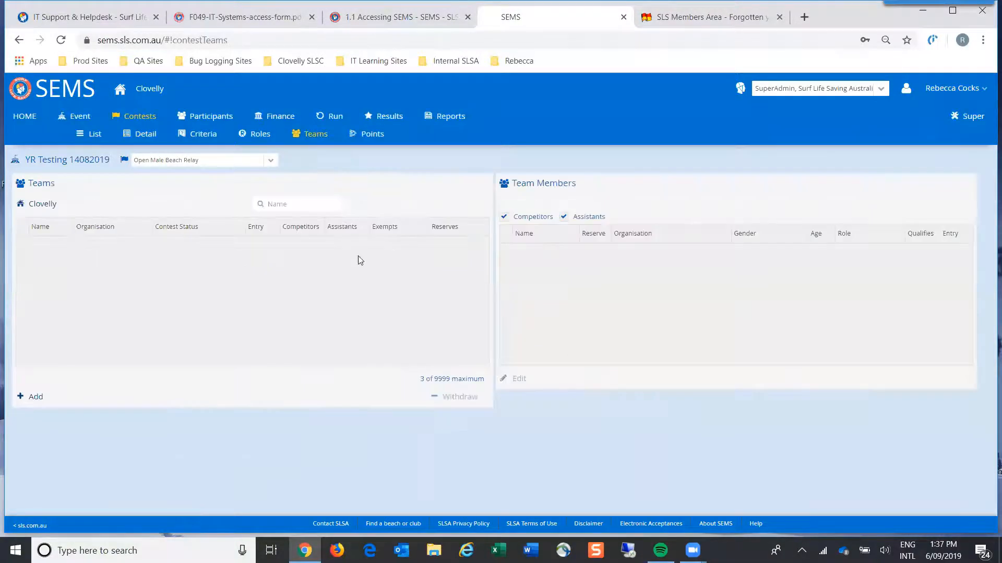
left_click(38, 401)
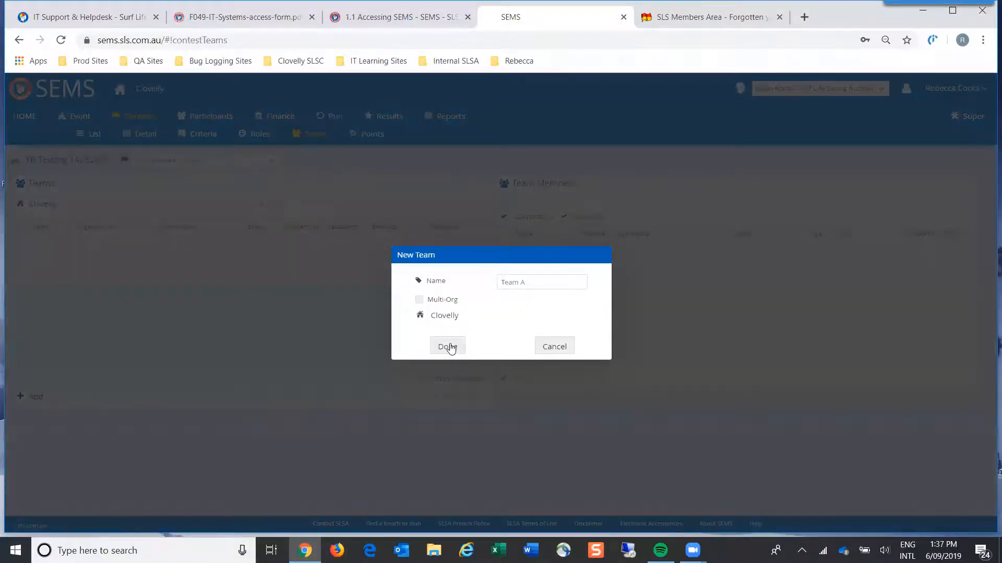
left_click(447, 347)
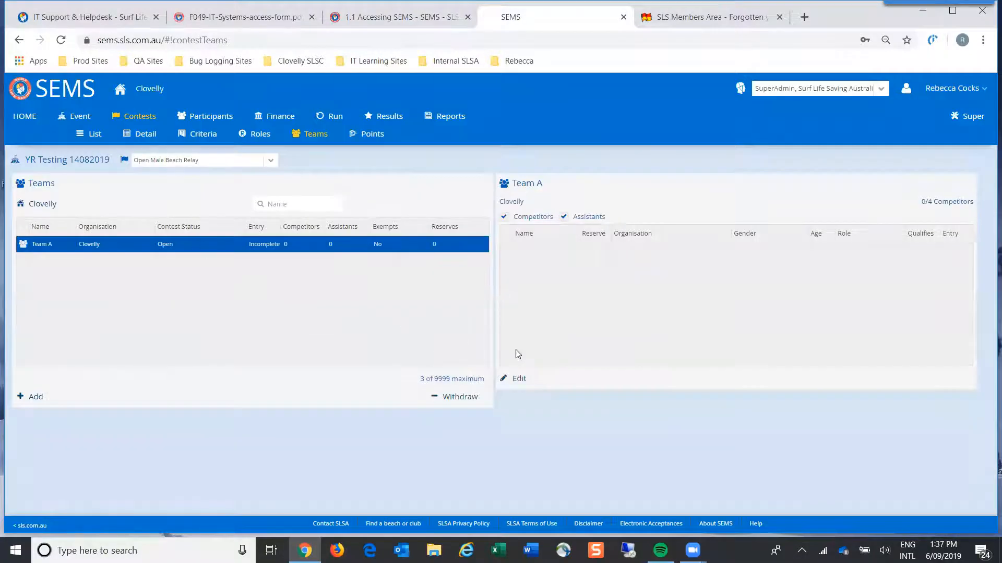
Open Team A for editing, browse its qualified Clovelly competitors, and close the editor without adding anyone.
left_click(522, 384)
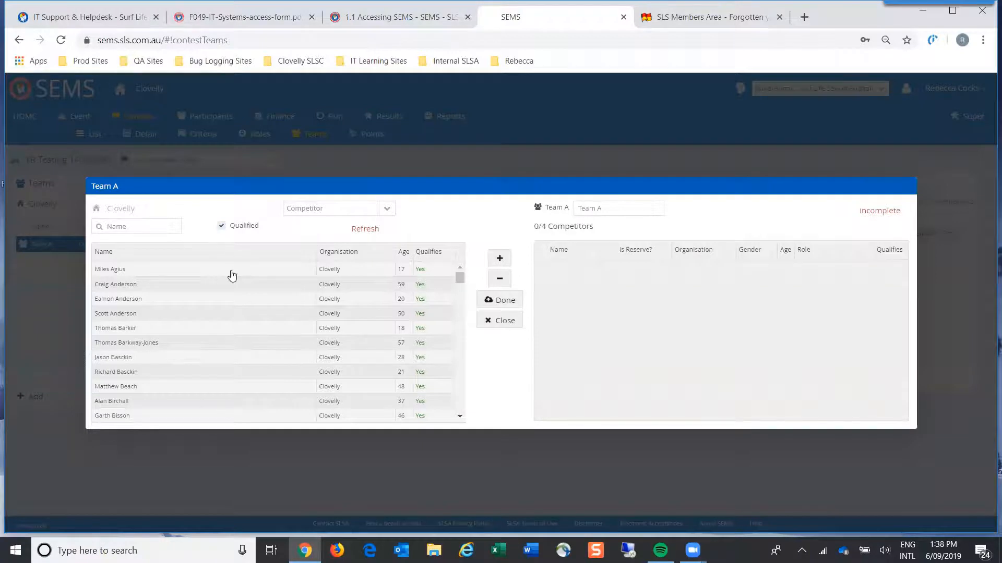
scroll(231, 273, "down", 10)
scroll(232, 275, "up", 10)
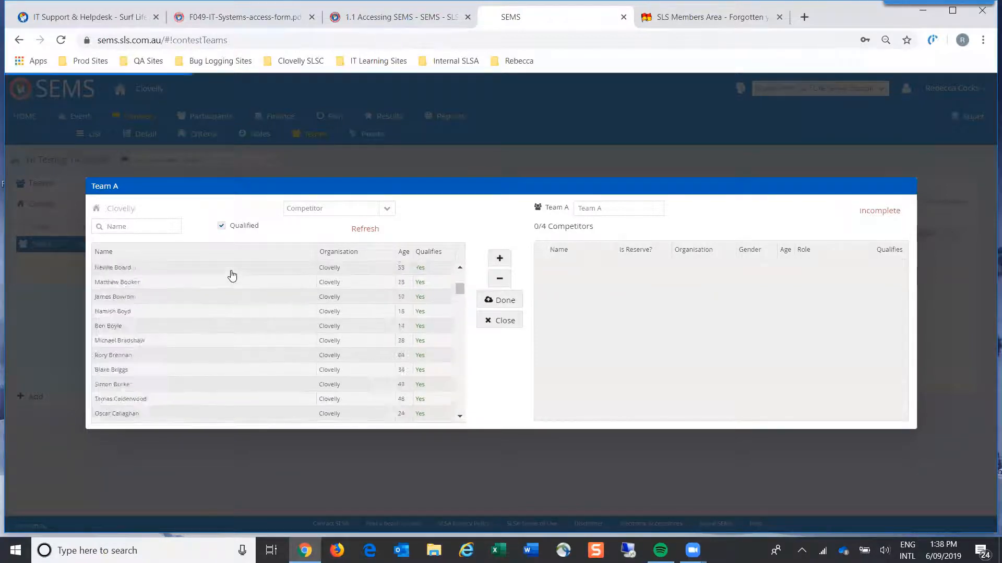
scroll(136, 279, "down", 10)
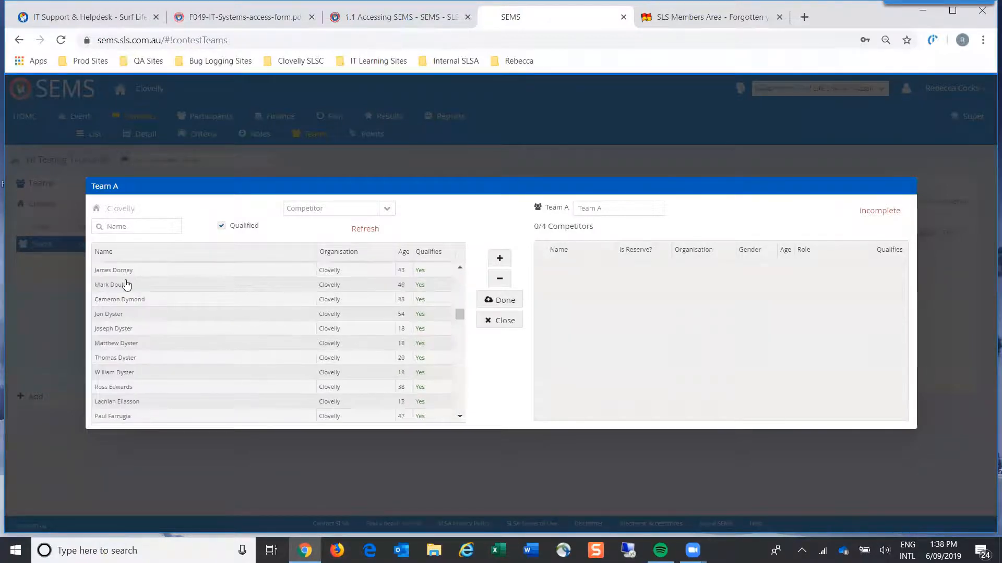
left_click(502, 322)
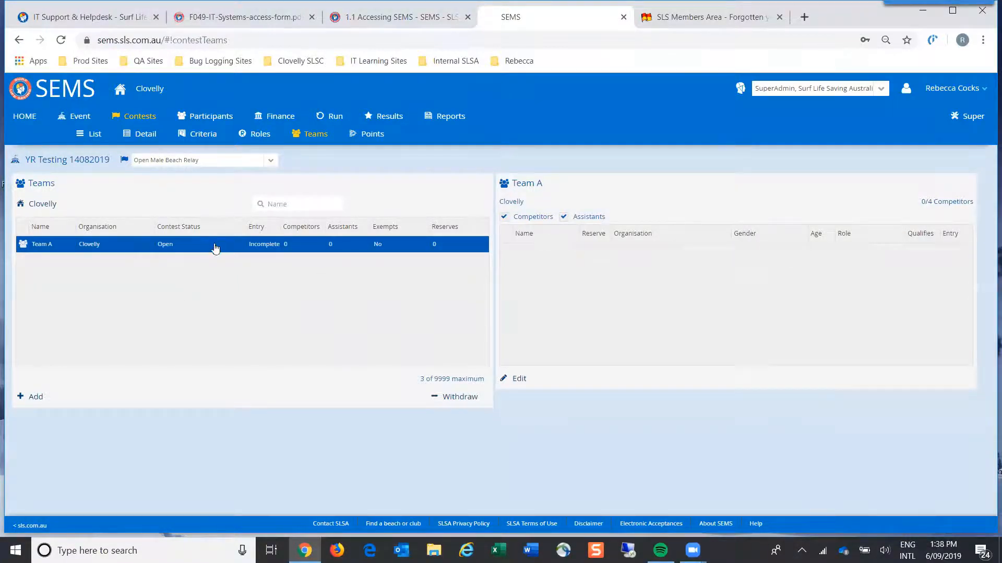
Filter the Open Male Beach Relay entrants to Clovelly members who meet the criteria and are not entered.
left_click(206, 117)
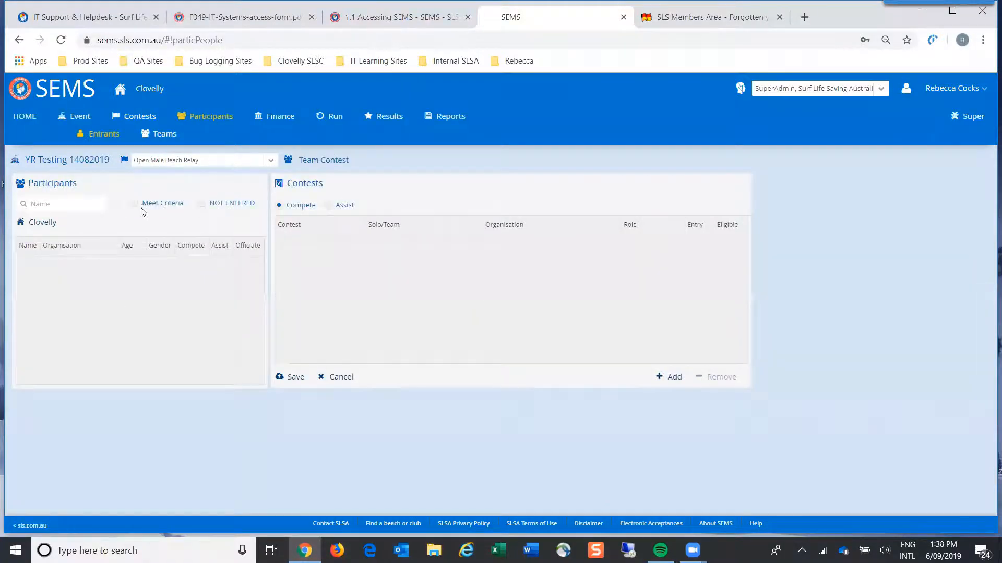
left_click(135, 206)
left_click(201, 204)
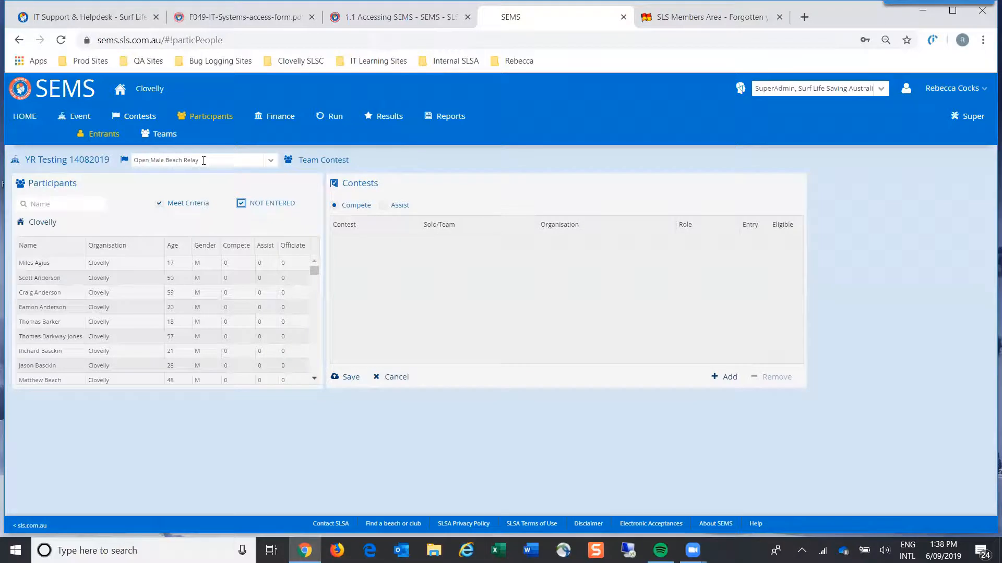
Start adding a contest entry for the 17-year-old Clovelly participant and review the eligible contests with their teams and roles.
left_click(59, 264)
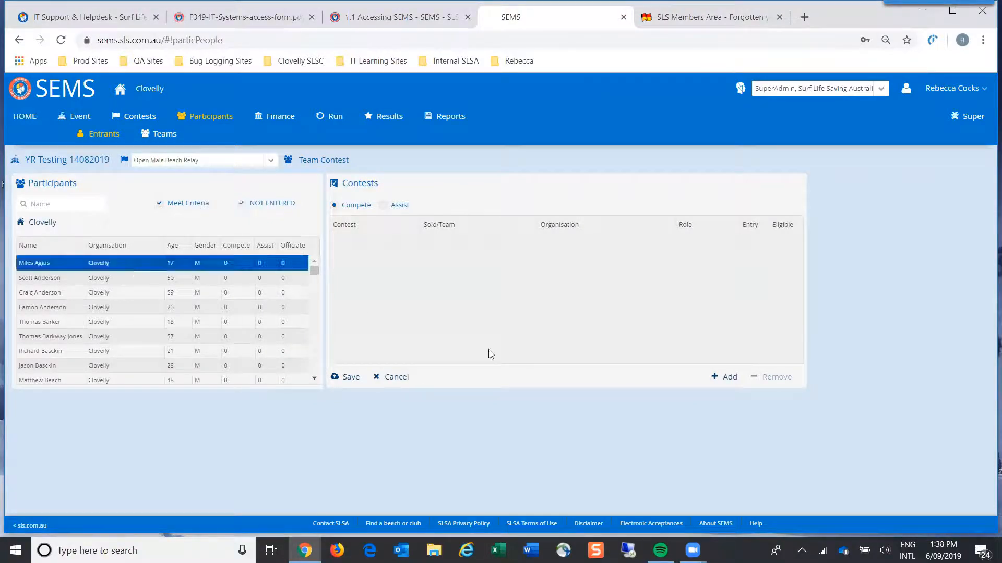
left_click(722, 377)
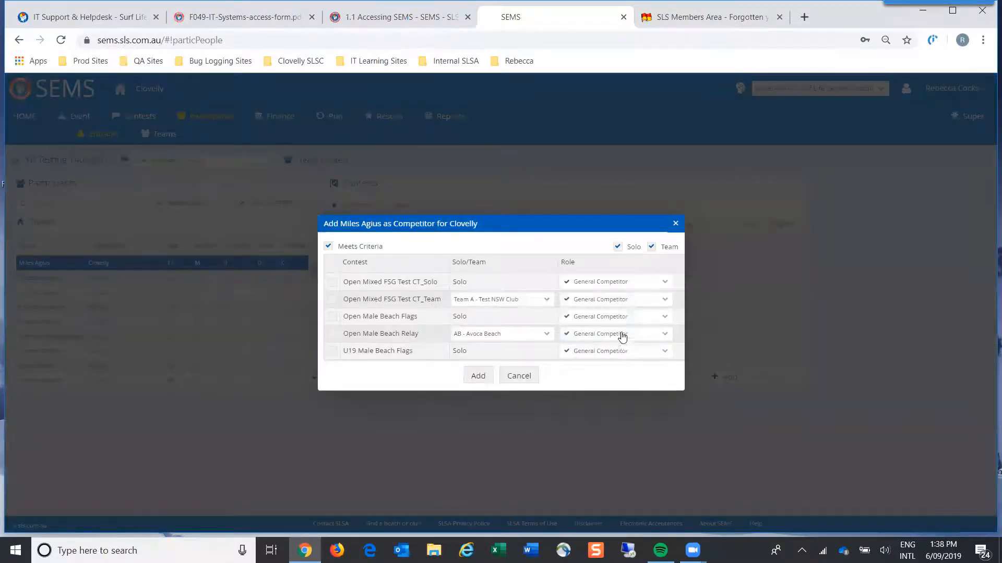
scroll(532, 316, "down", 1)
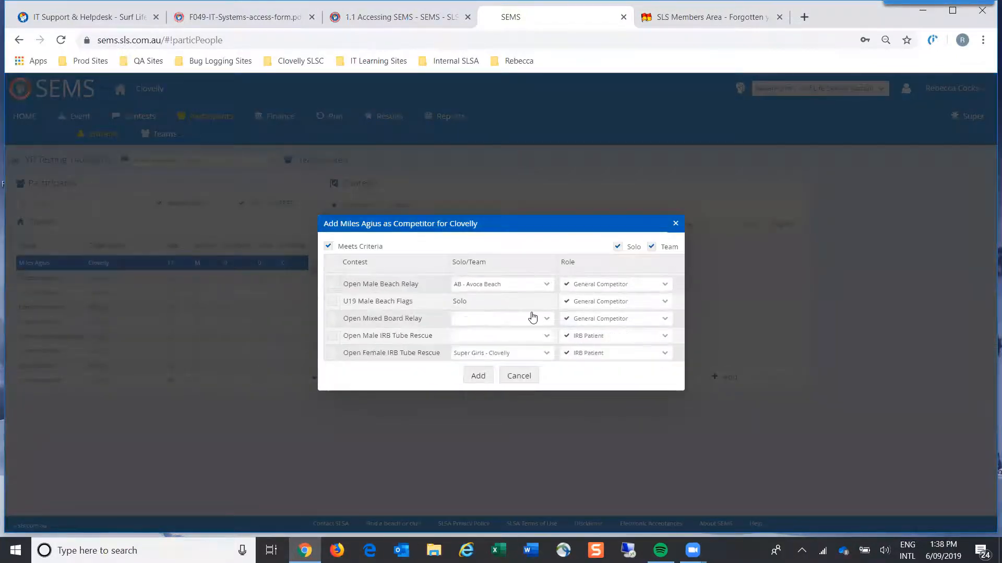
scroll(532, 316, "up", 1)
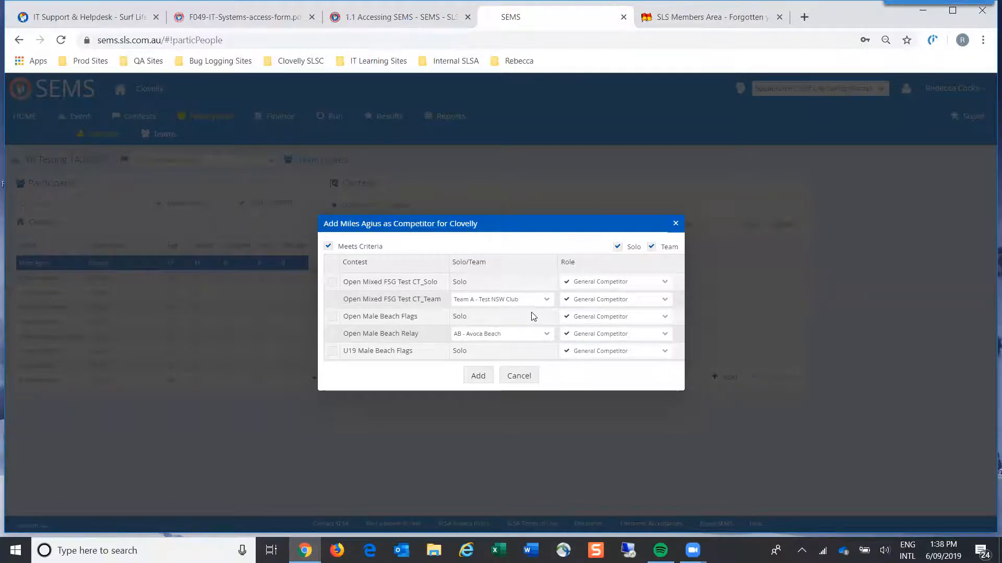
scroll(525, 329, "down", 1)
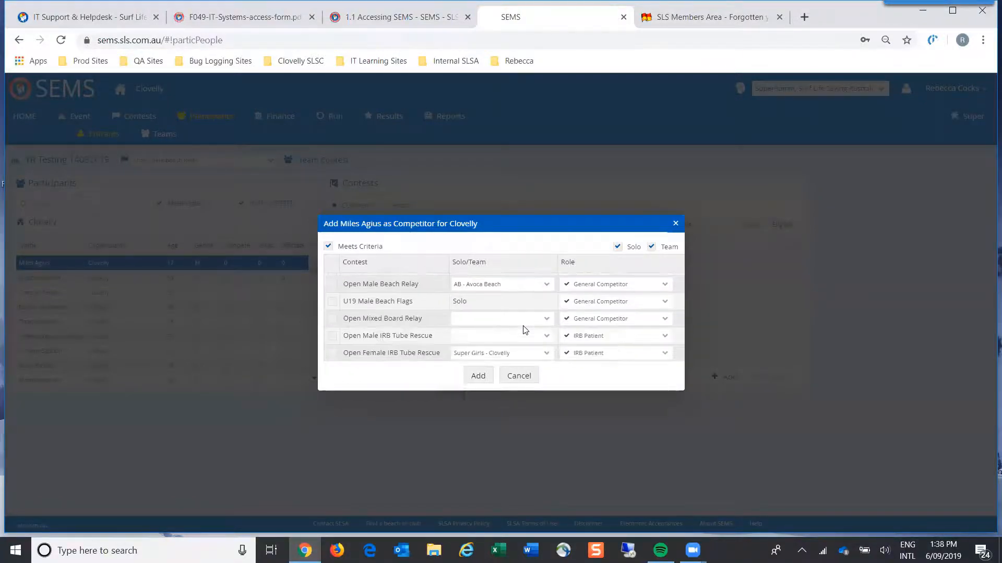
Limit the contests to team ones, try to add the participant to Open Mixed Board Relay without a team, and cancel the entry.
left_click(618, 247)
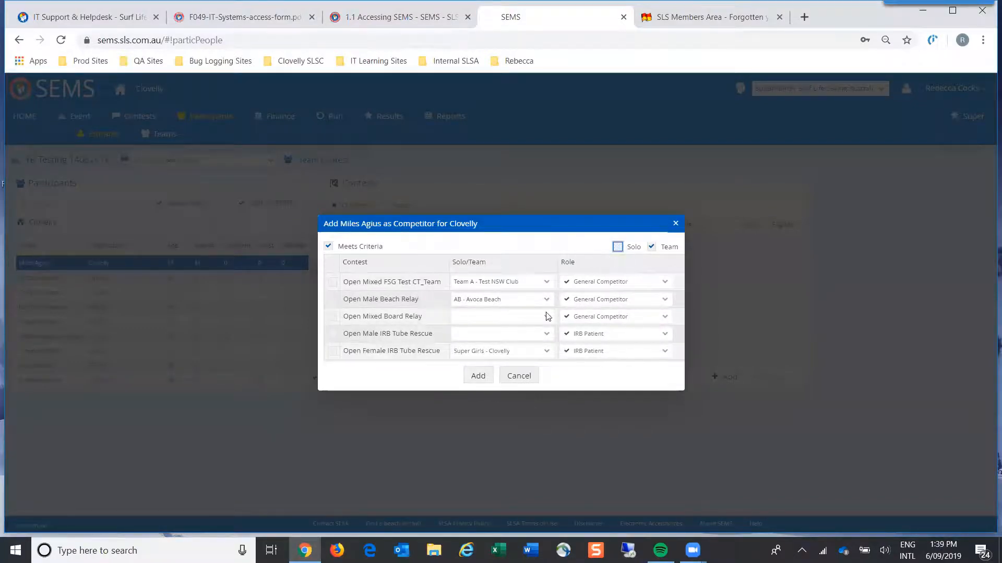
left_click(332, 317)
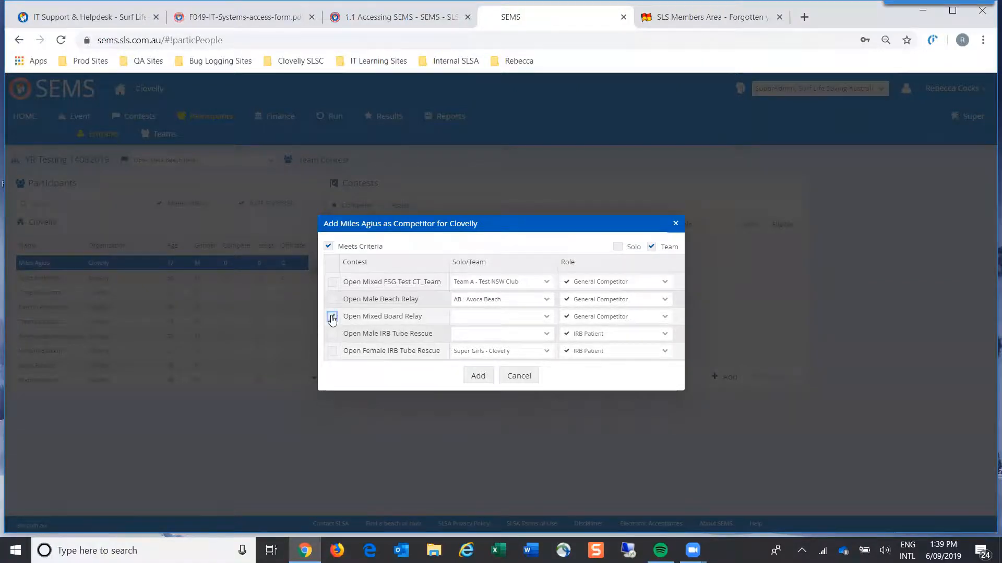
left_click(476, 377)
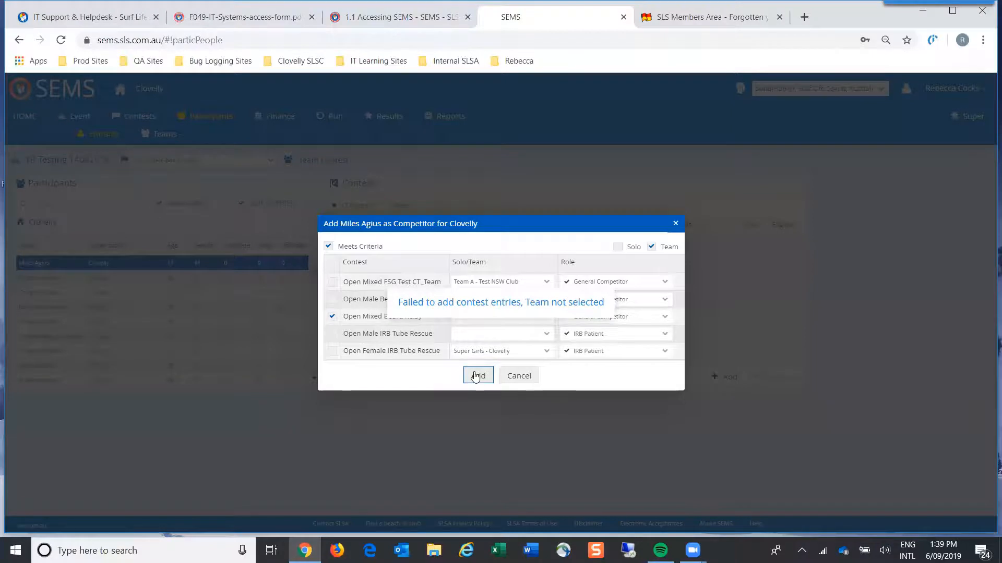
left_click(506, 377)
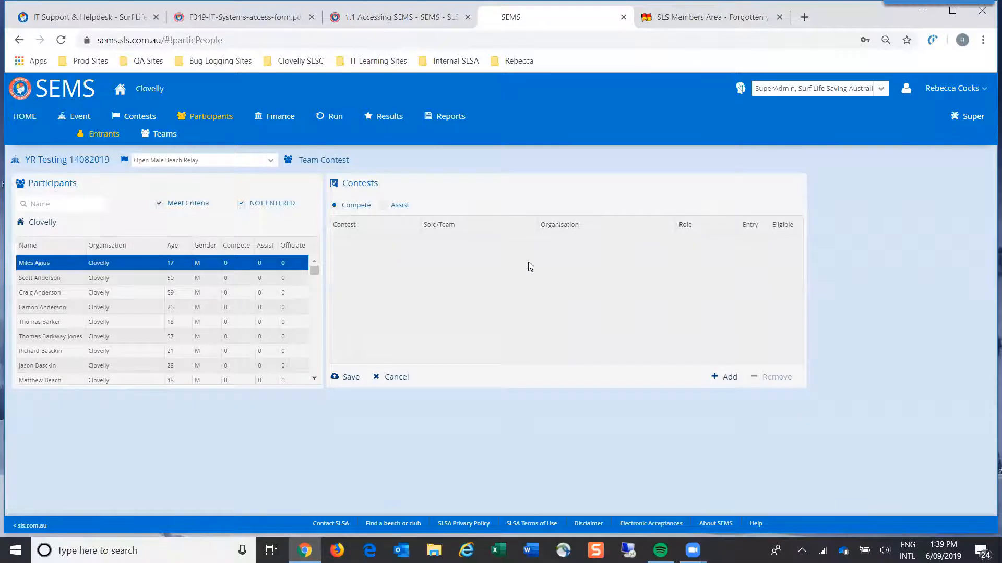
Show the Clovelly teams of the Open Male Beach Relay contest and browse the other contests that can be chosen.
left_click(131, 120)
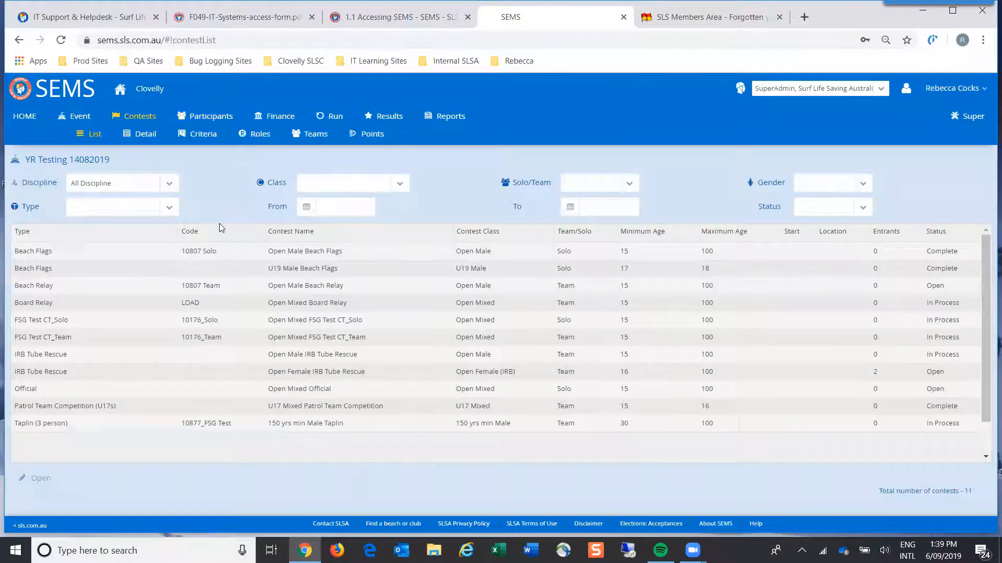
left_click(435, 288)
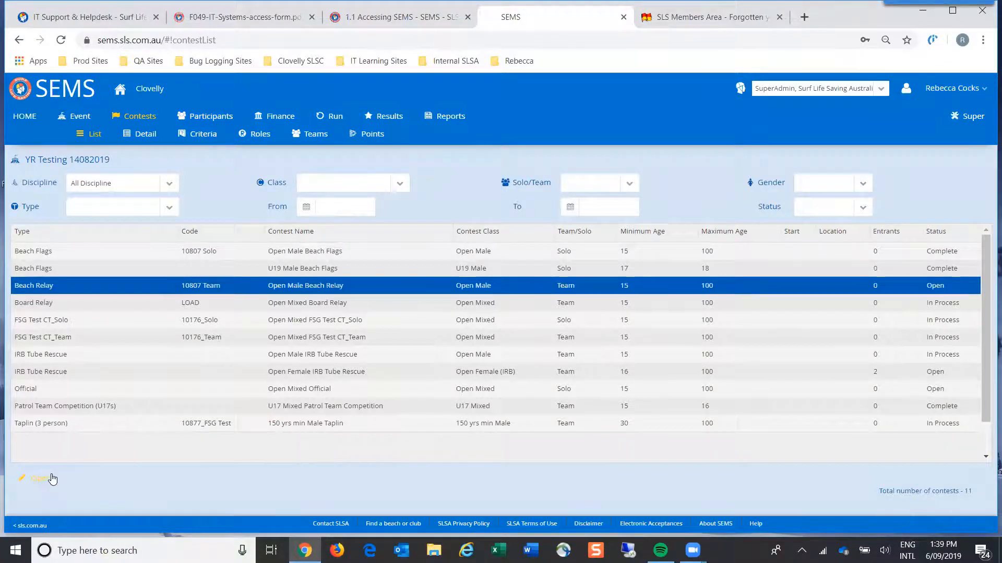
left_click(53, 477)
left_click(309, 134)
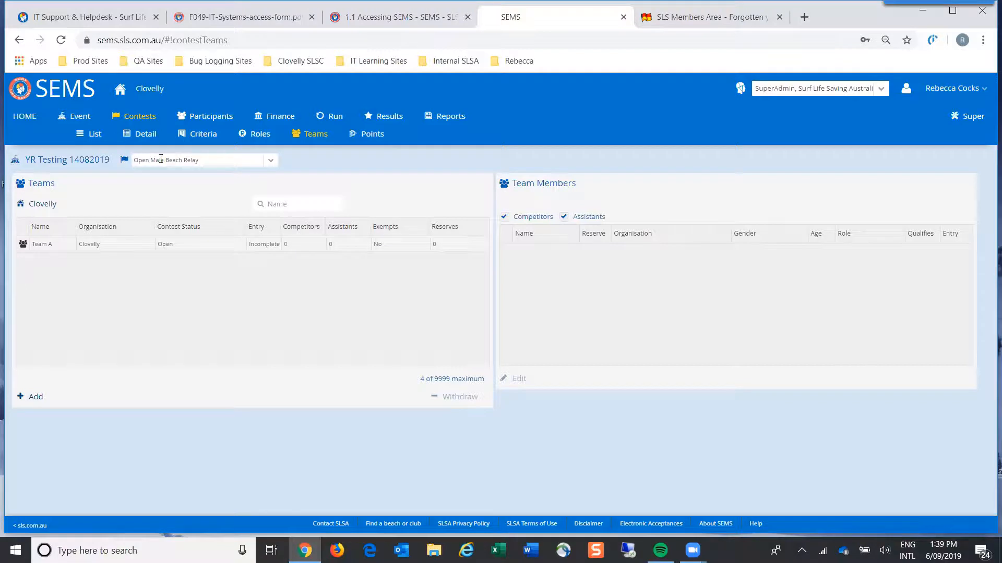
left_click(270, 162)
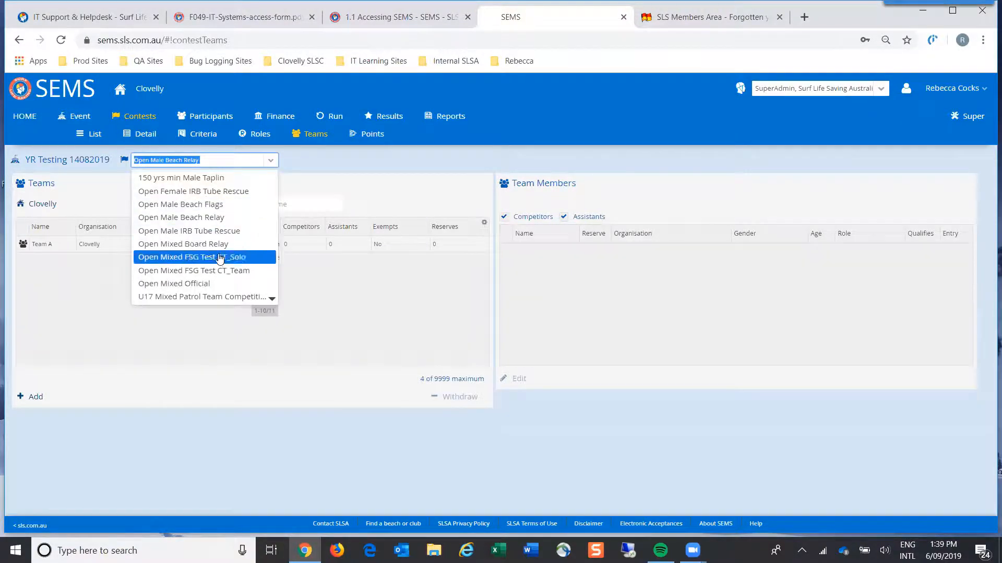
key("Down")
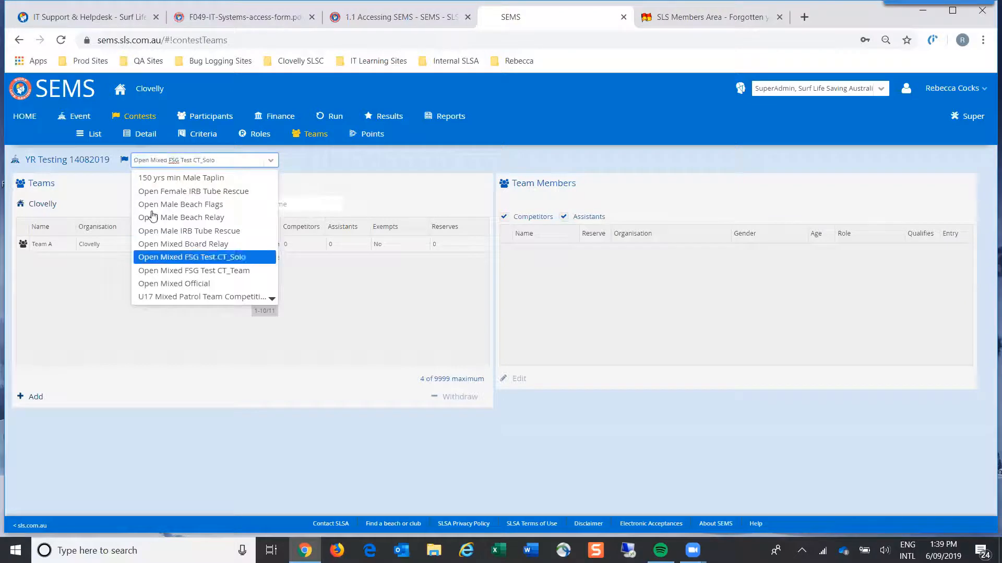
Open the Open Female IRB Tube Rescue contest and show the members of its Super Girls team.
left_click(74, 118)
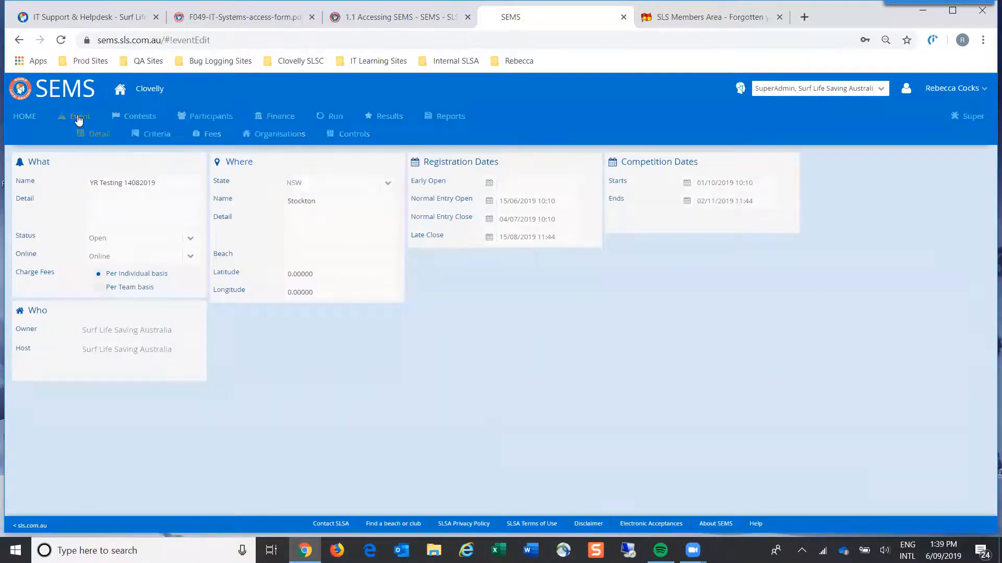
left_click(144, 120)
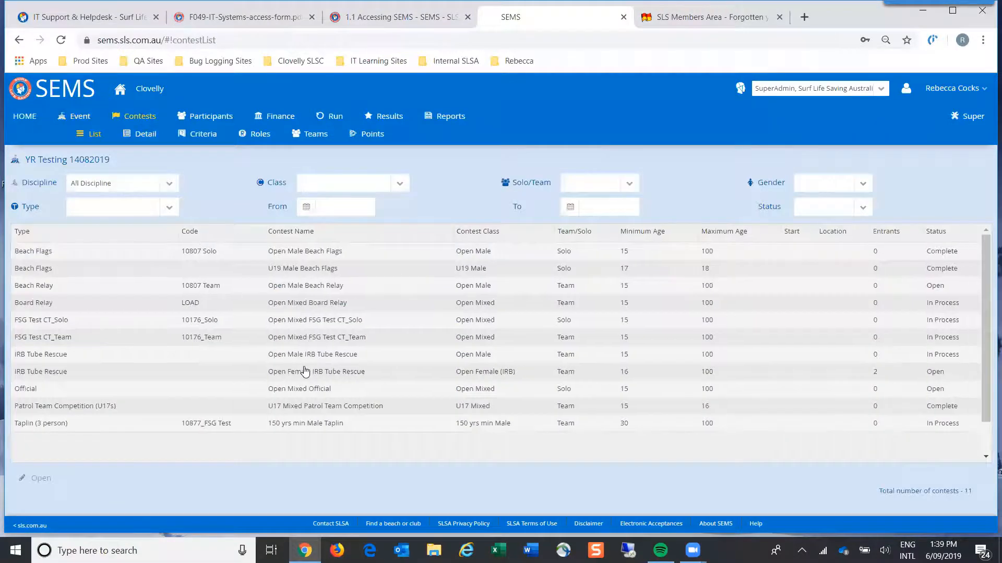
left_click(305, 372)
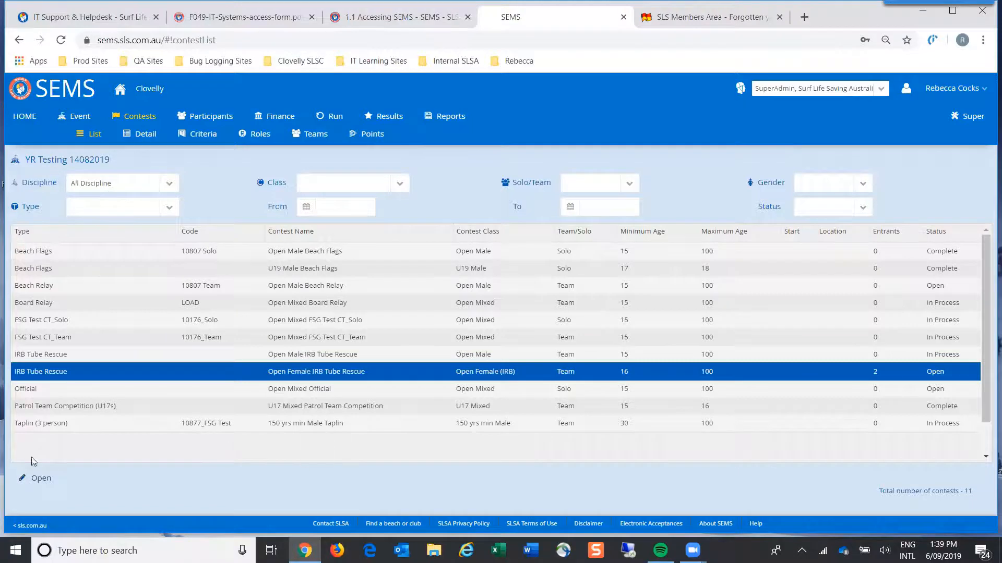
left_click(42, 479)
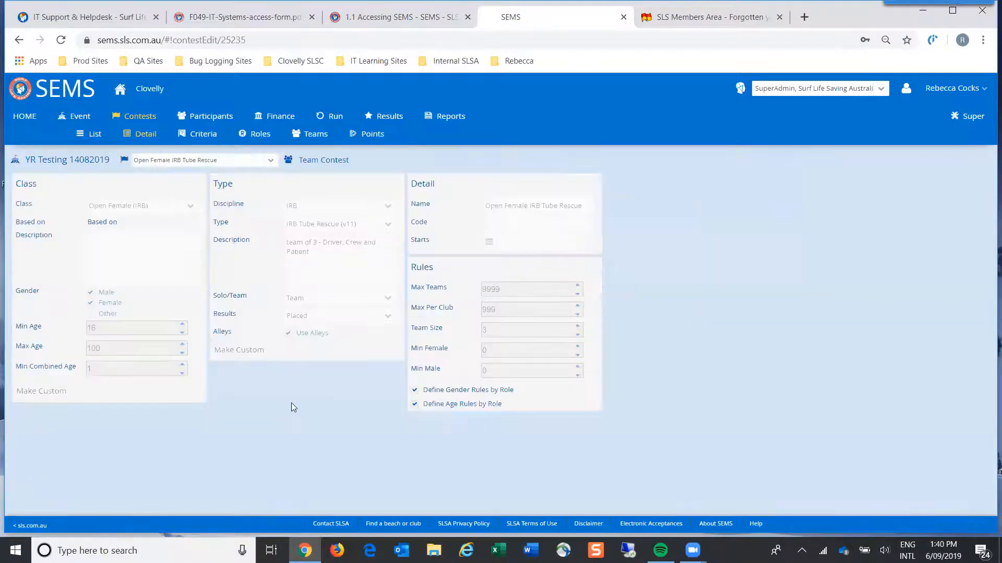
left_click(309, 136)
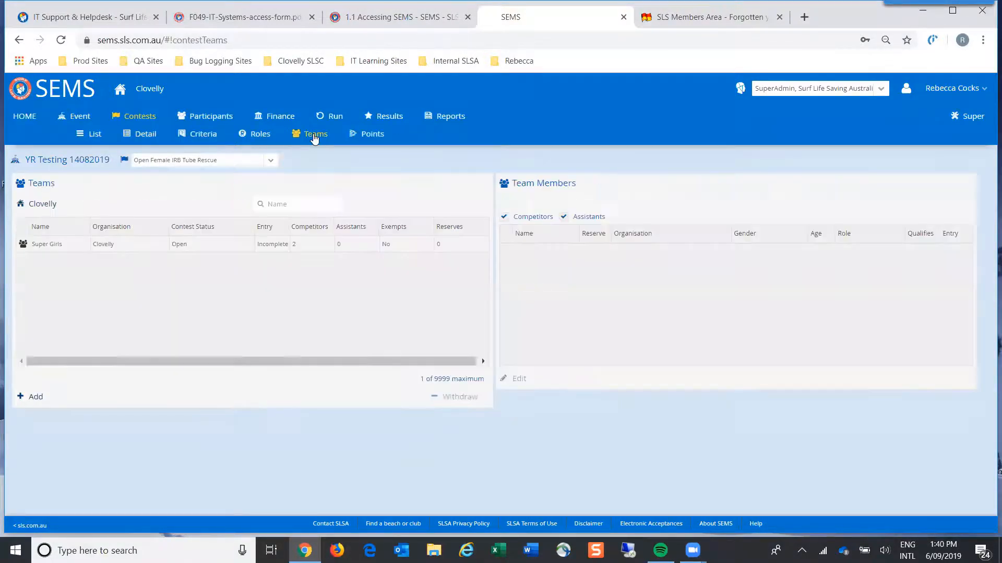
left_click(218, 247)
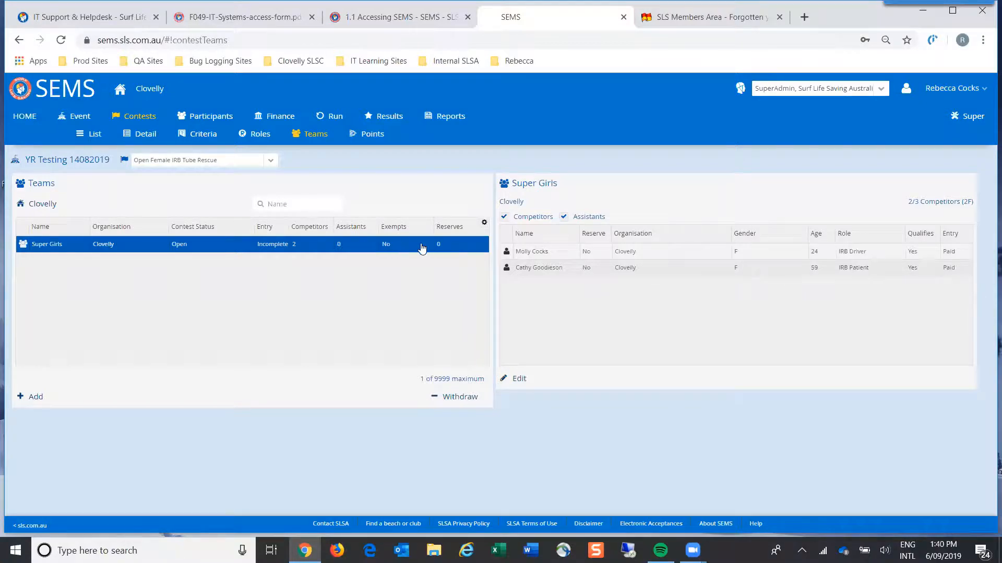
Open the Super Girls team for editing and remove the competitor assigned as IRB Patient.
left_click(519, 380)
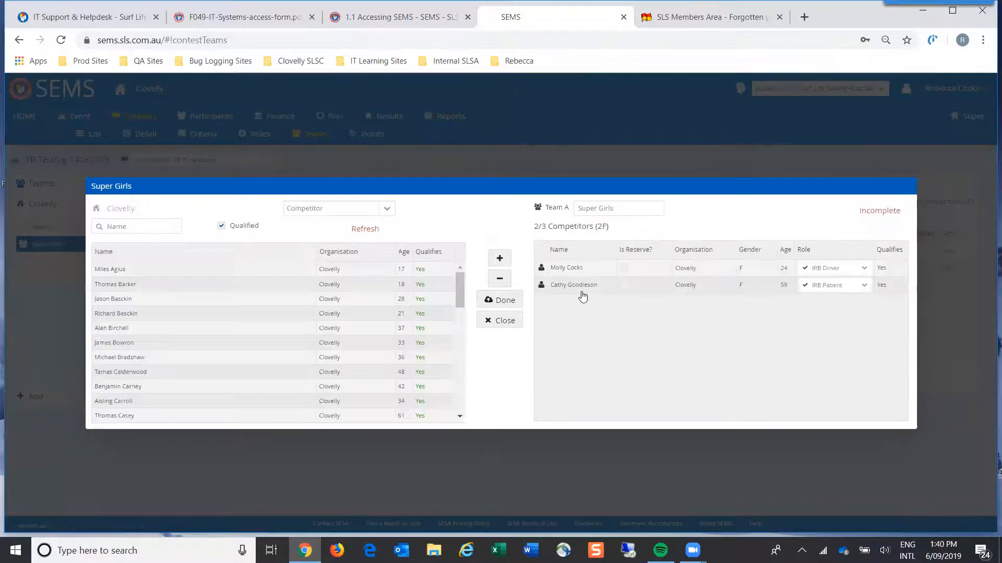
left_click(583, 285)
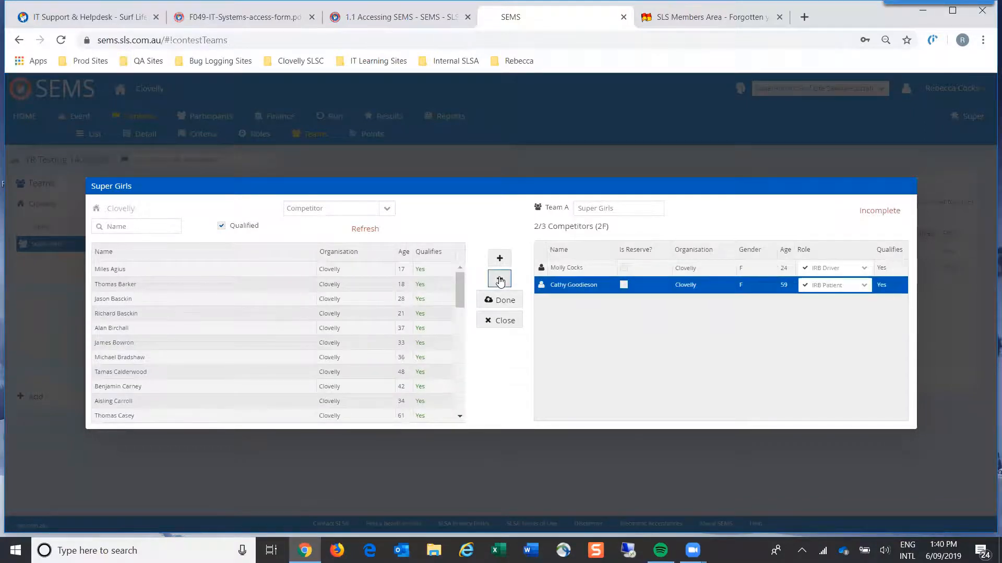
left_click(500, 280)
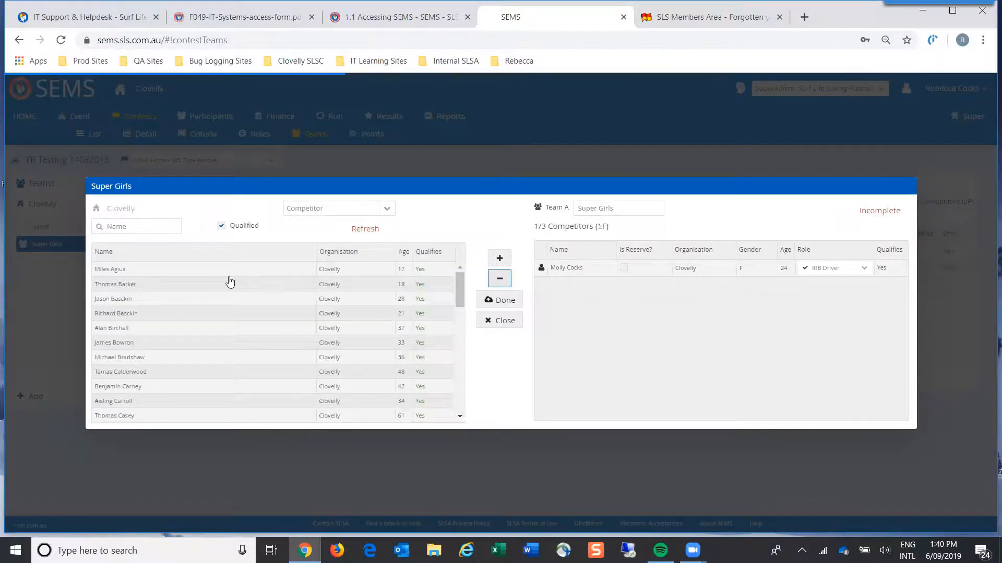
Add the qualified 49-year-old female Clovelly competitor to Super Girls as IRB Crewman and save the team.
scroll(136, 338, "down", 1)
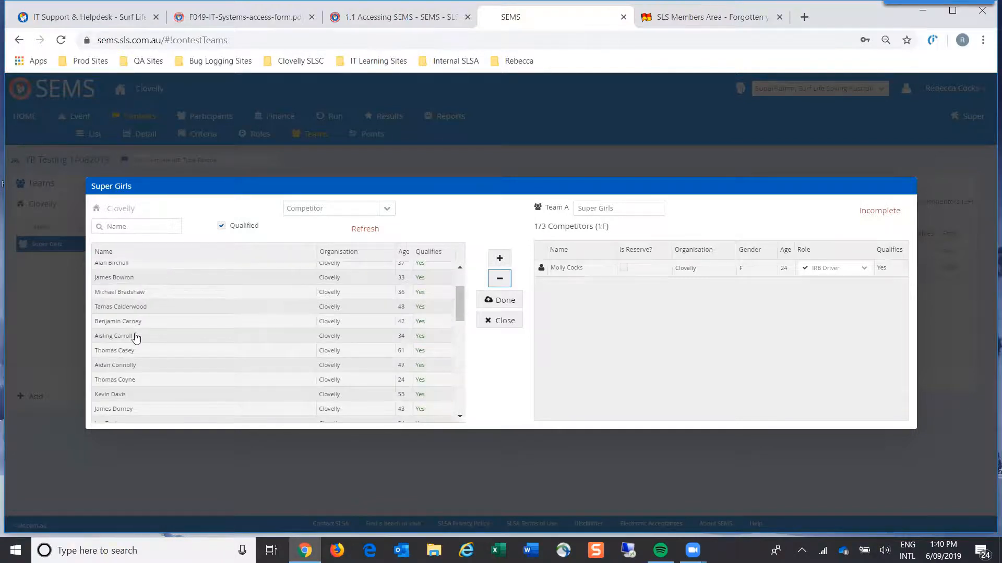
scroll(136, 338, "down", 1)
scroll(136, 338, "down", 1)
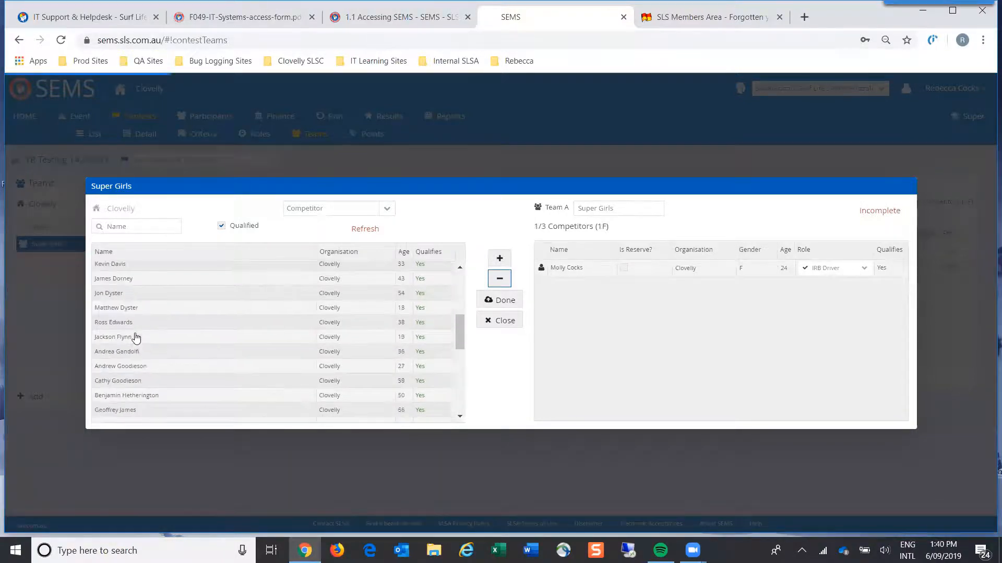
left_click(131, 352)
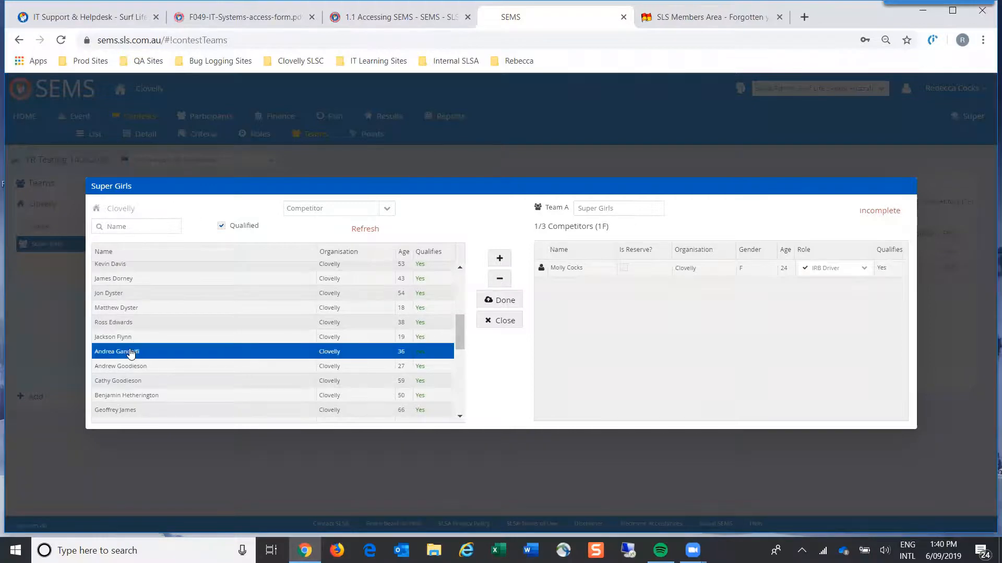
scroll(140, 368, "down", 2)
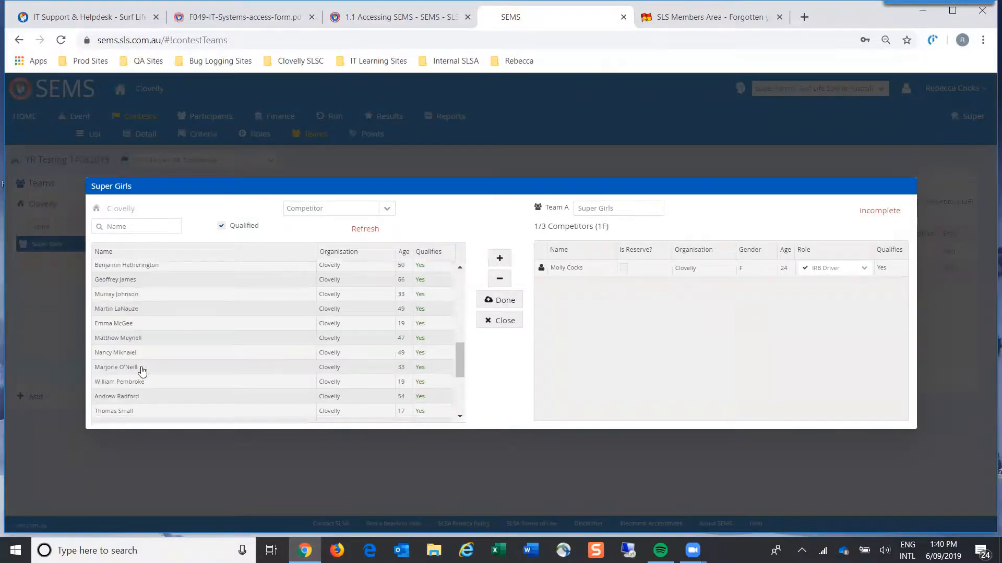
left_click(134, 355)
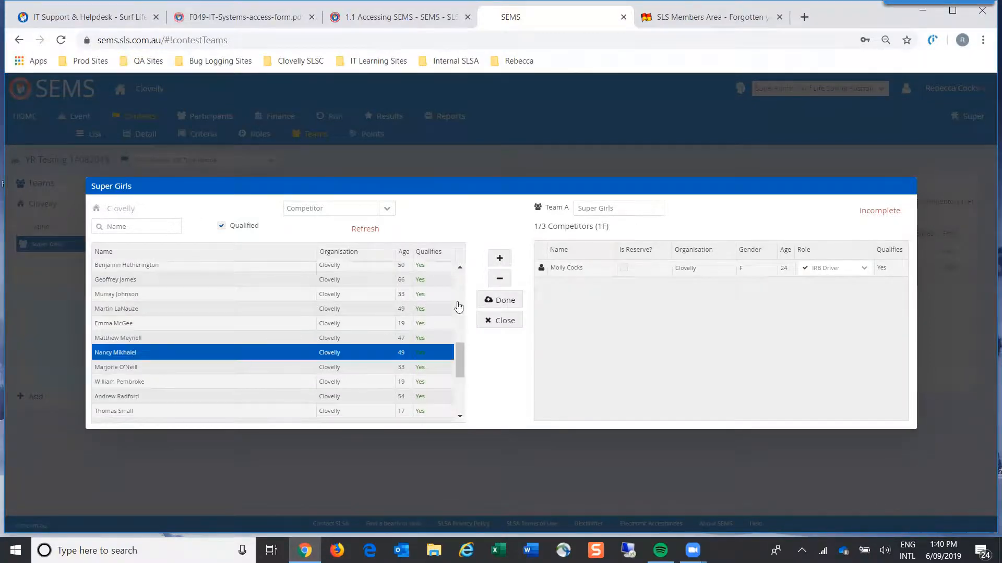
left_click(496, 264)
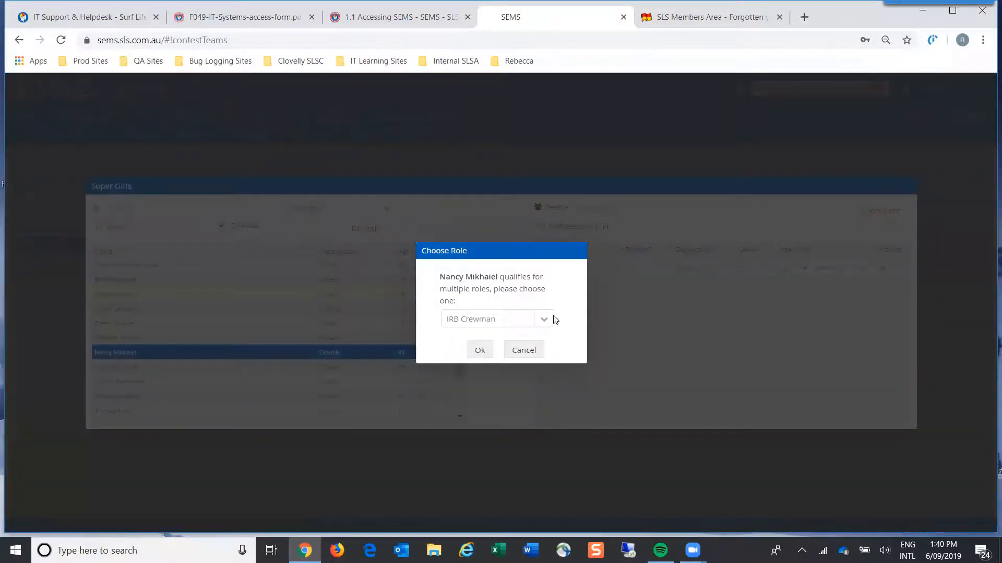
left_click(541, 321)
left_click(469, 338)
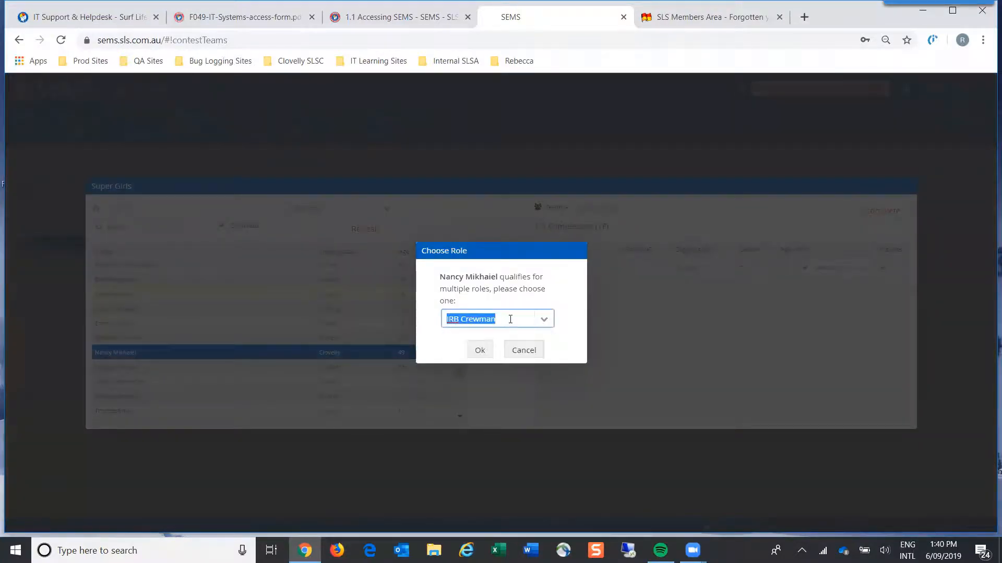
left_click(480, 351)
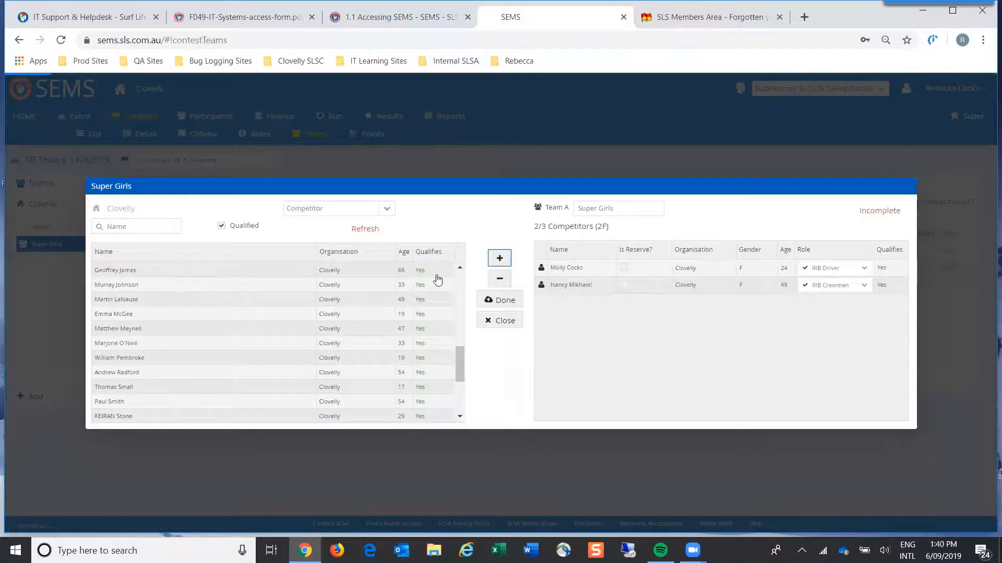
left_click(501, 301)
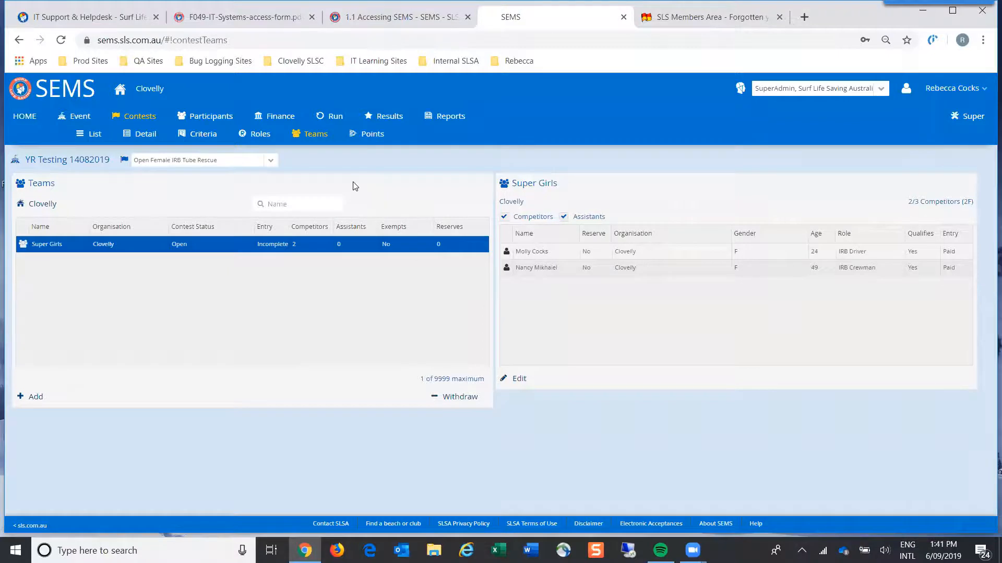
Generate the Full Competitor List – Patrol Hours report for the event and export it as CSV.
left_click(447, 116)
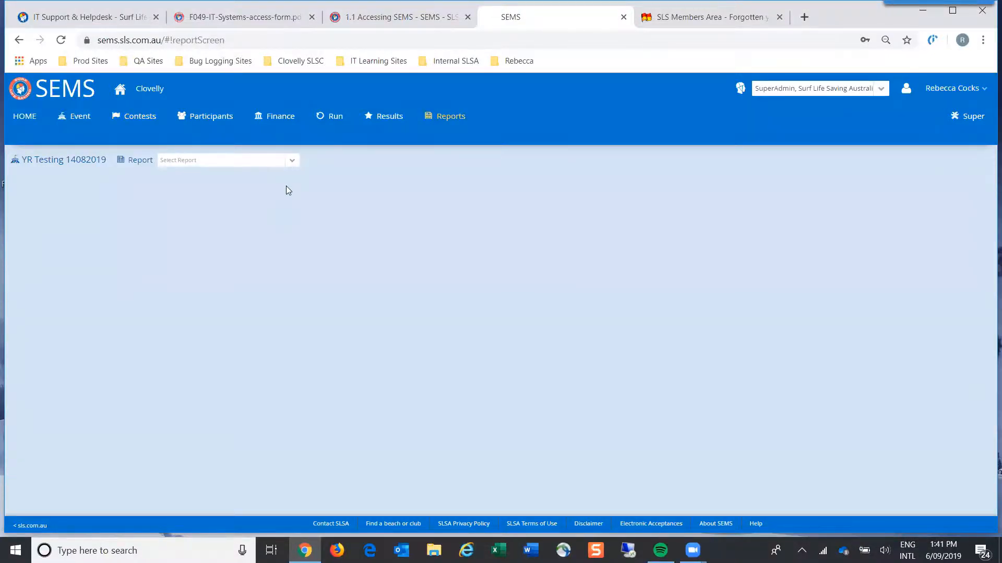
left_click(291, 162)
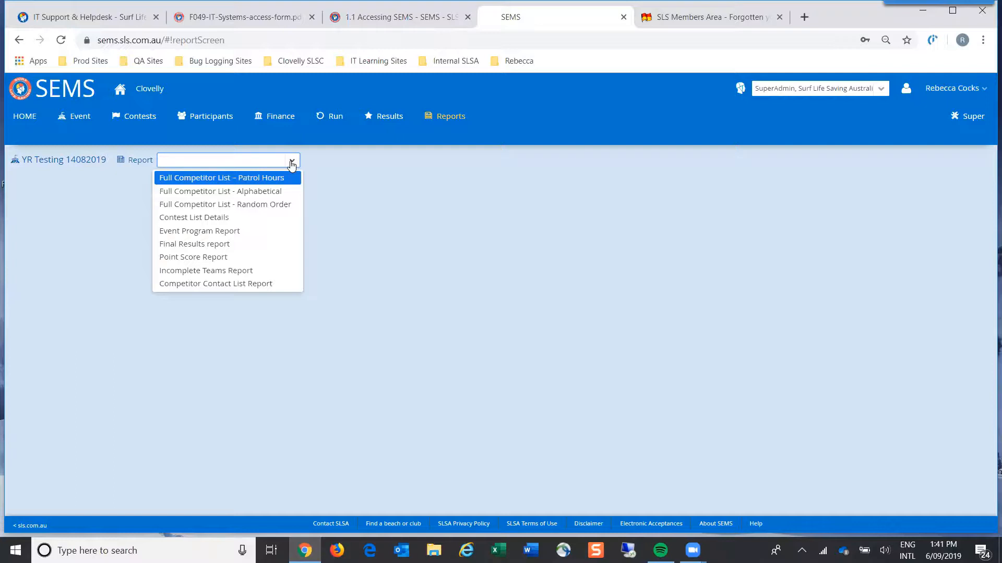
left_click(279, 176)
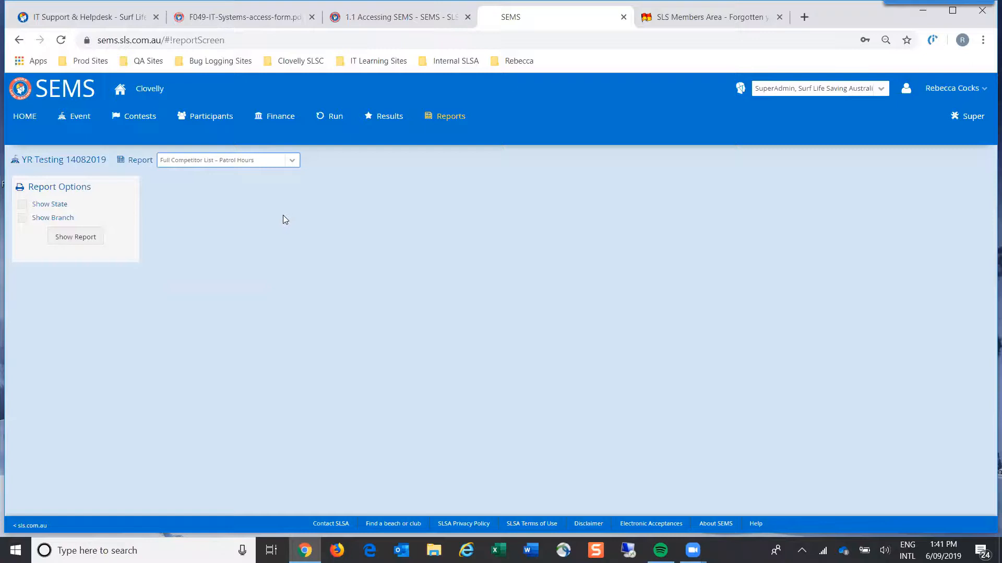
left_click(68, 238)
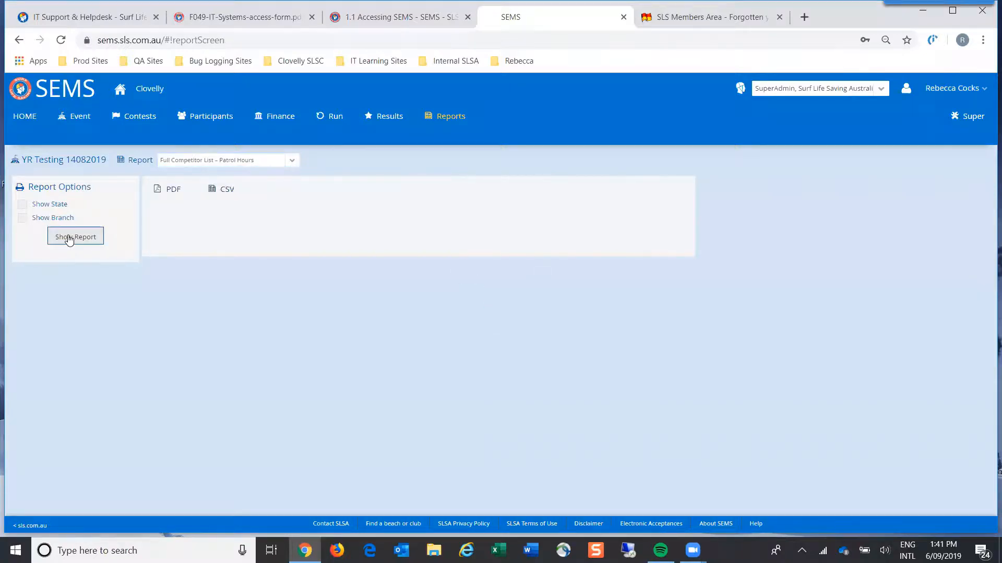
left_click(171, 191)
left_click(230, 192)
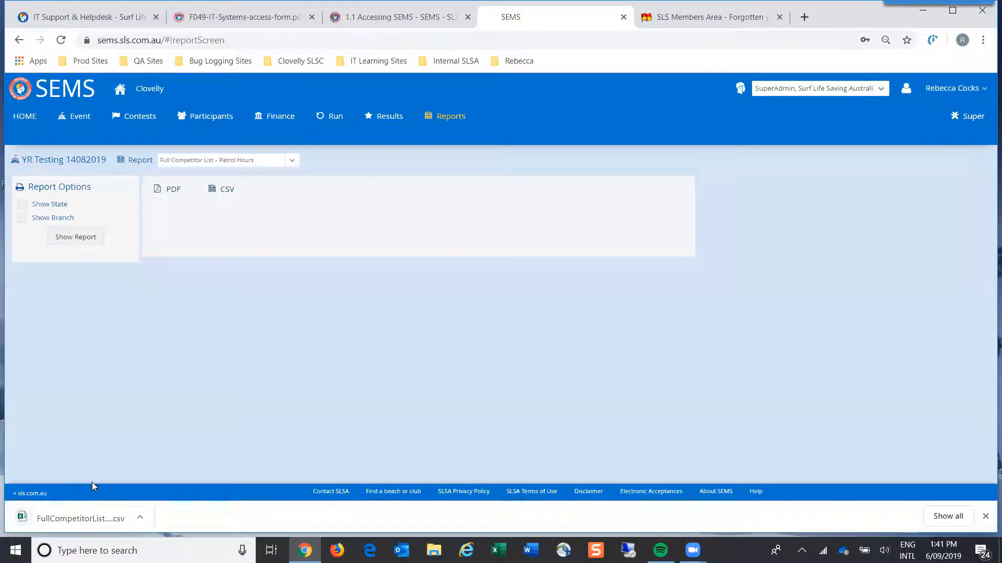
Open the downloaded competitor list in Excel, widen the patrol hours columns to read them, and close the file without saving.
left_click(92, 511)
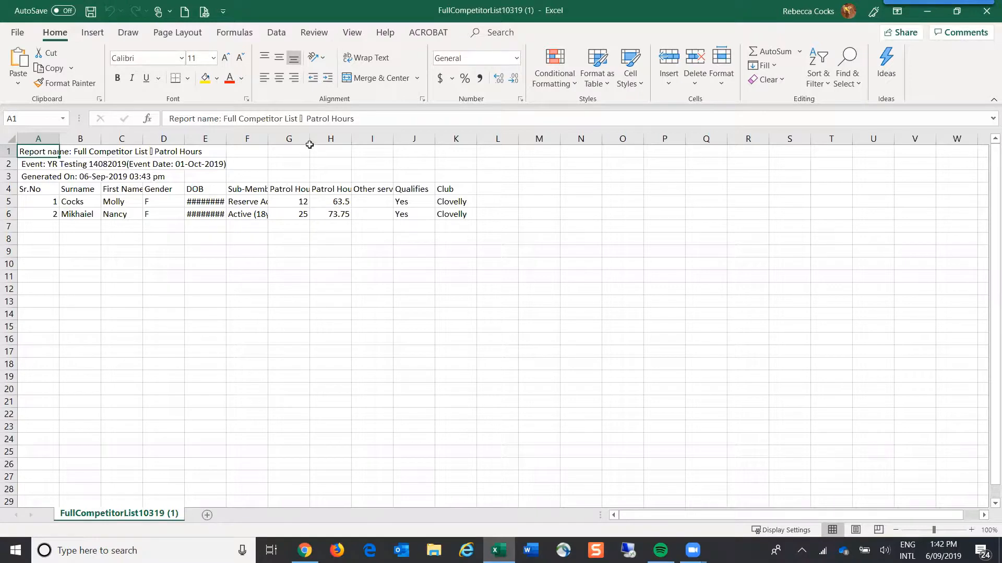
left_click_drag(310, 139, 390, 143)
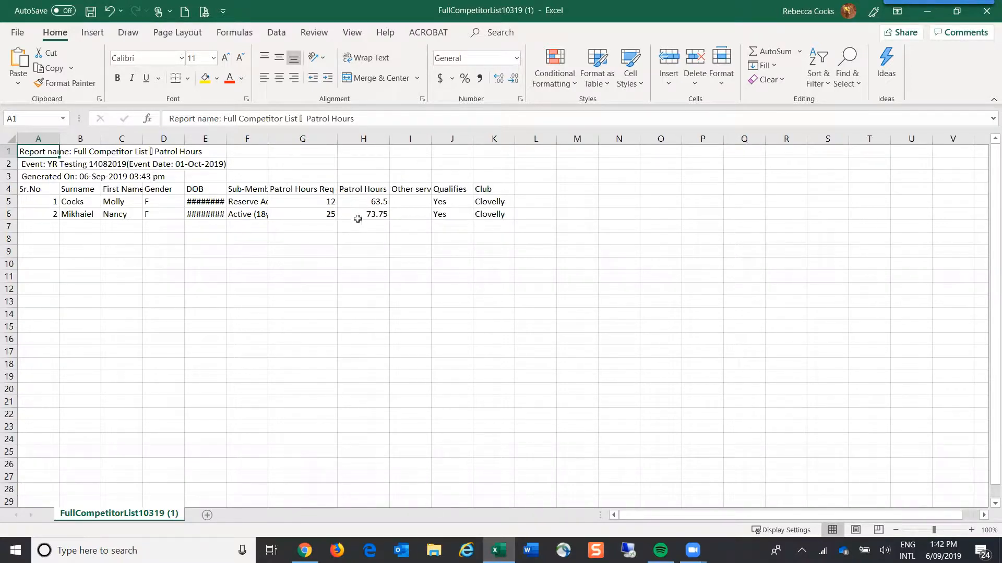
left_click(983, 14)
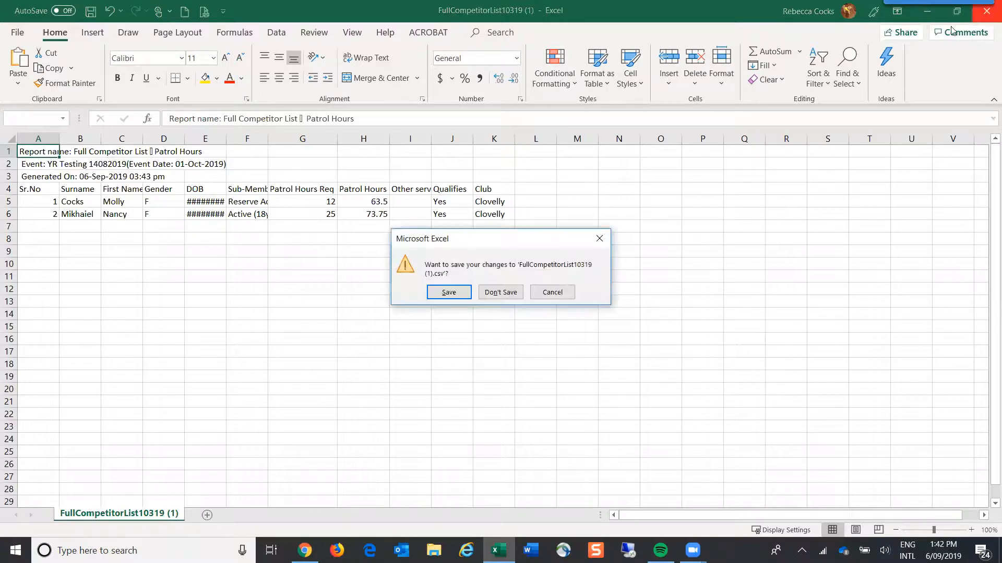
left_click(509, 289)
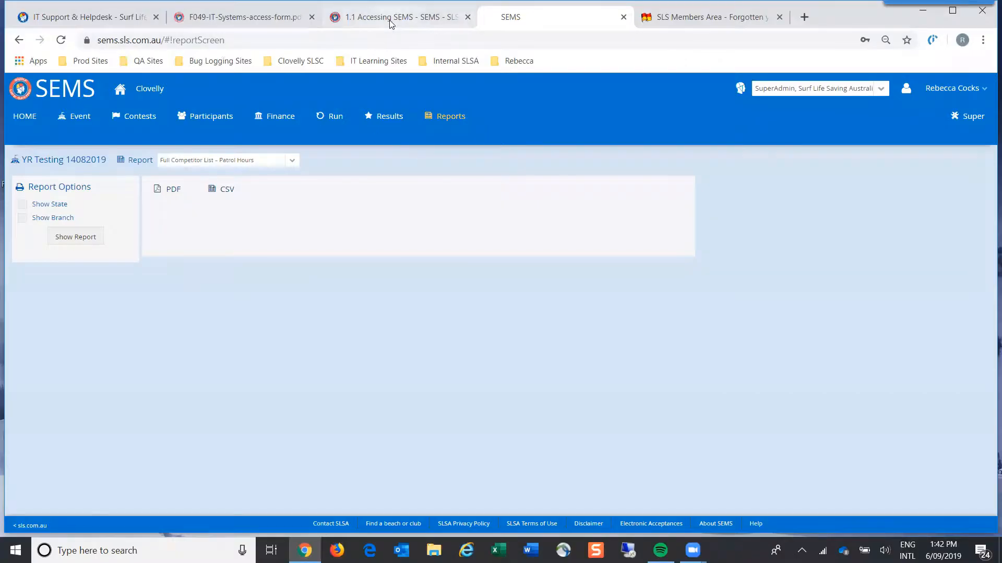
Display the Contest List Details report for the event, and switch to the Event Program Report options.
left_click(389, 20)
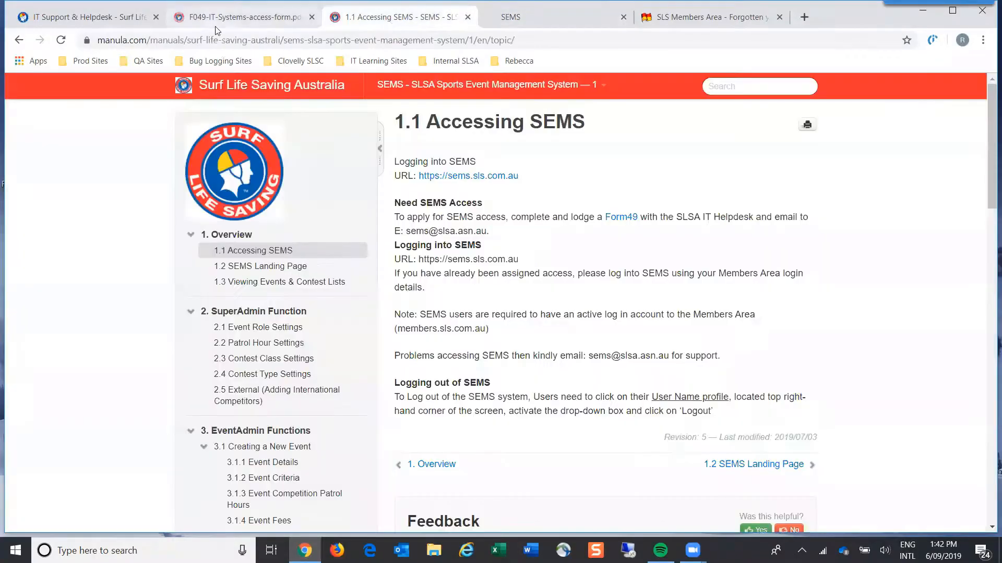
left_click(510, 17)
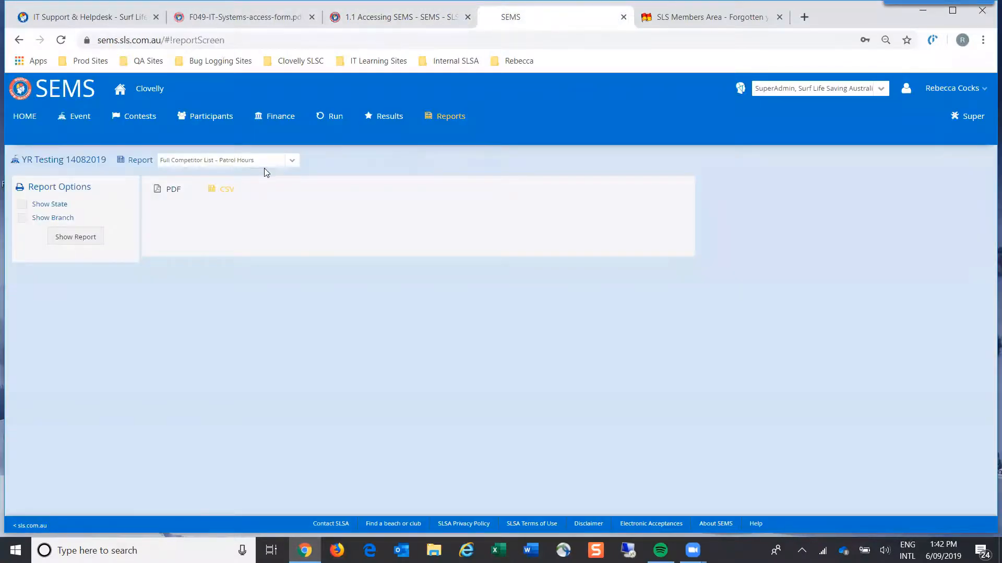
left_click(292, 162)
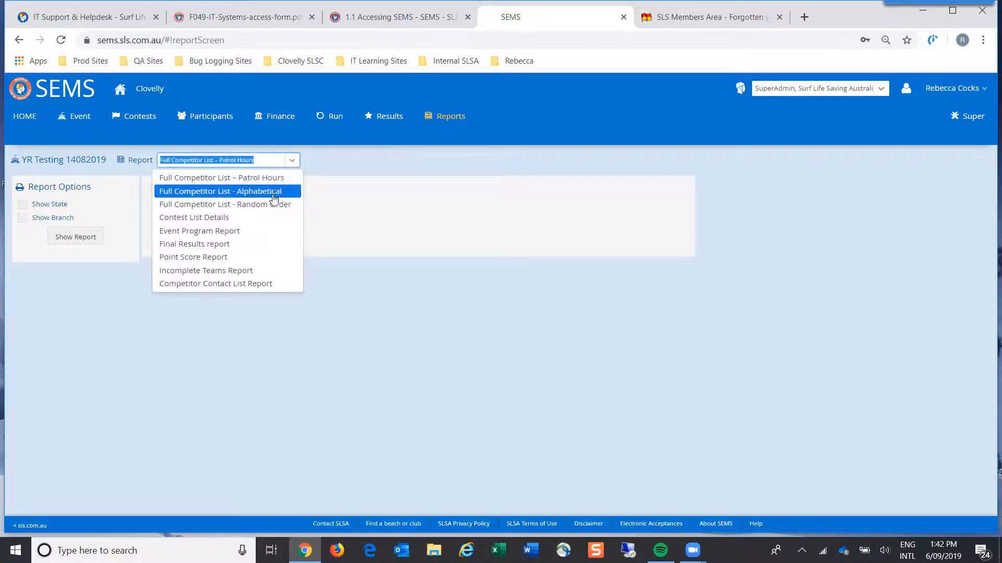
left_click(203, 218)
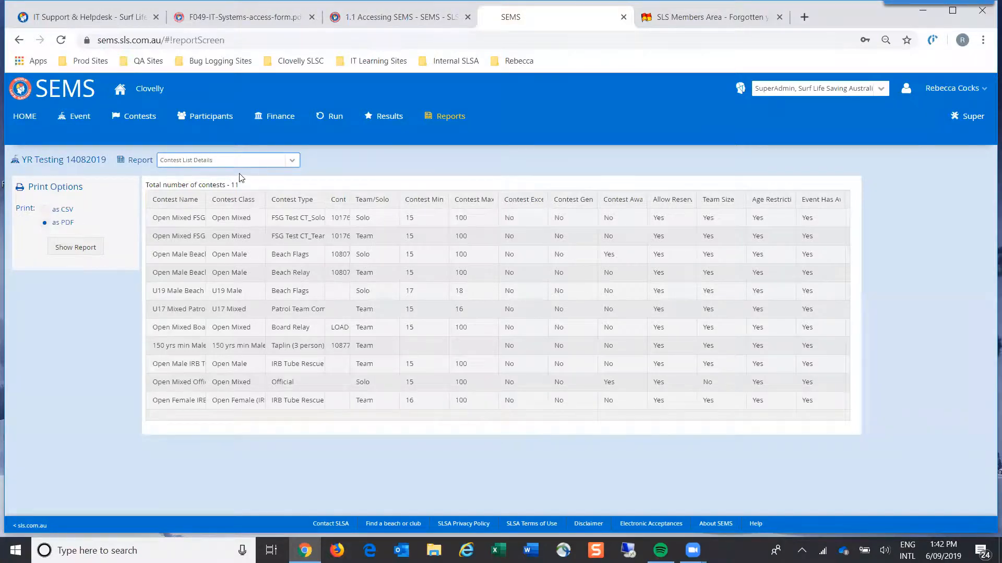
left_click(292, 162)
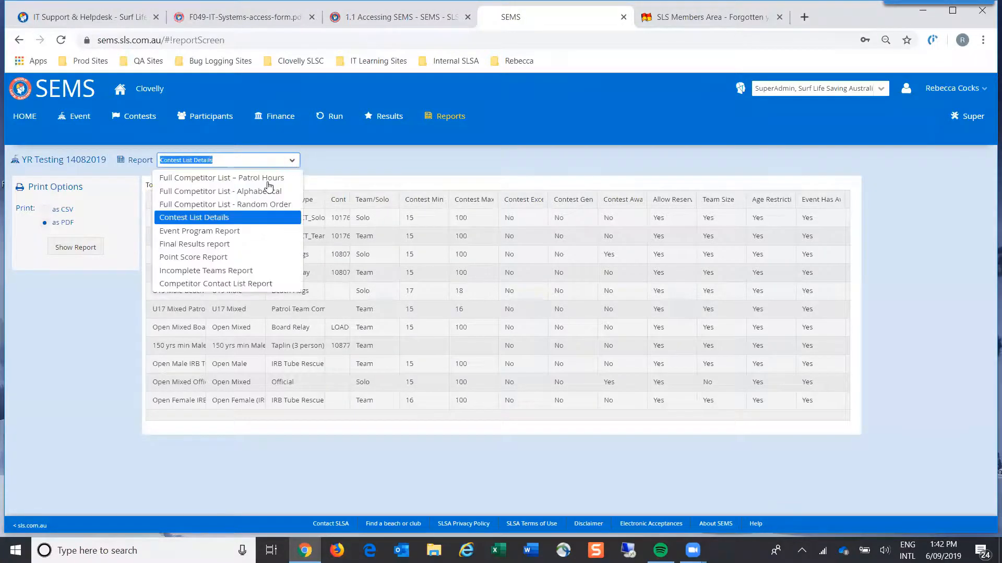
left_click(228, 233)
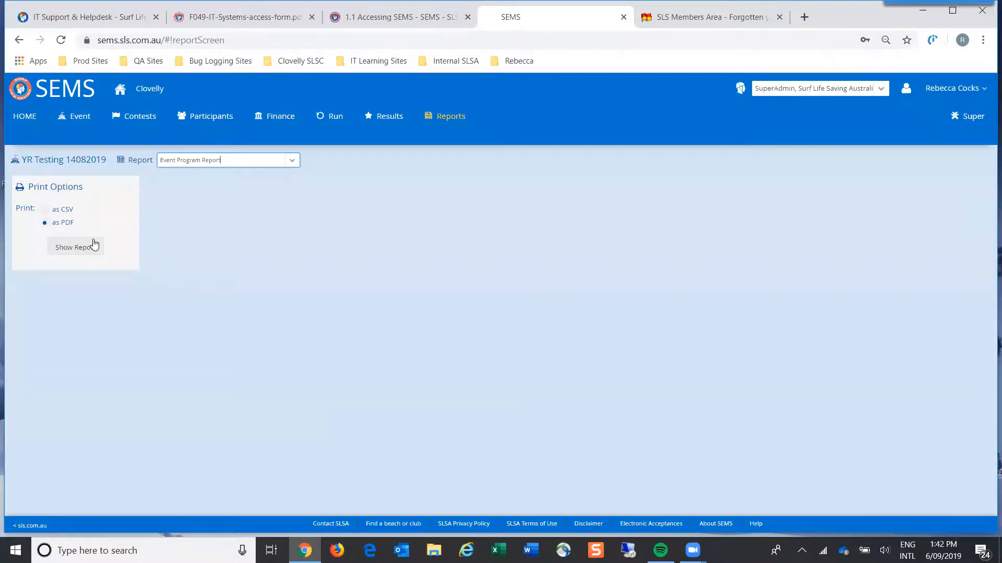
Generate the Incomplete Teams Report, export it as PDF, and open the file to review the incomplete teams per contest.
left_click(292, 161)
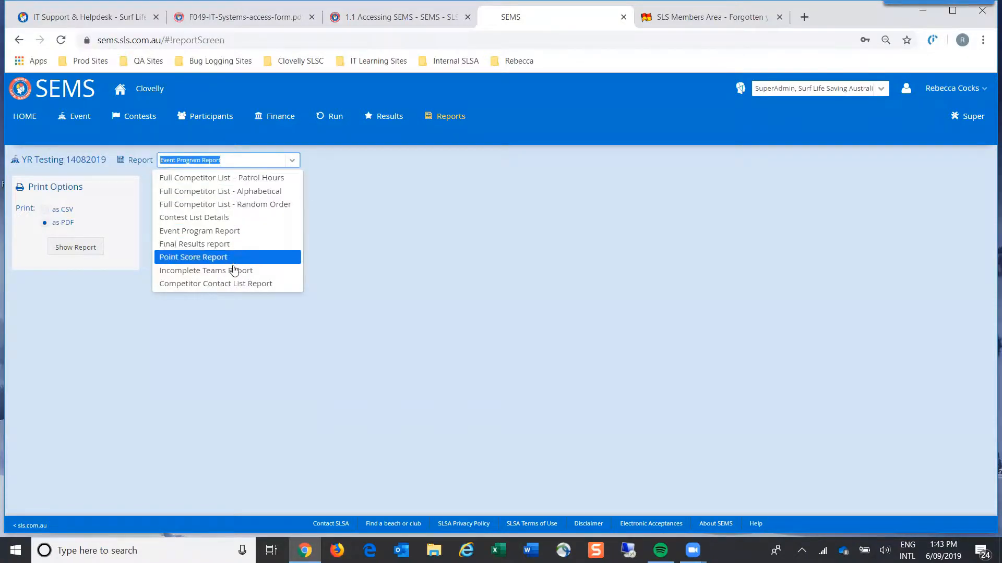
left_click(231, 269)
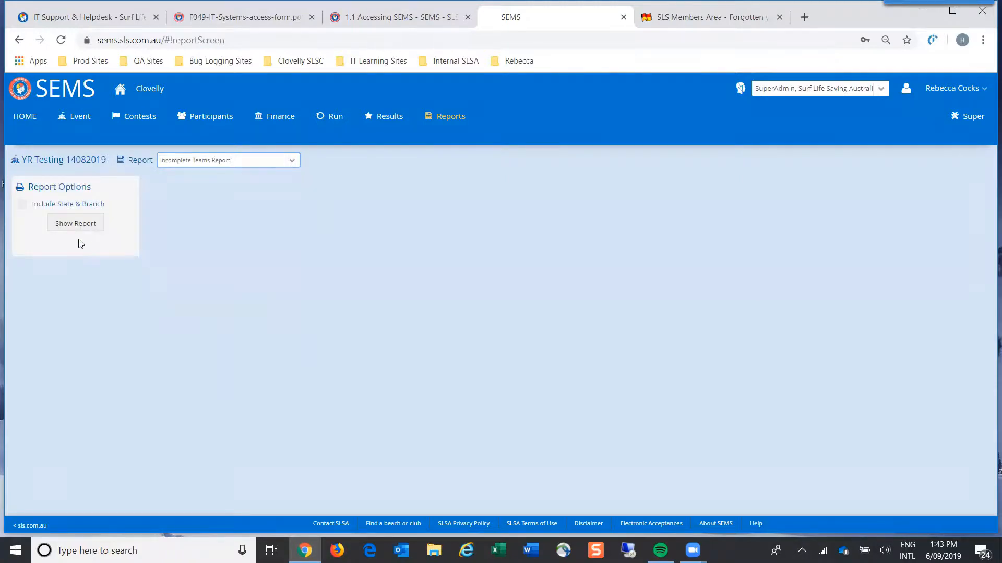
left_click(80, 226)
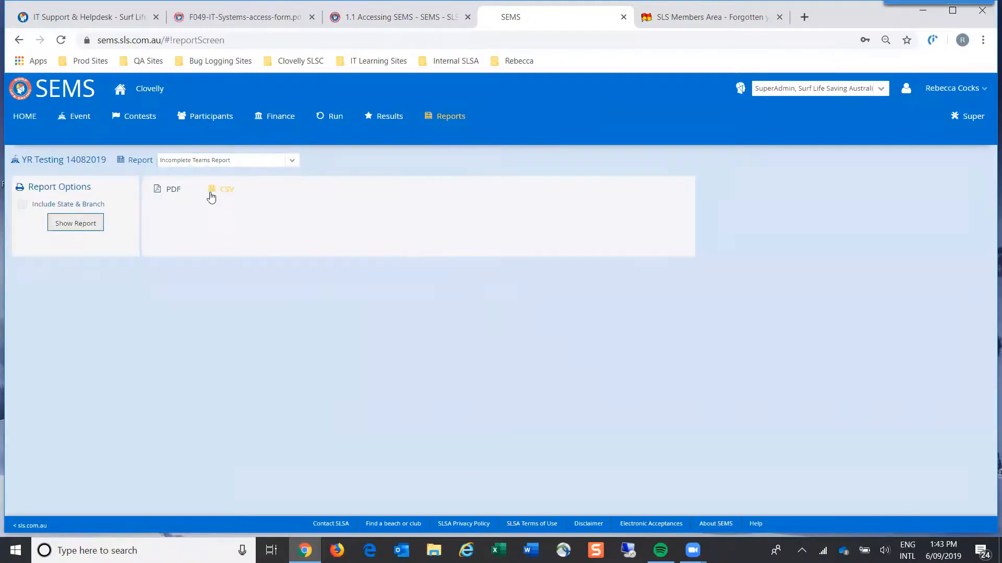
left_click(173, 192)
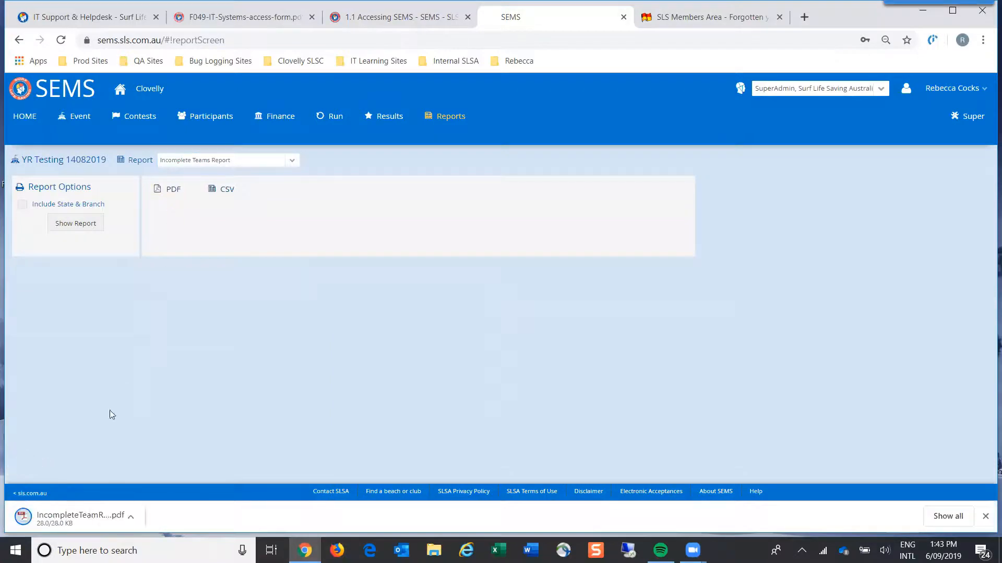
left_click(83, 514)
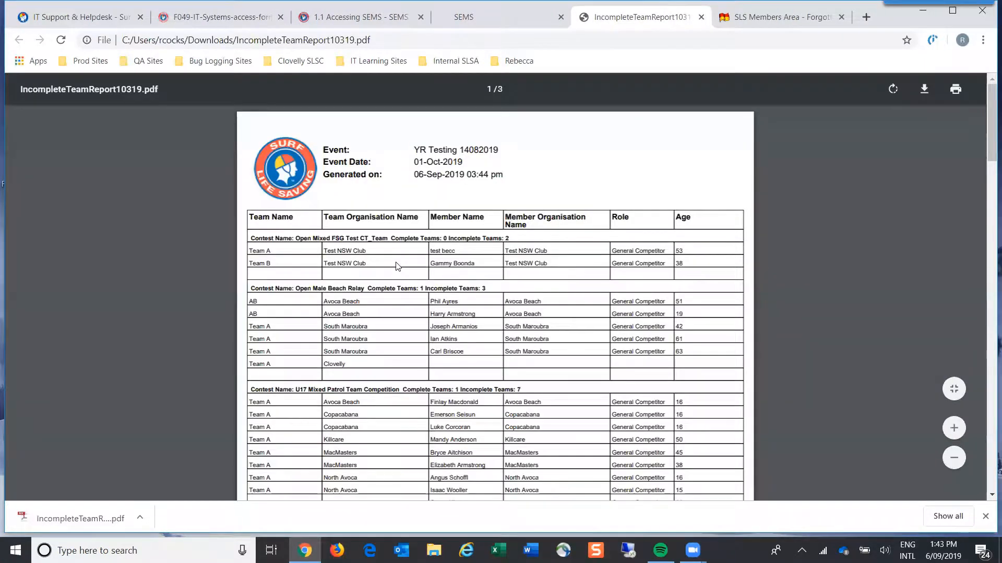
scroll(397, 266, "down", 3)
scroll(398, 267, "up", 3)
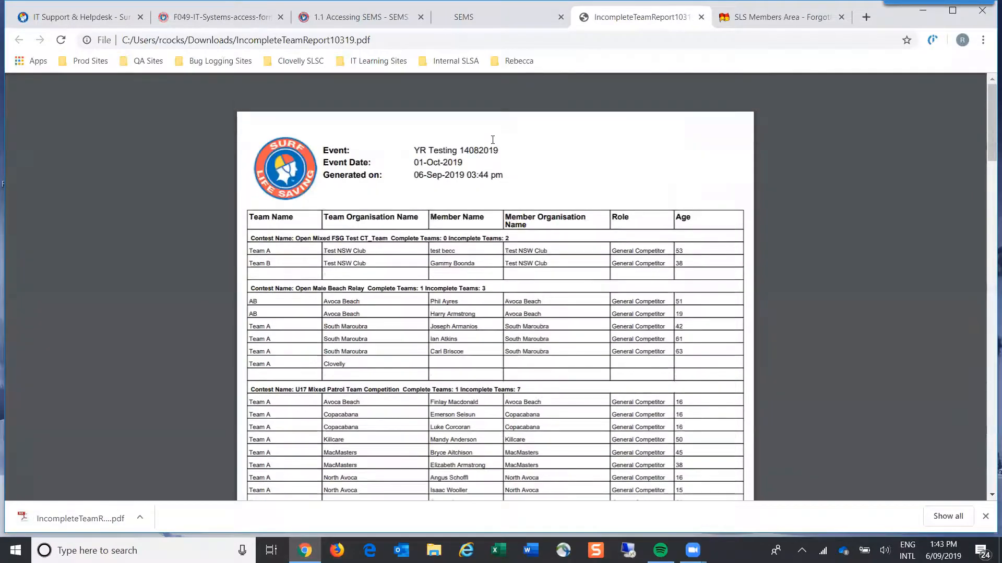
left_click(441, 17)
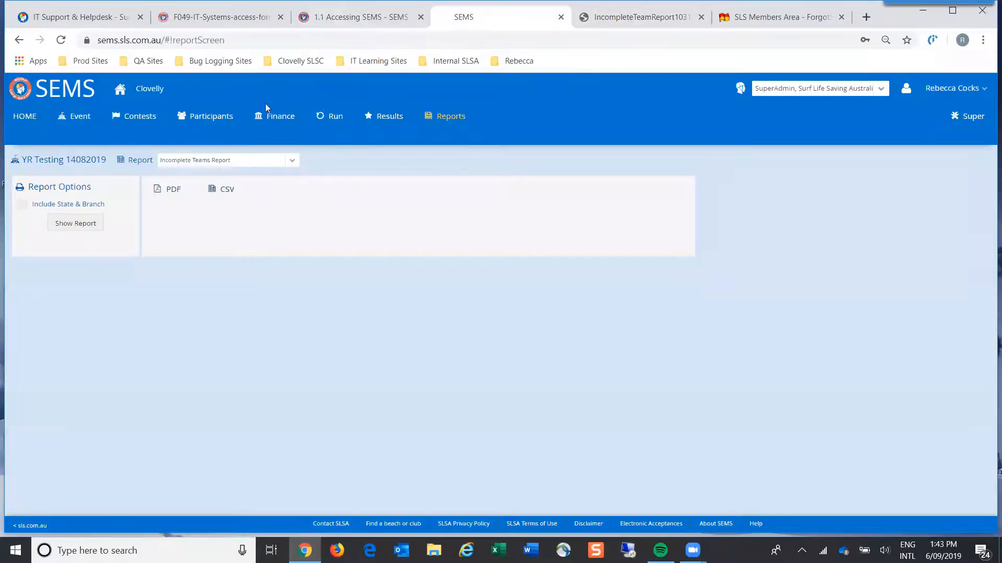
left_click(292, 163)
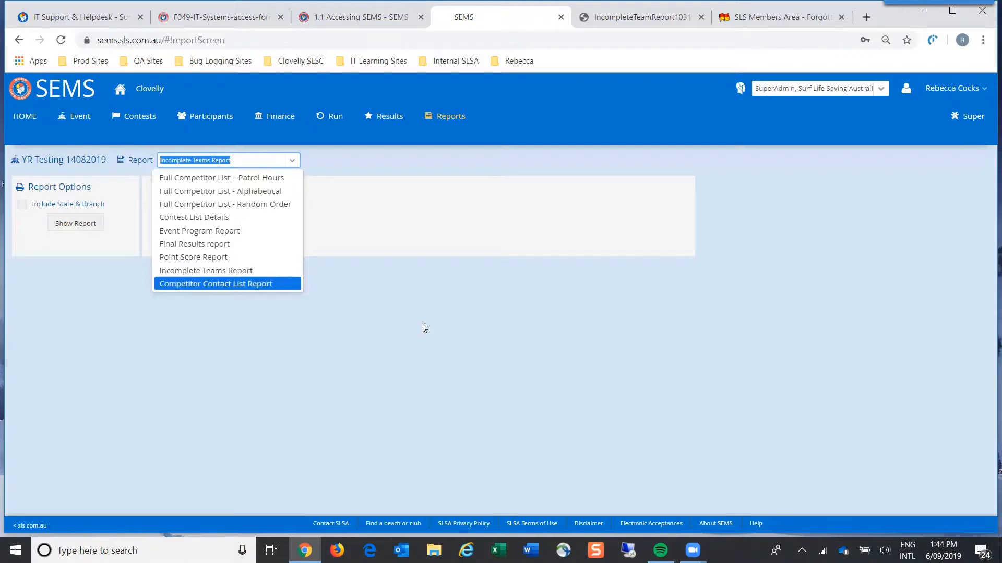
key("Up")
key("Up")
key("Up")
key("Up")
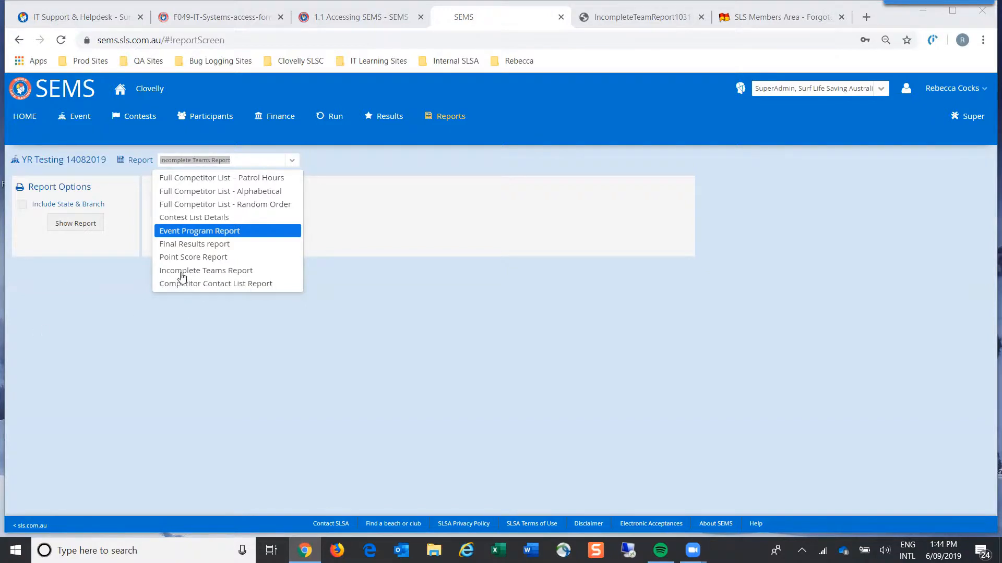
Open the SEMS User Guide from the SLSA Online Help site and look through its contents list for adding competitors into an event.
left_click(74, 15)
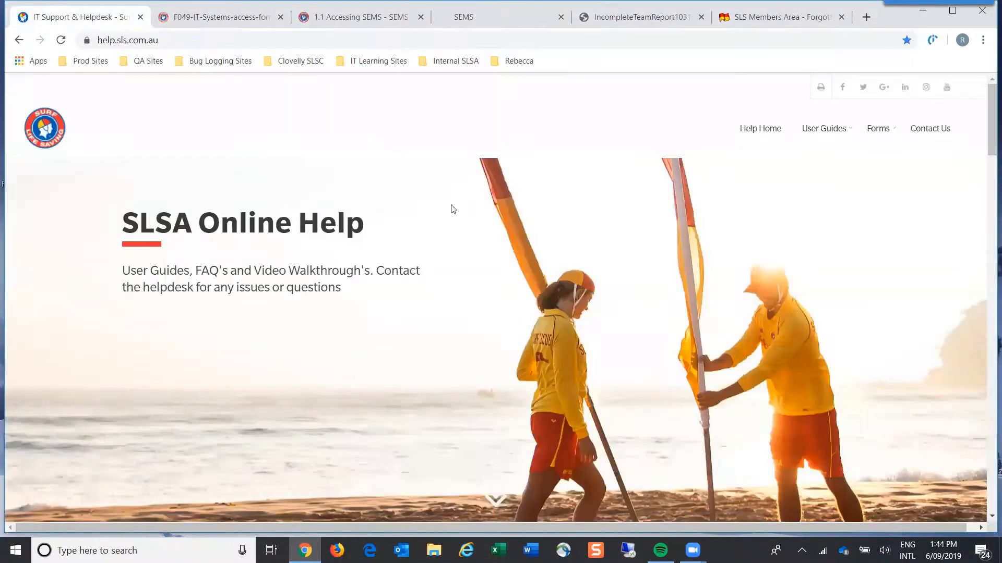
mouse_move(839, 129)
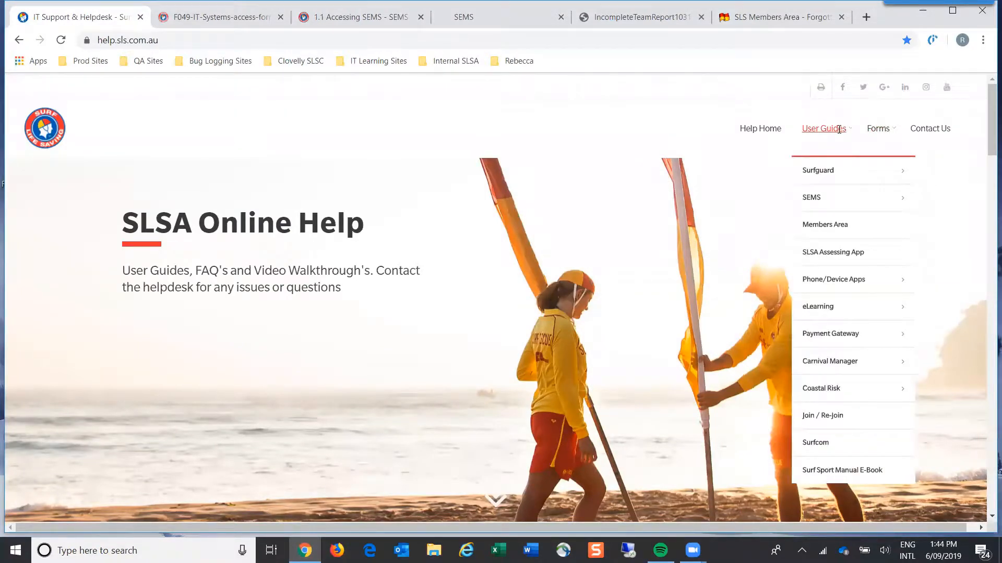
mouse_move(812, 199)
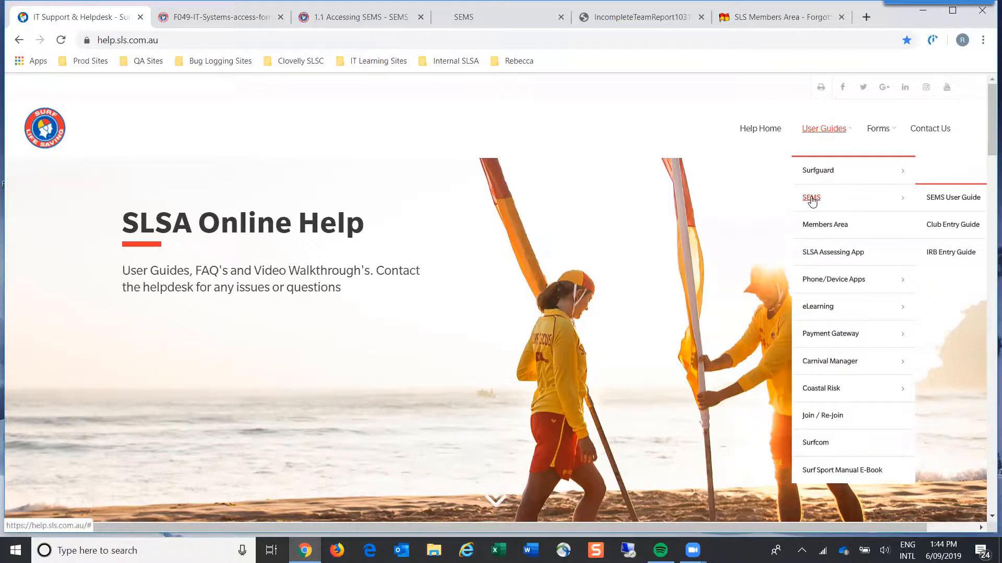
left_click(935, 198)
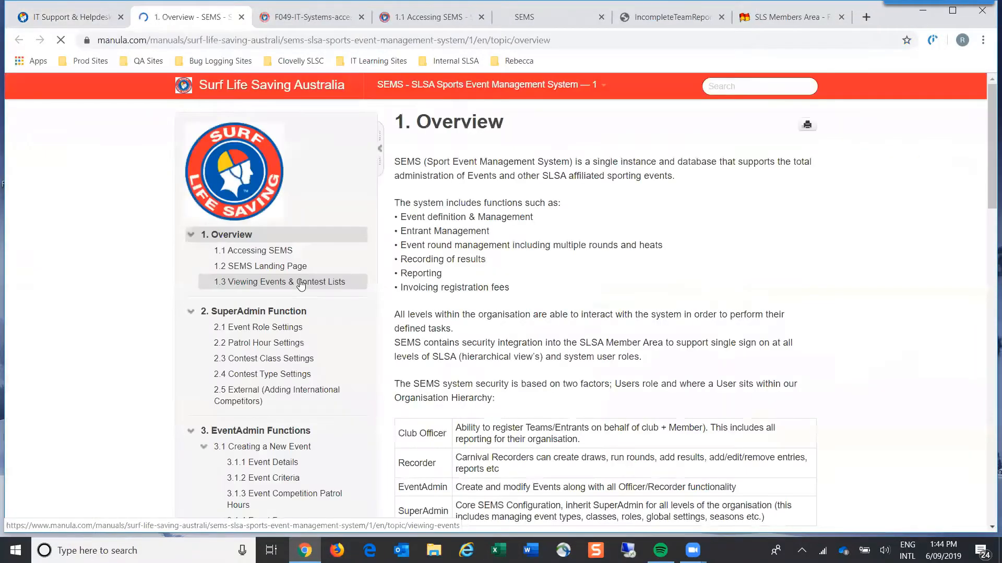
scroll(301, 283, "down", 3)
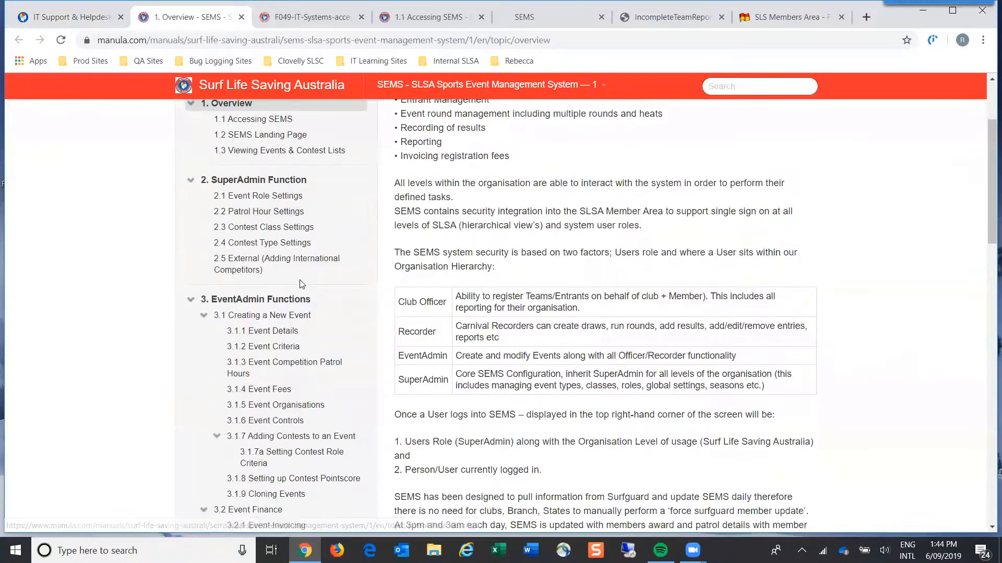
scroll(300, 284, "down", 5)
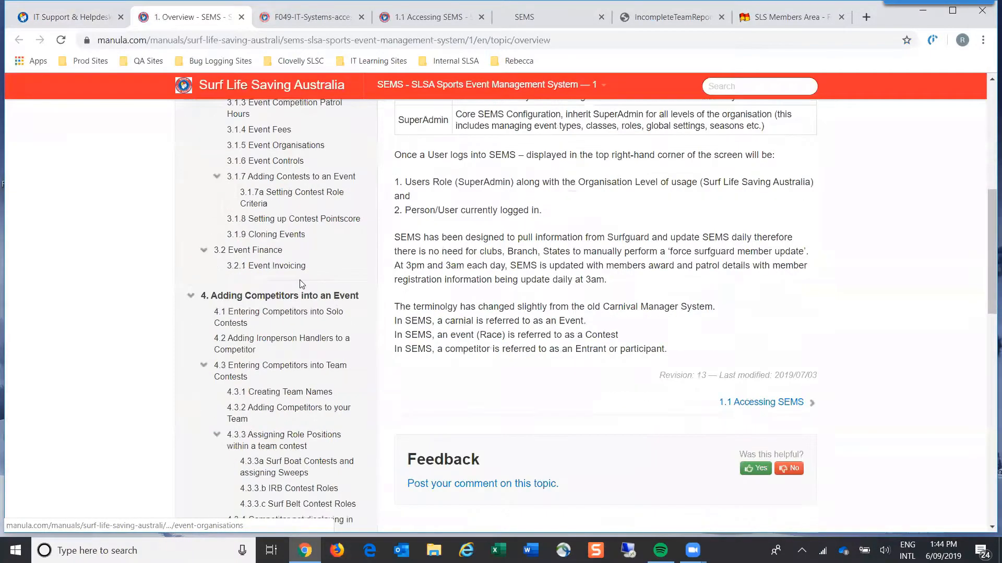
scroll(301, 283, "down", 5)
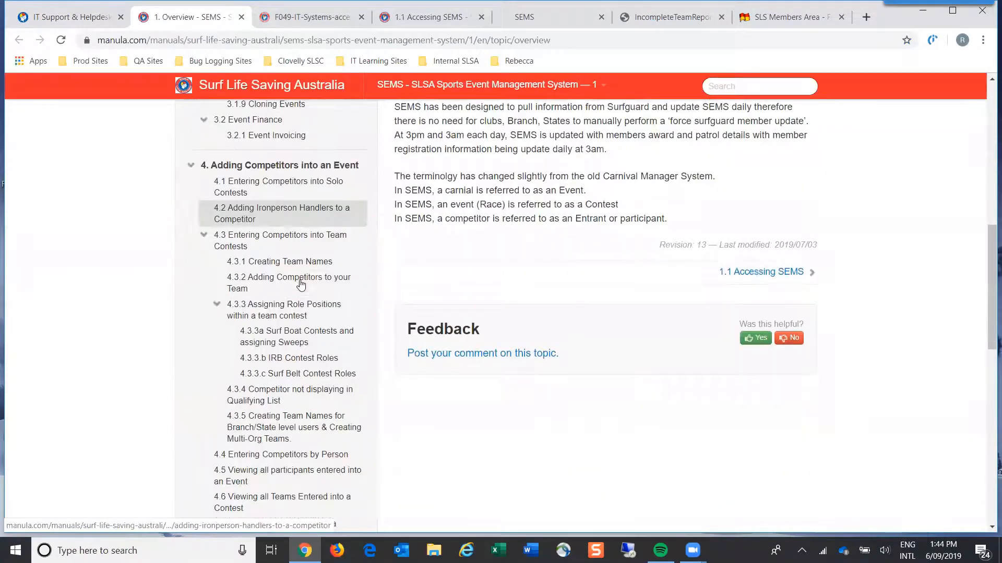
scroll(301, 284, "up", 1)
scroll(292, 276, "up", 3)
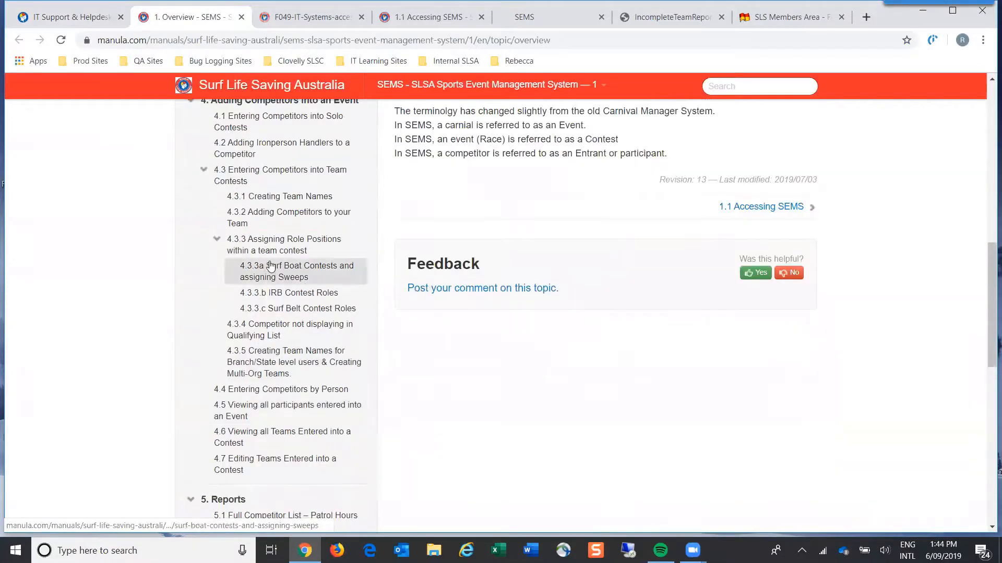
scroll(266, 208, "up", 1)
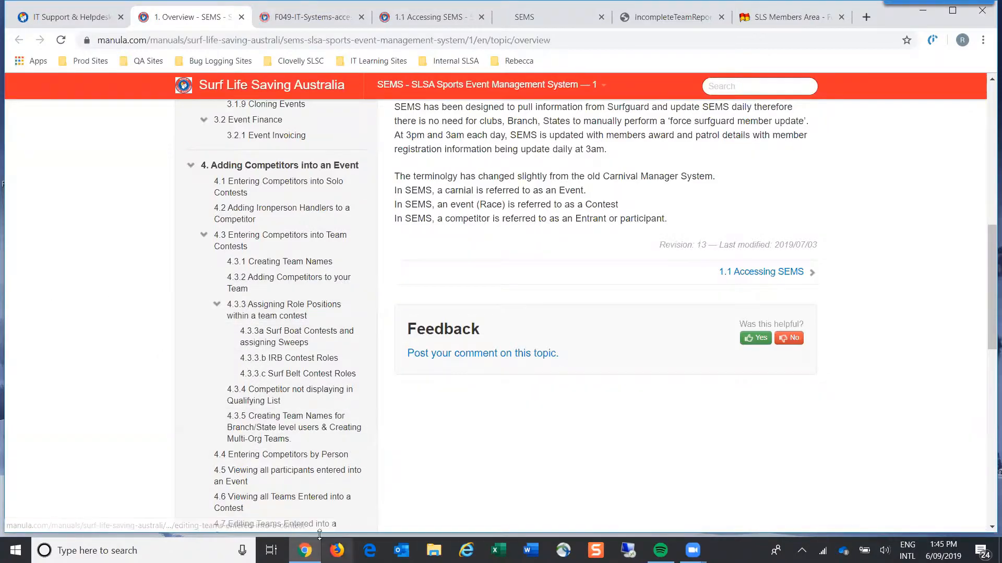
Back in SEMS, generate the Full Competitor List - Alphabetical report, export it as PDF, and open the file.
left_click(536, 18)
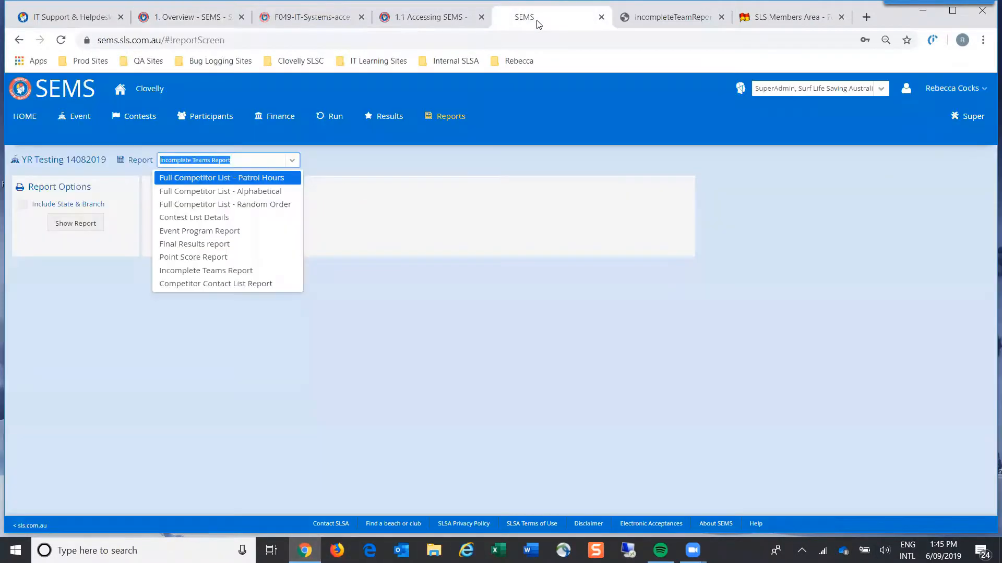
left_click(243, 192)
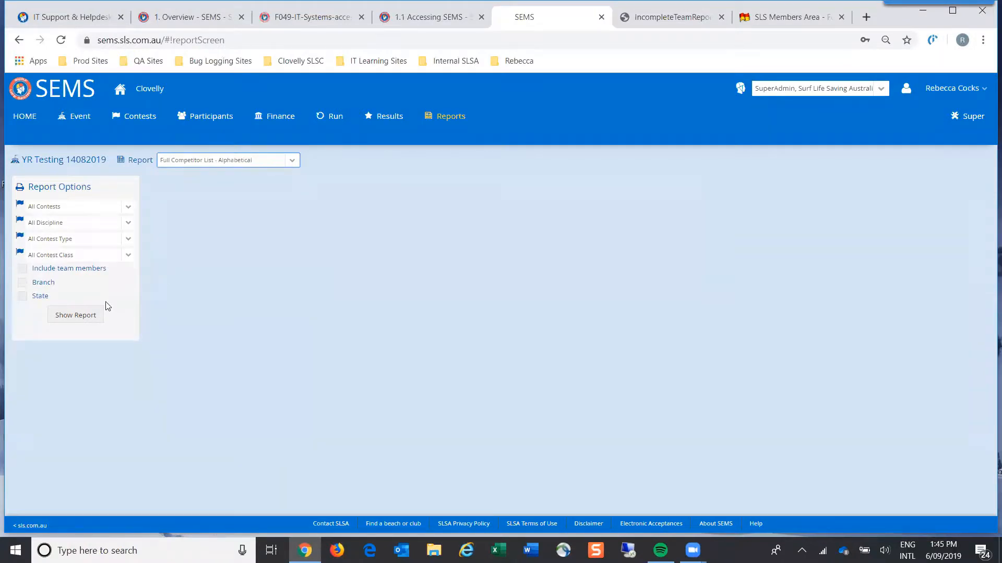
left_click(75, 315)
left_click(177, 193)
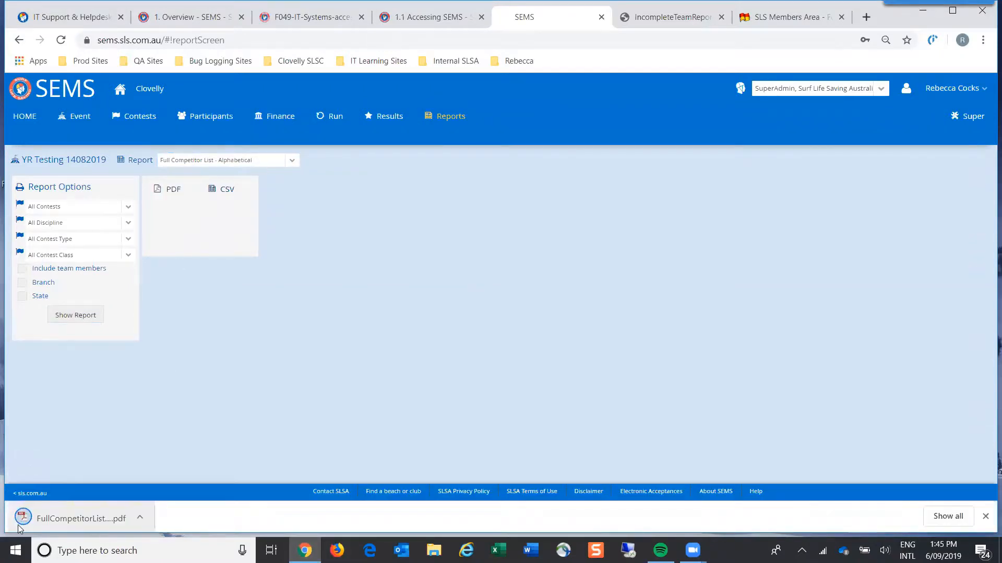
left_click(63, 518)
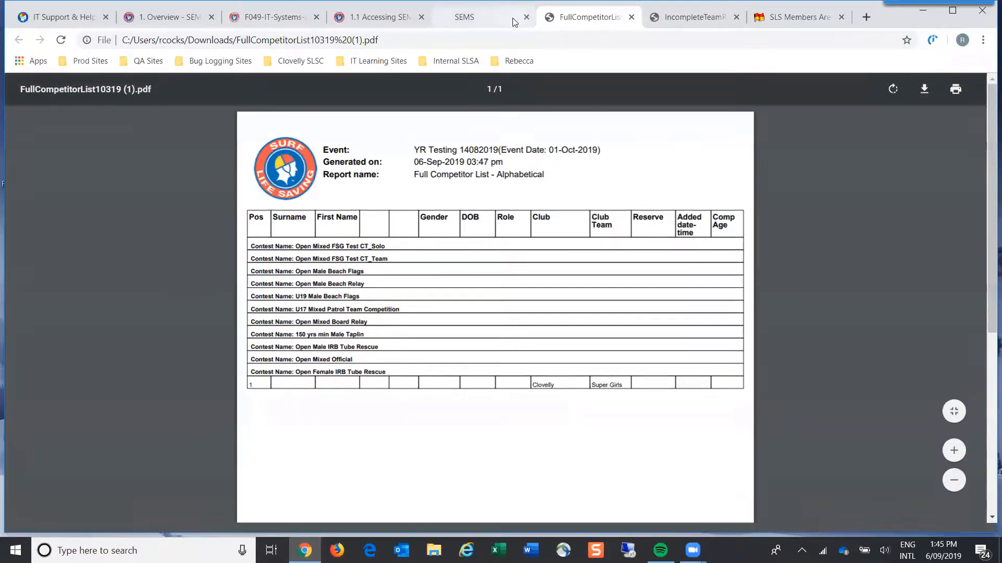
Export the alphabetical competitor list as CSV, view it in Excel, and close the file.
left_click(490, 24)
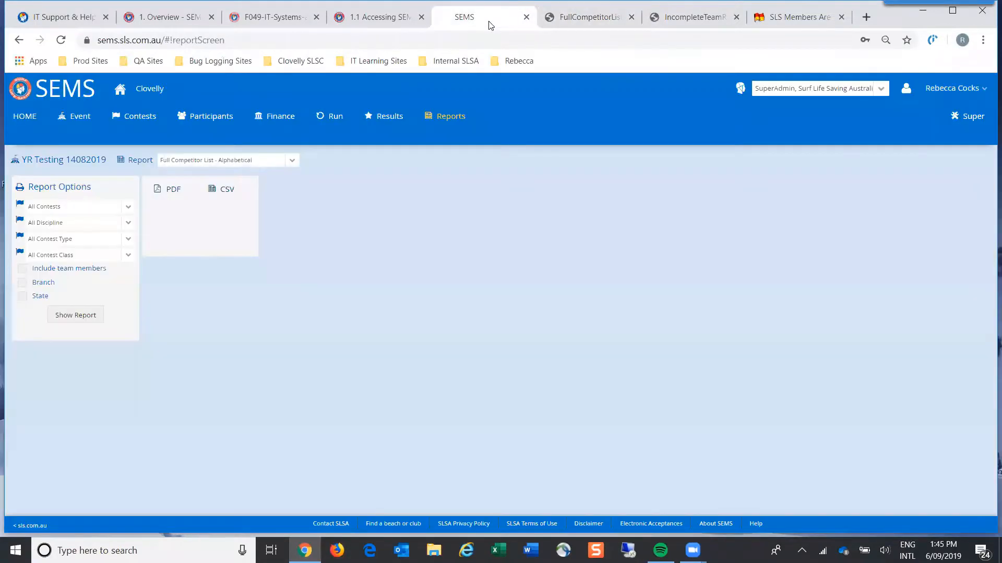
left_click(231, 191)
left_click(62, 528)
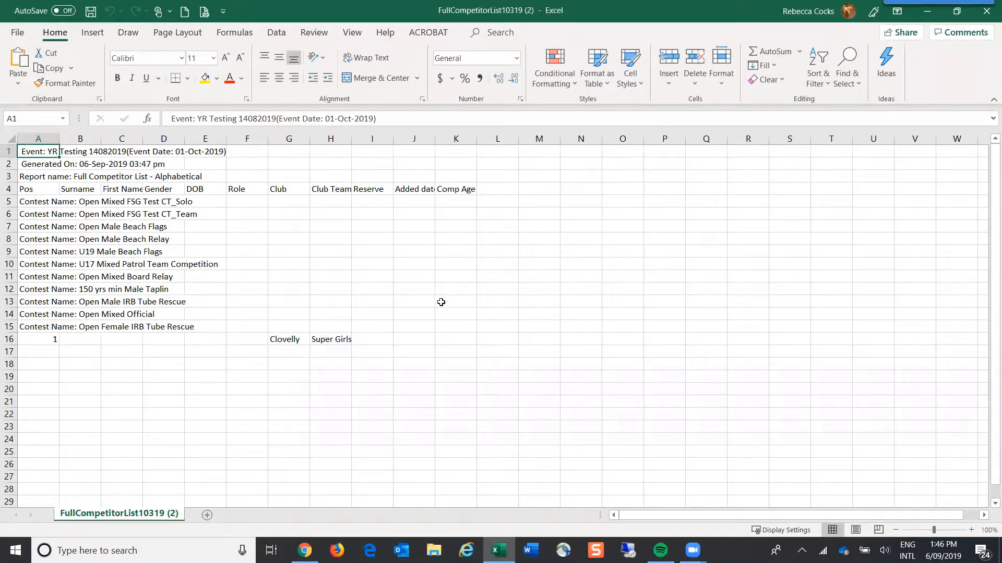
left_click(986, 10)
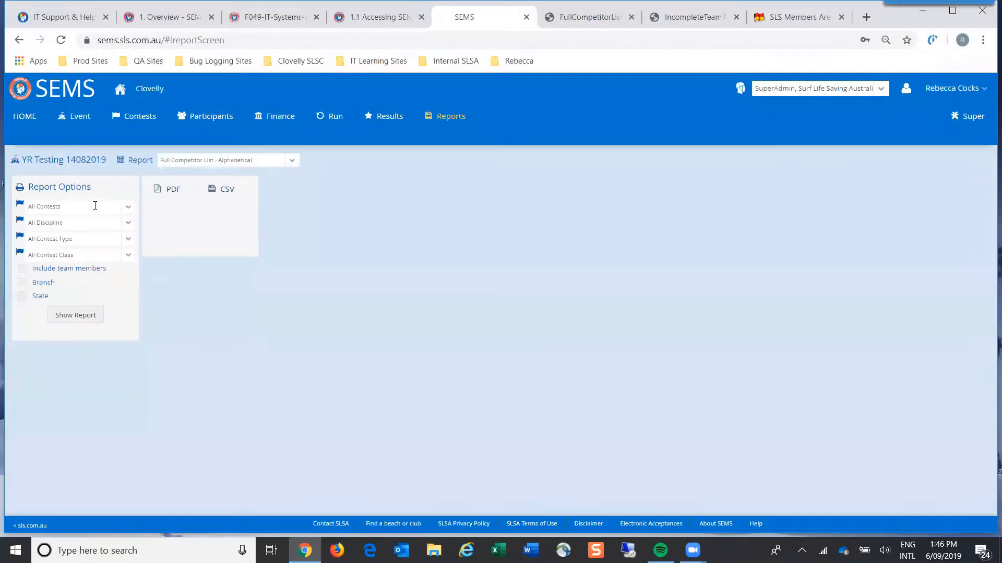
Open the Ironperson Qualify Test - KS event from the event list and view its Open Male Ironperson - Sun contest.
left_click(30, 117)
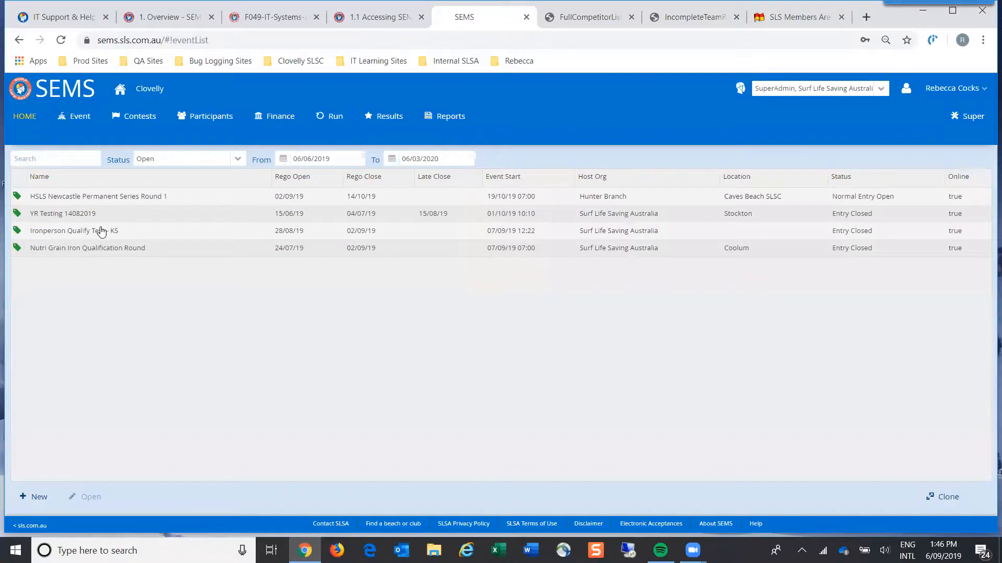
left_click(99, 231)
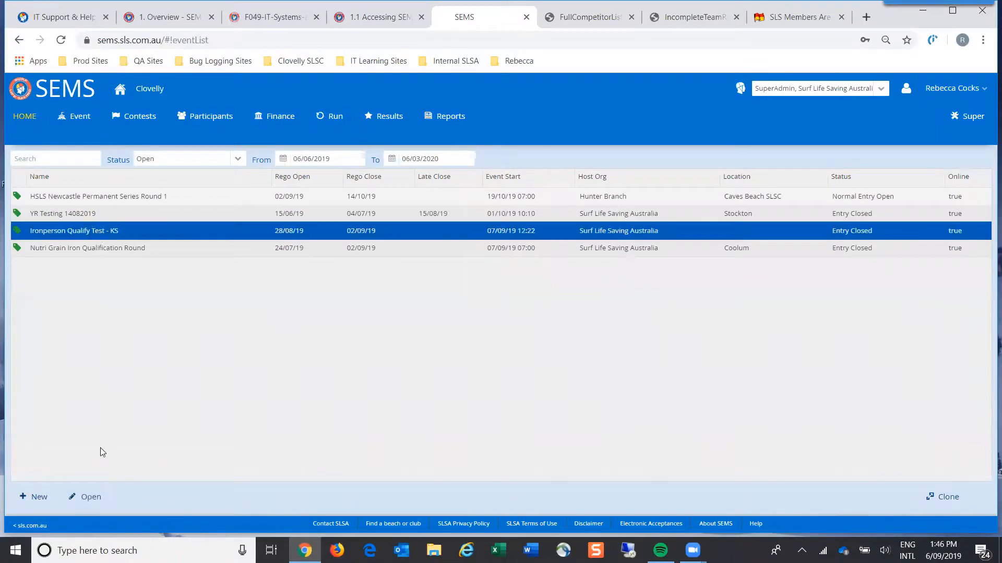
left_click(89, 498)
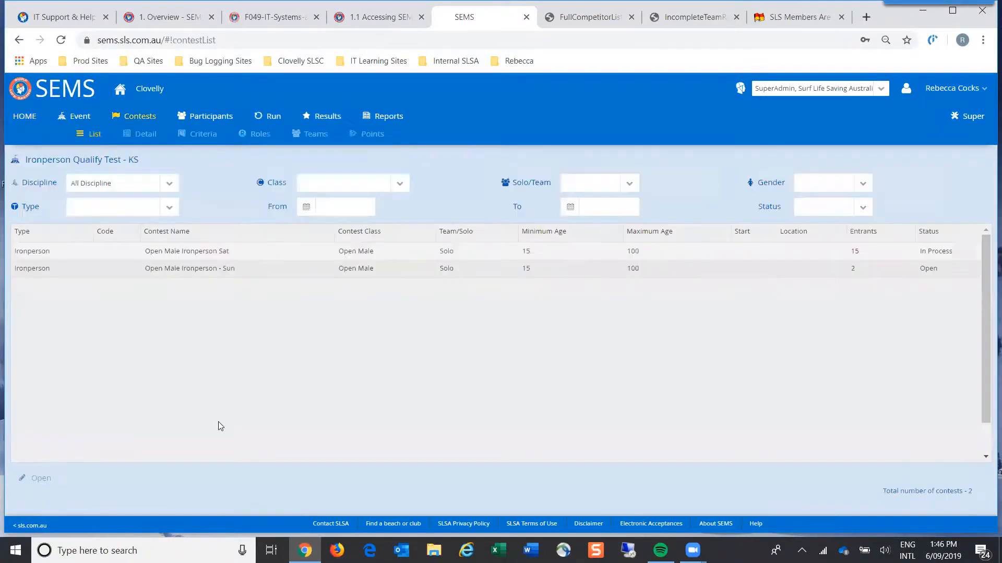
left_click(203, 252)
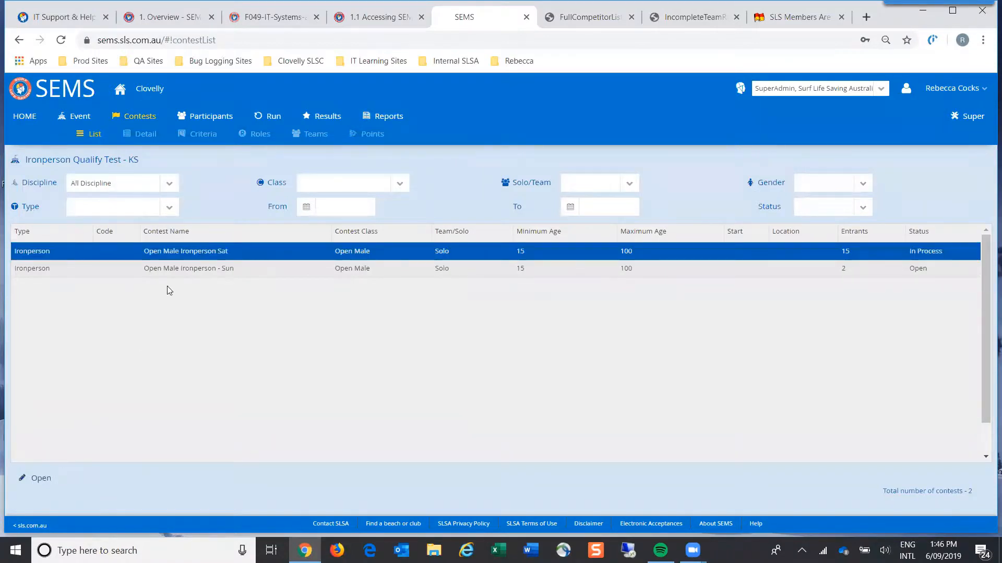
left_click(175, 274)
left_click(33, 477)
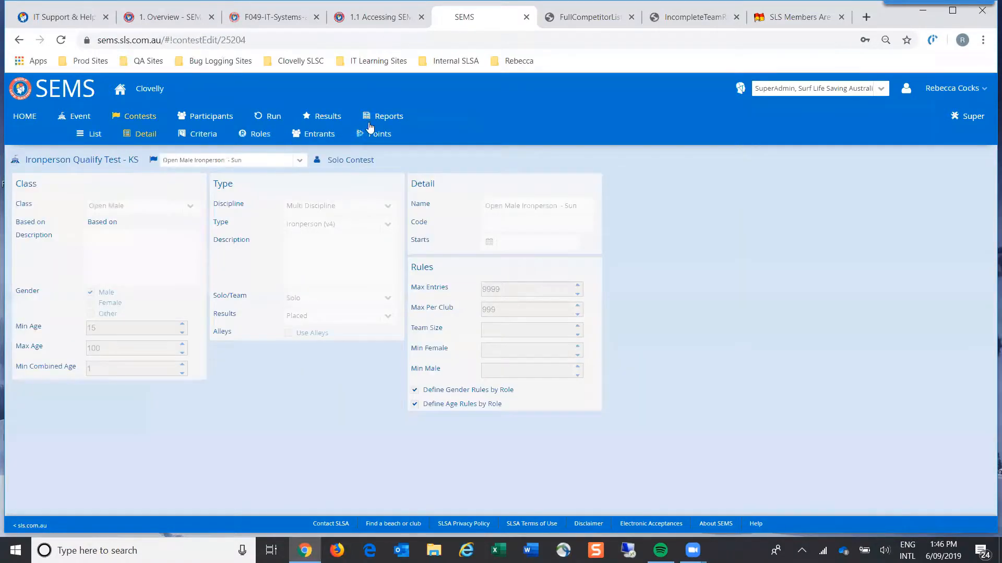
Generate the Full Competitor List - Alphabetical report for the Open Male Ironperson - Sun contest and export it as CSV.
left_click(382, 117)
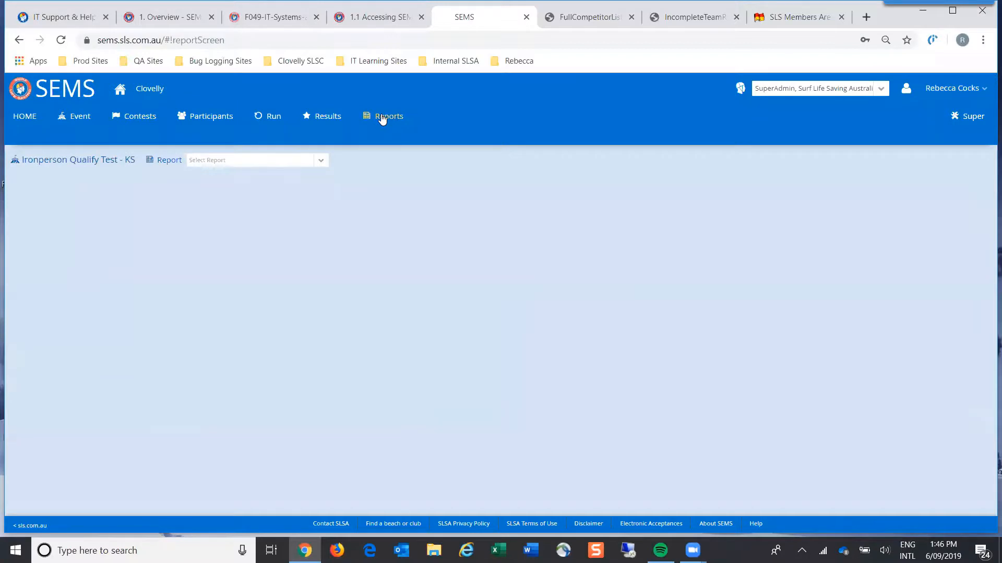
left_click(322, 162)
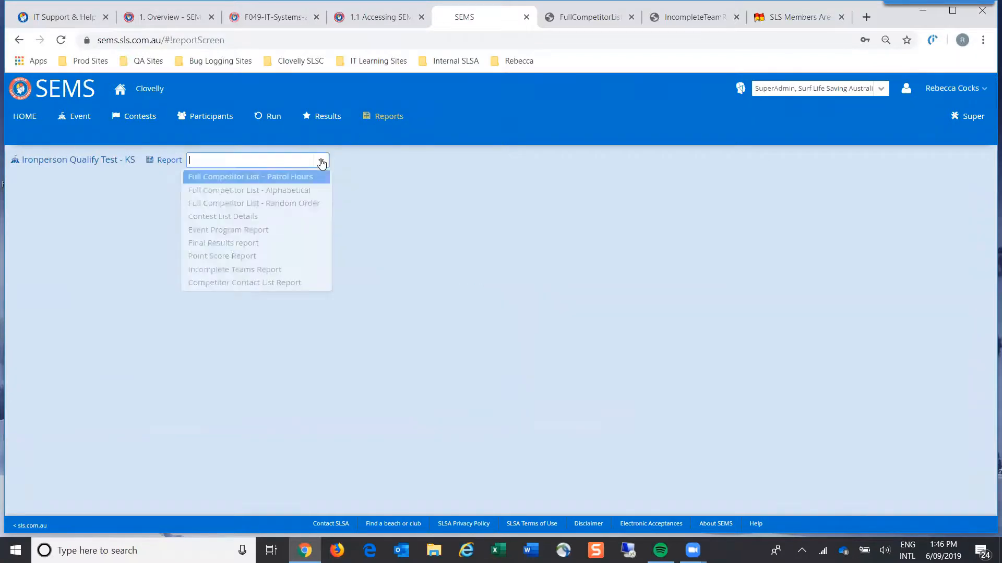
left_click(301, 192)
left_click(128, 206)
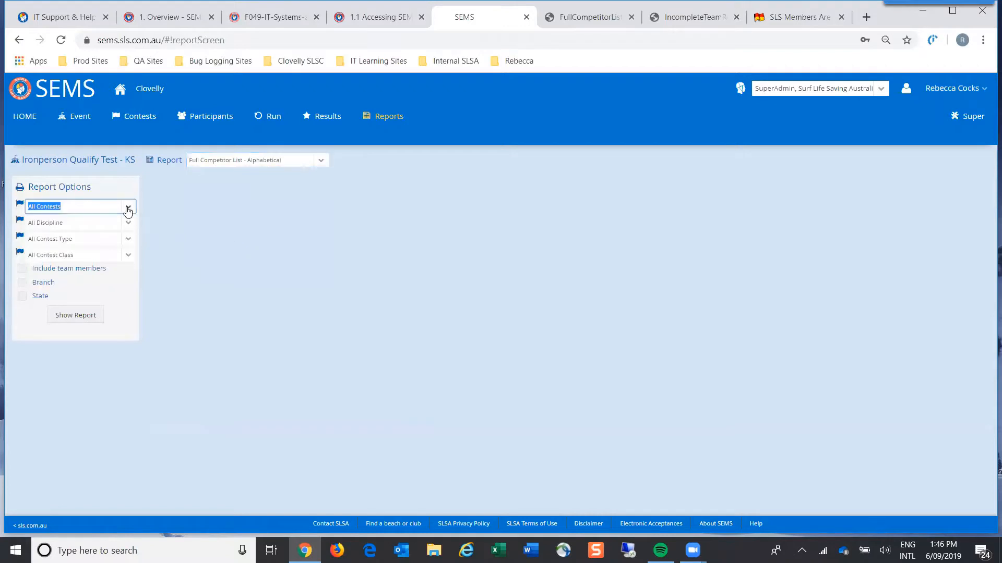
left_click(118, 251)
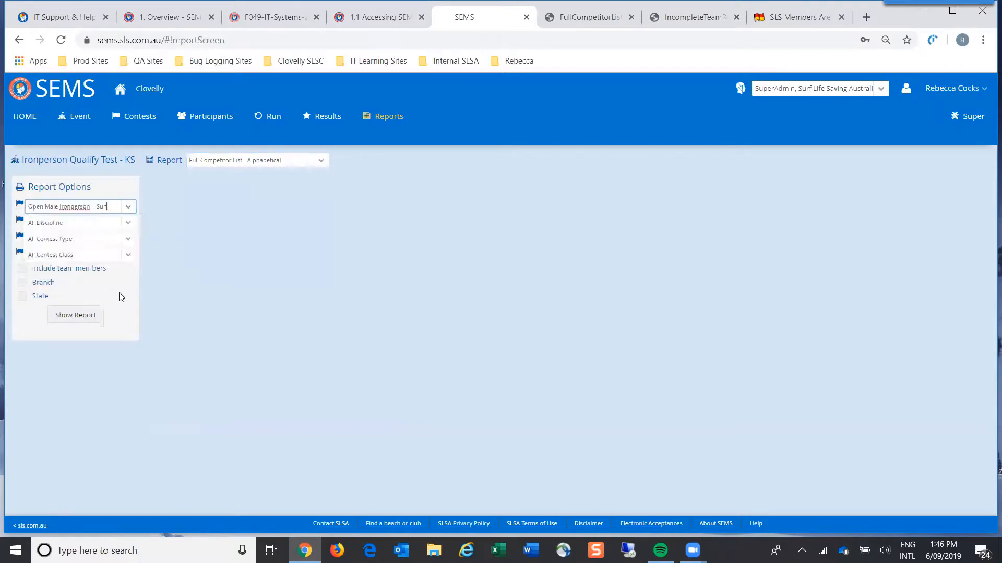
left_click(72, 316)
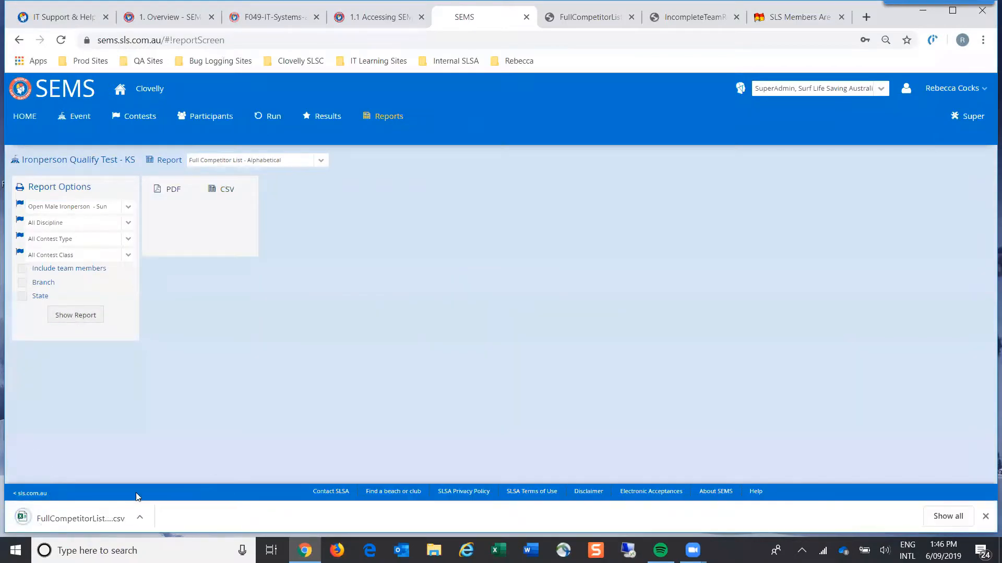
View the exported competitor list in Excel, fit the Added date-time column to its contents, and close the file.
left_click(78, 515)
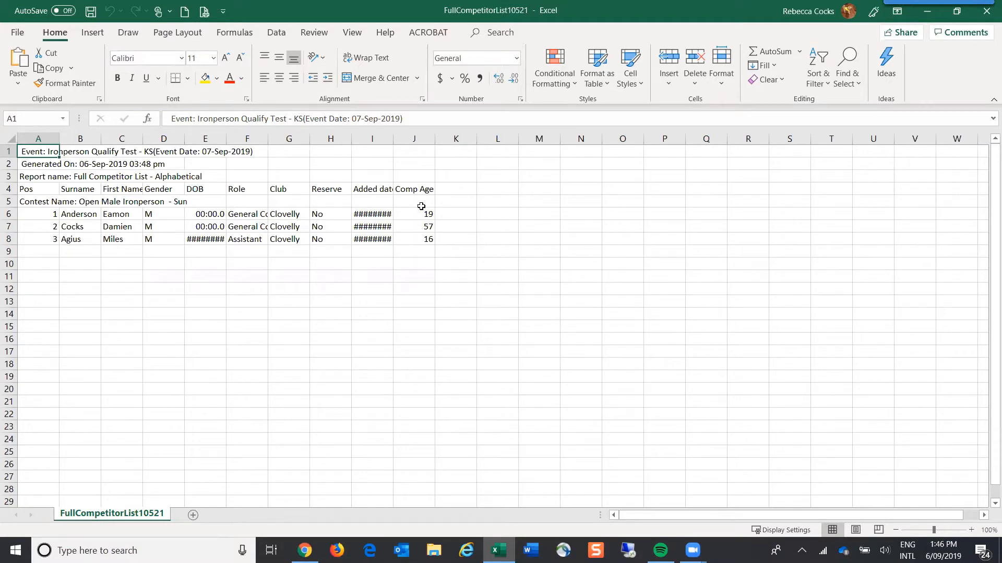
double_click(393, 139)
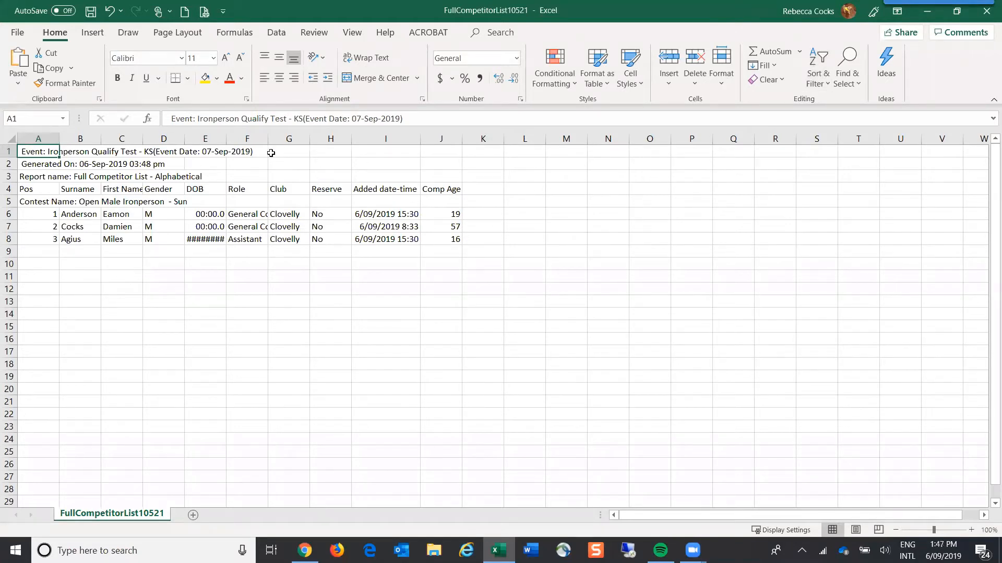
left_click(986, 14)
left_click(501, 294)
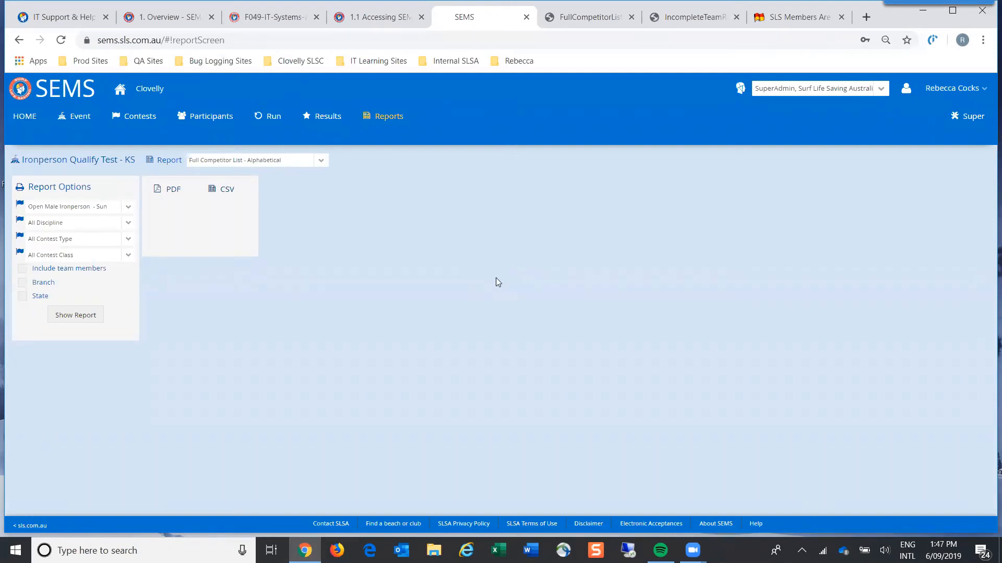
Go to the SLSA Online Help home page and look through the 2019-2020 season training webinars from July to September 2019.
left_click(69, 16)
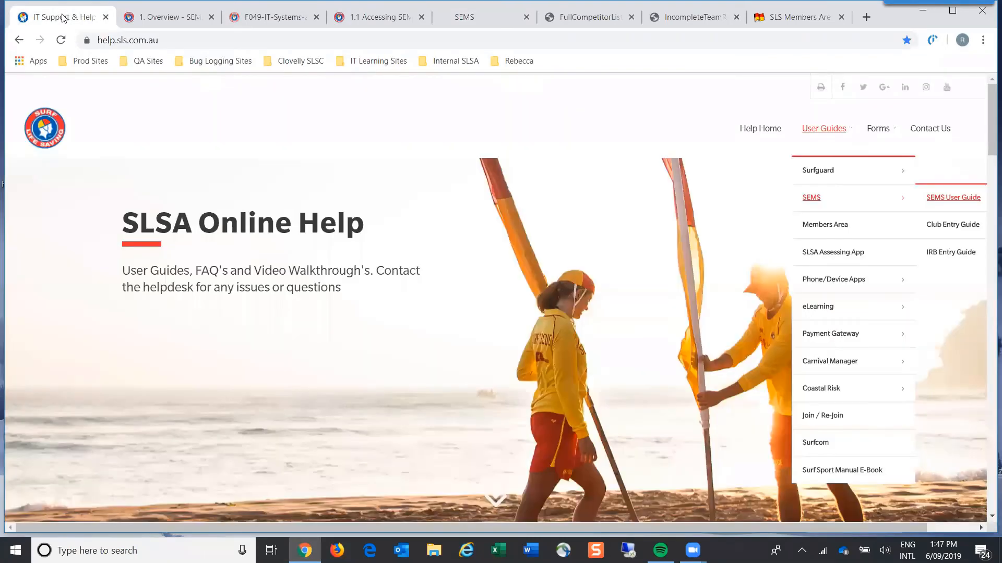
scroll(379, 226, "down", 2)
scroll(380, 226, "down", 13)
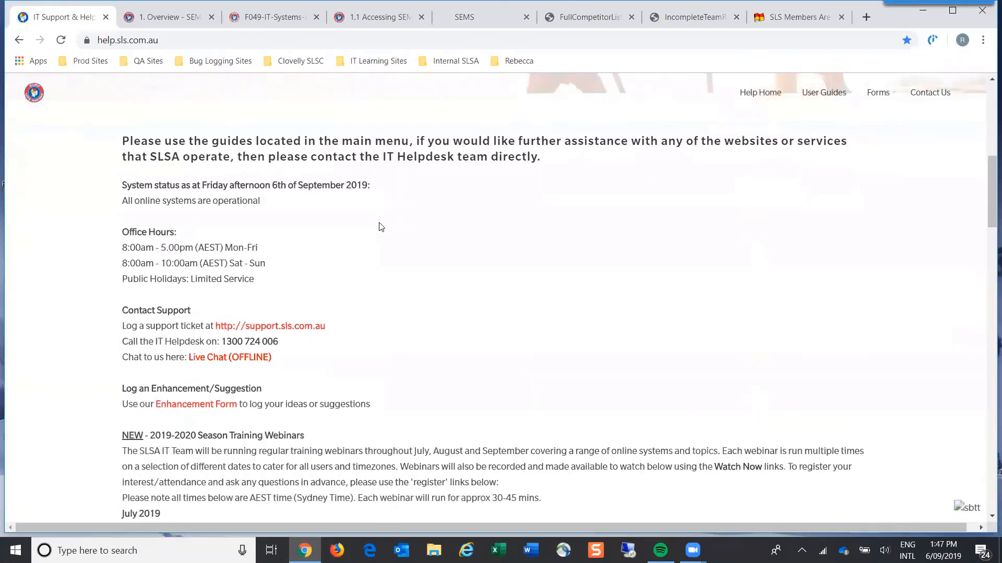
scroll(381, 225, "down", 5)
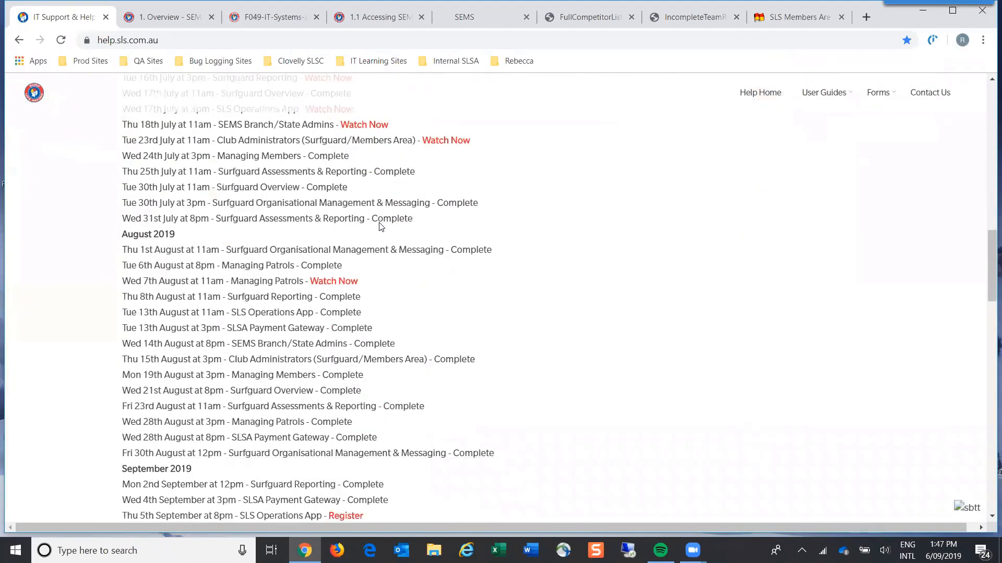
scroll(511, 254, "up", 1)
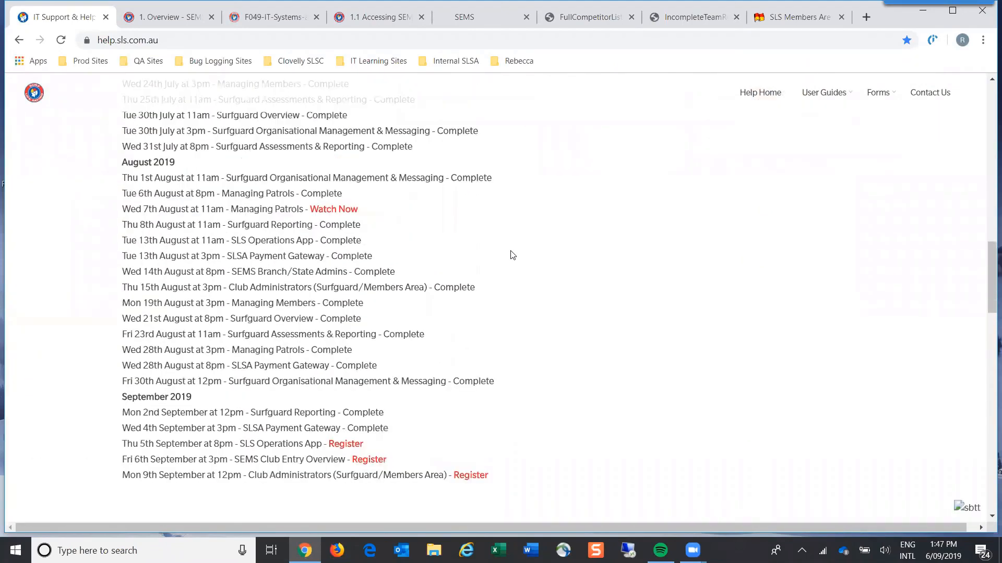